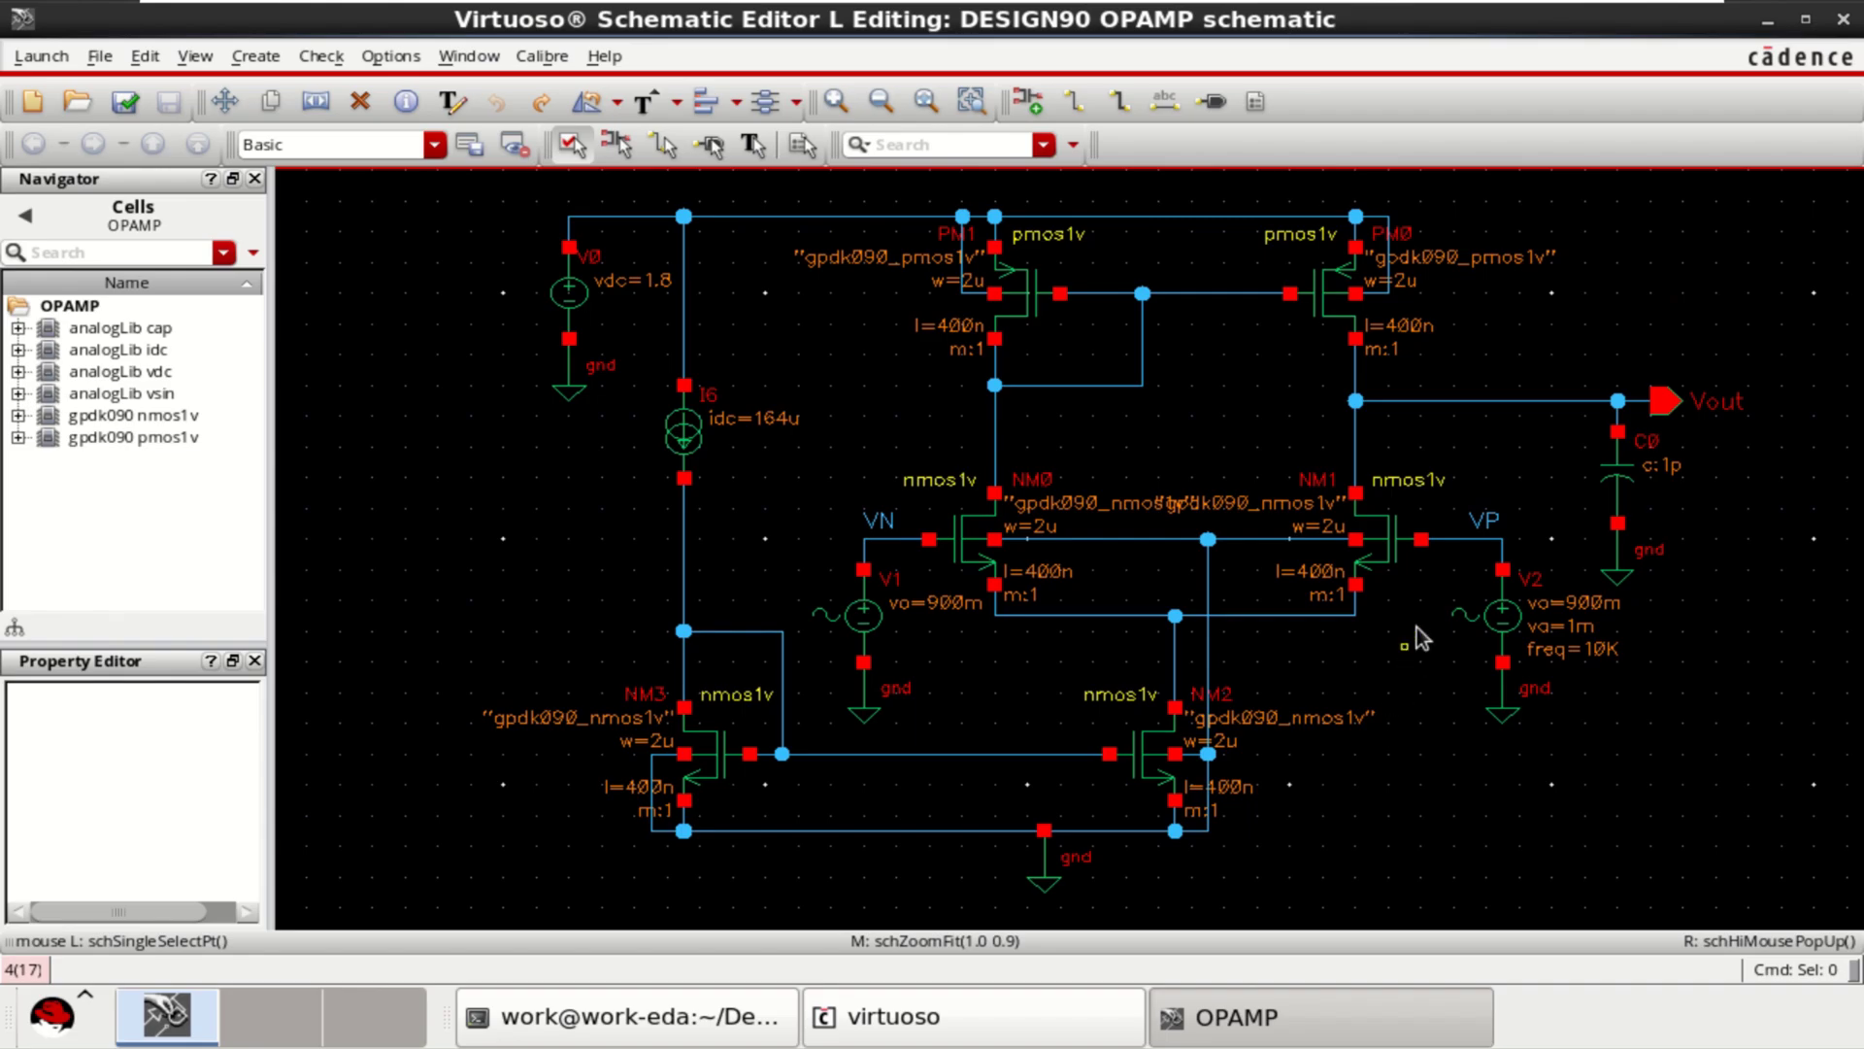
- Select load capacitor C0 and show the Launch menu's ADE Assembler entry
click(1631, 490)
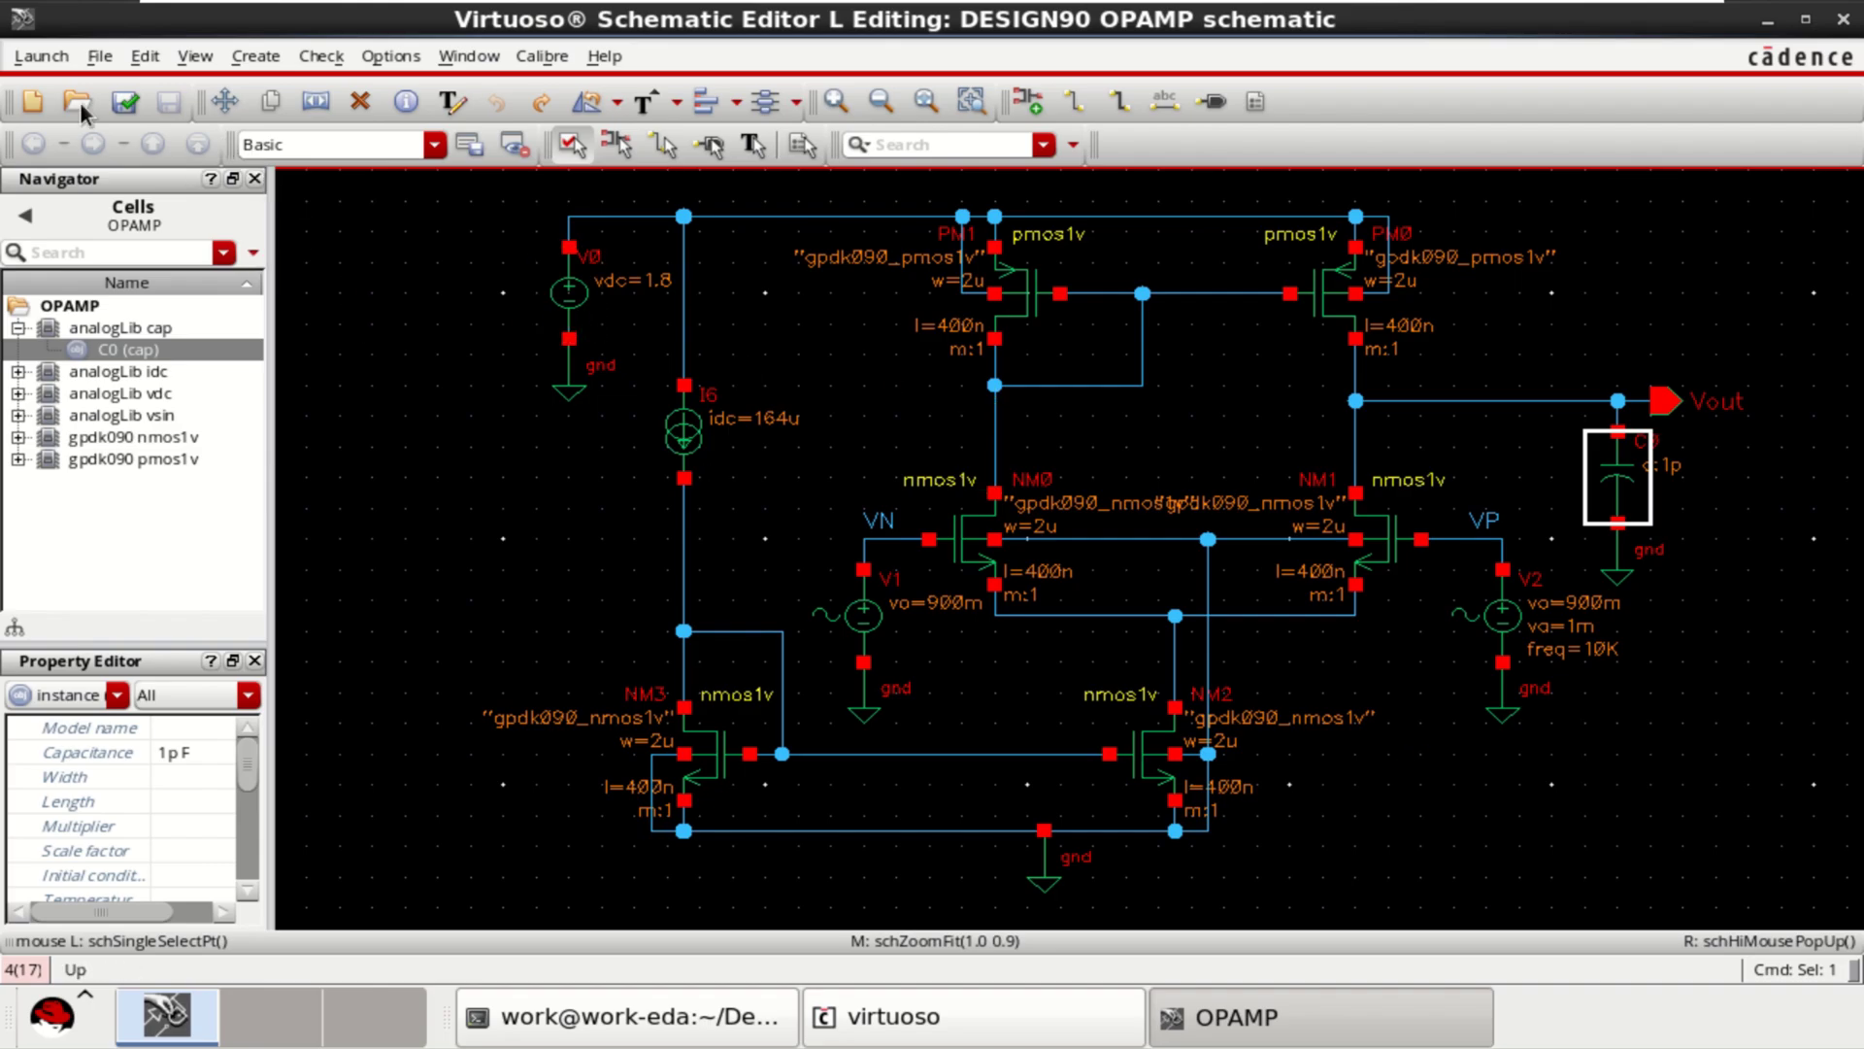
click(38, 56)
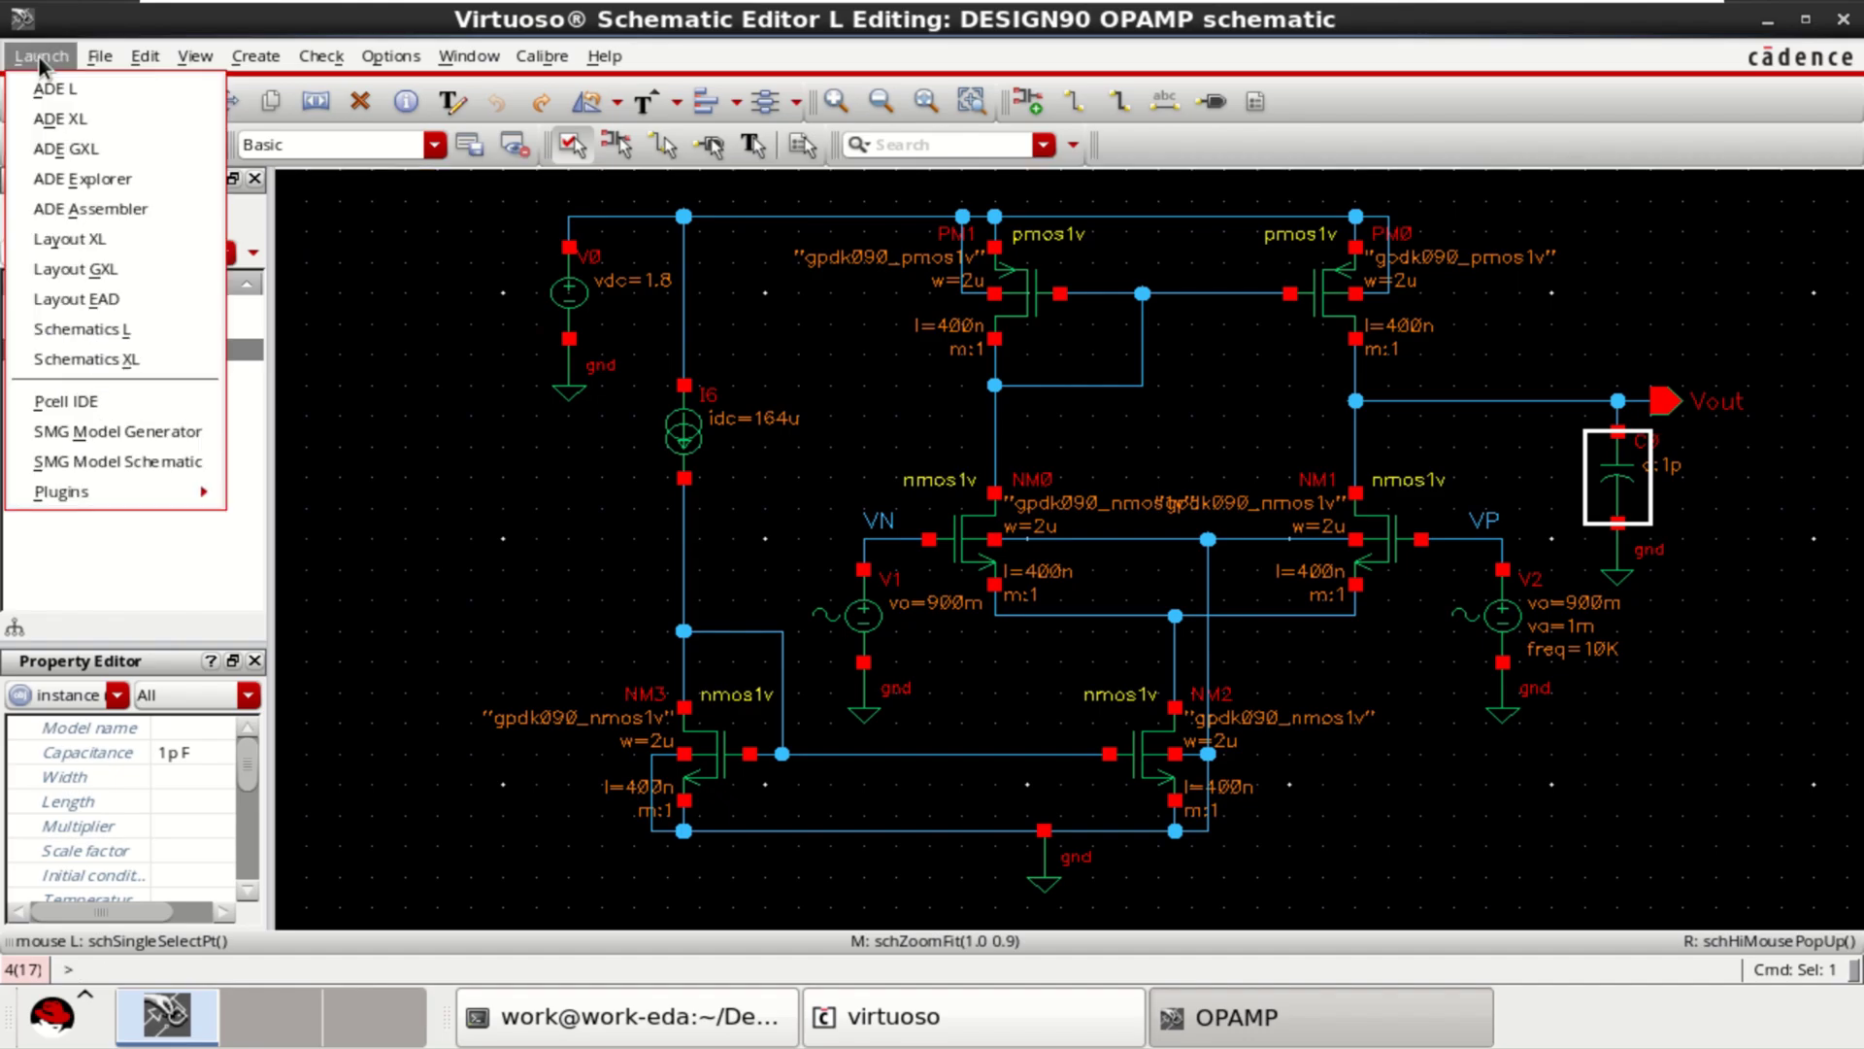
- Launch ADE Assembler with a new OPAMP maestro view, overwriting the existing maestro
click(136, 210)
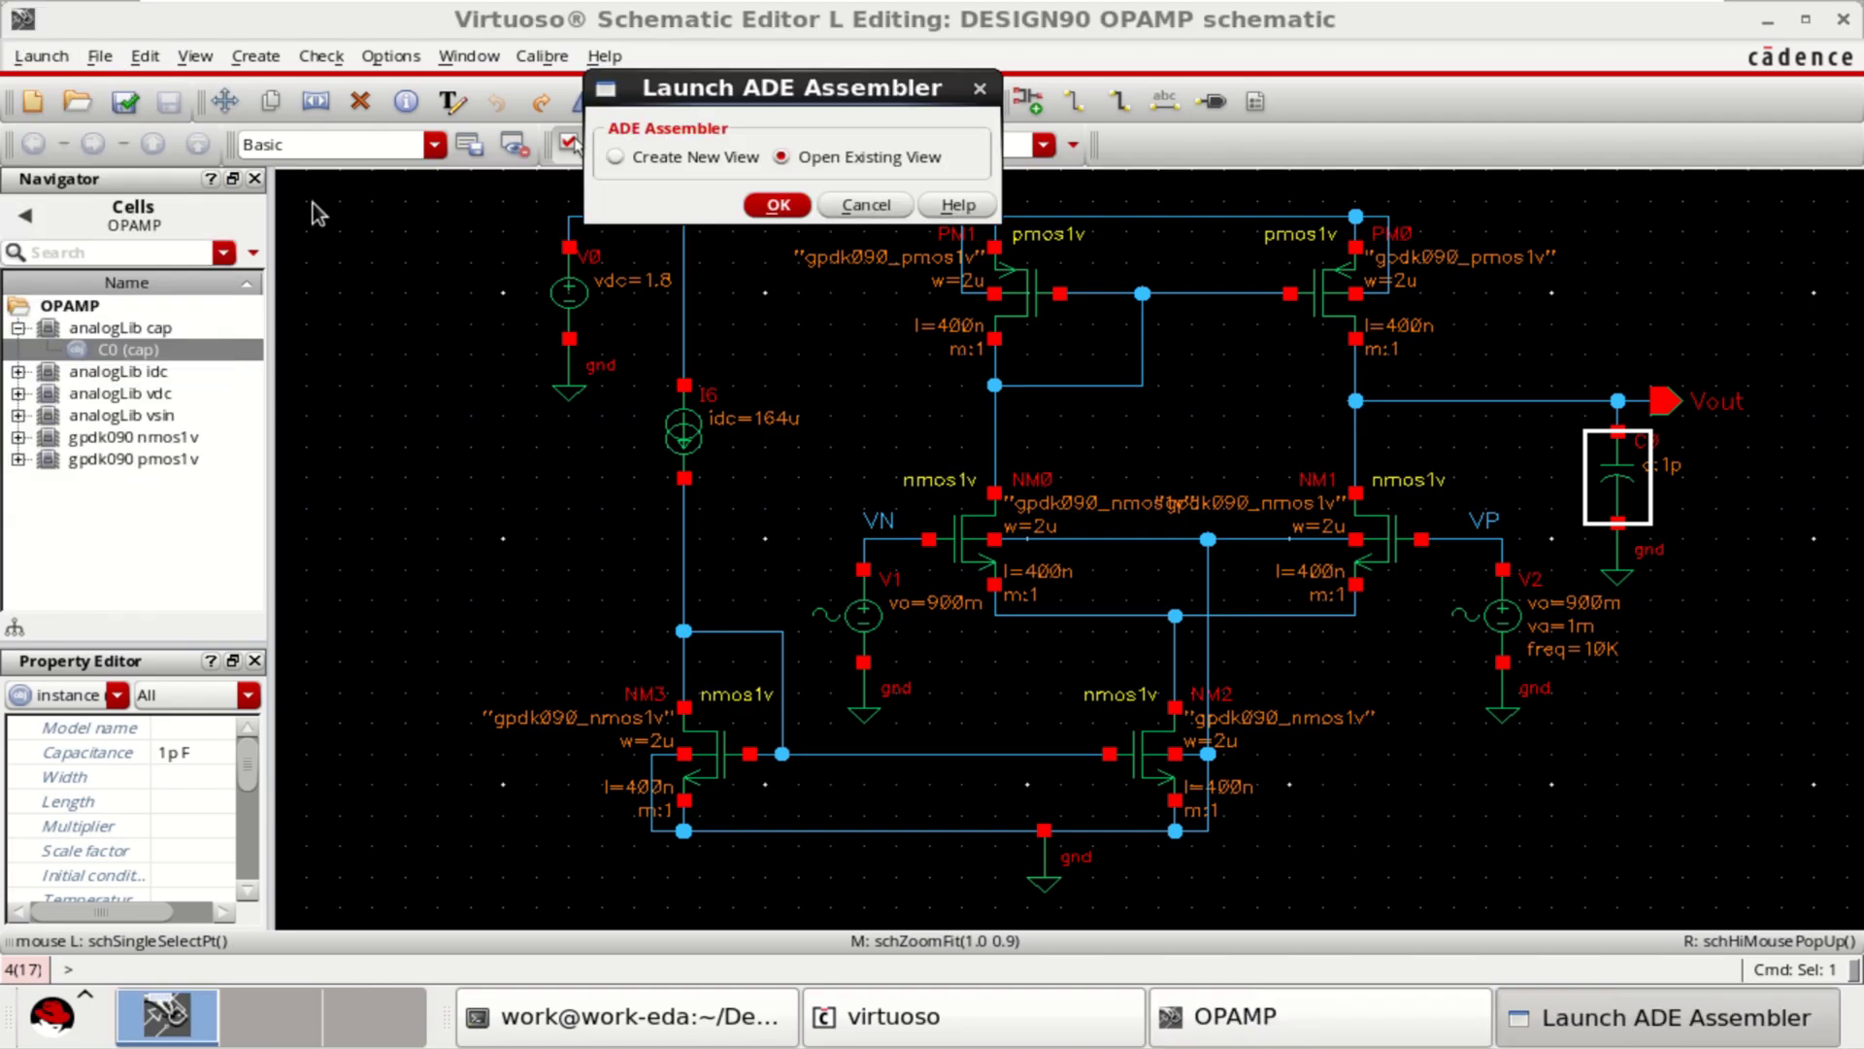
click(663, 156)
click(775, 206)
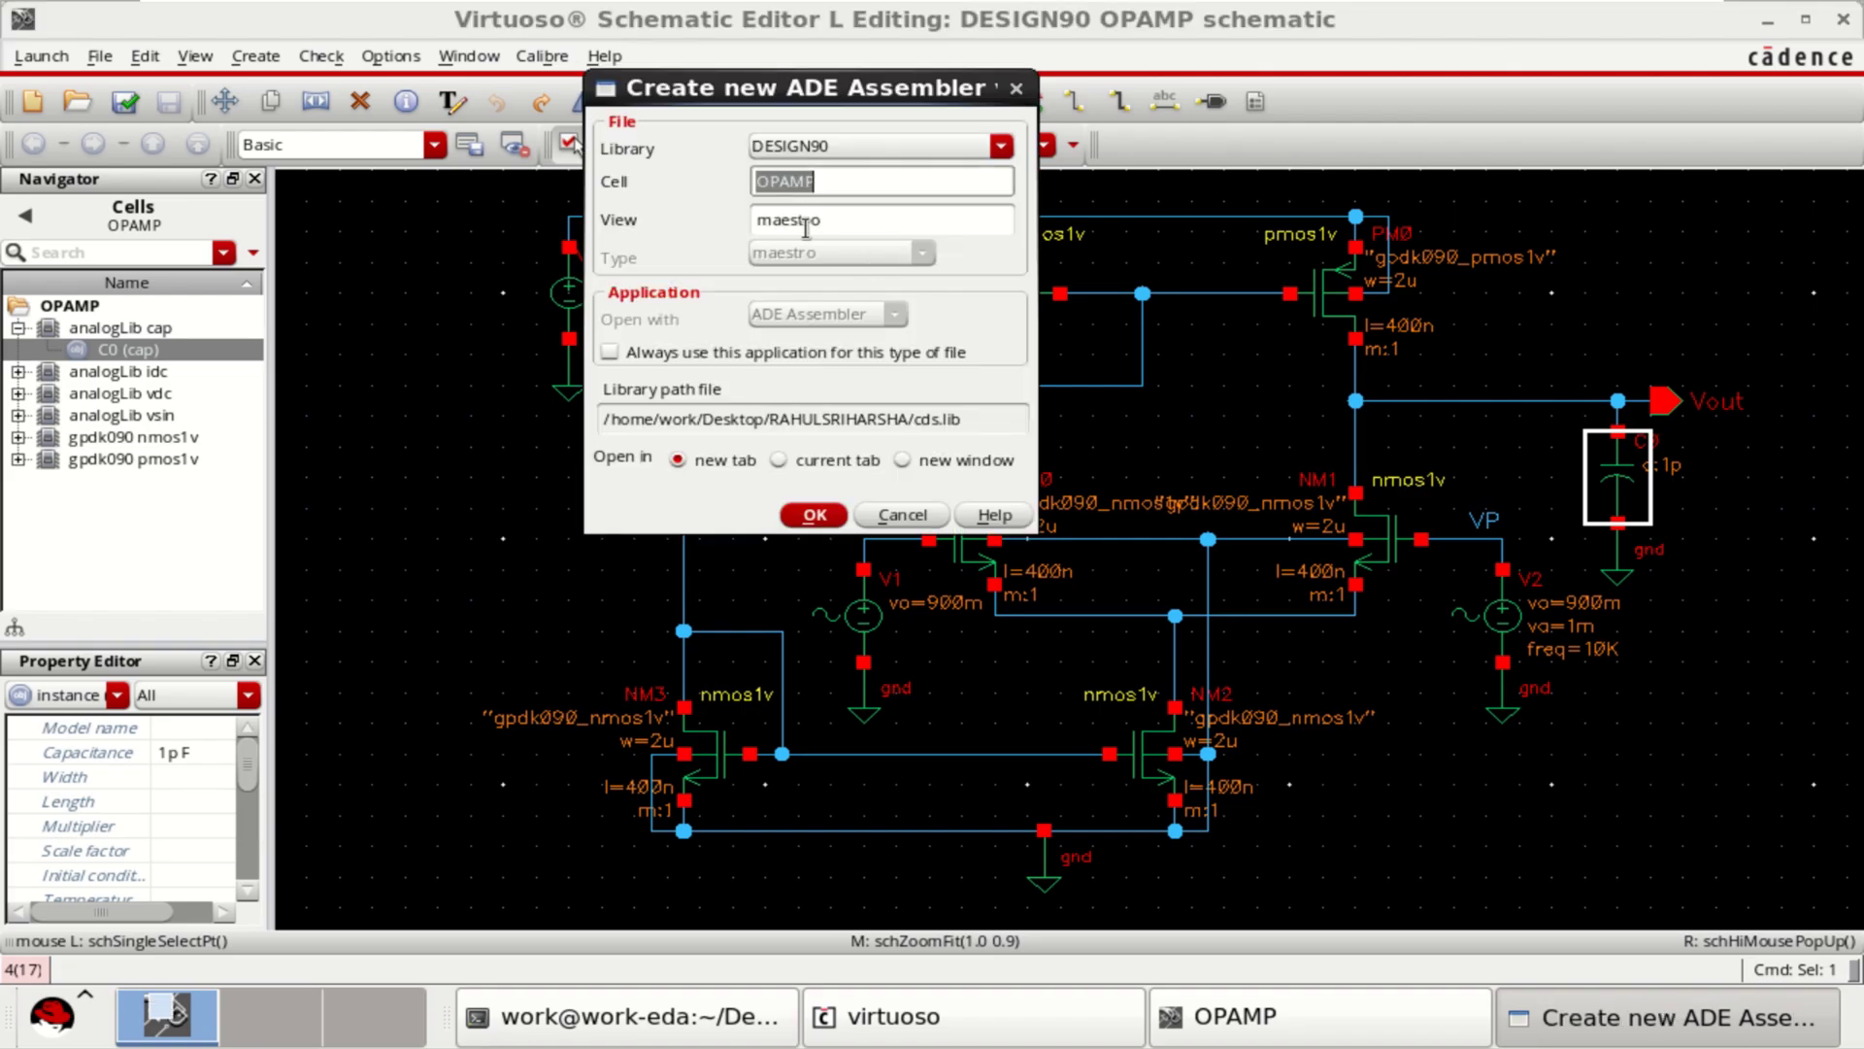
click(840, 222)
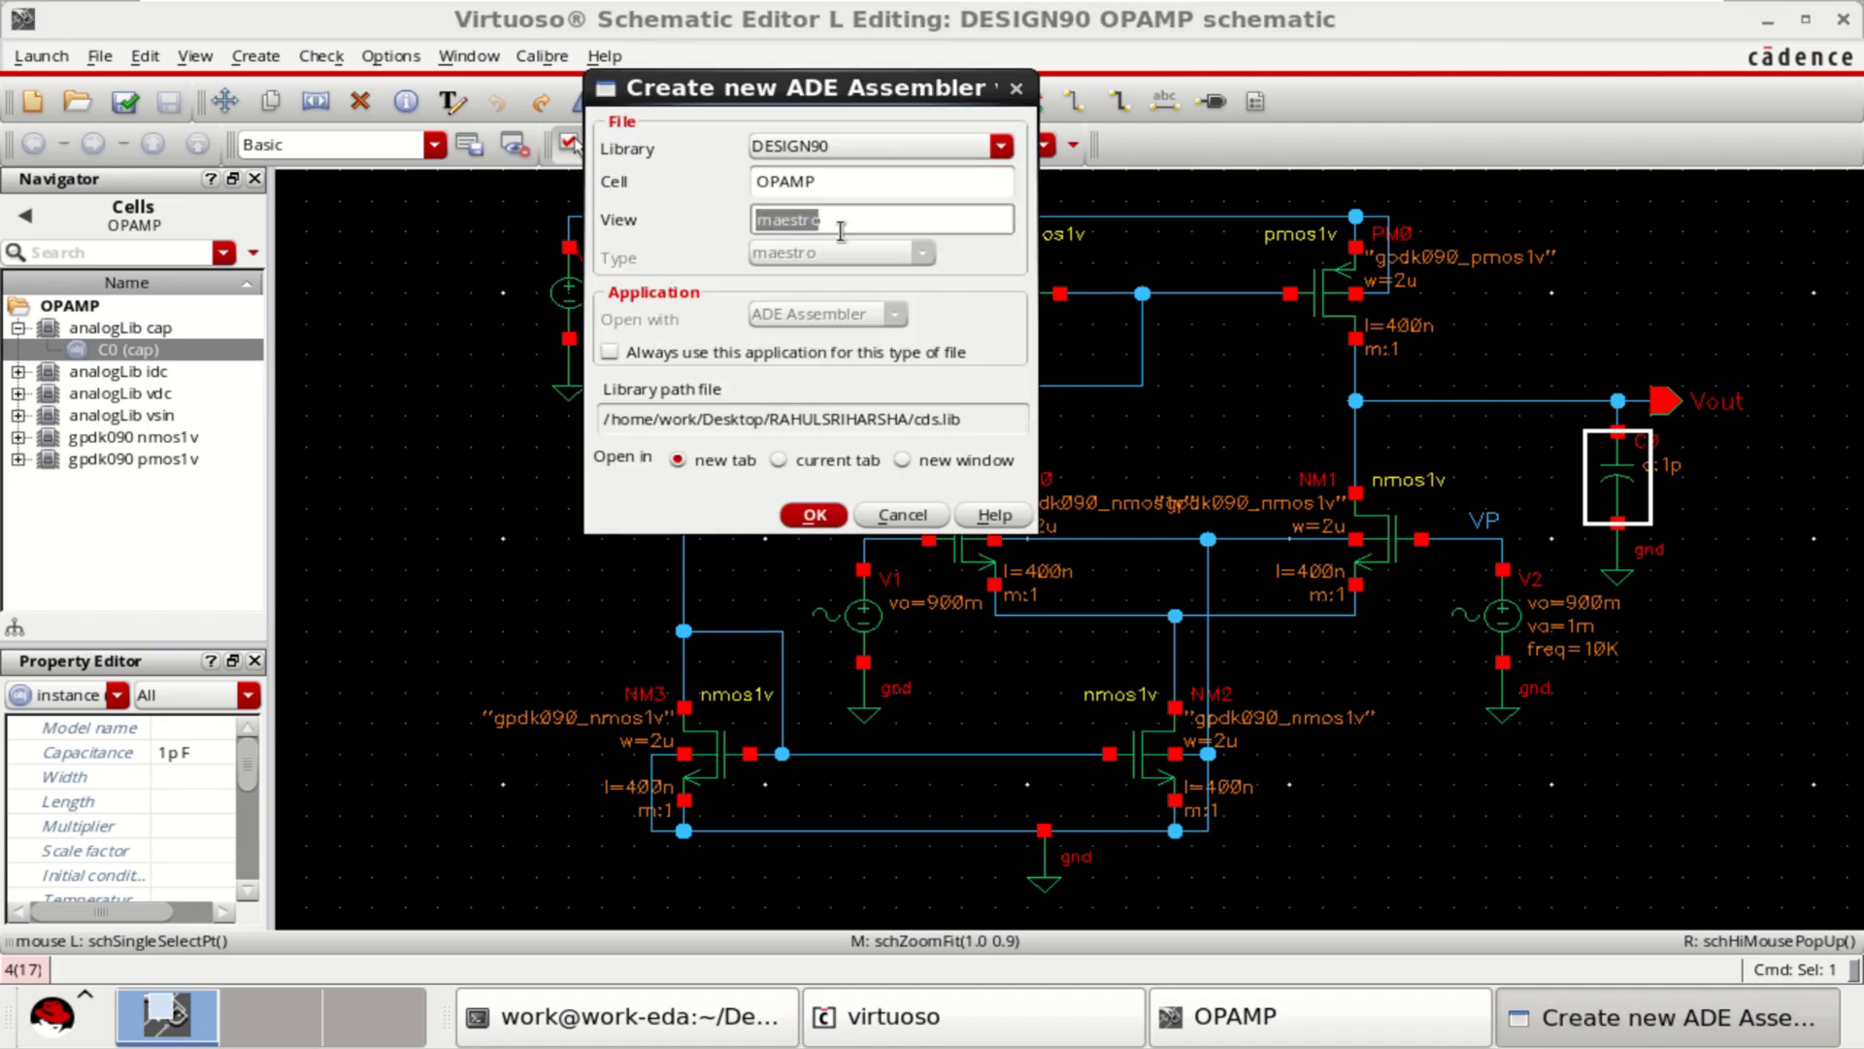
click(814, 514)
click(842, 562)
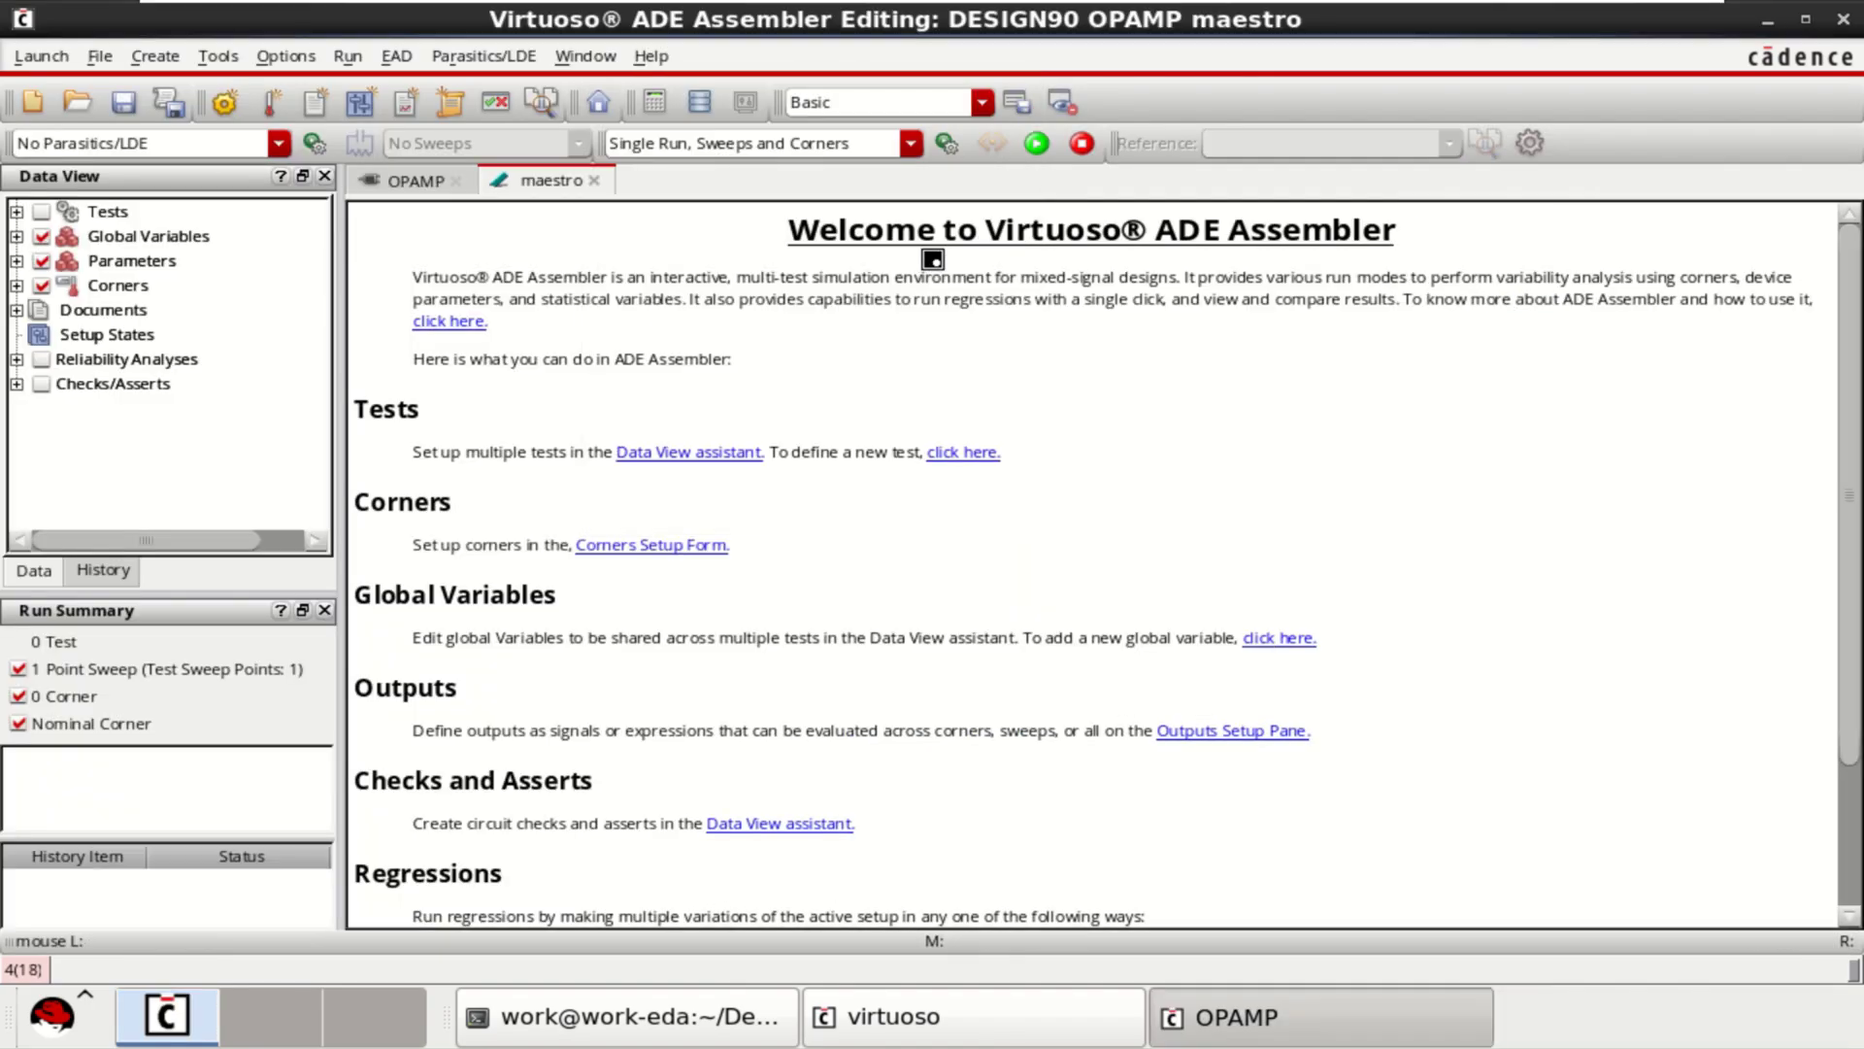
- Add a test using the DESIGN90/OPAMP schematic as its design
click(16, 211)
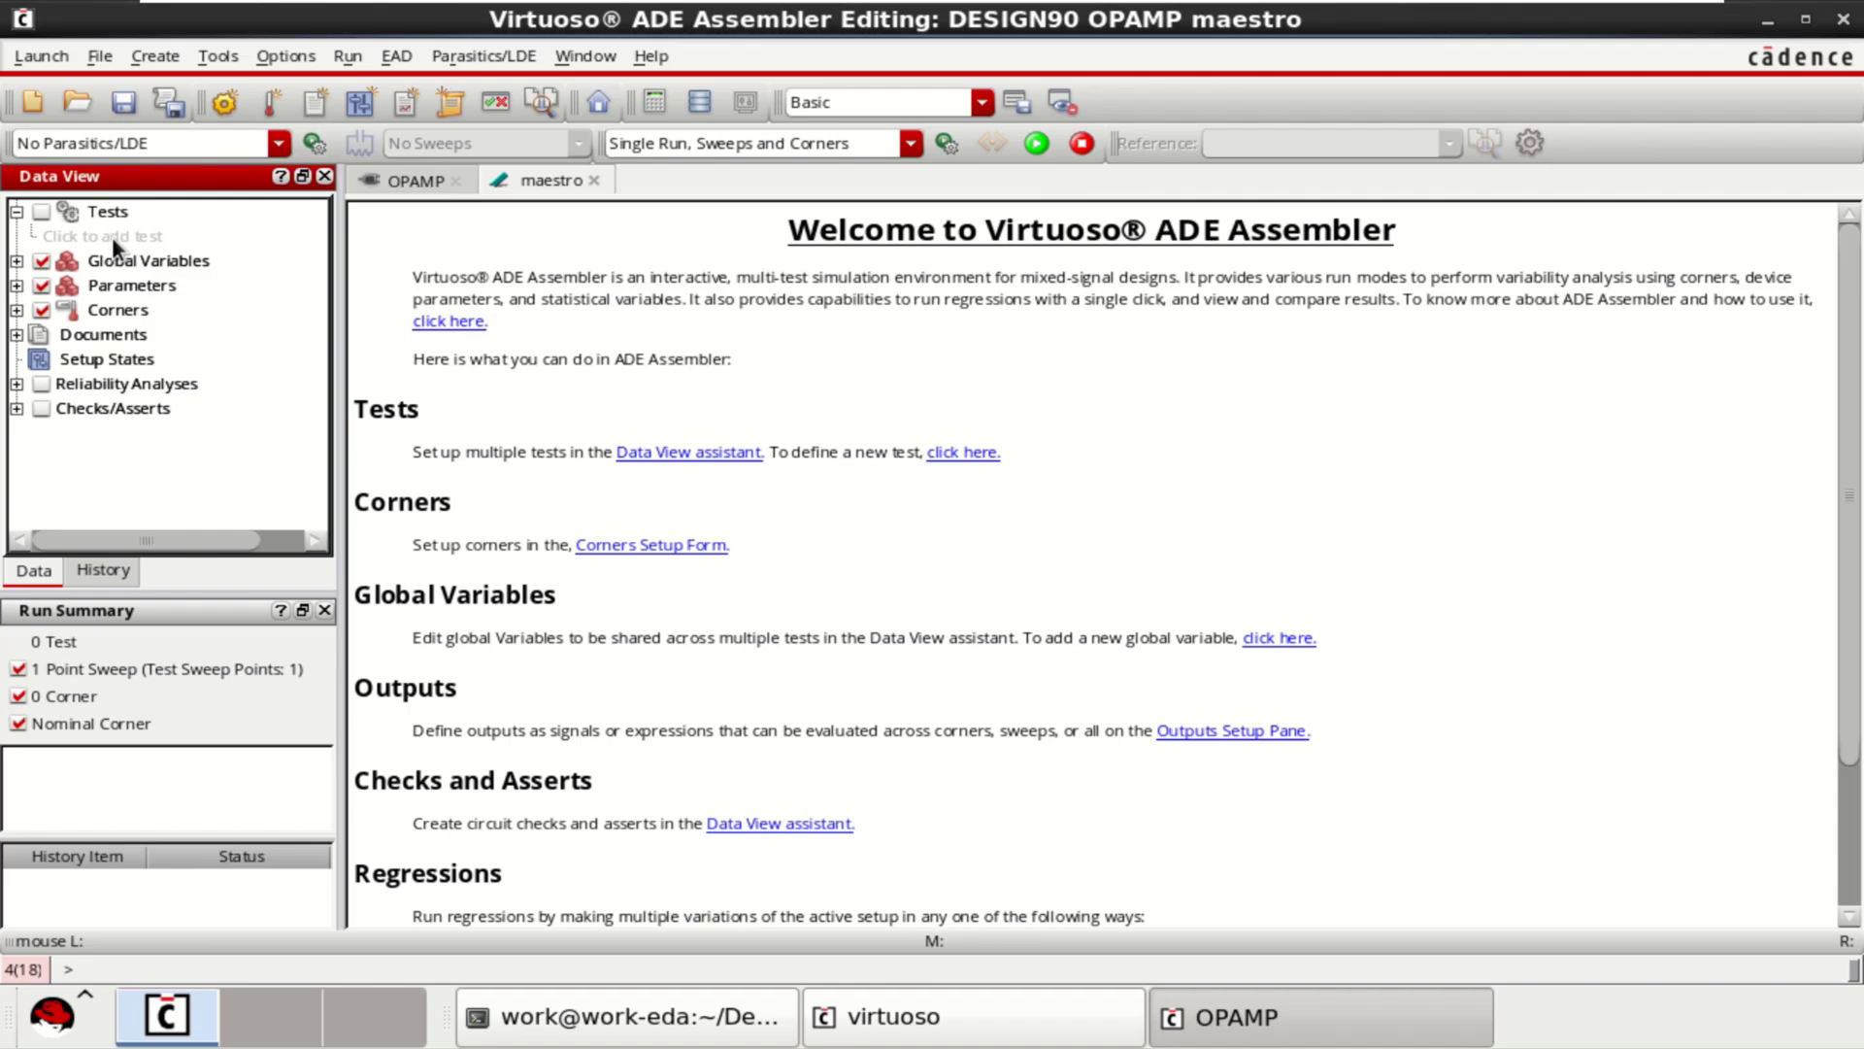
click(113, 236)
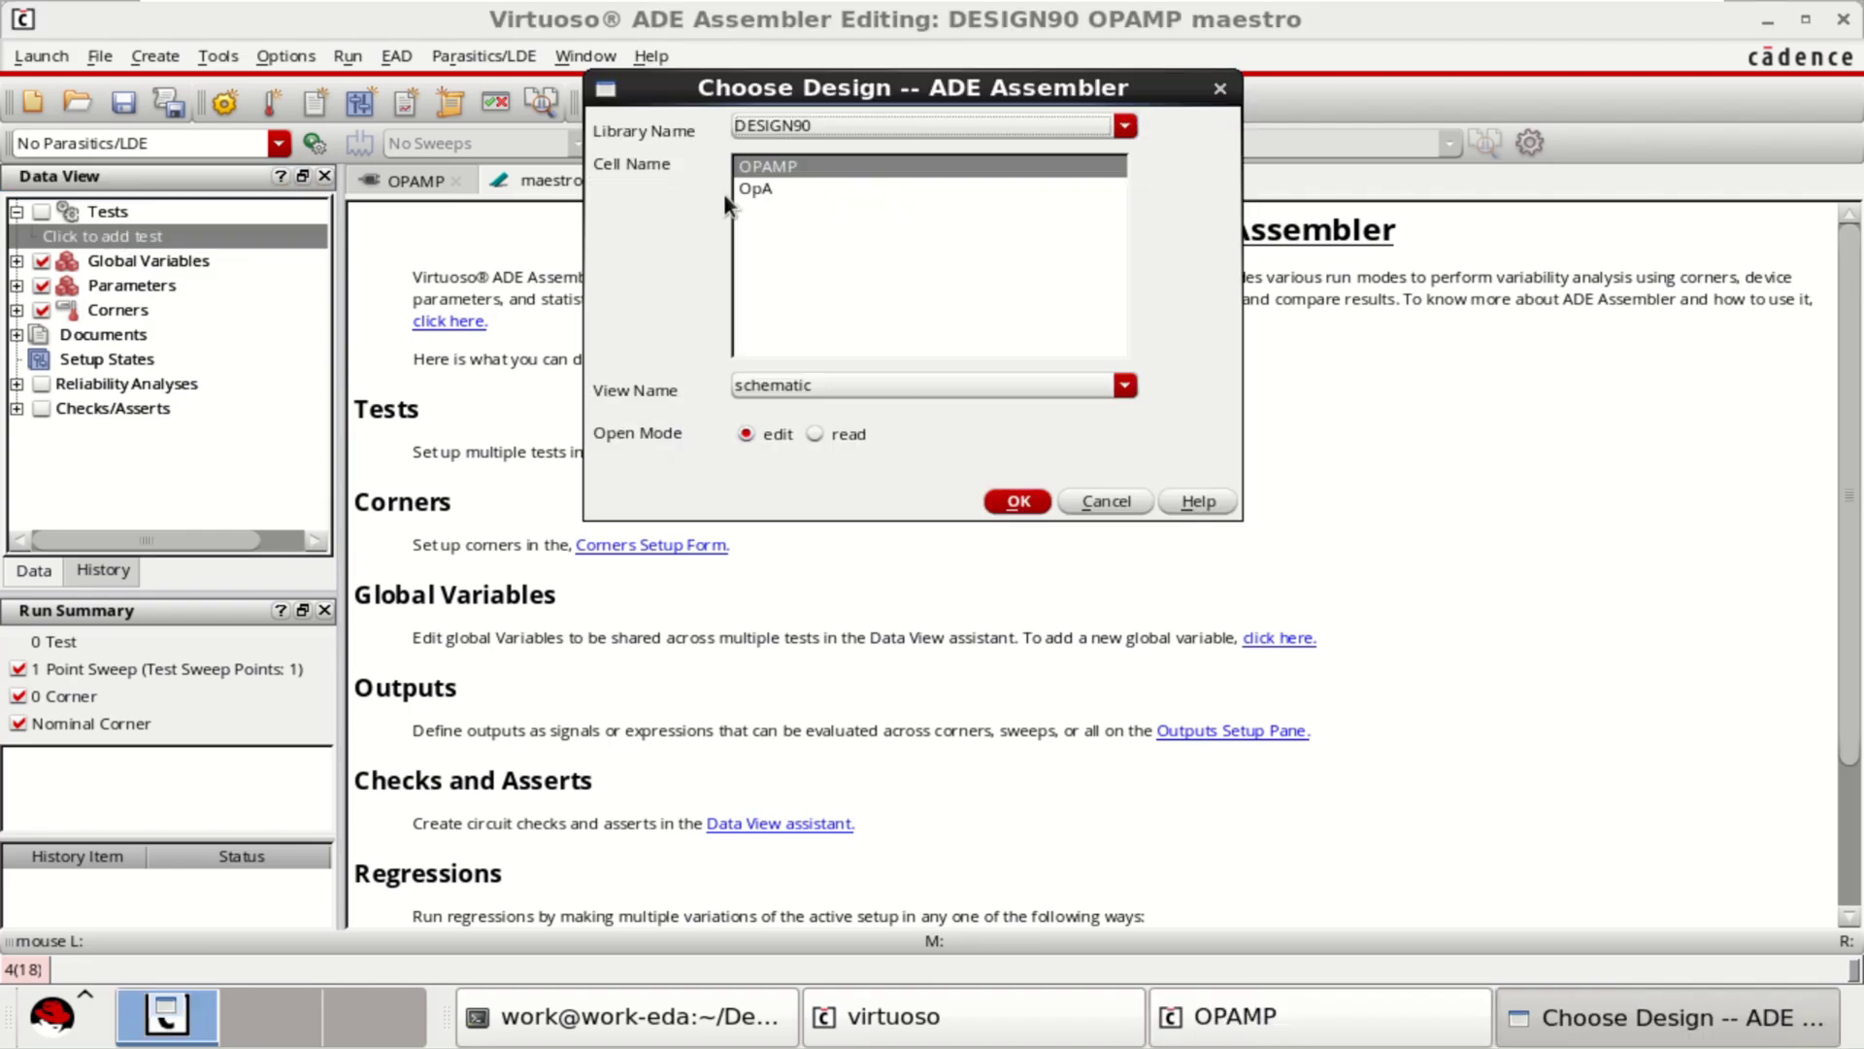
click(1015, 501)
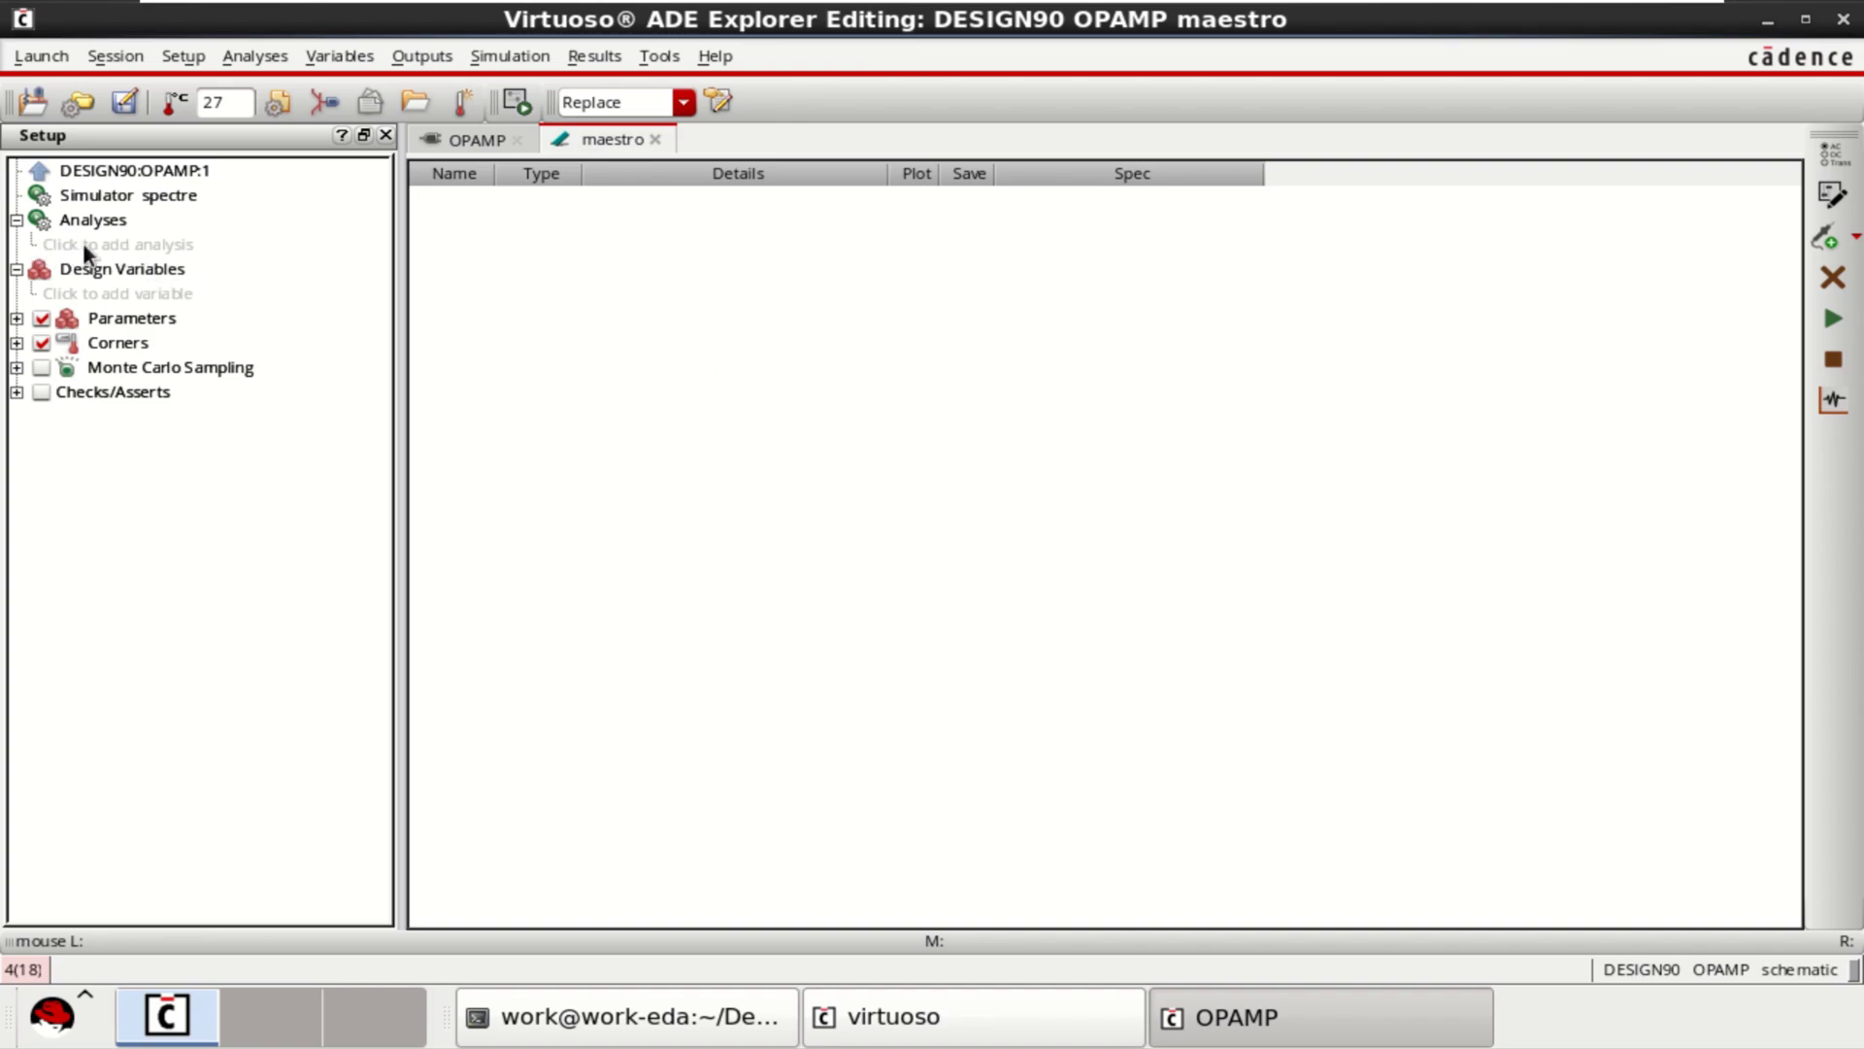
- Give the test a dc analysis with Save DC Operating Point enabled
click(180, 245)
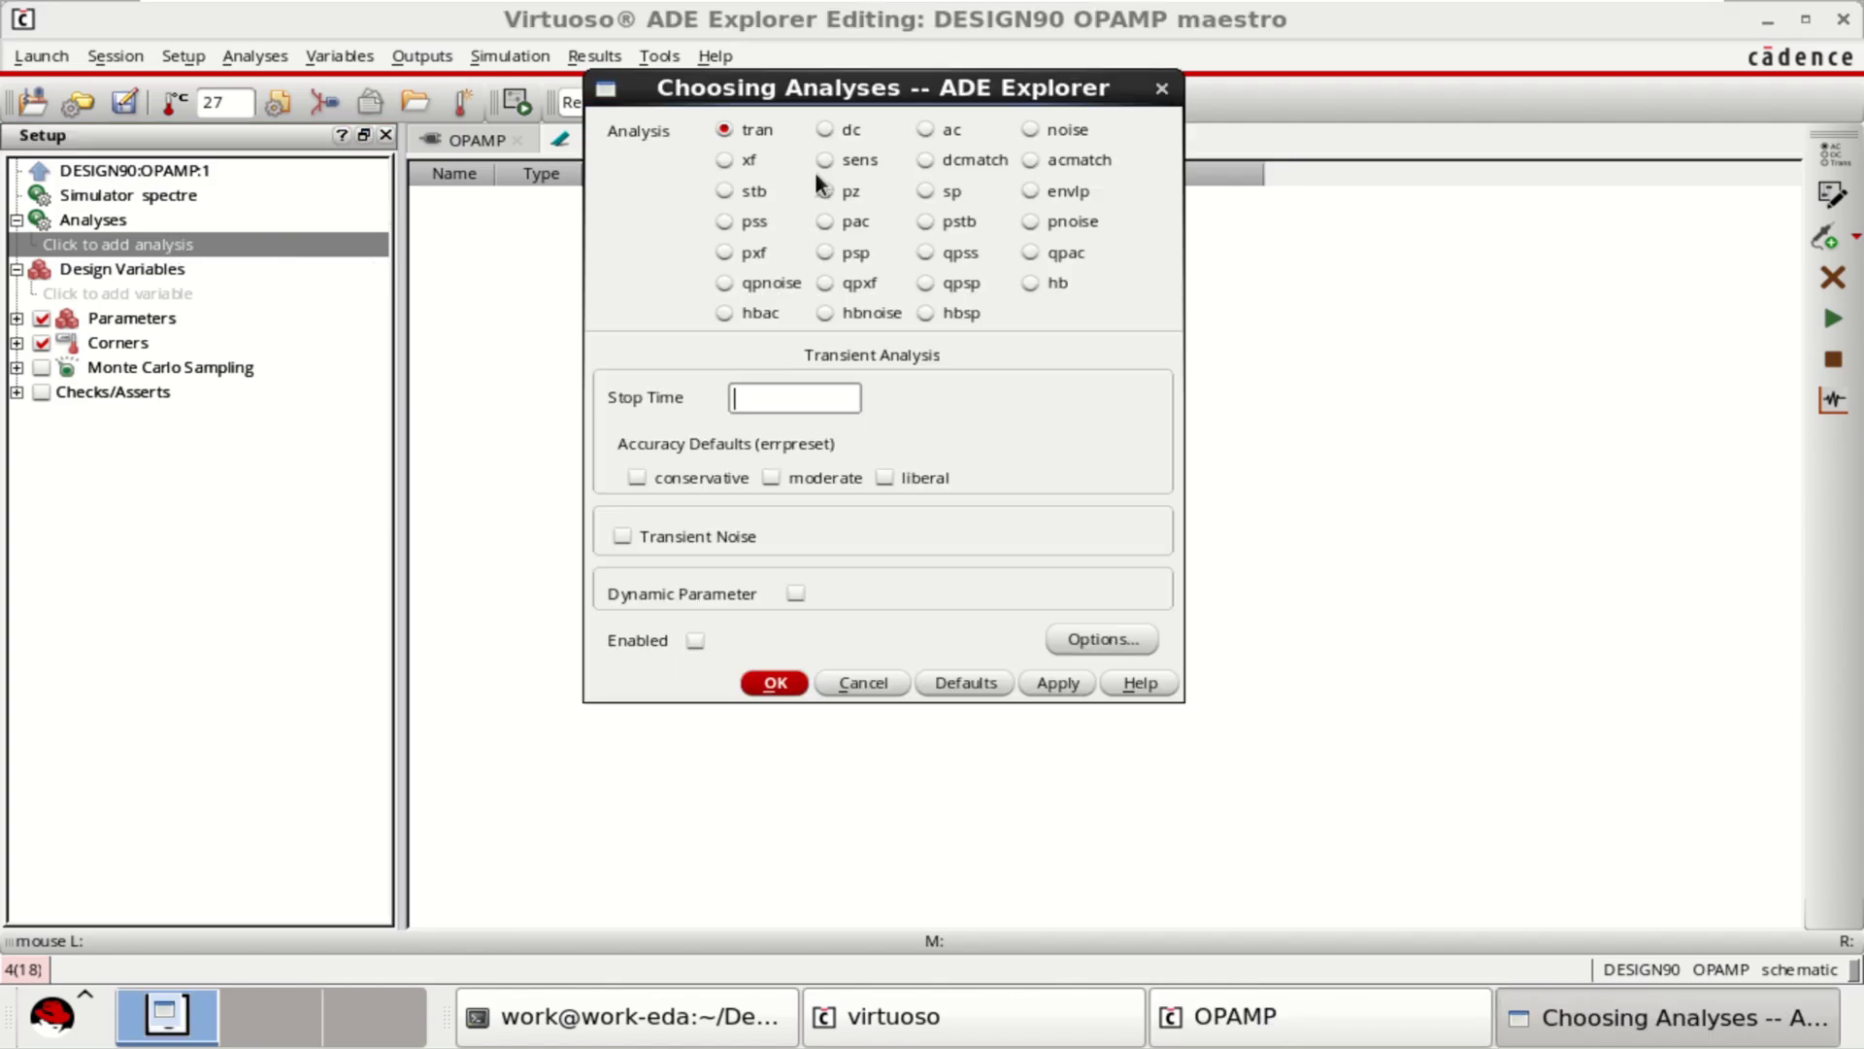
click(835, 130)
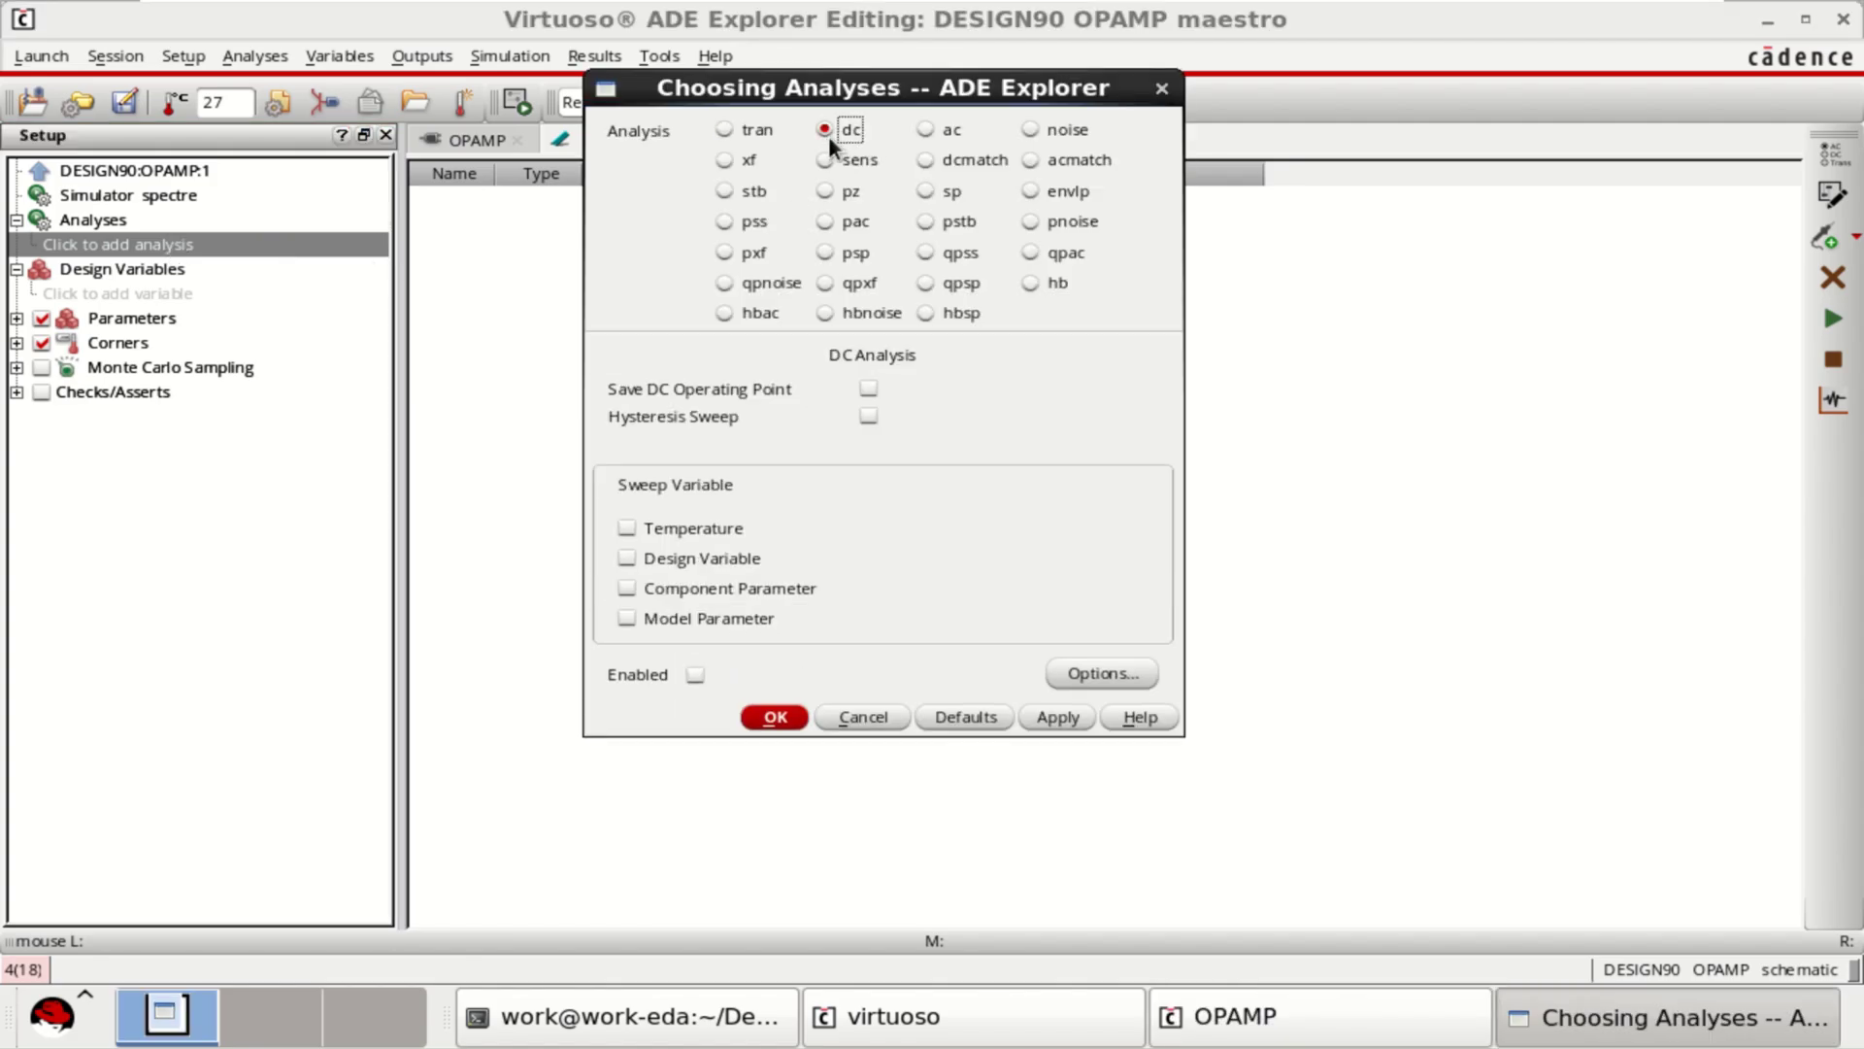
click(868, 390)
click(775, 718)
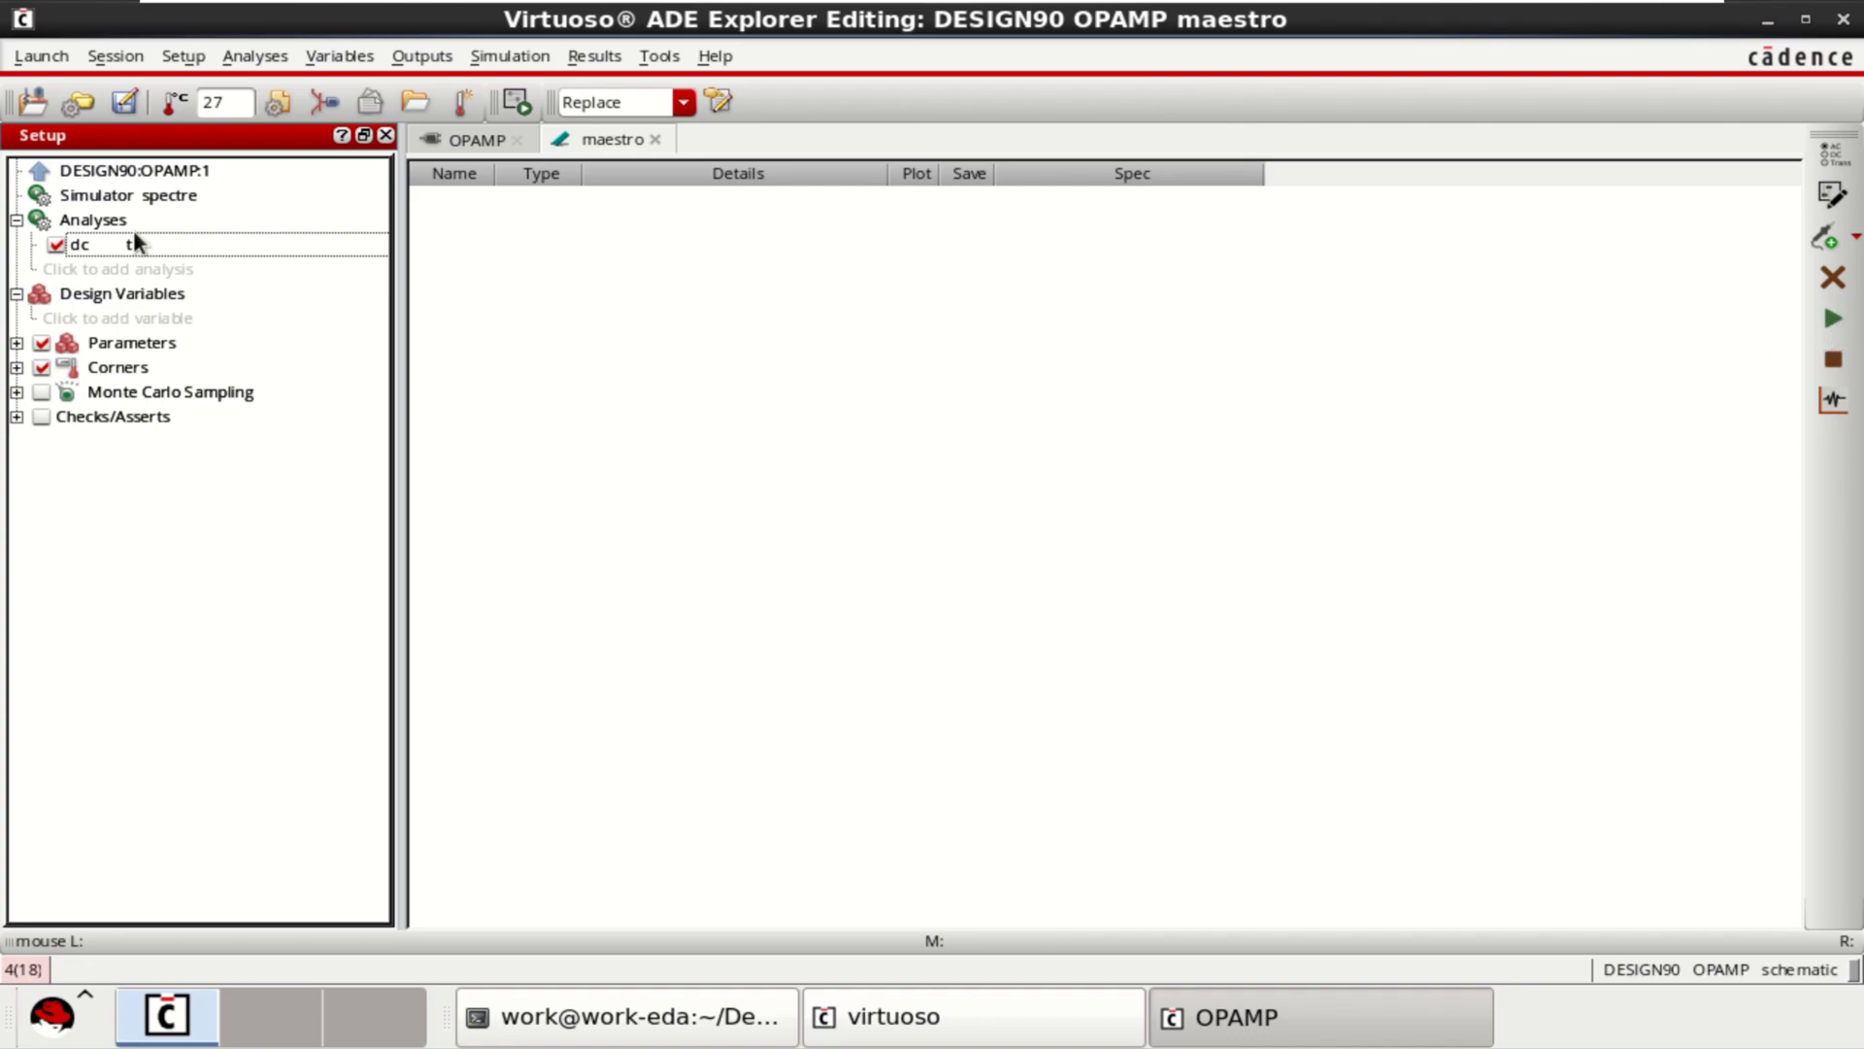
click(44, 173)
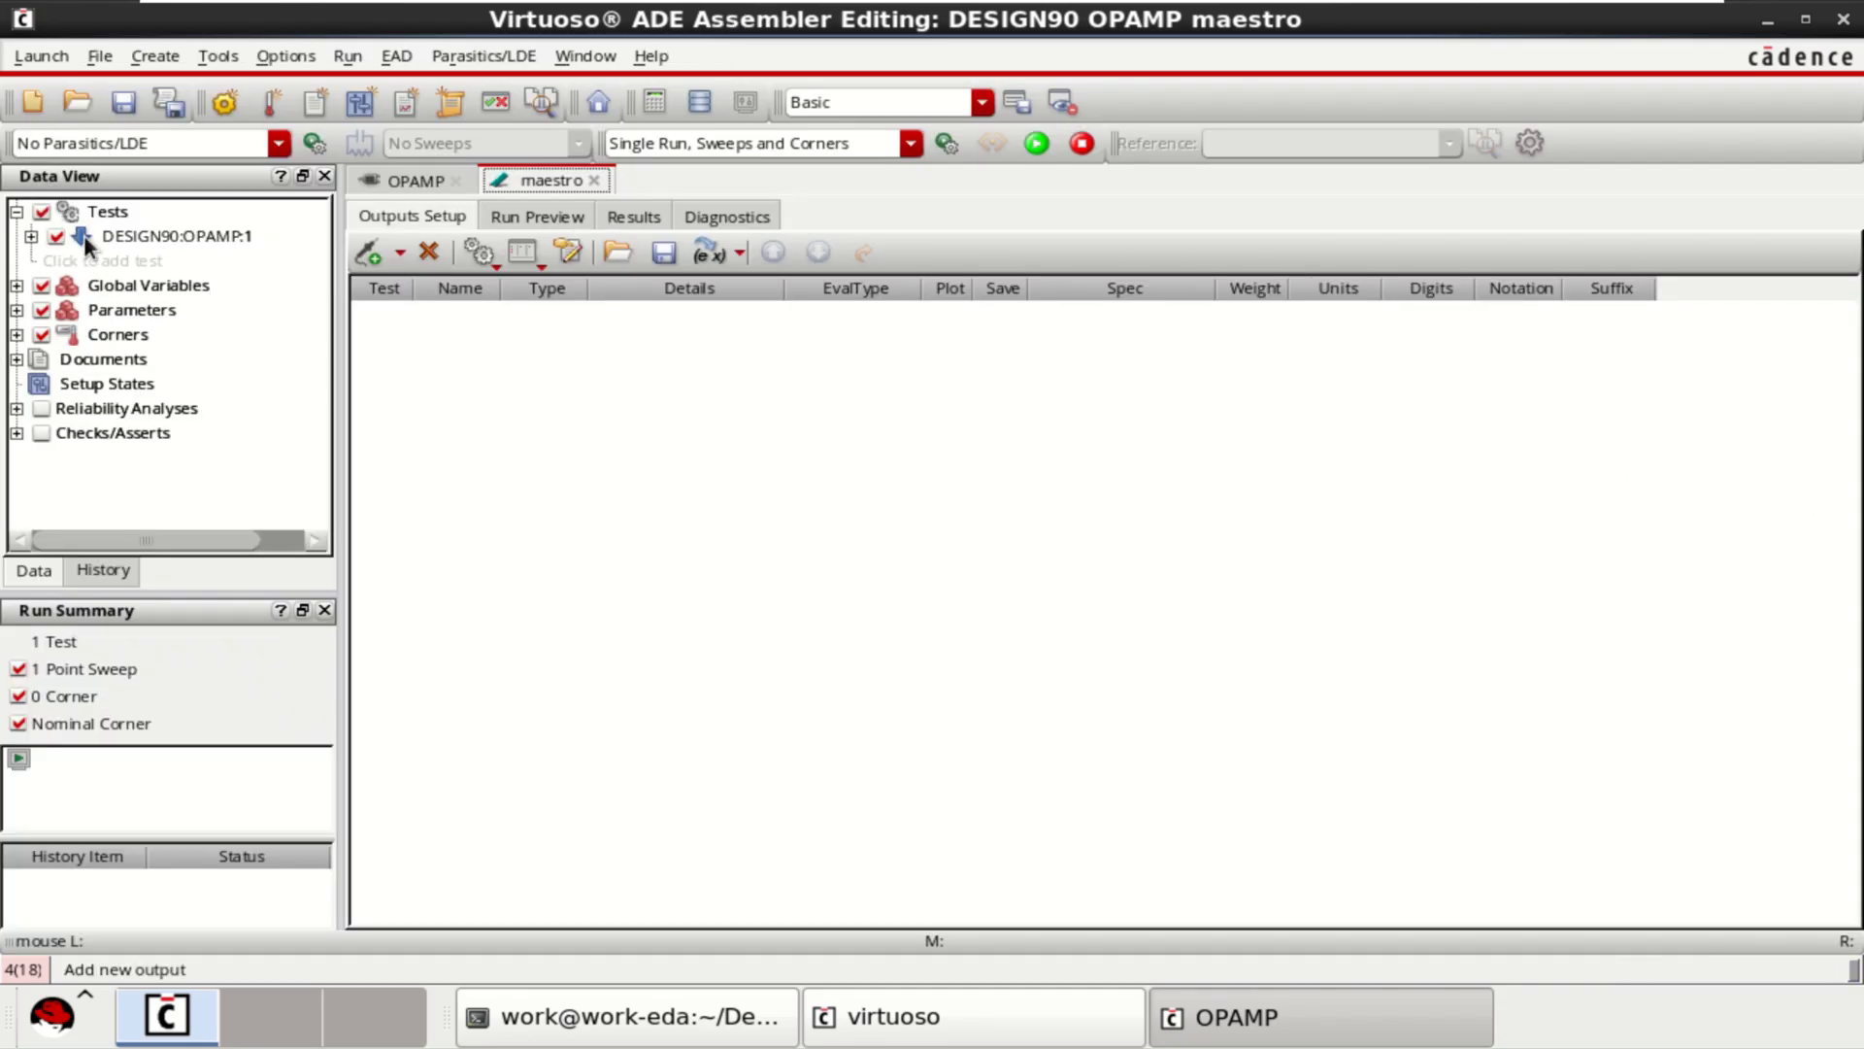
- Open the DESIGN90:OPAMP:1 test, run the simulation, and compare the schematic and maestro tabs
double_click(83, 235)
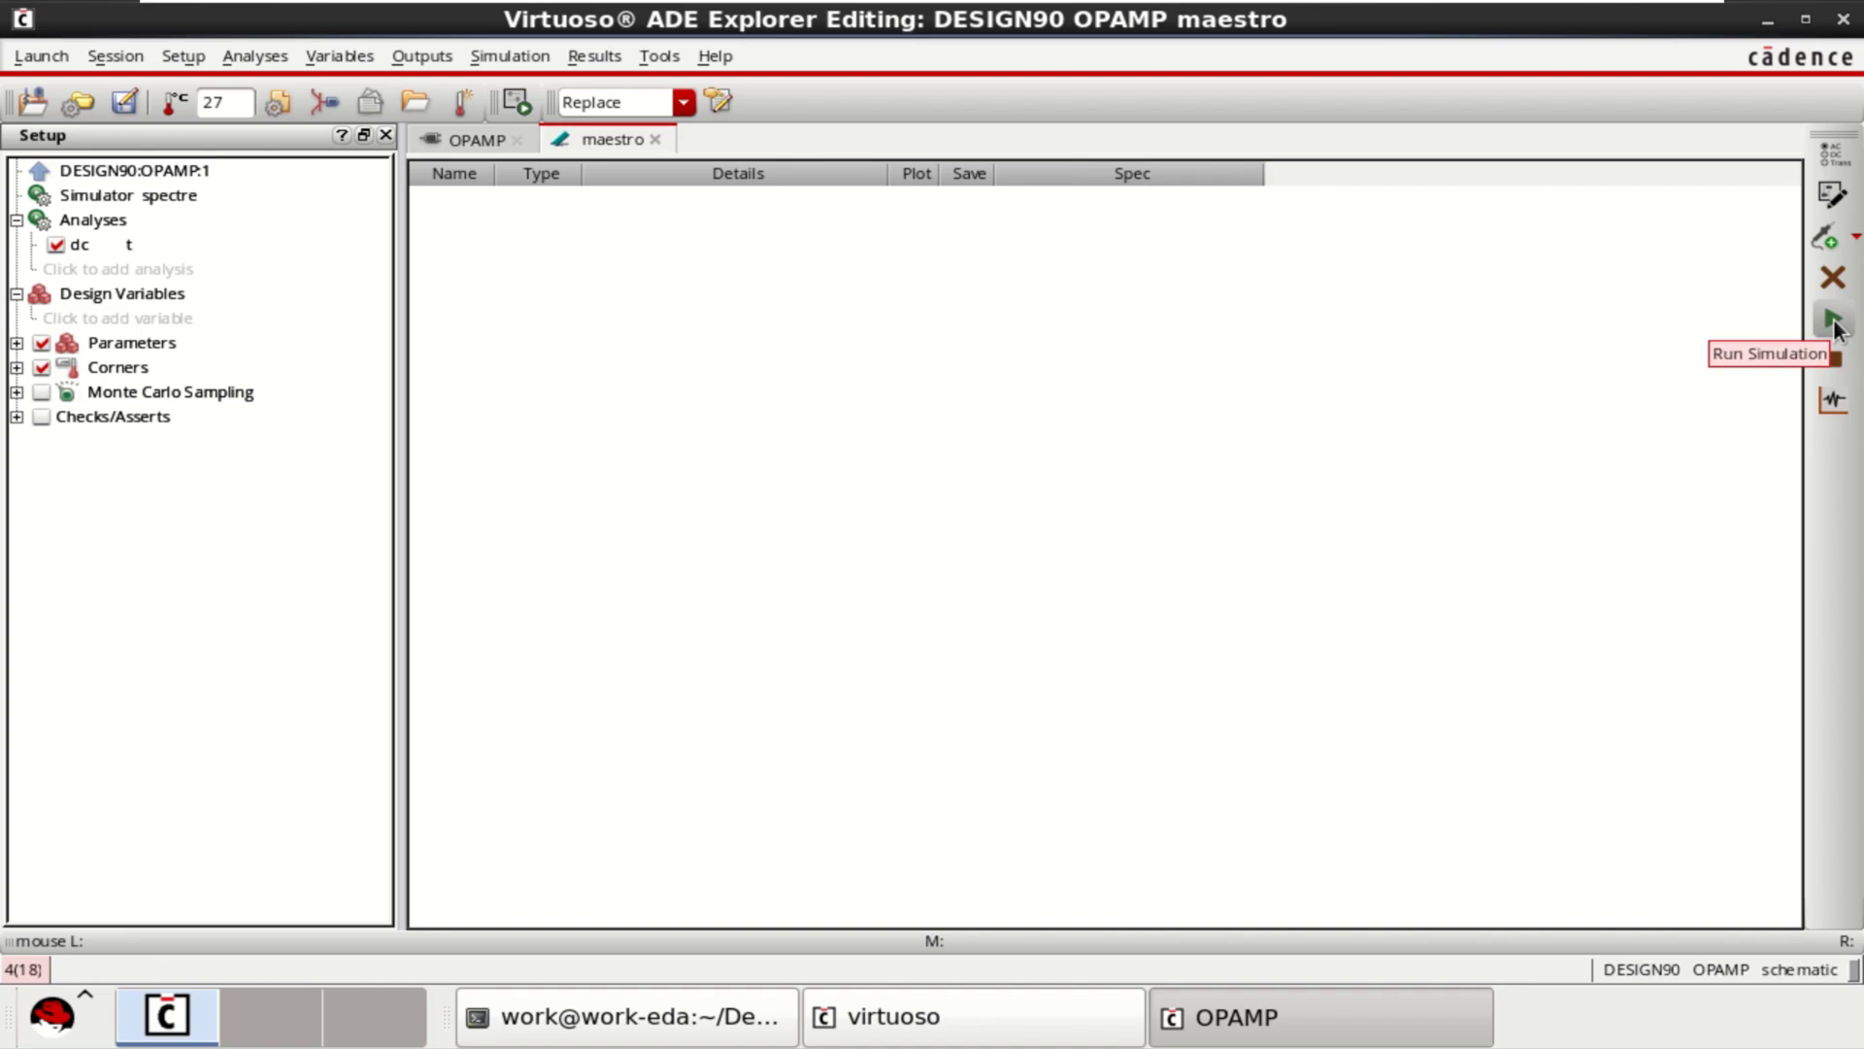
click(1833, 321)
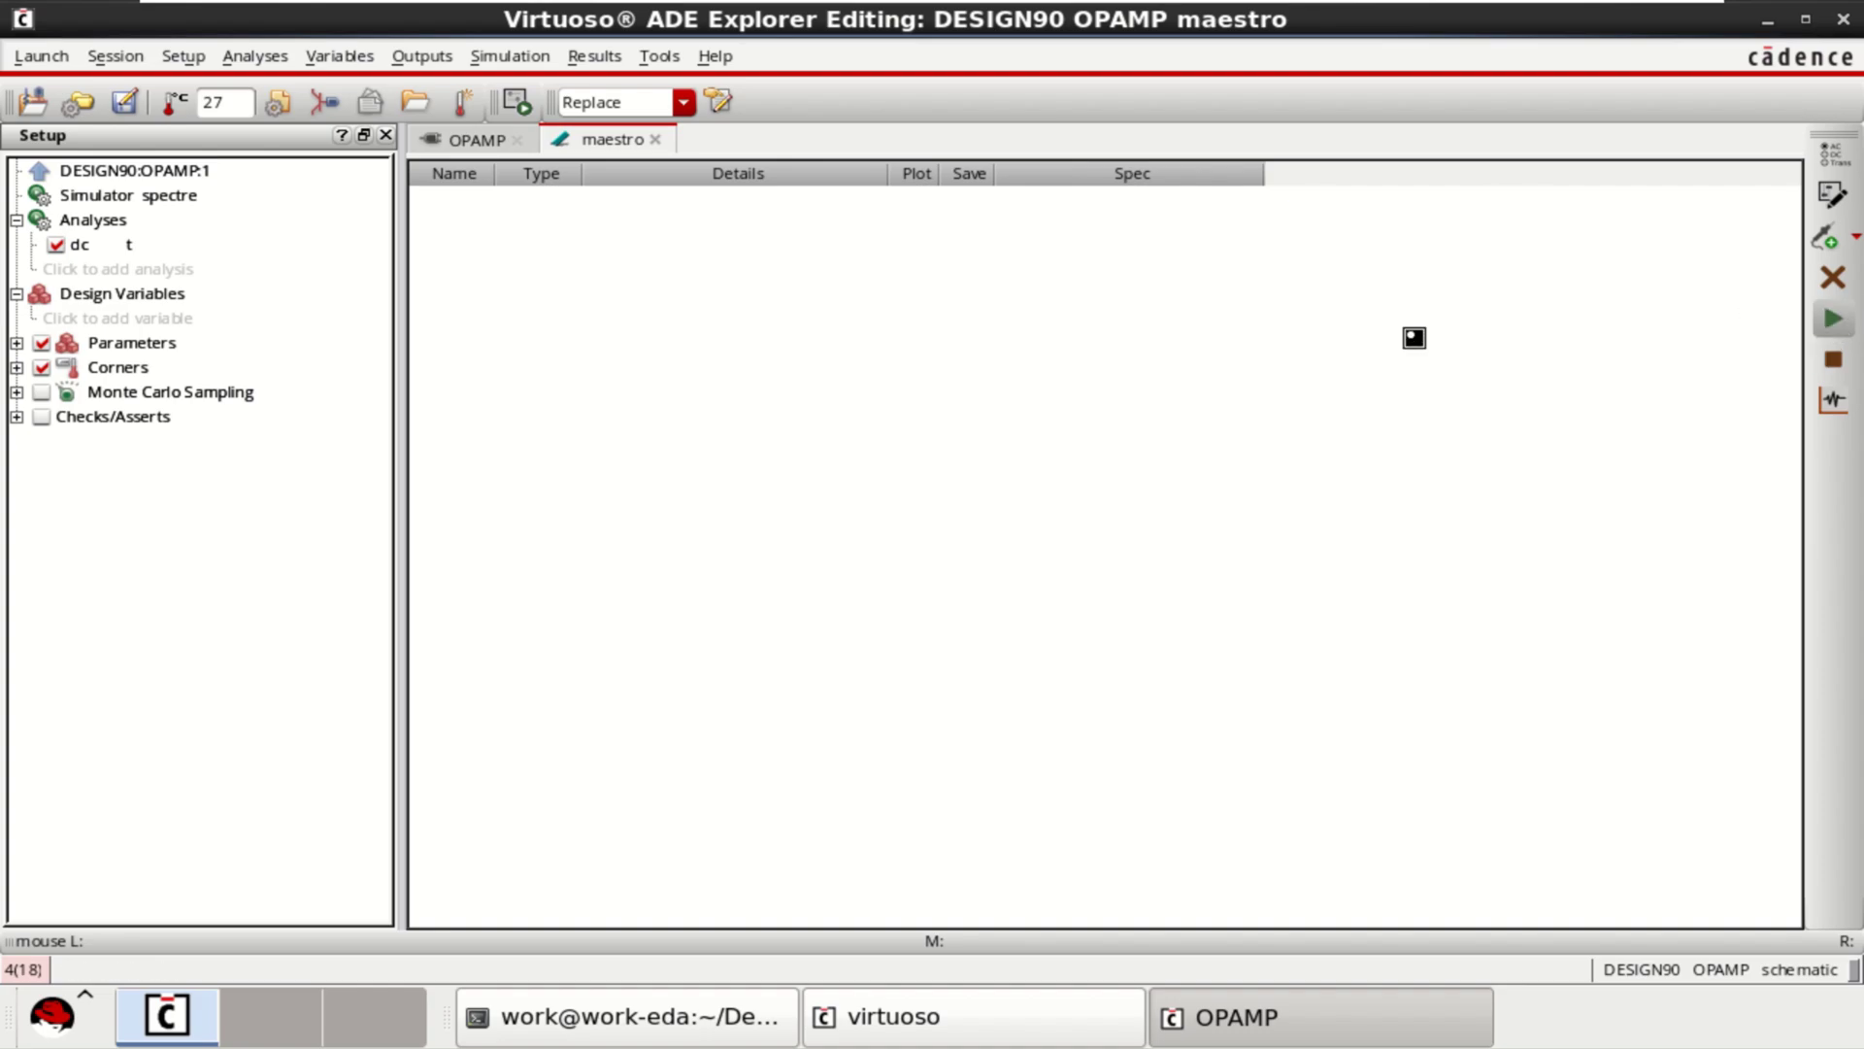
click(463, 140)
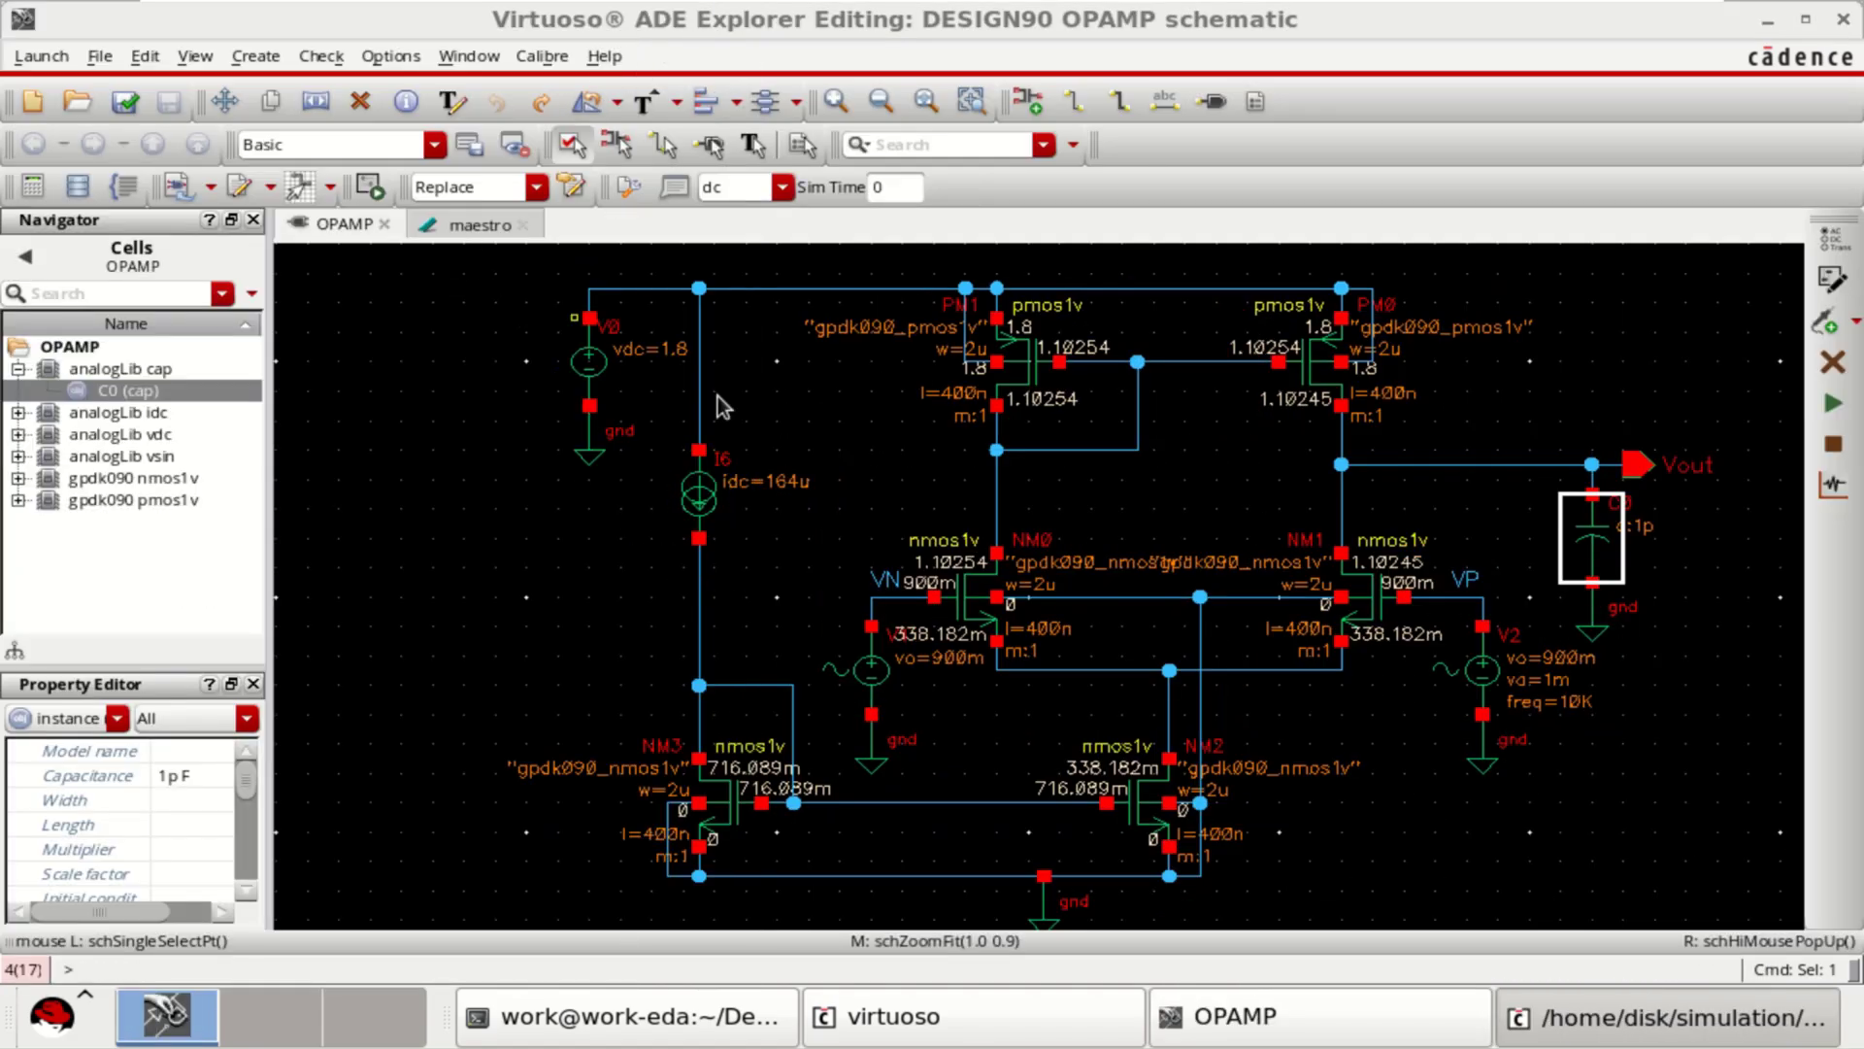
click(454, 226)
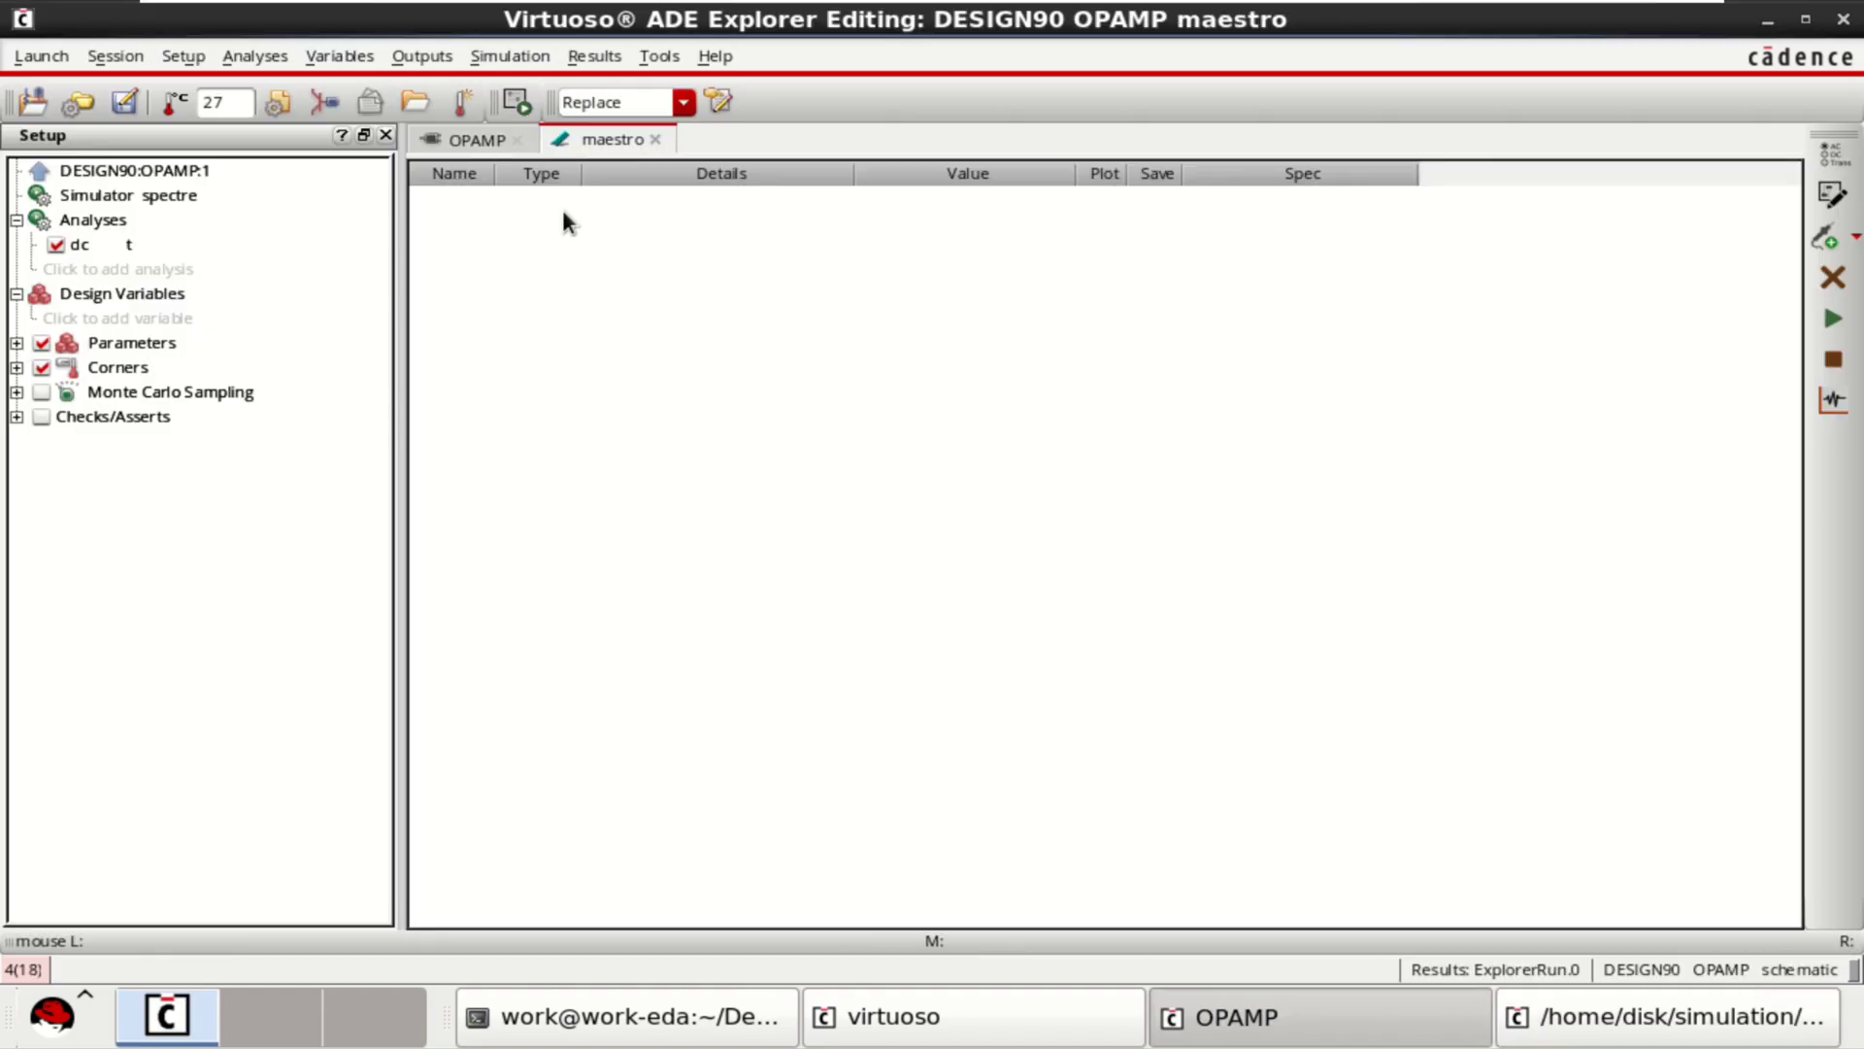
click(453, 142)
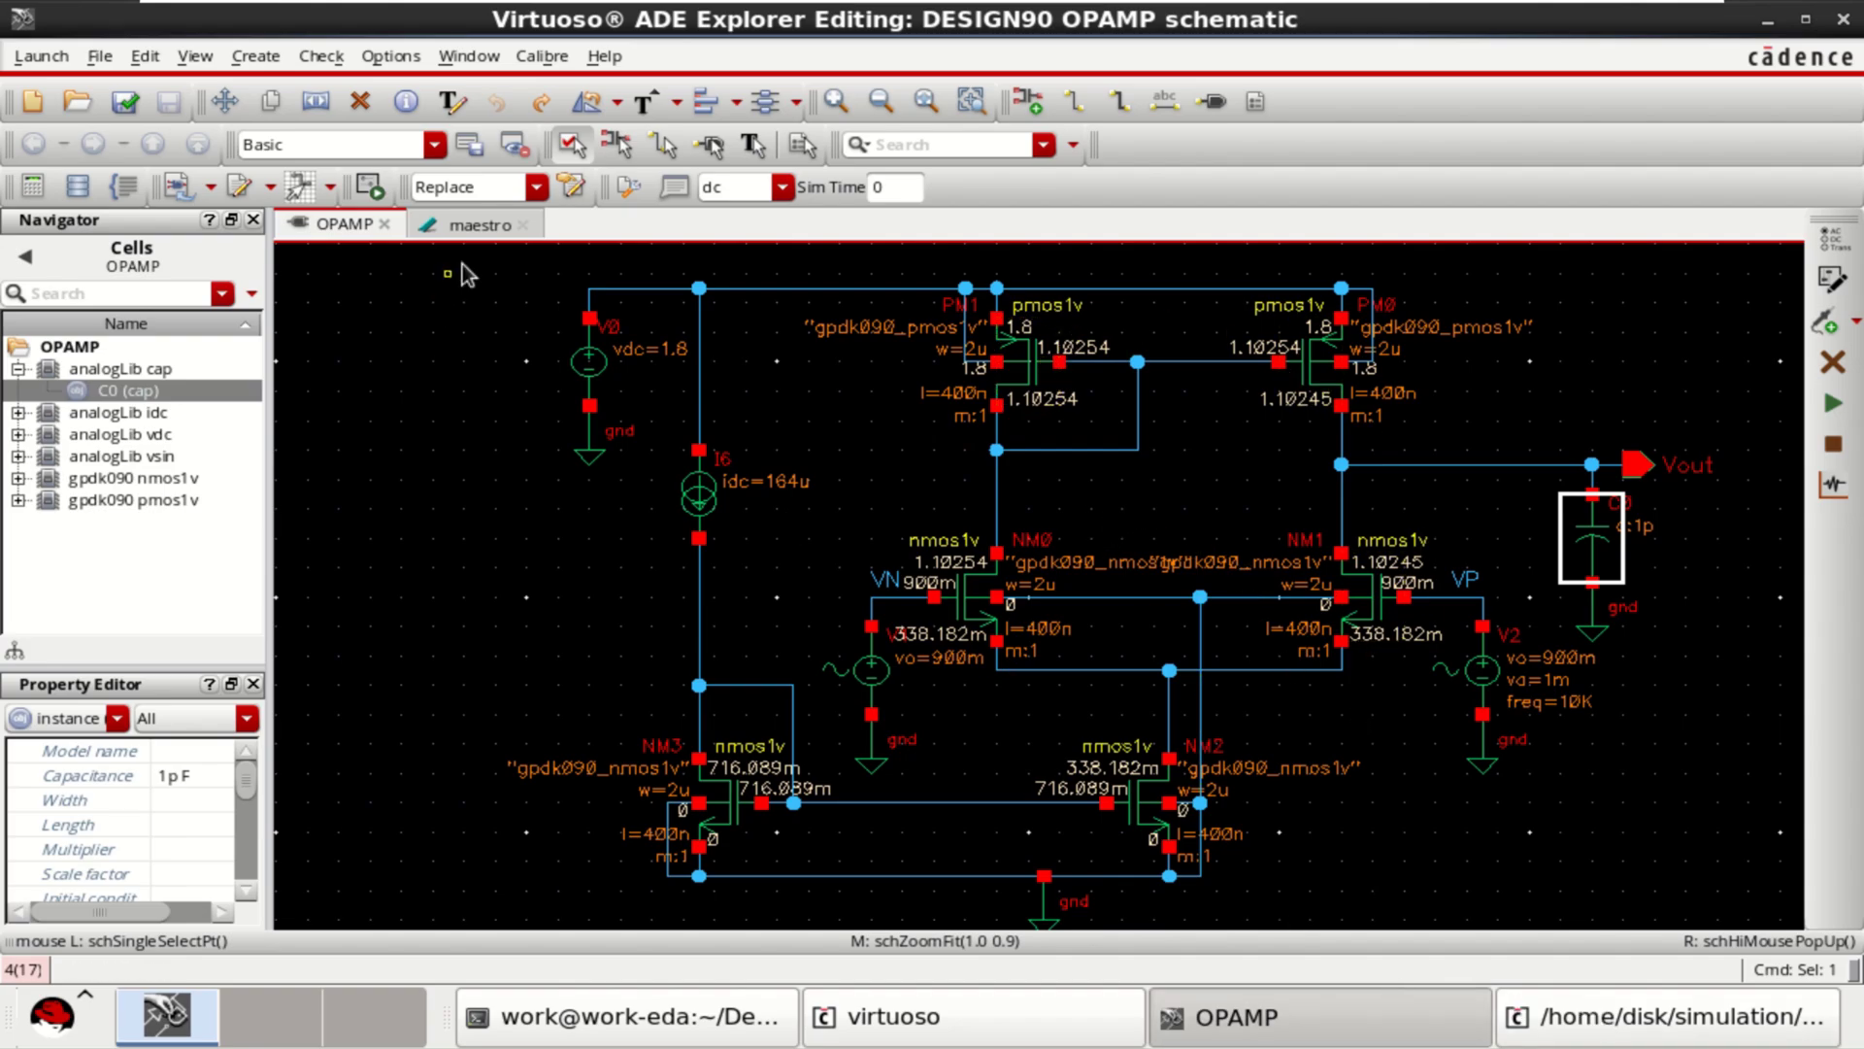
click(478, 225)
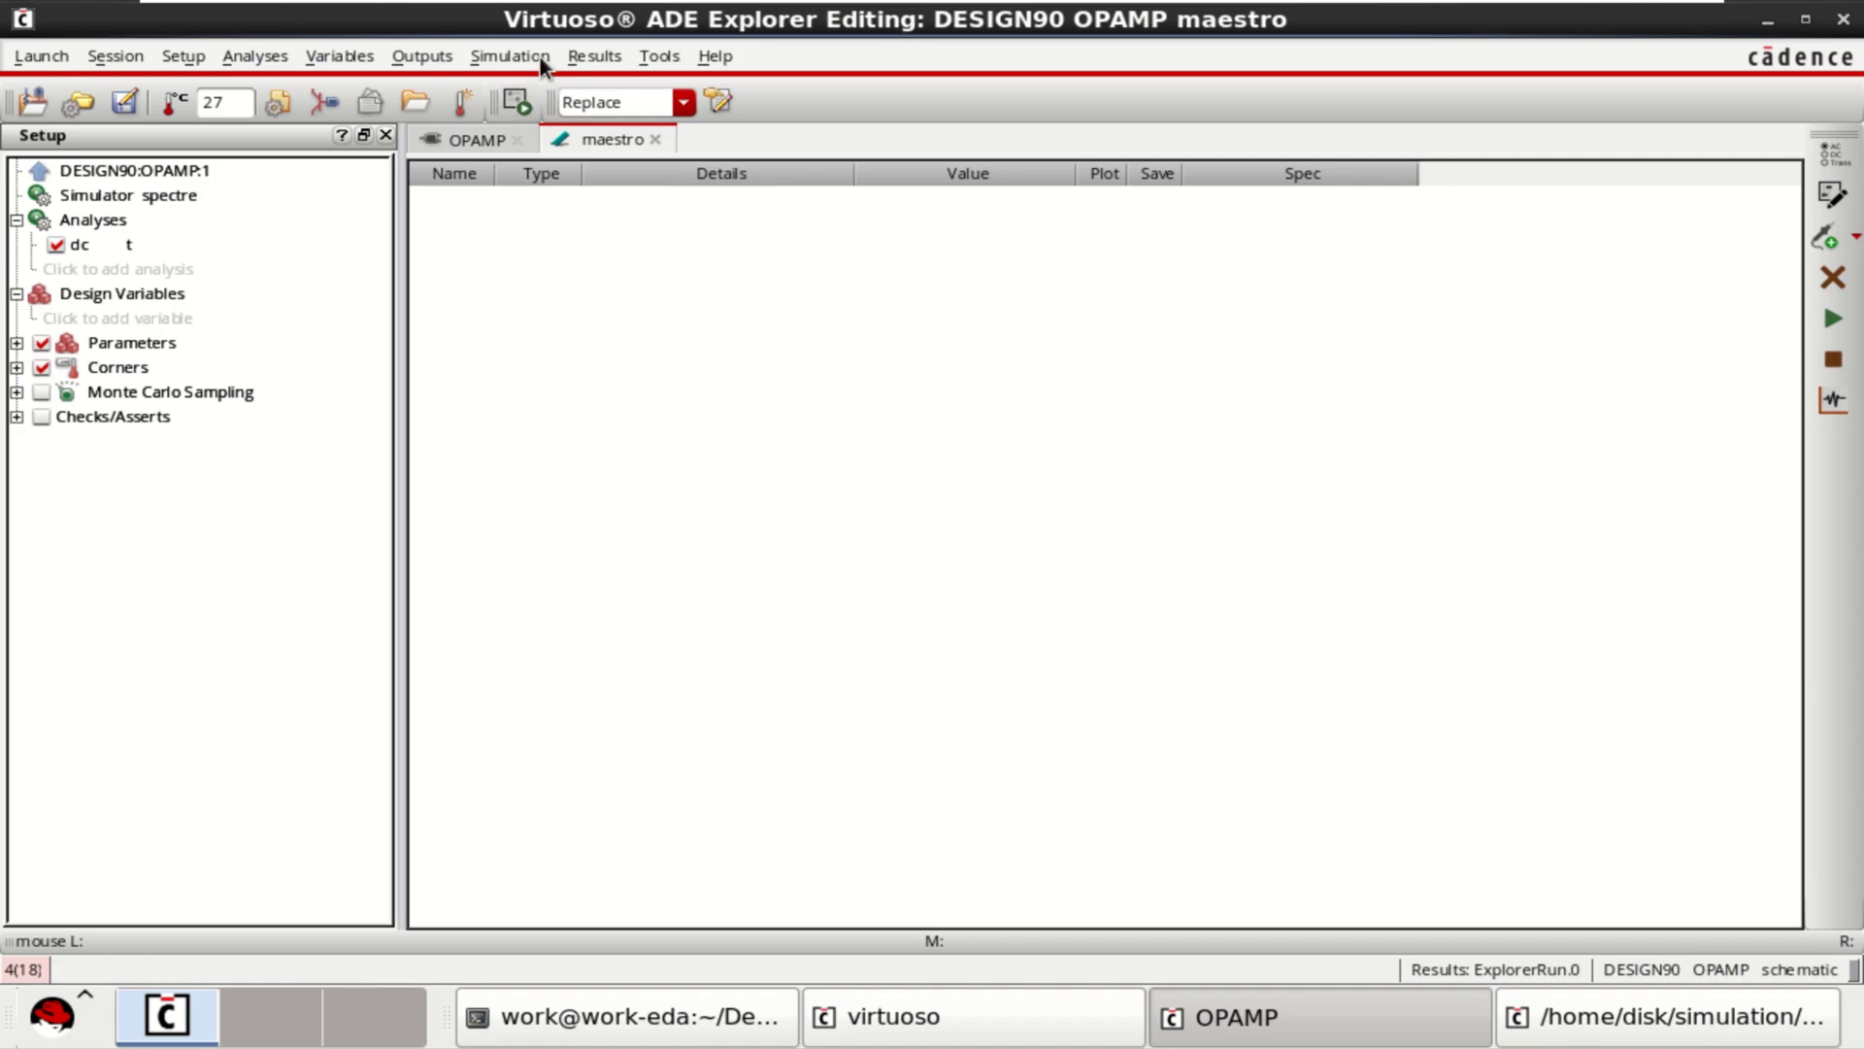
- Use Results > Annotate > DC Operating Points to label transistors with id, vgs, vds, gm
click(575, 58)
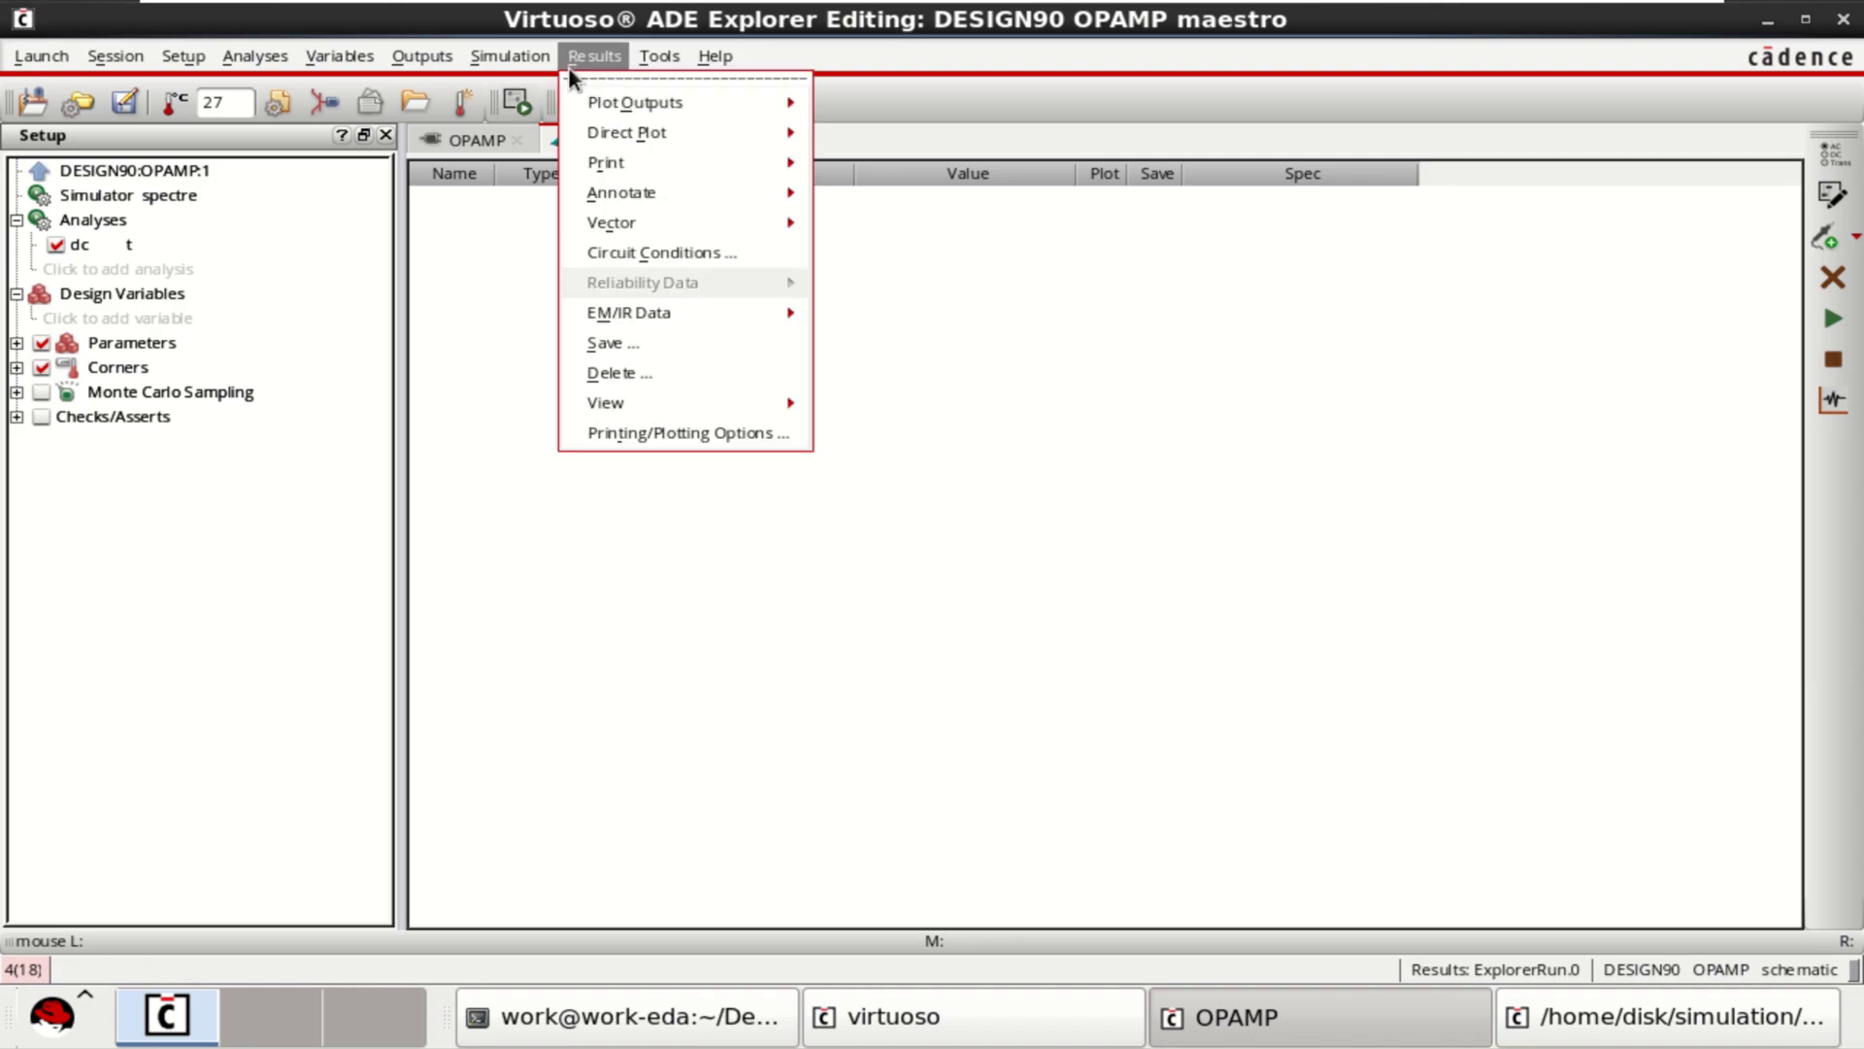
mouse_move(654, 191)
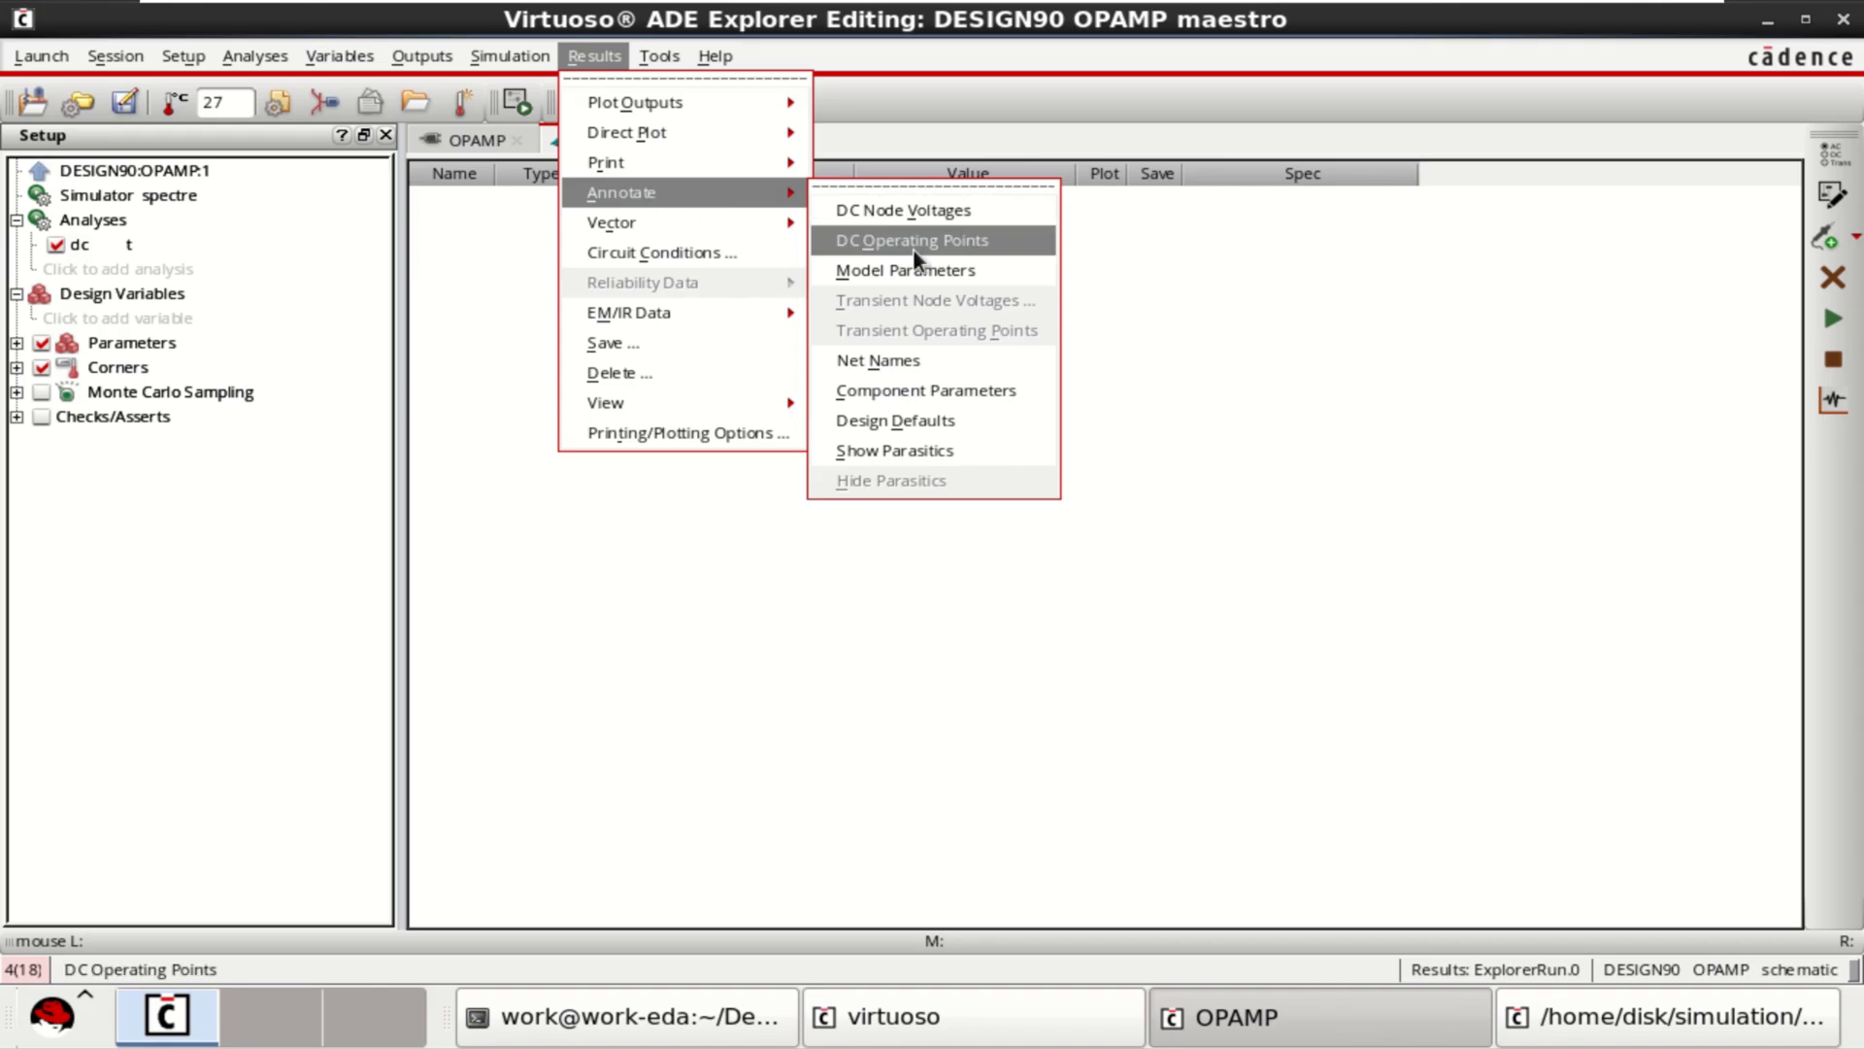
click(977, 243)
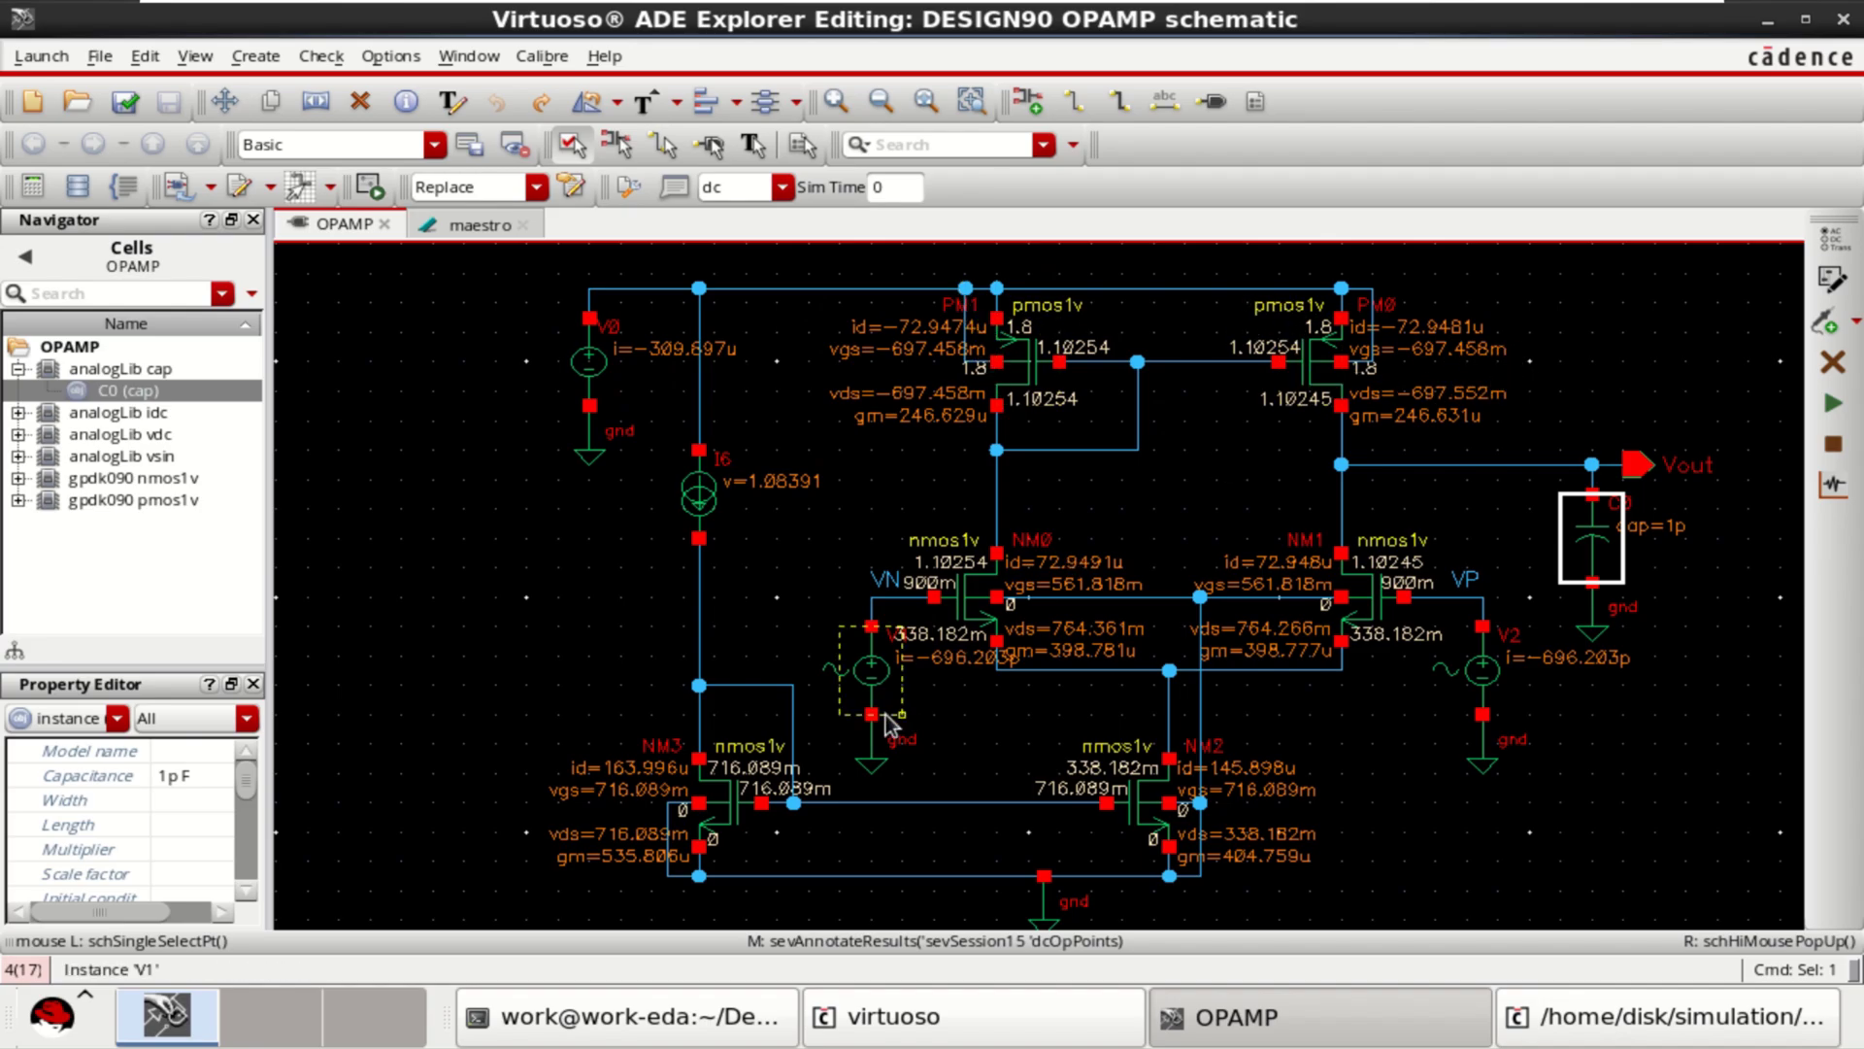
click(714, 515)
key(q)
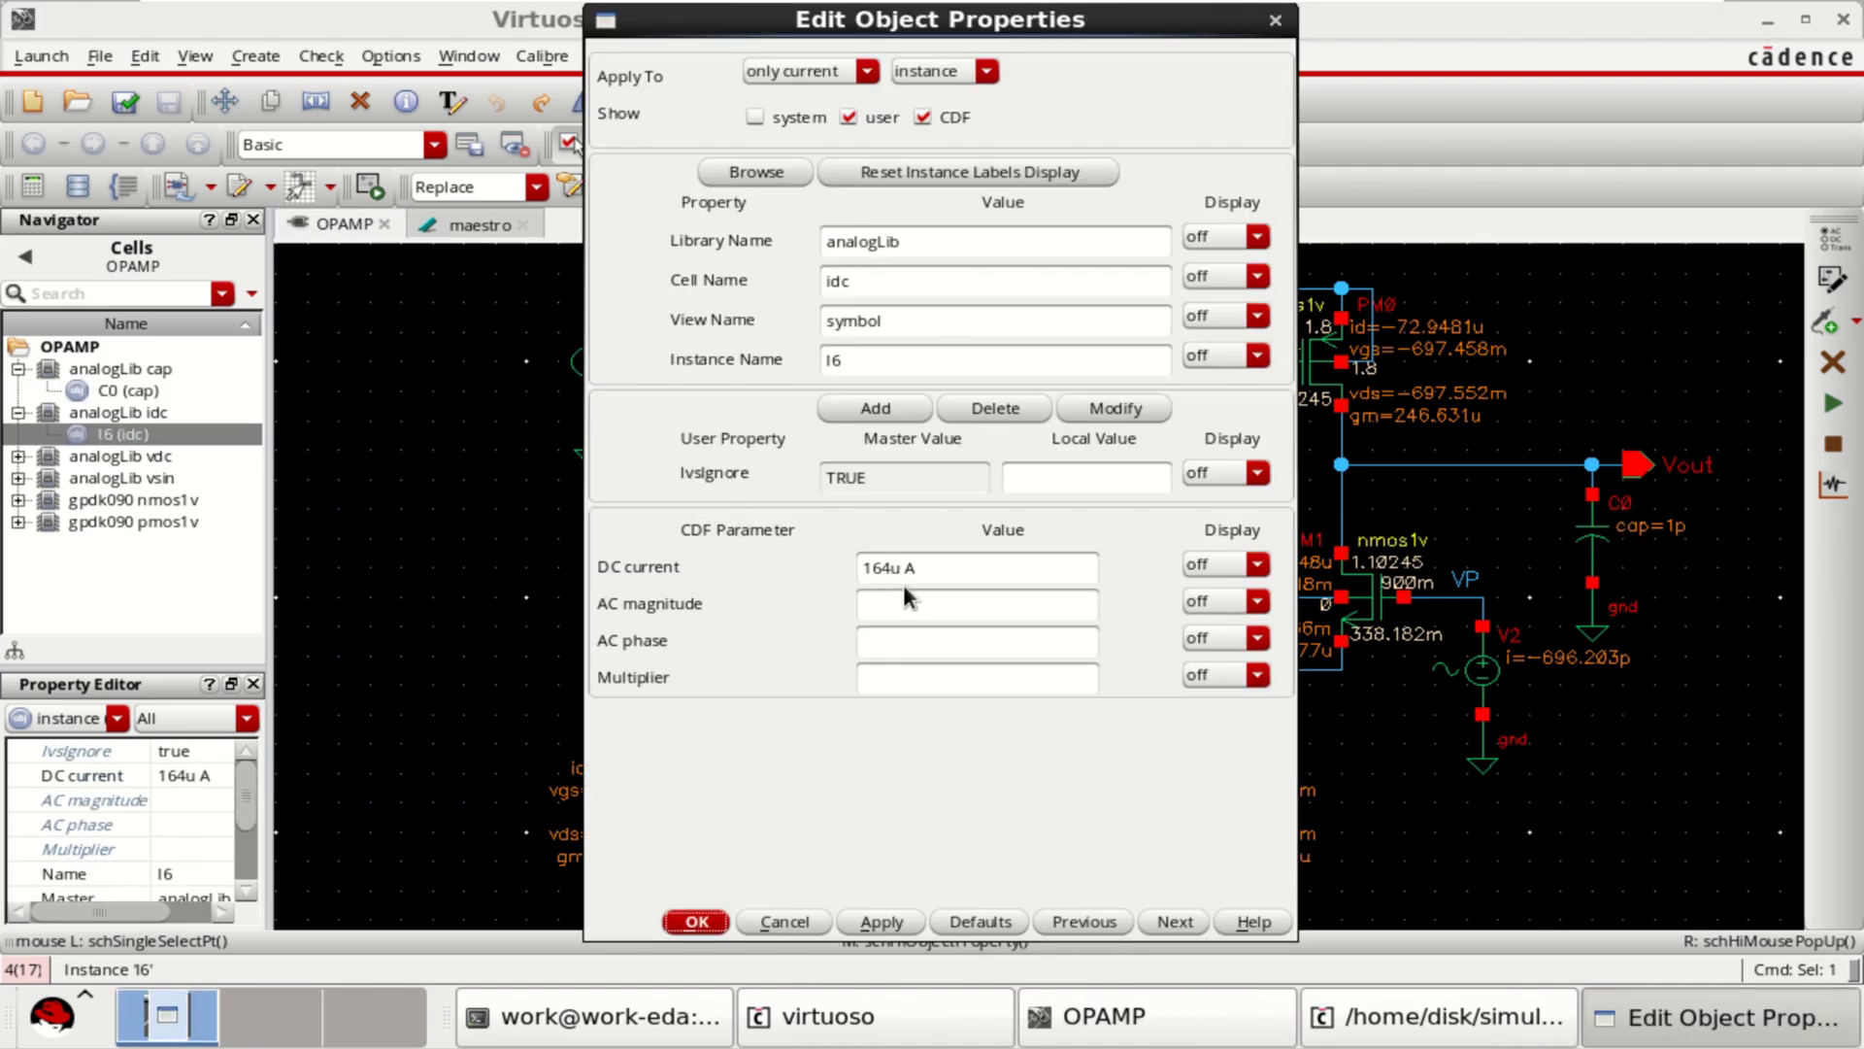
click(697, 921)
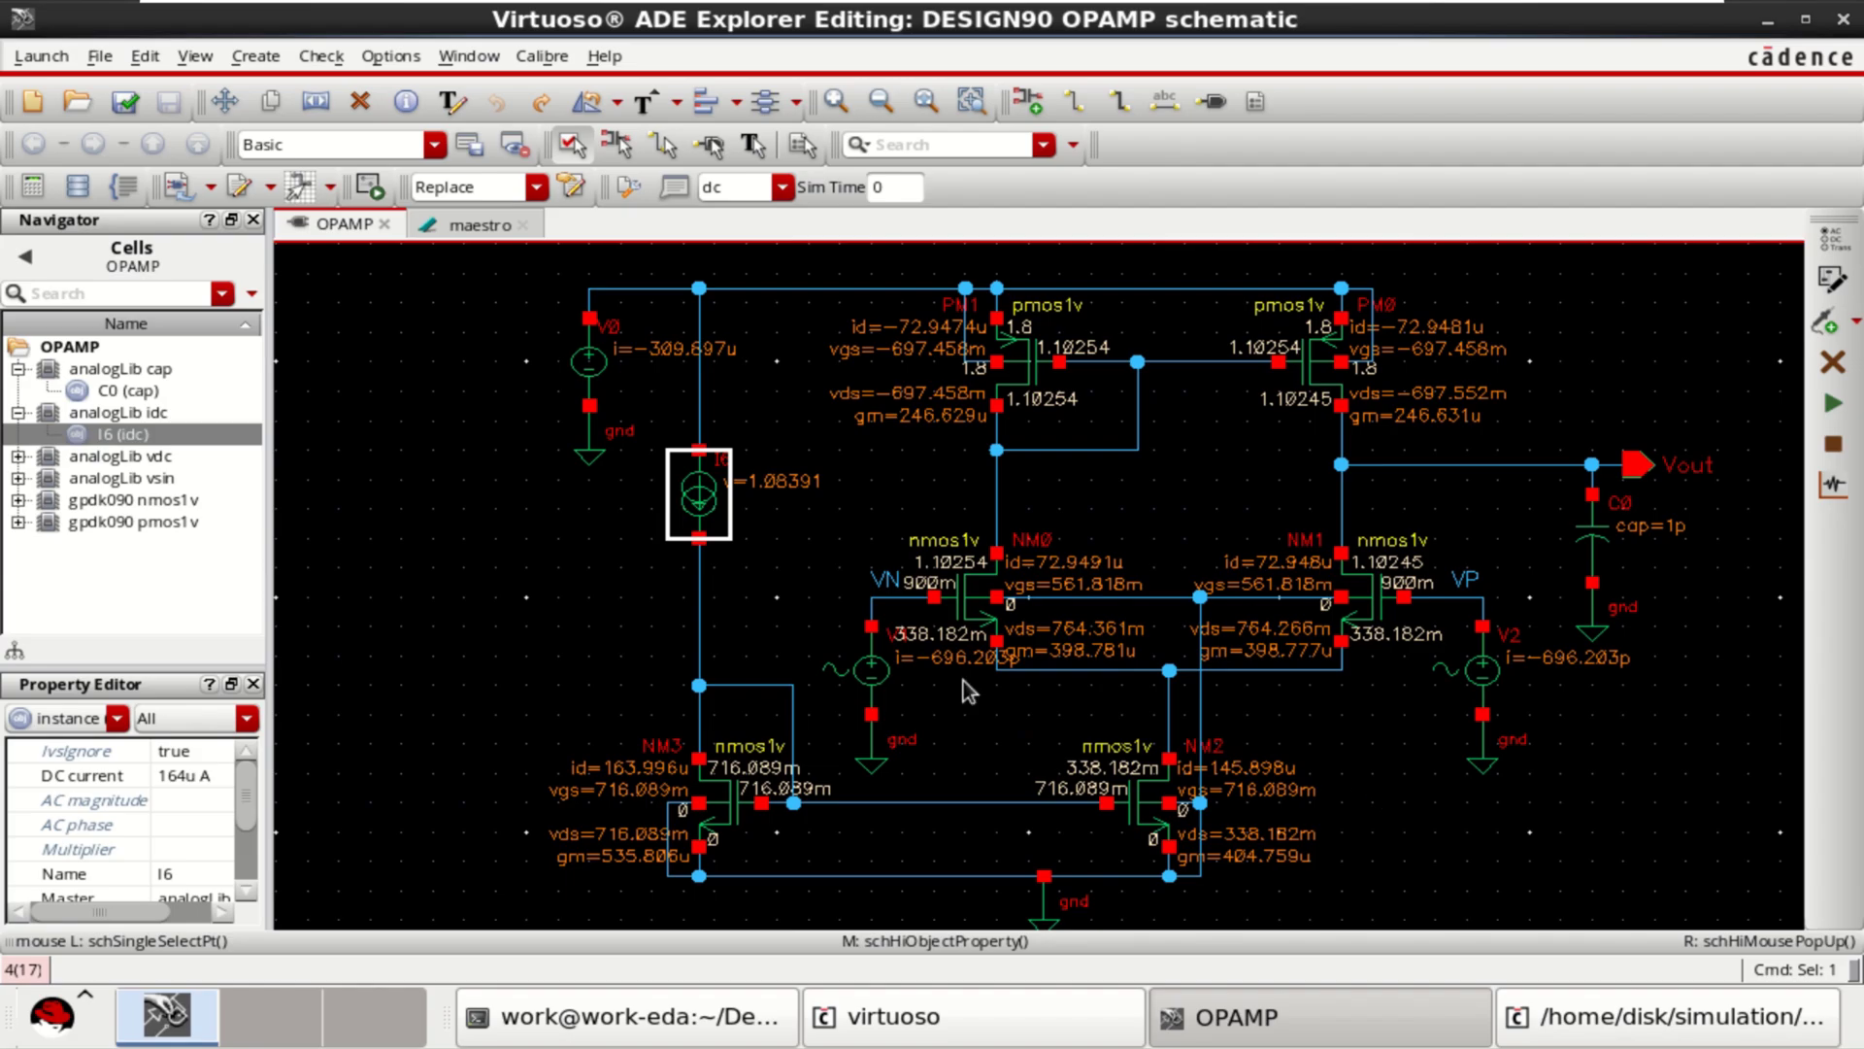
- Open View > Annotations > Setup and move the dialog clear of the schematic
click(631, 190)
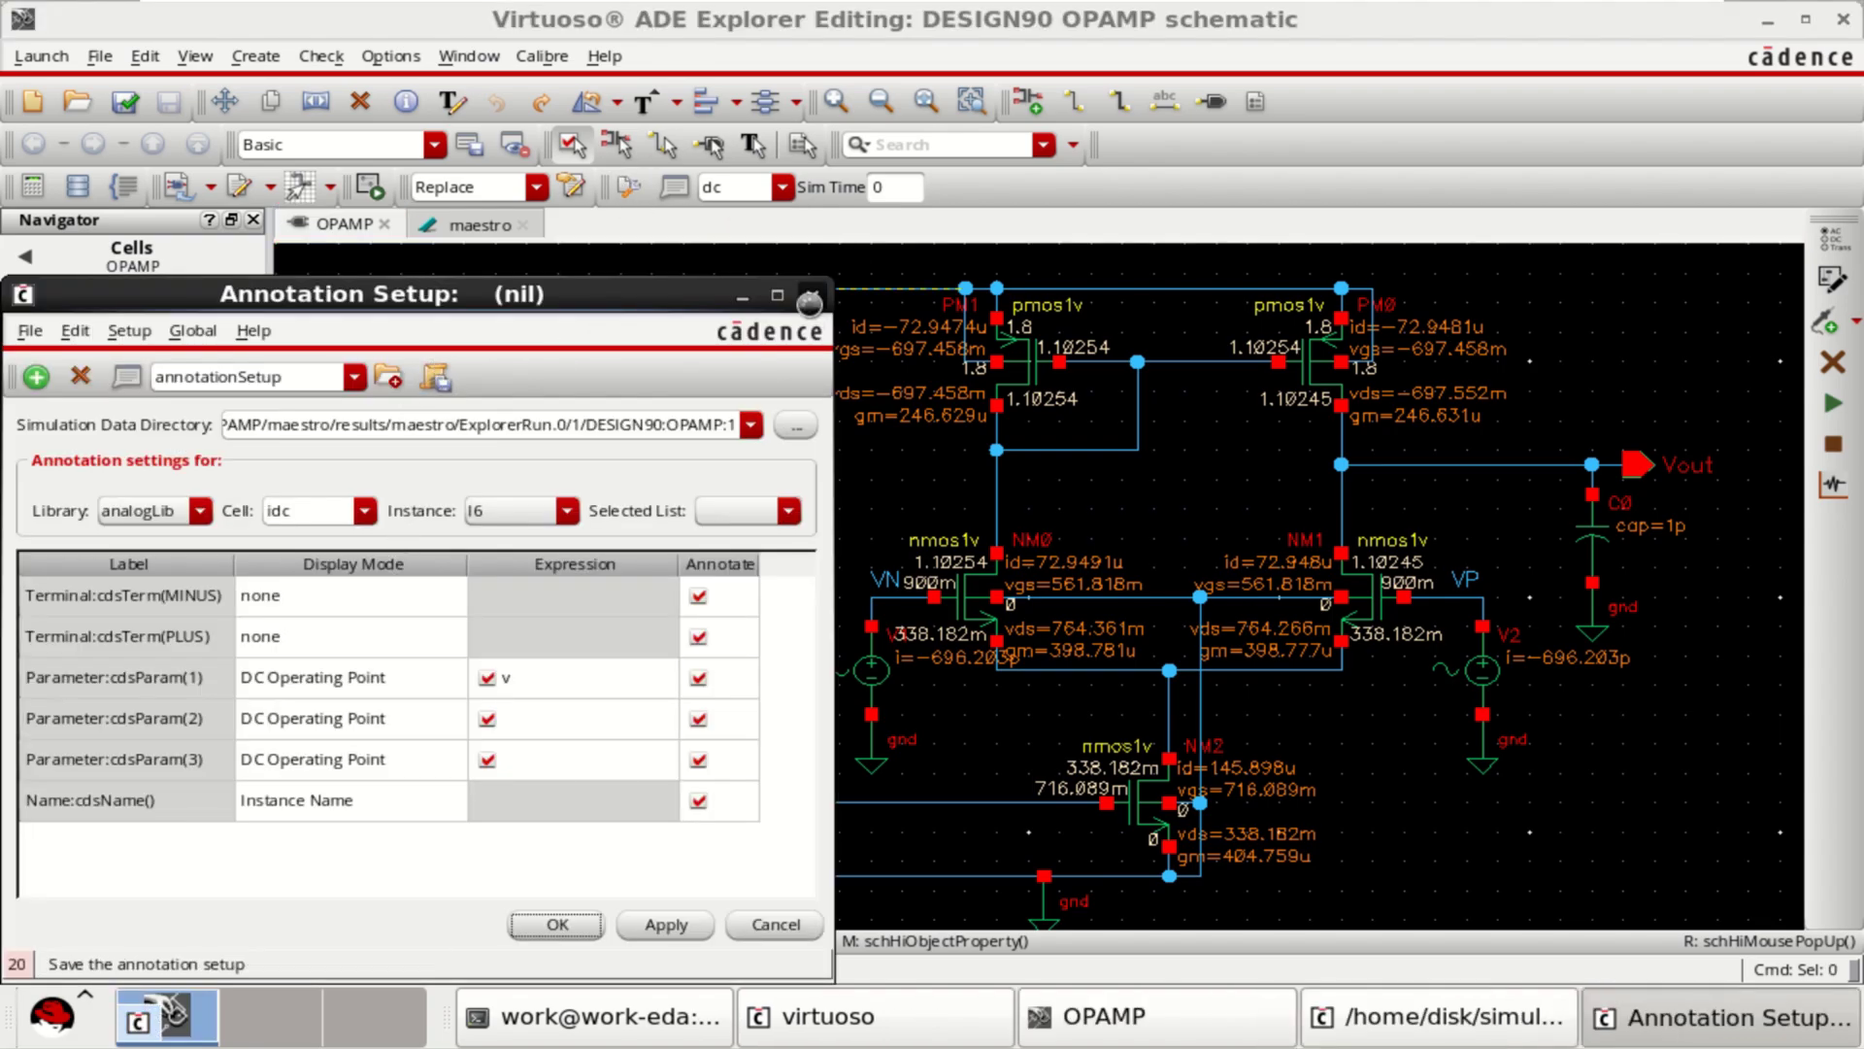
click(813, 296)
click(189, 58)
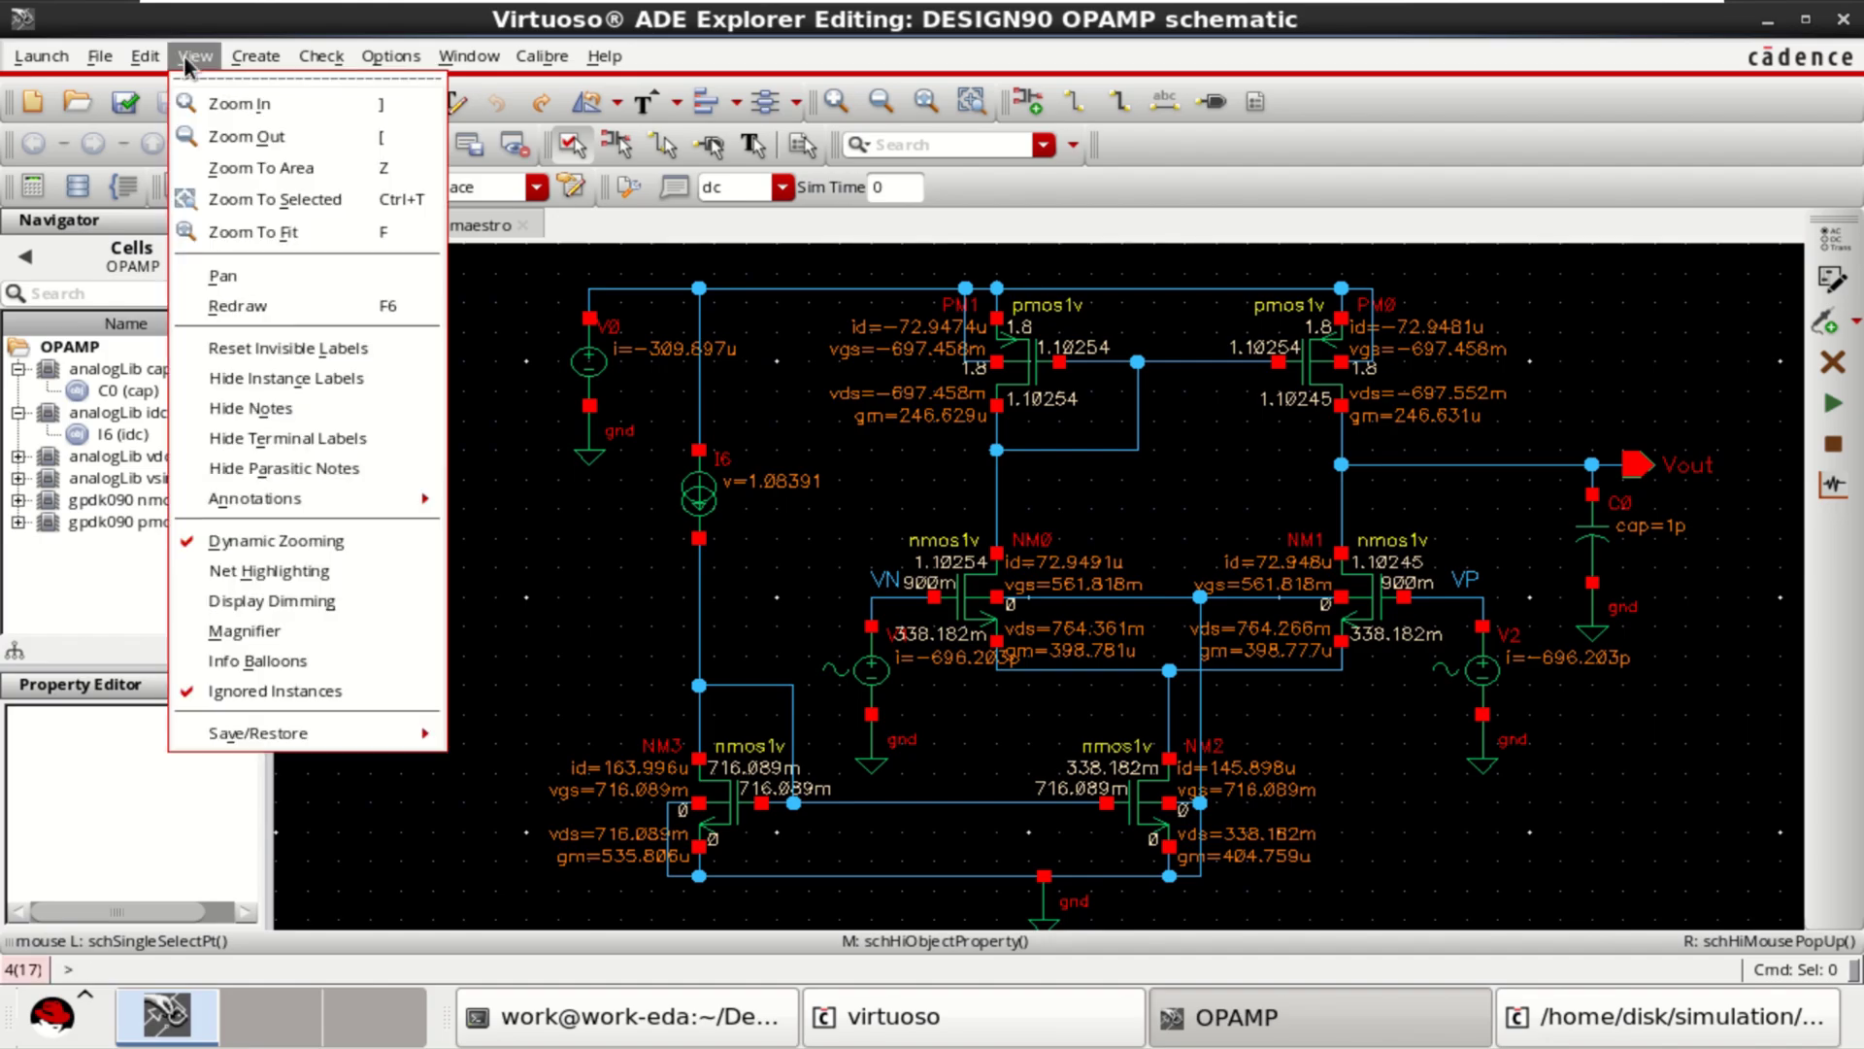
mouse_move(148, 58)
mouse_move(272, 499)
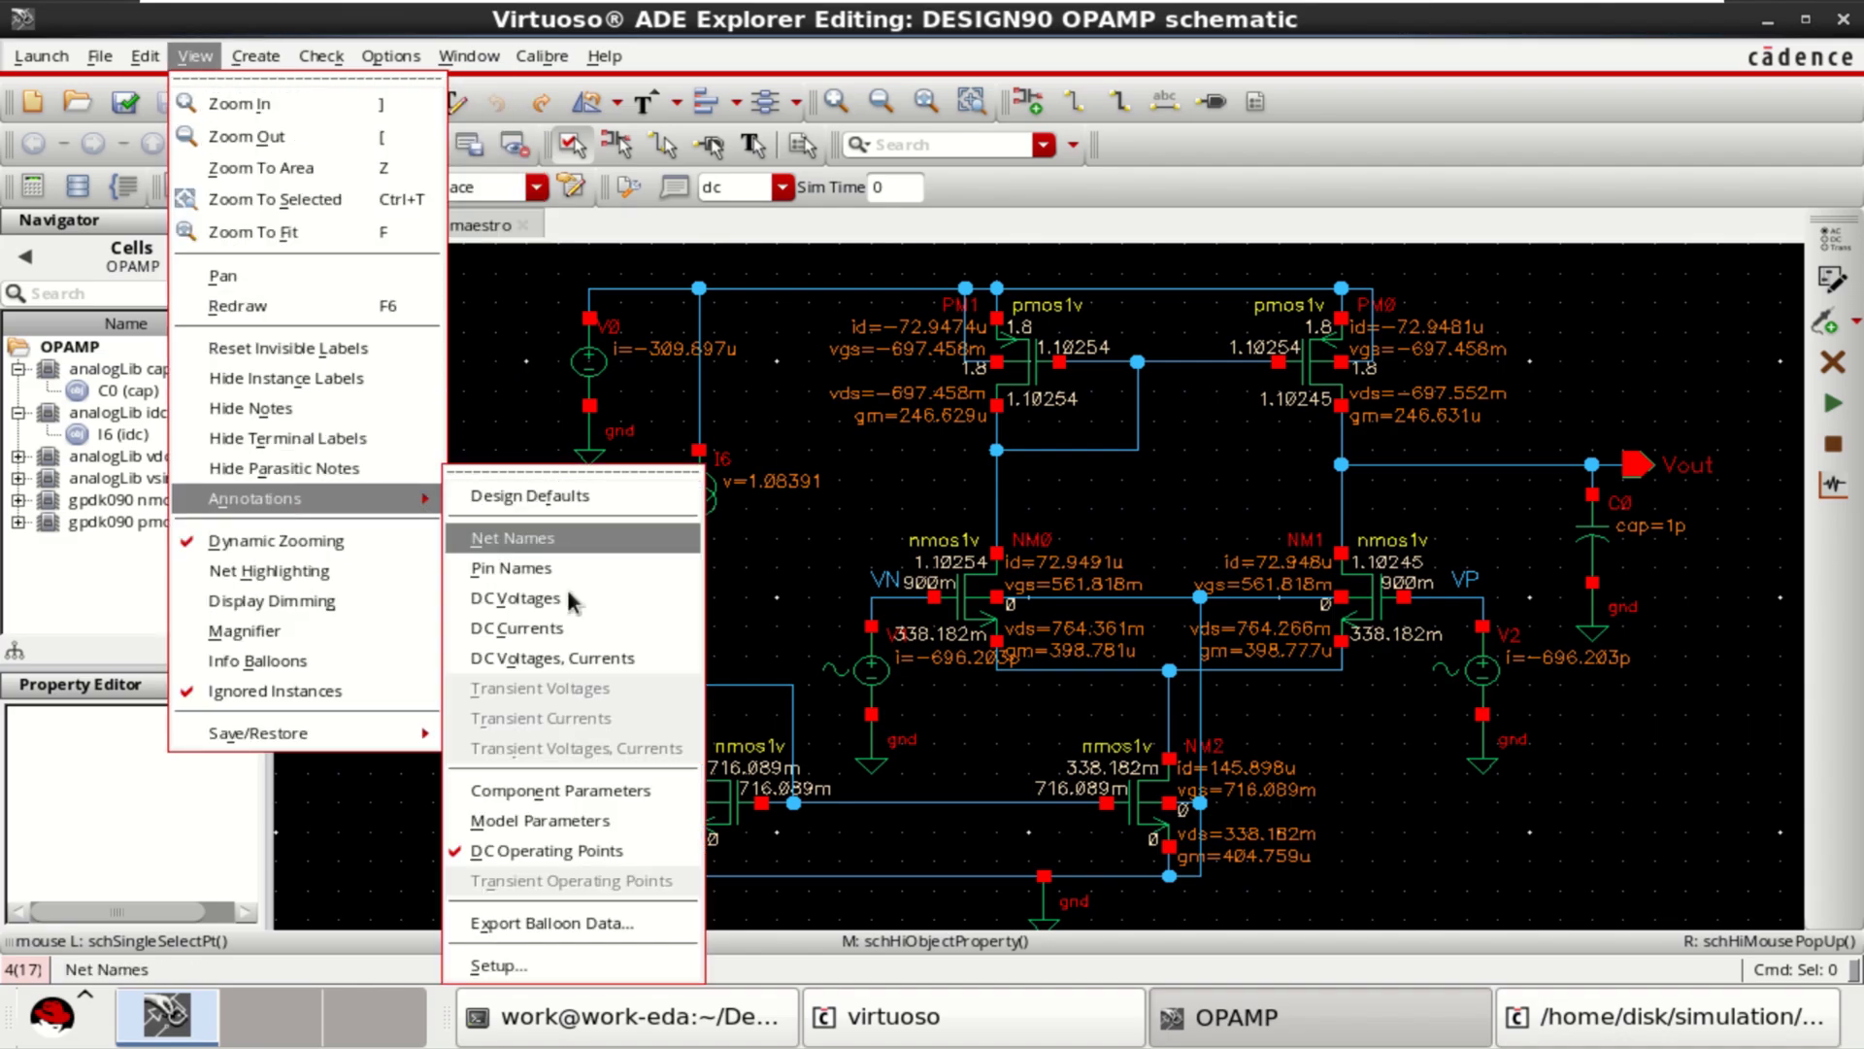
click(551, 973)
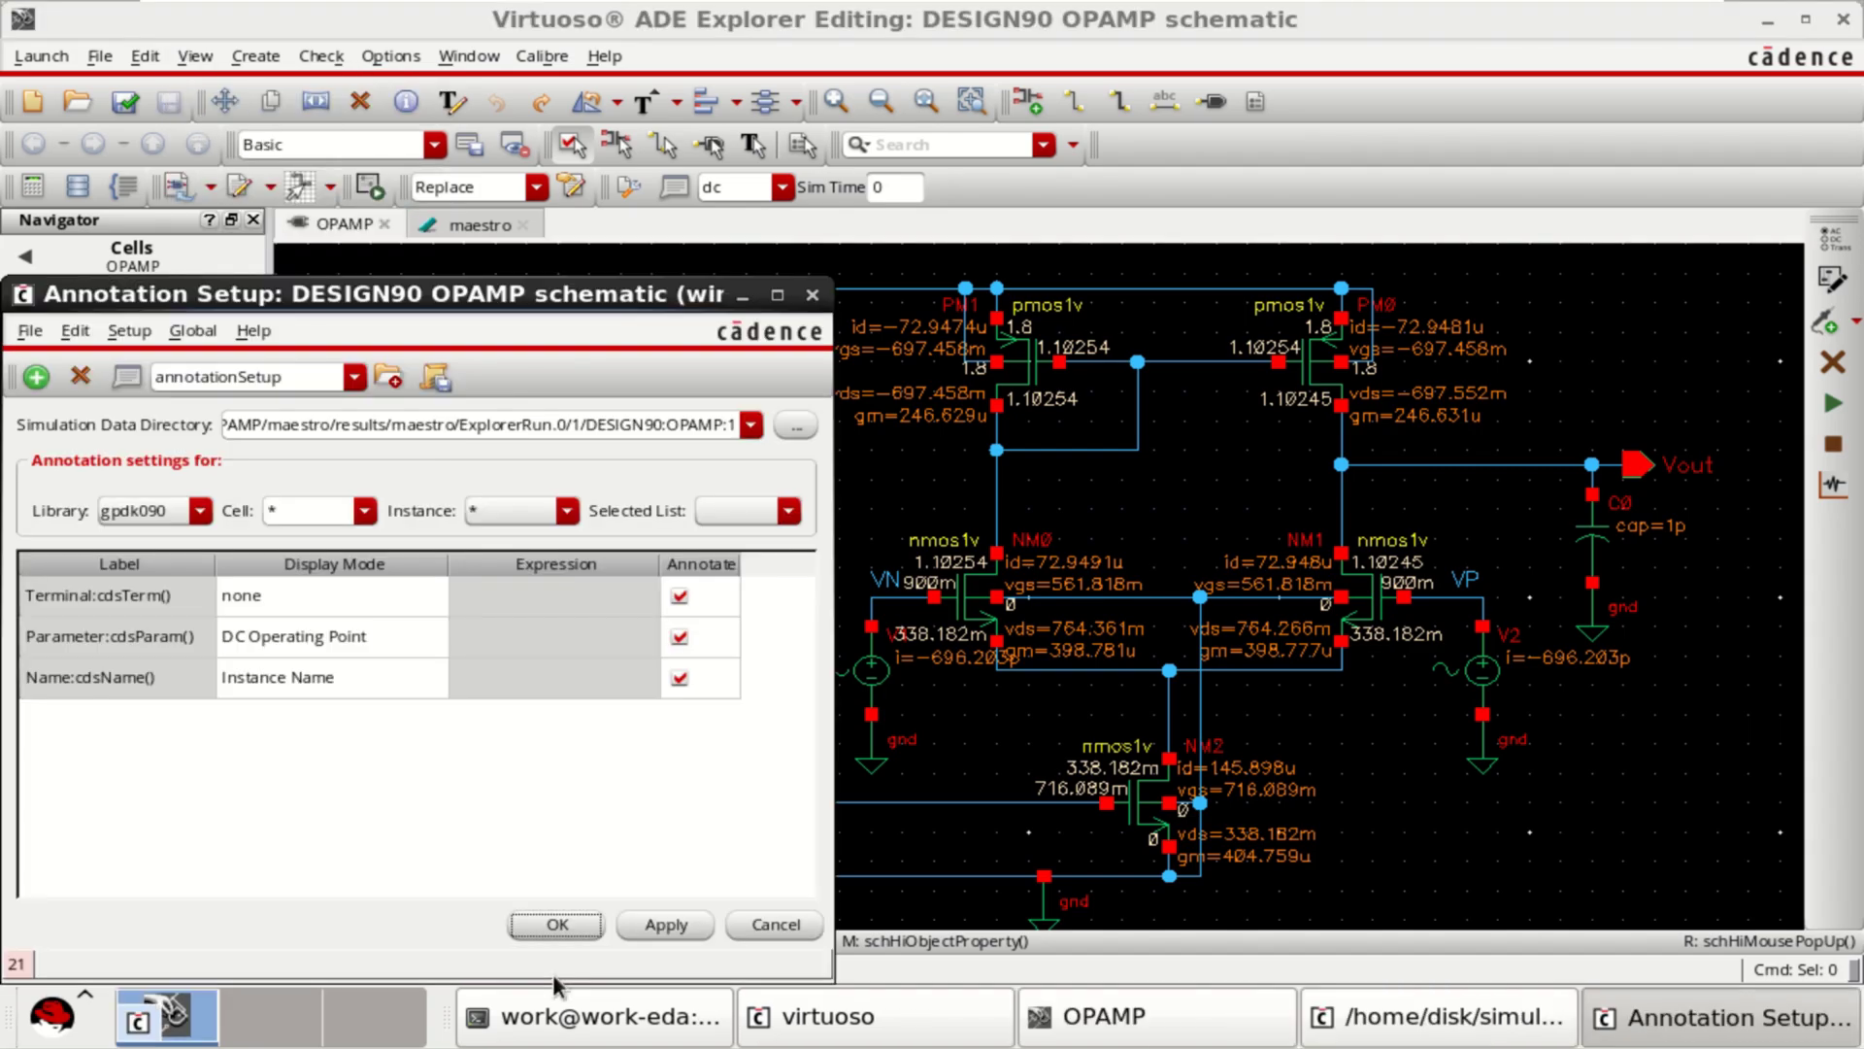
drag(498, 292, 569, 162)
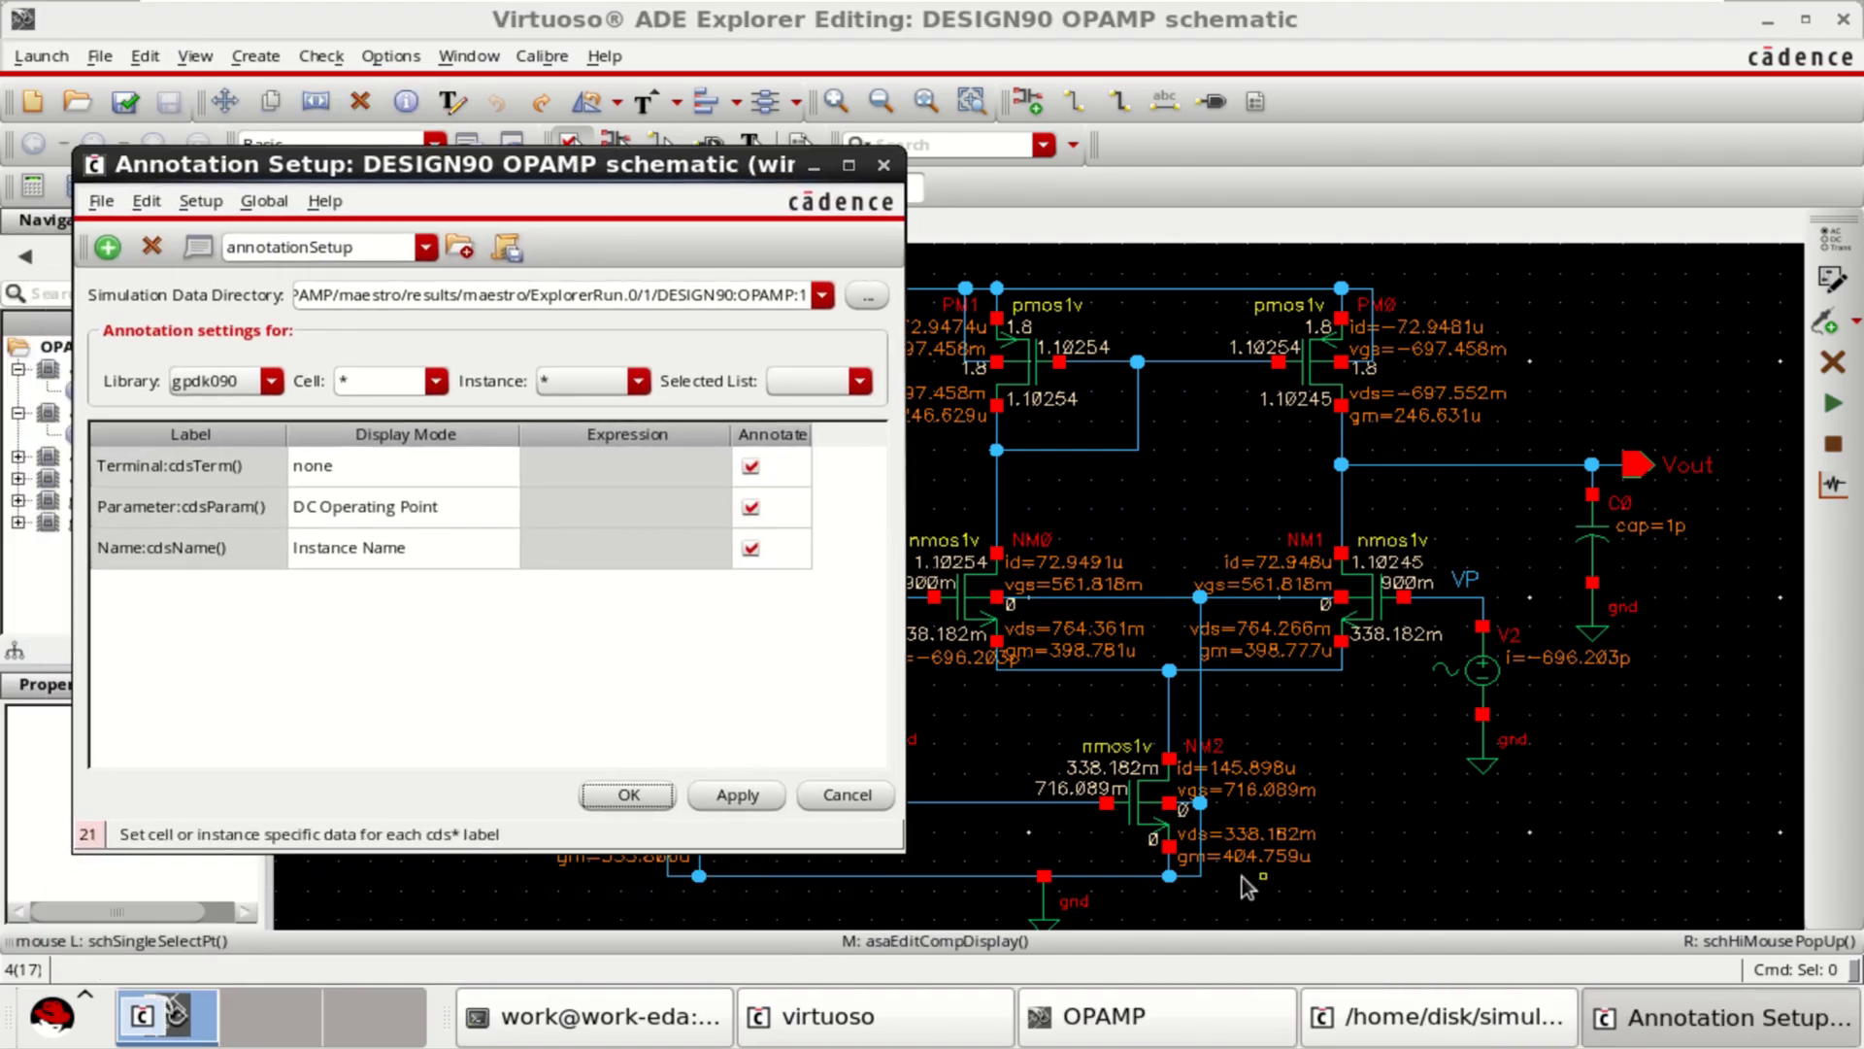
- Set the pmos1v cell's cdsParam(5) expression to region and apply it
click(437, 381)
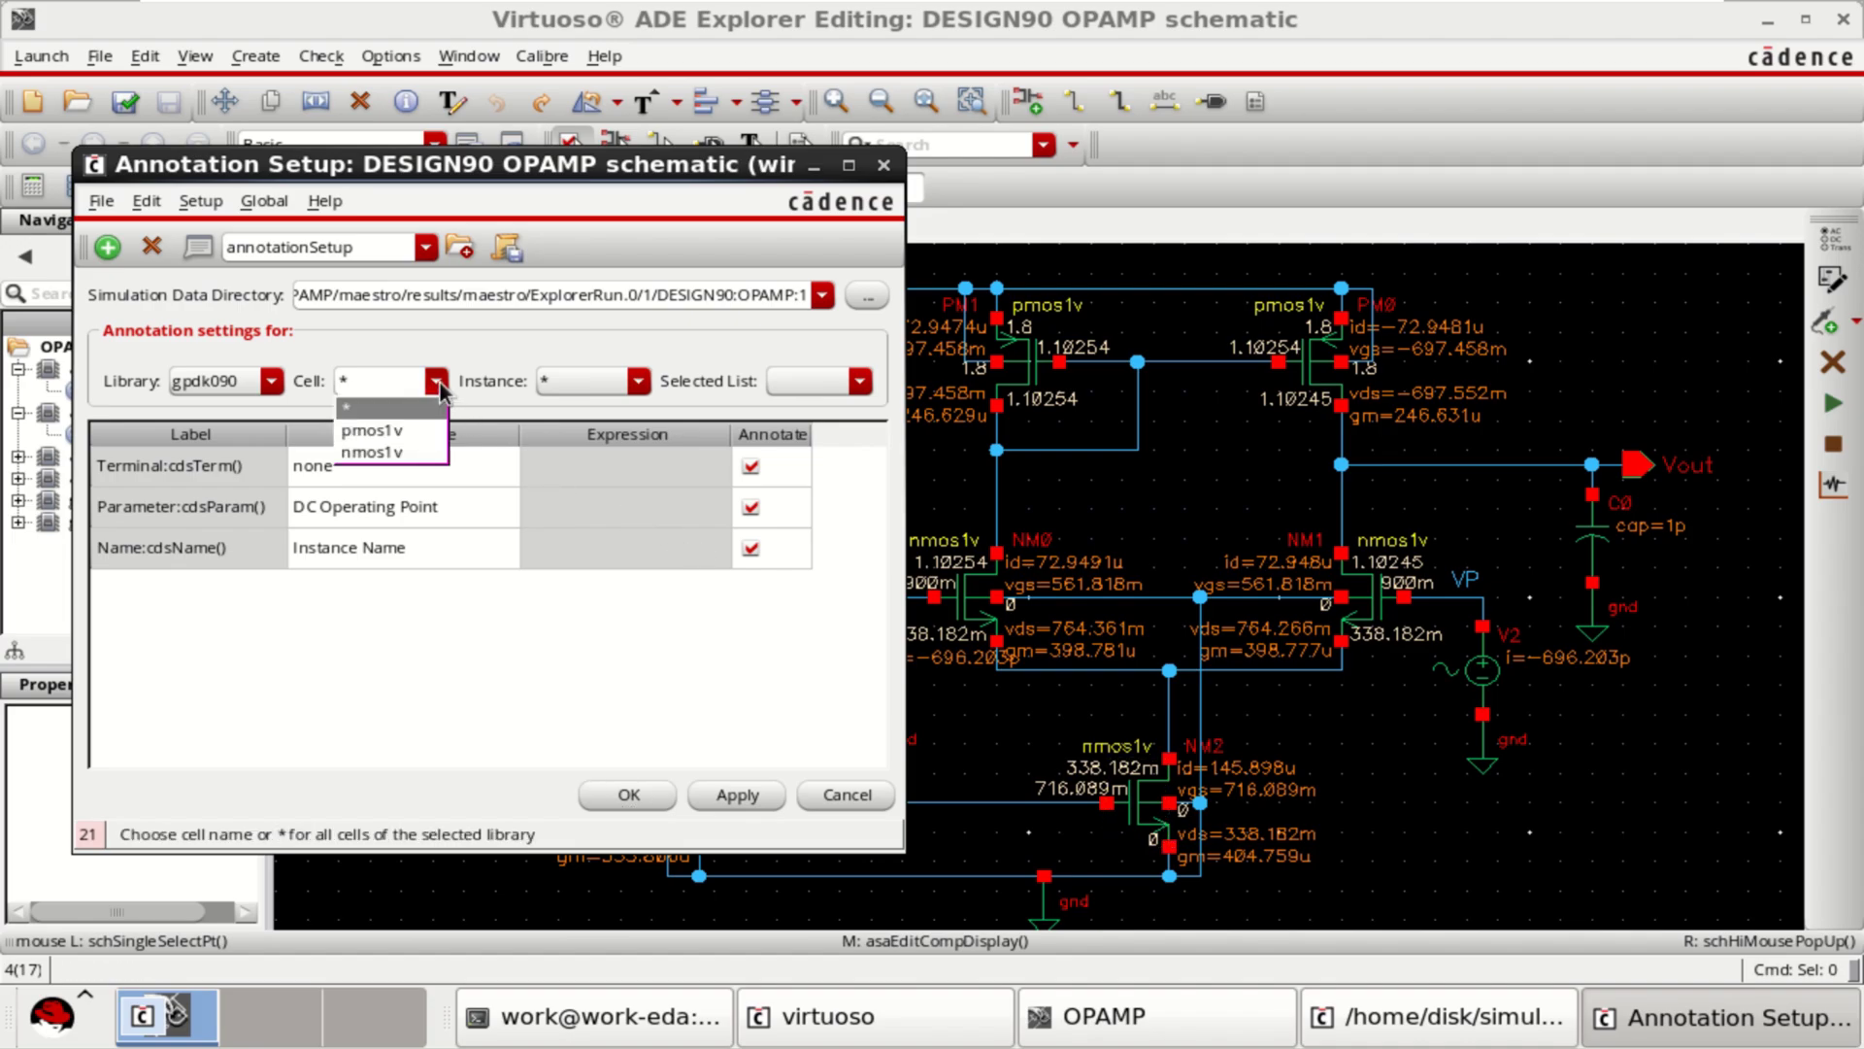
click(410, 430)
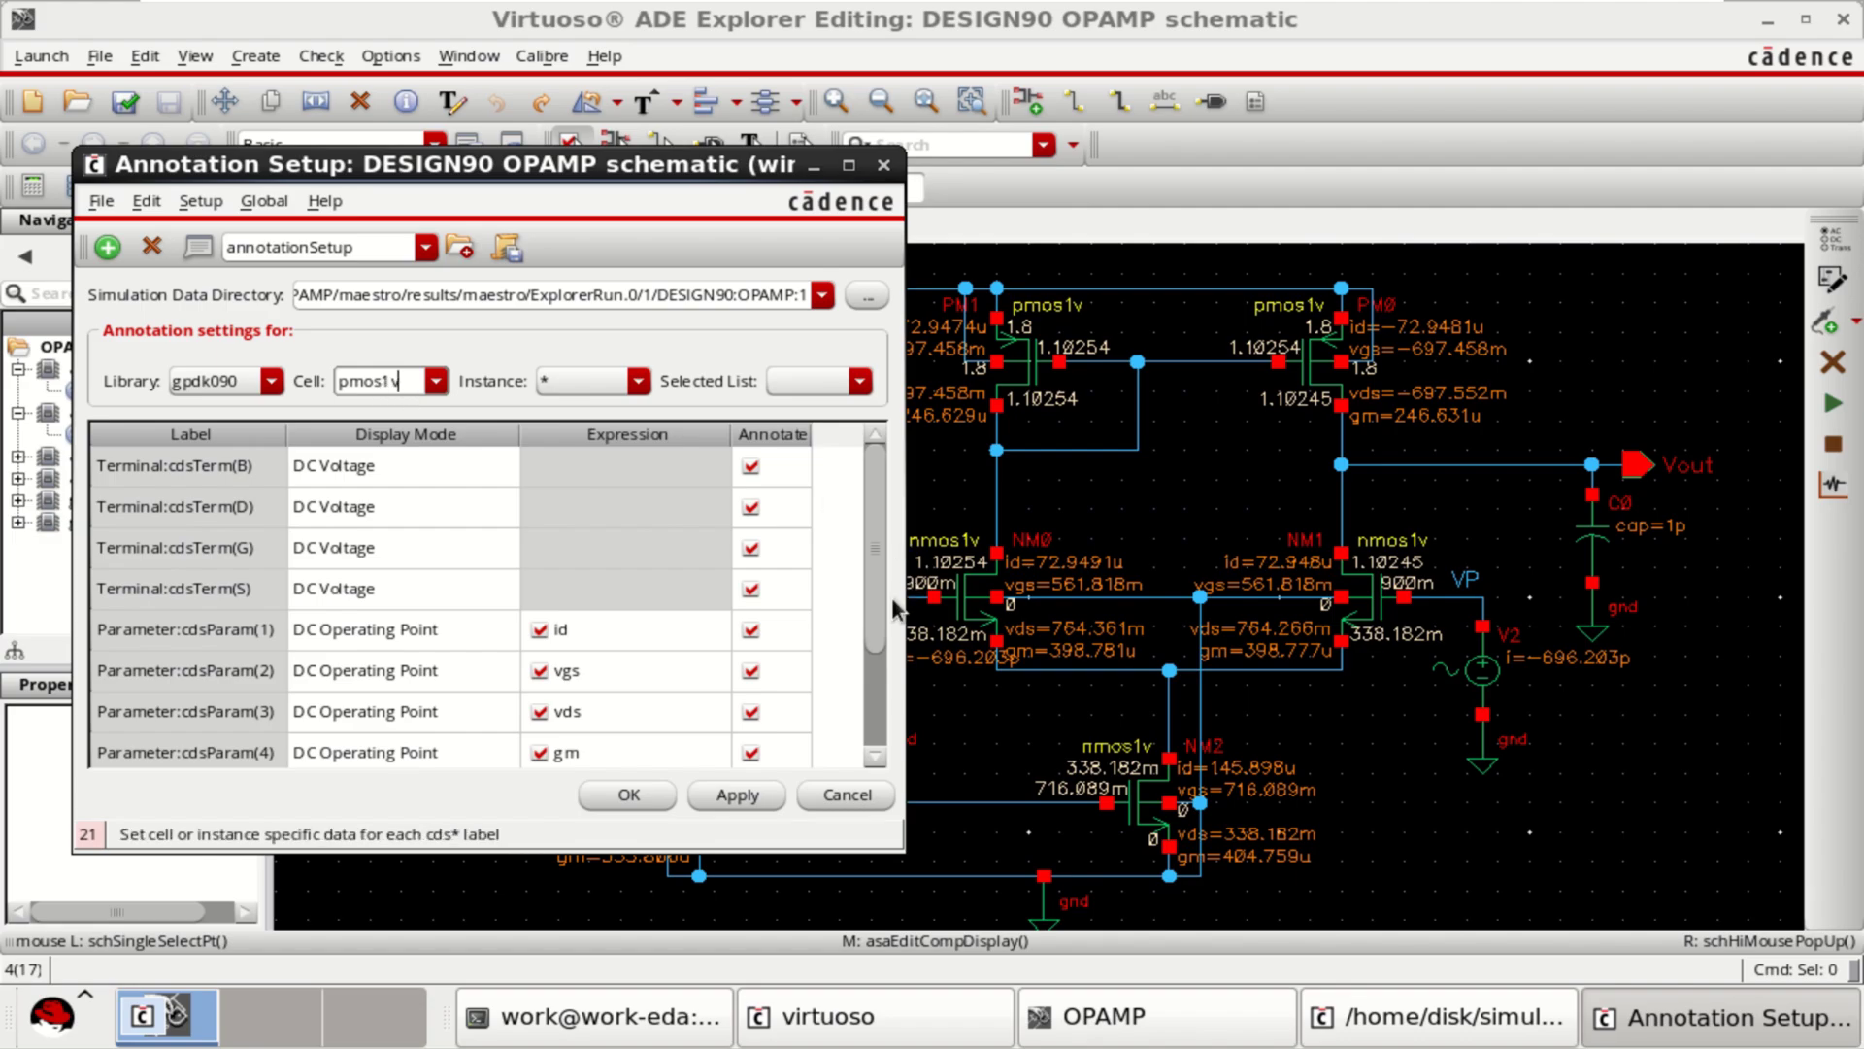
drag(871, 603, 864, 667)
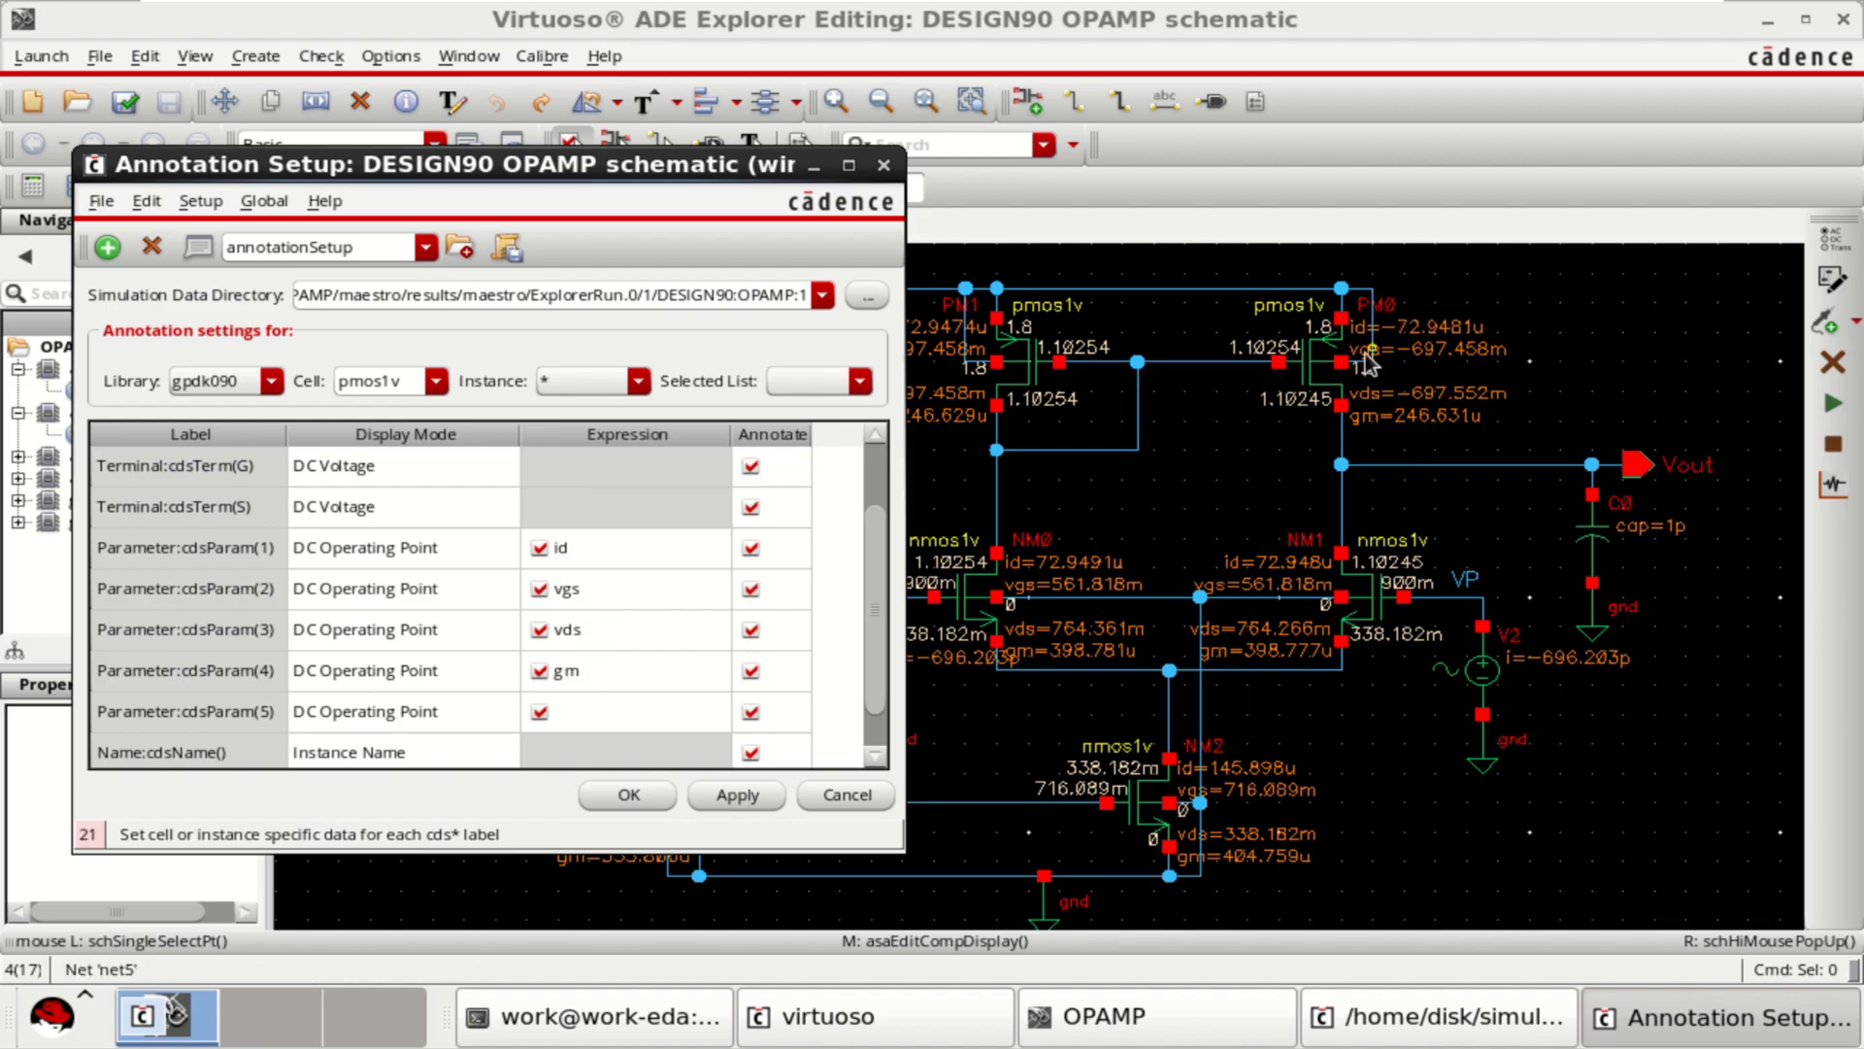
click(604, 716)
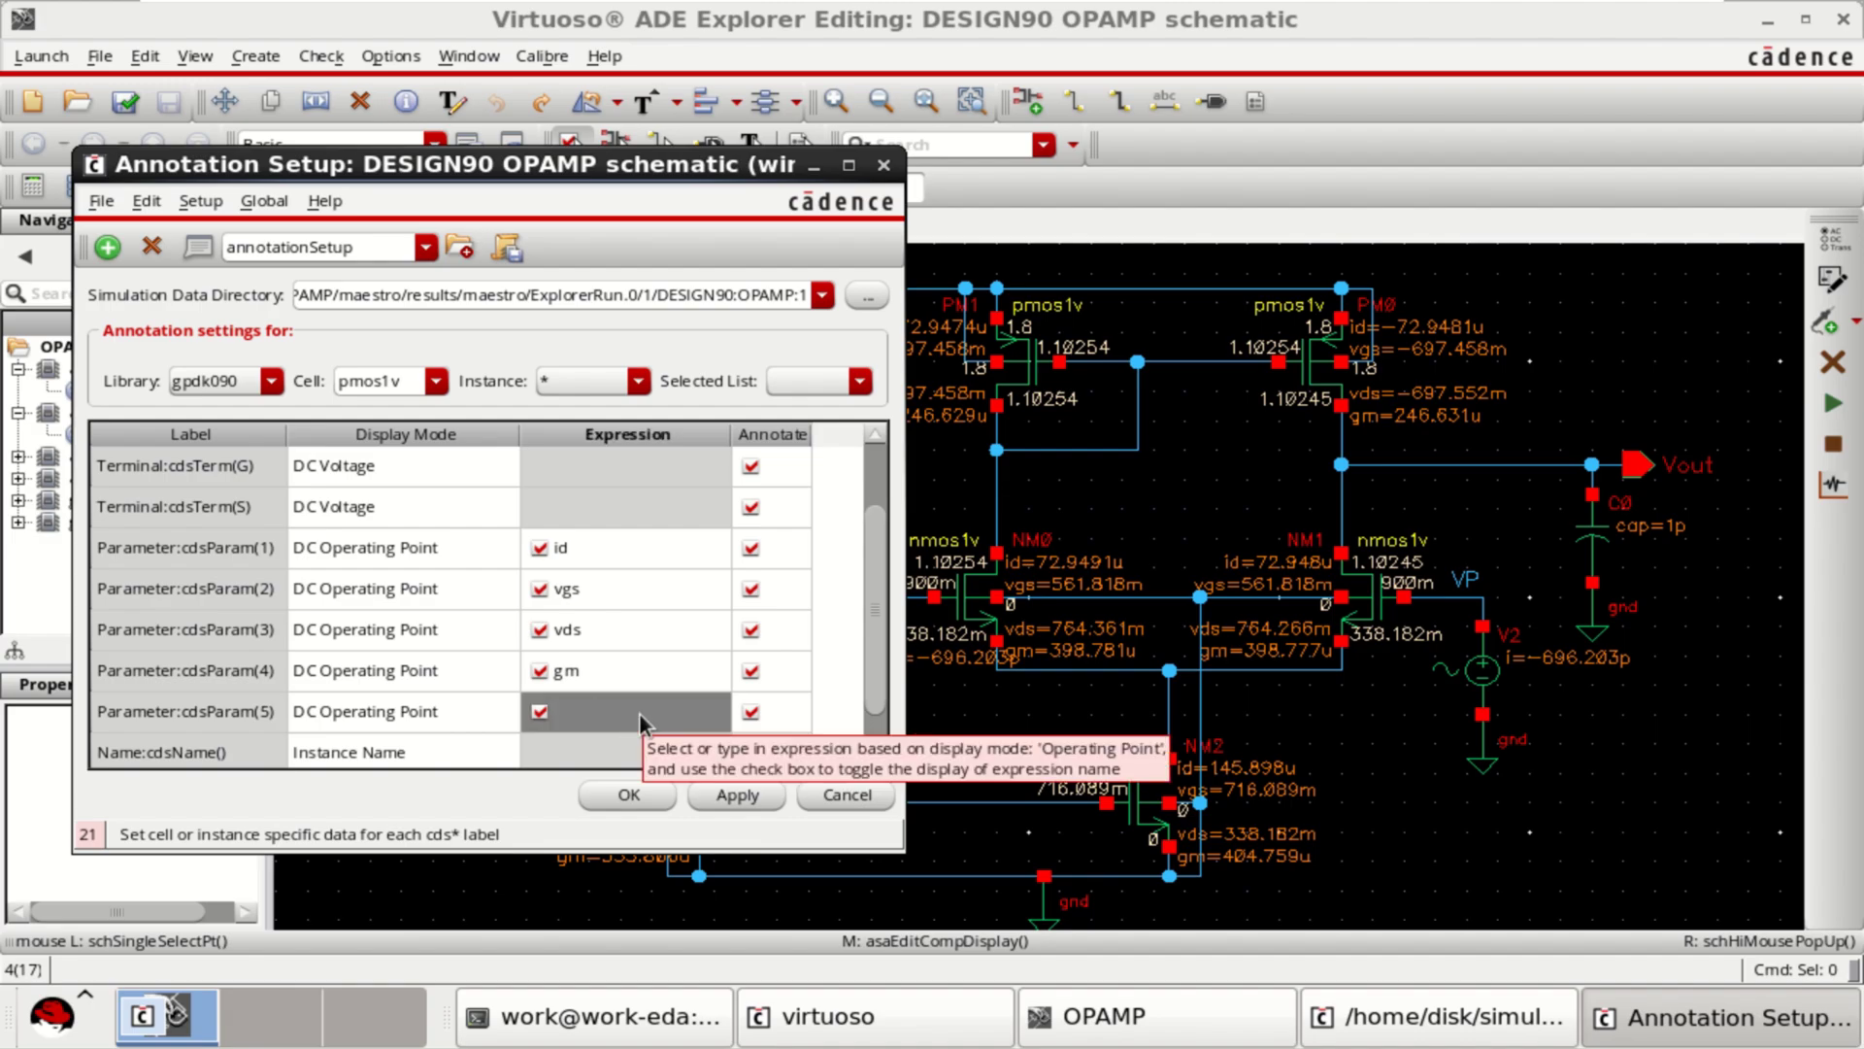
click(639, 713)
click(717, 713)
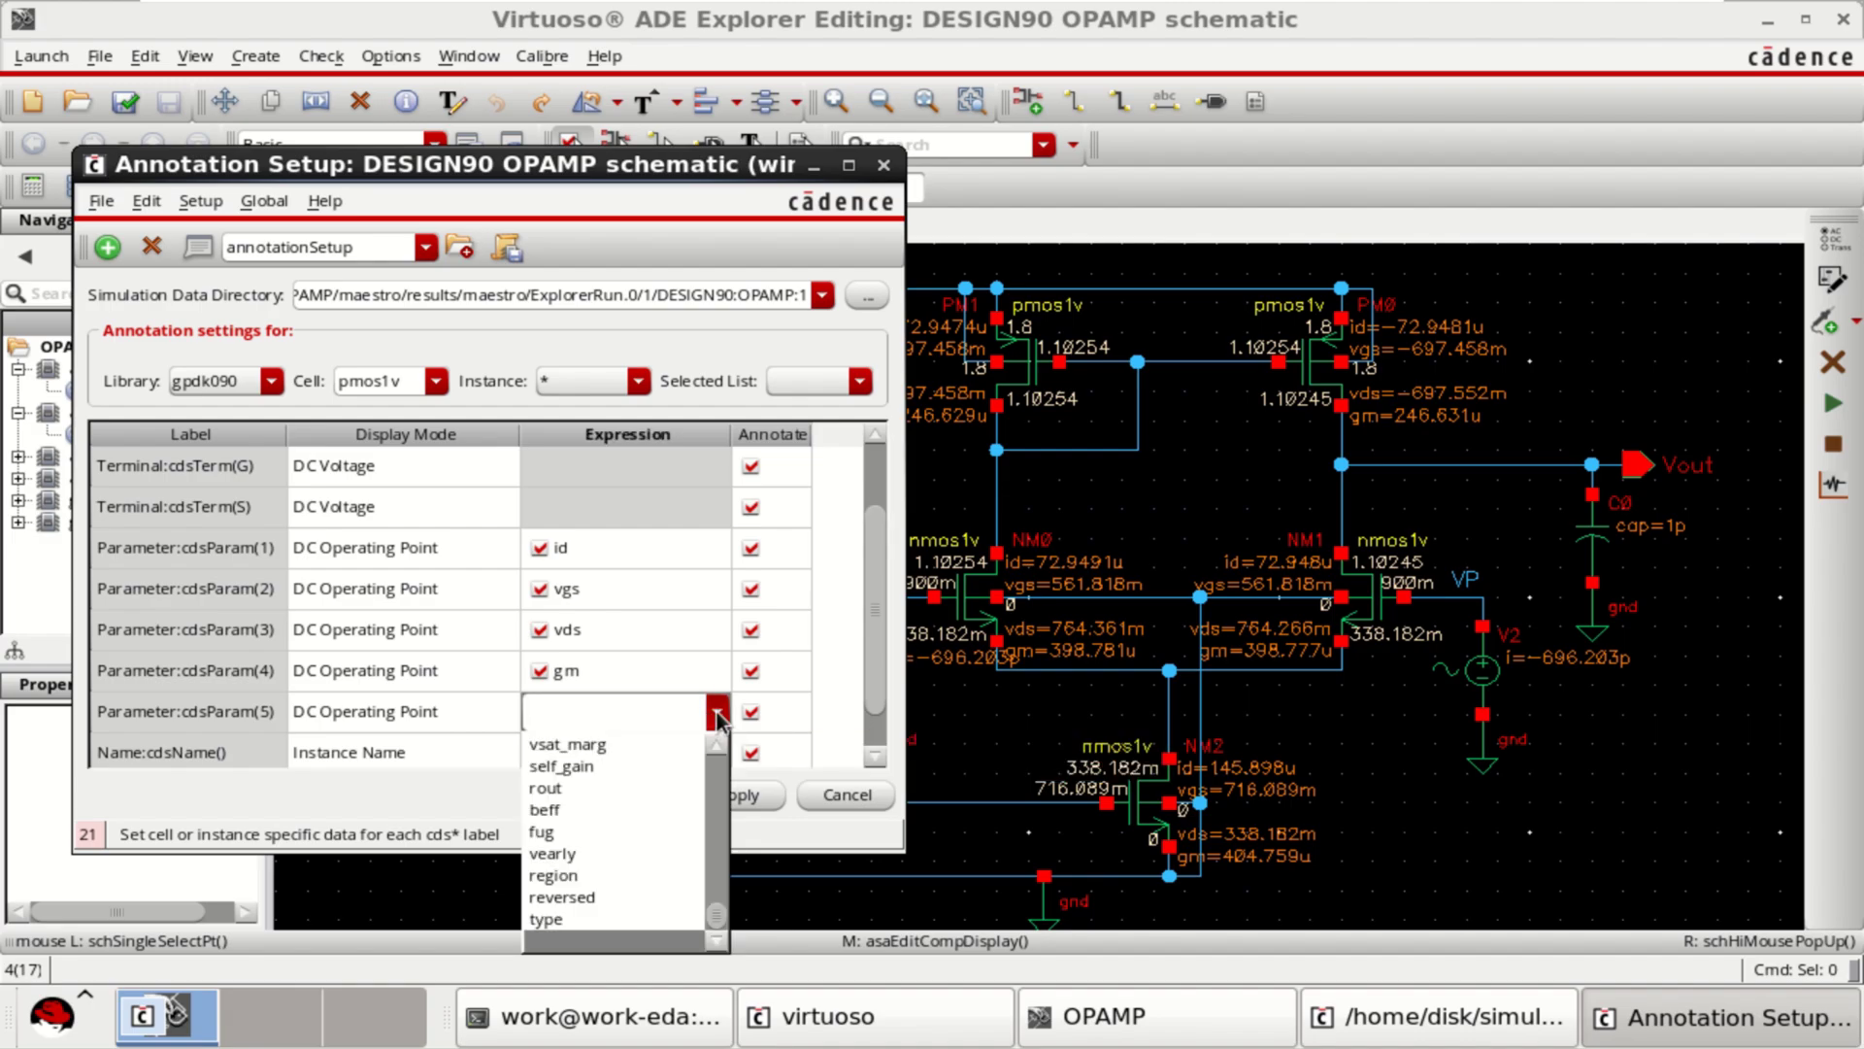
click(622, 706)
text(regi)
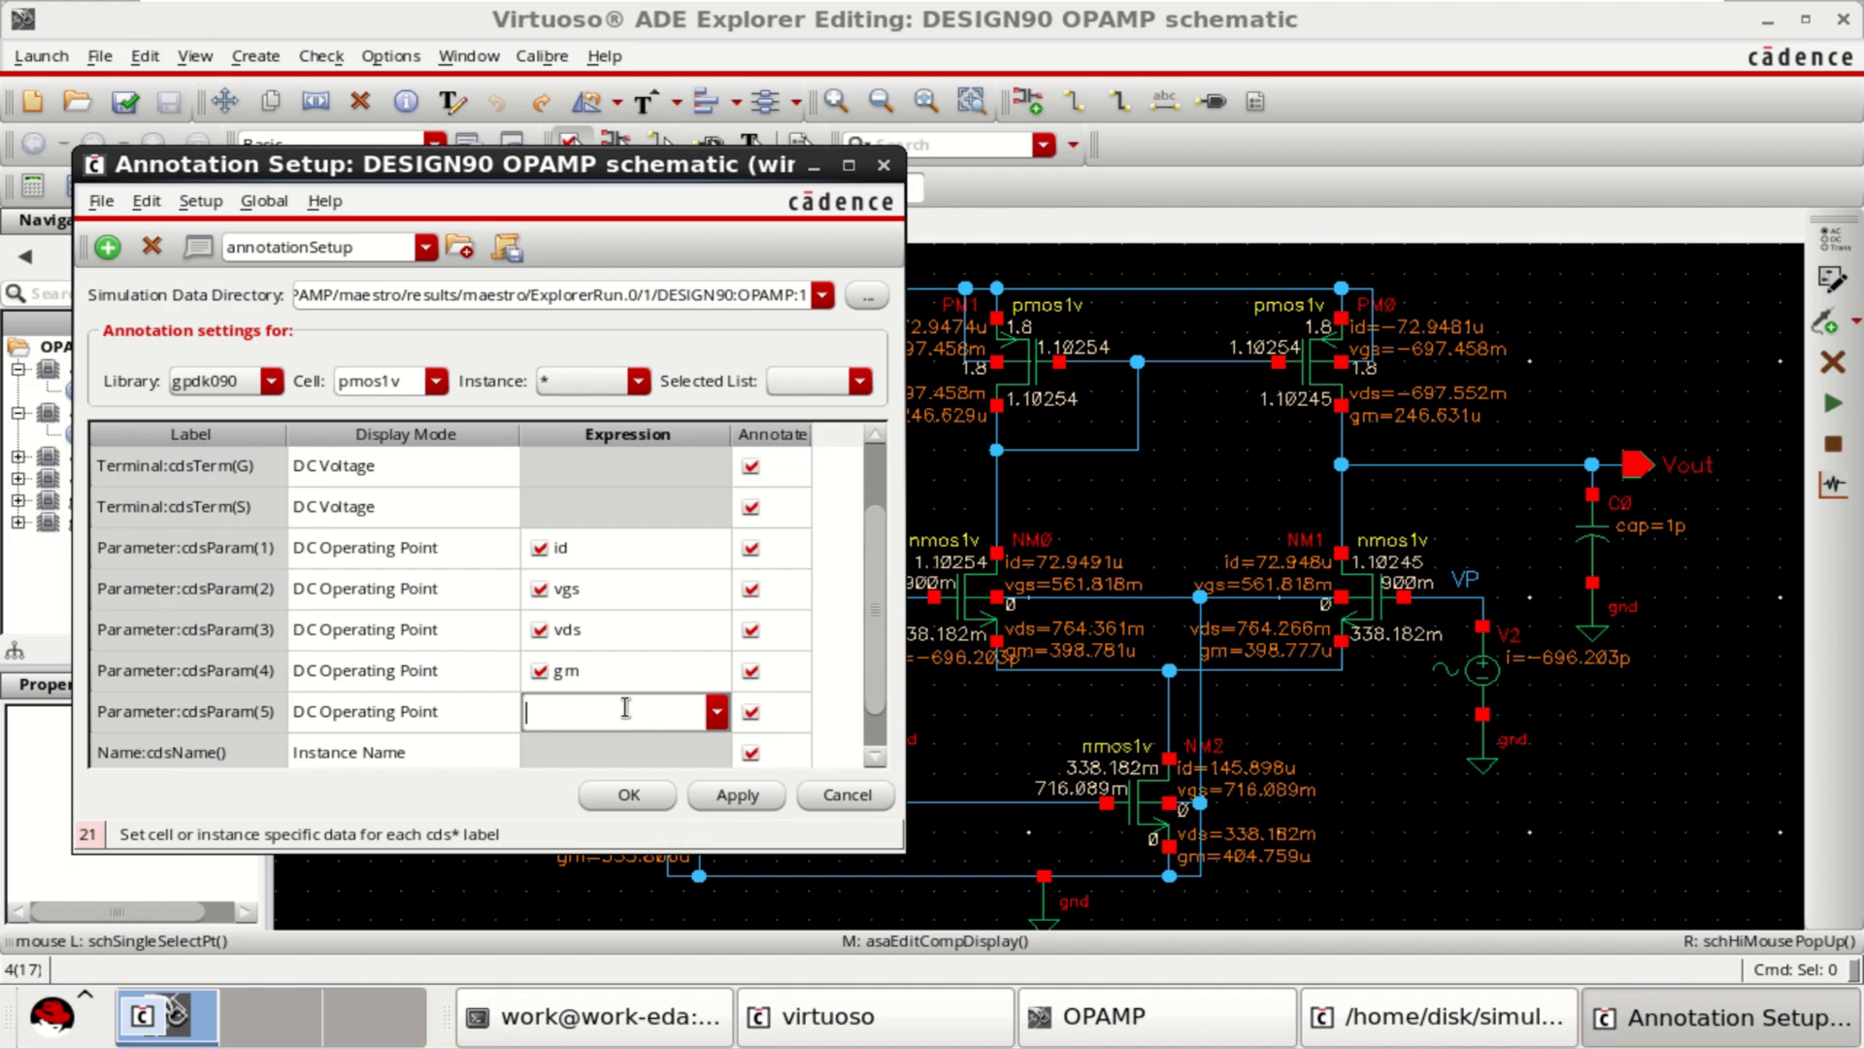
text(on)
click(740, 795)
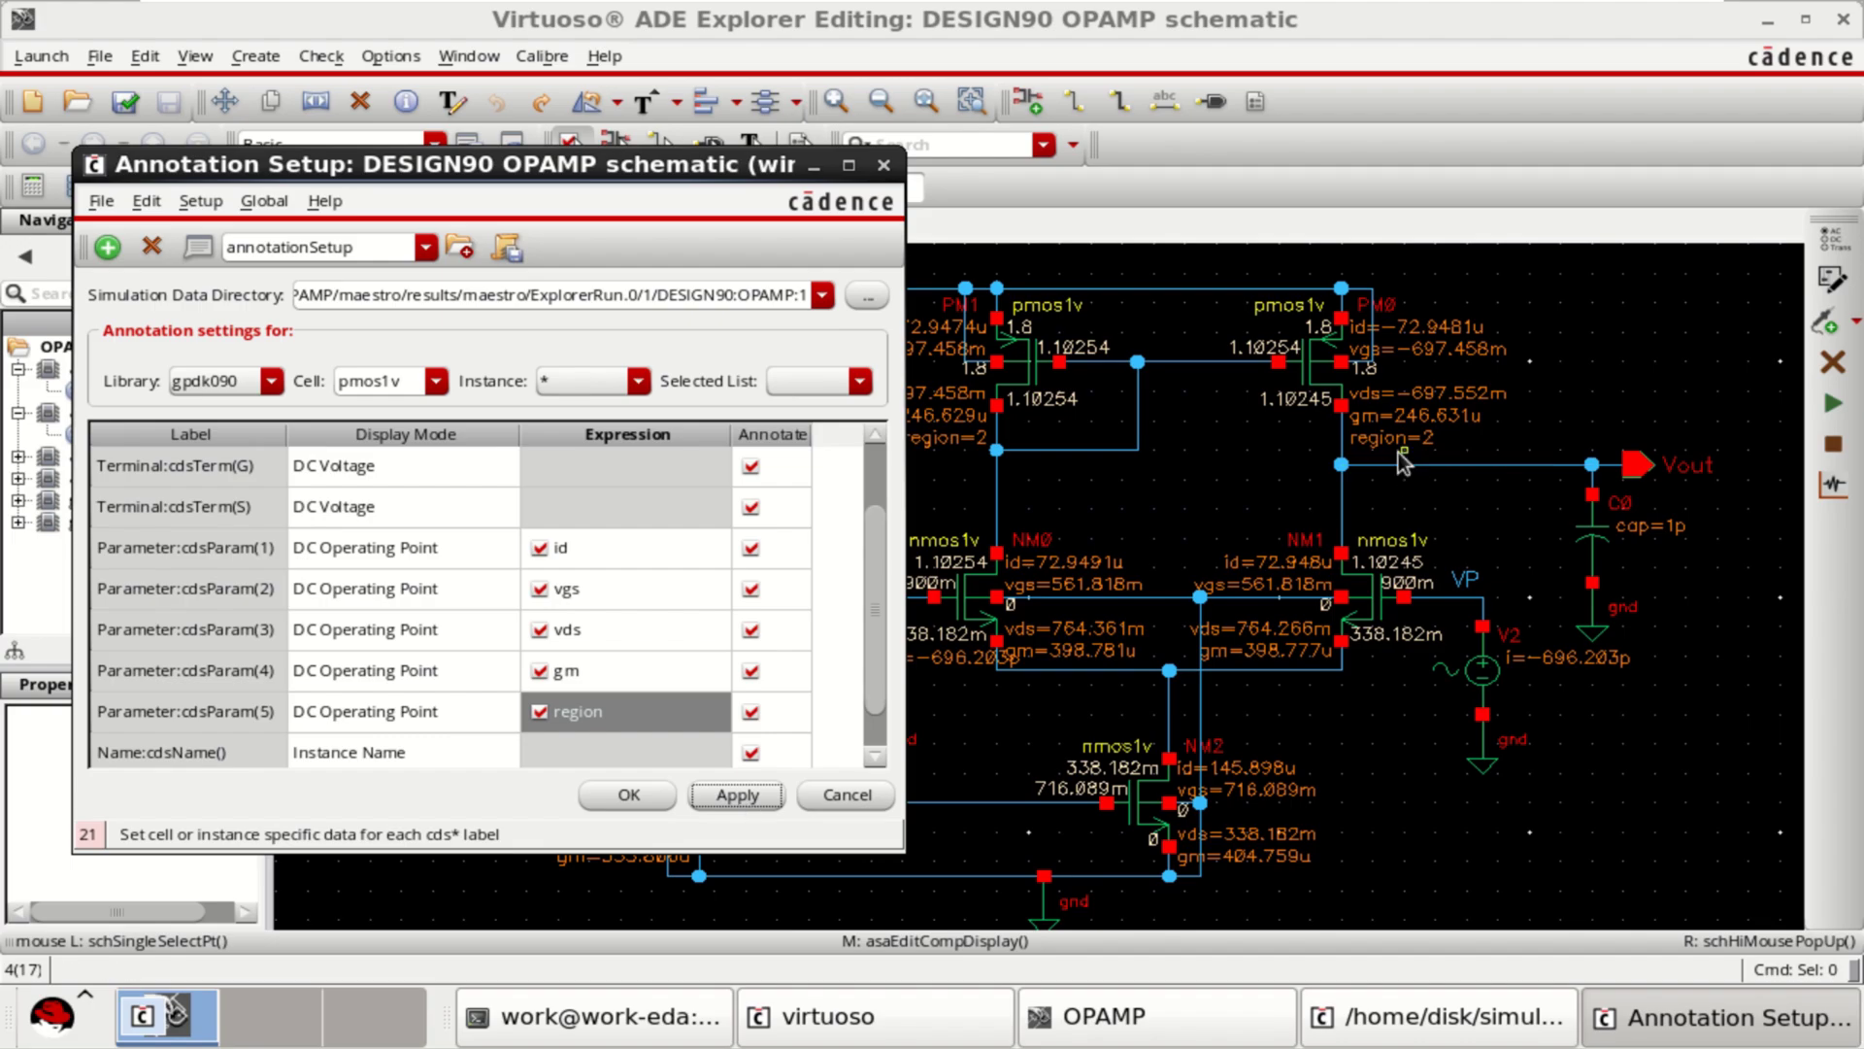
drag(720, 173, 648, 165)
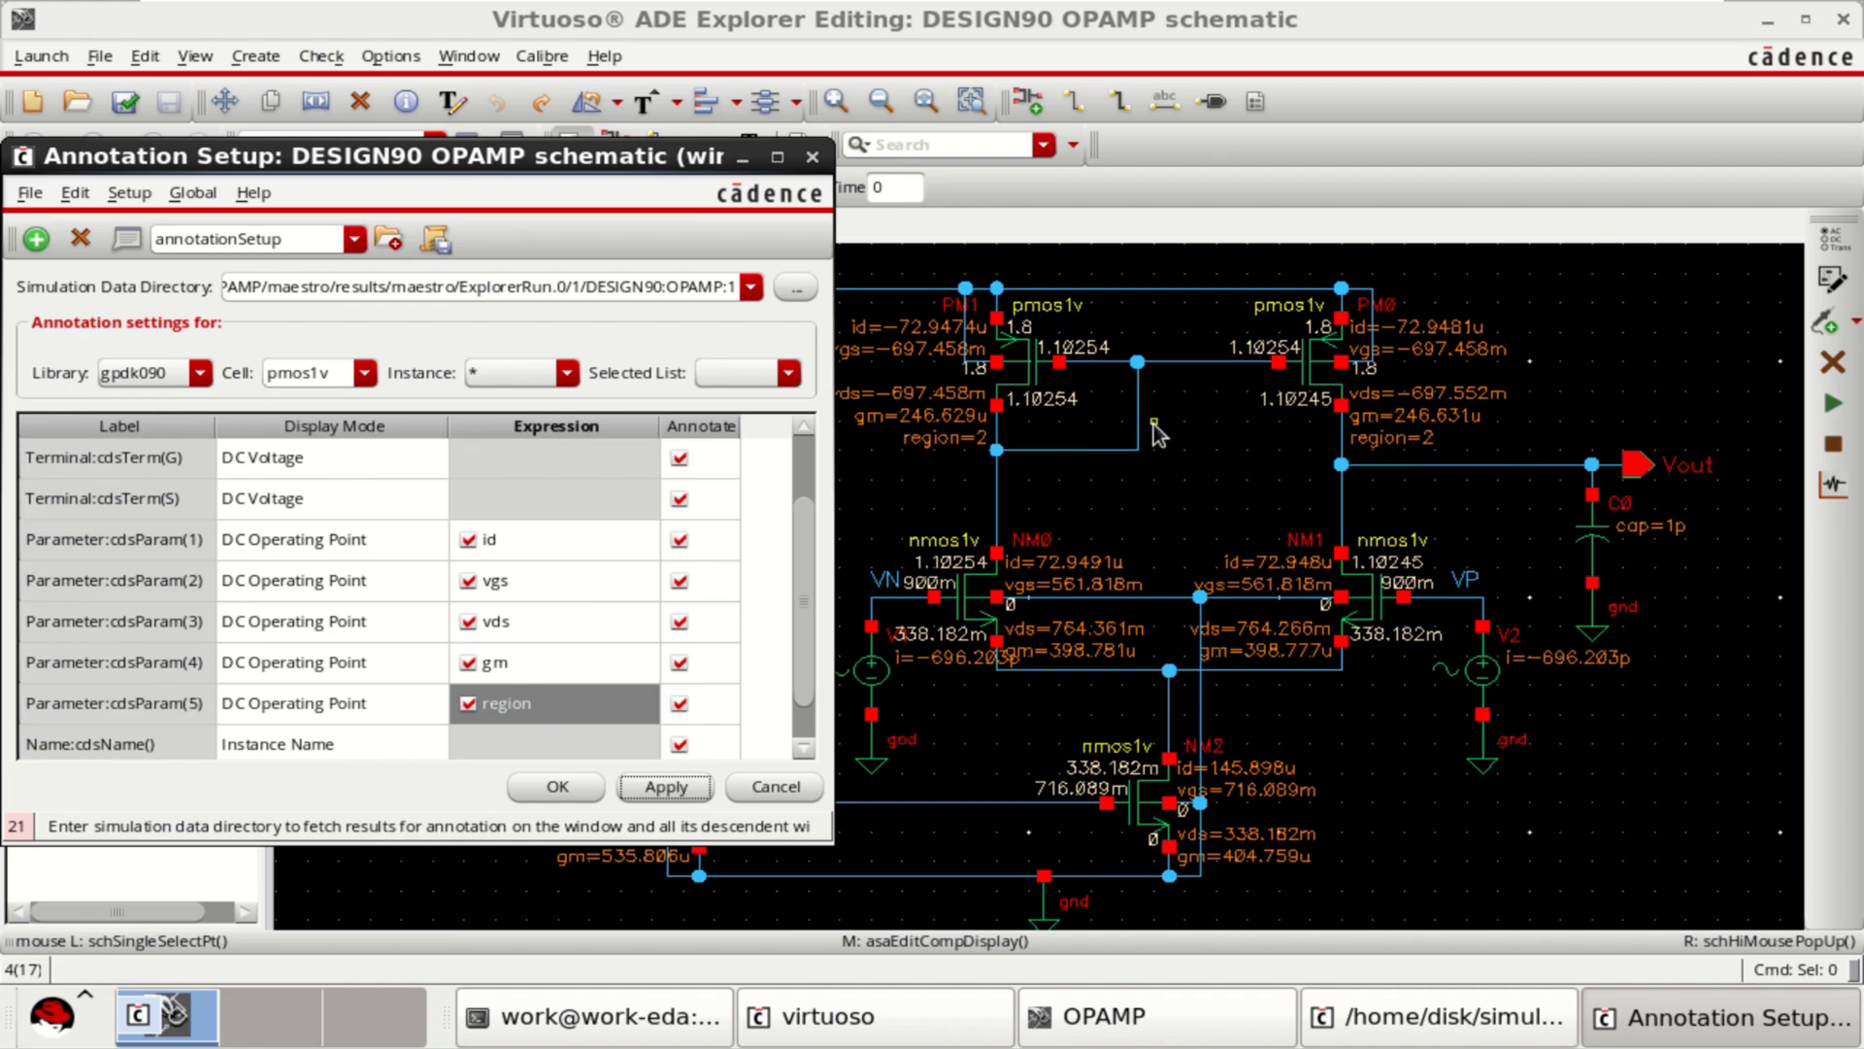
- Set the nmos1v cell's cdsParam(5) expression to region, apply, and confirm with OK
click(364, 372)
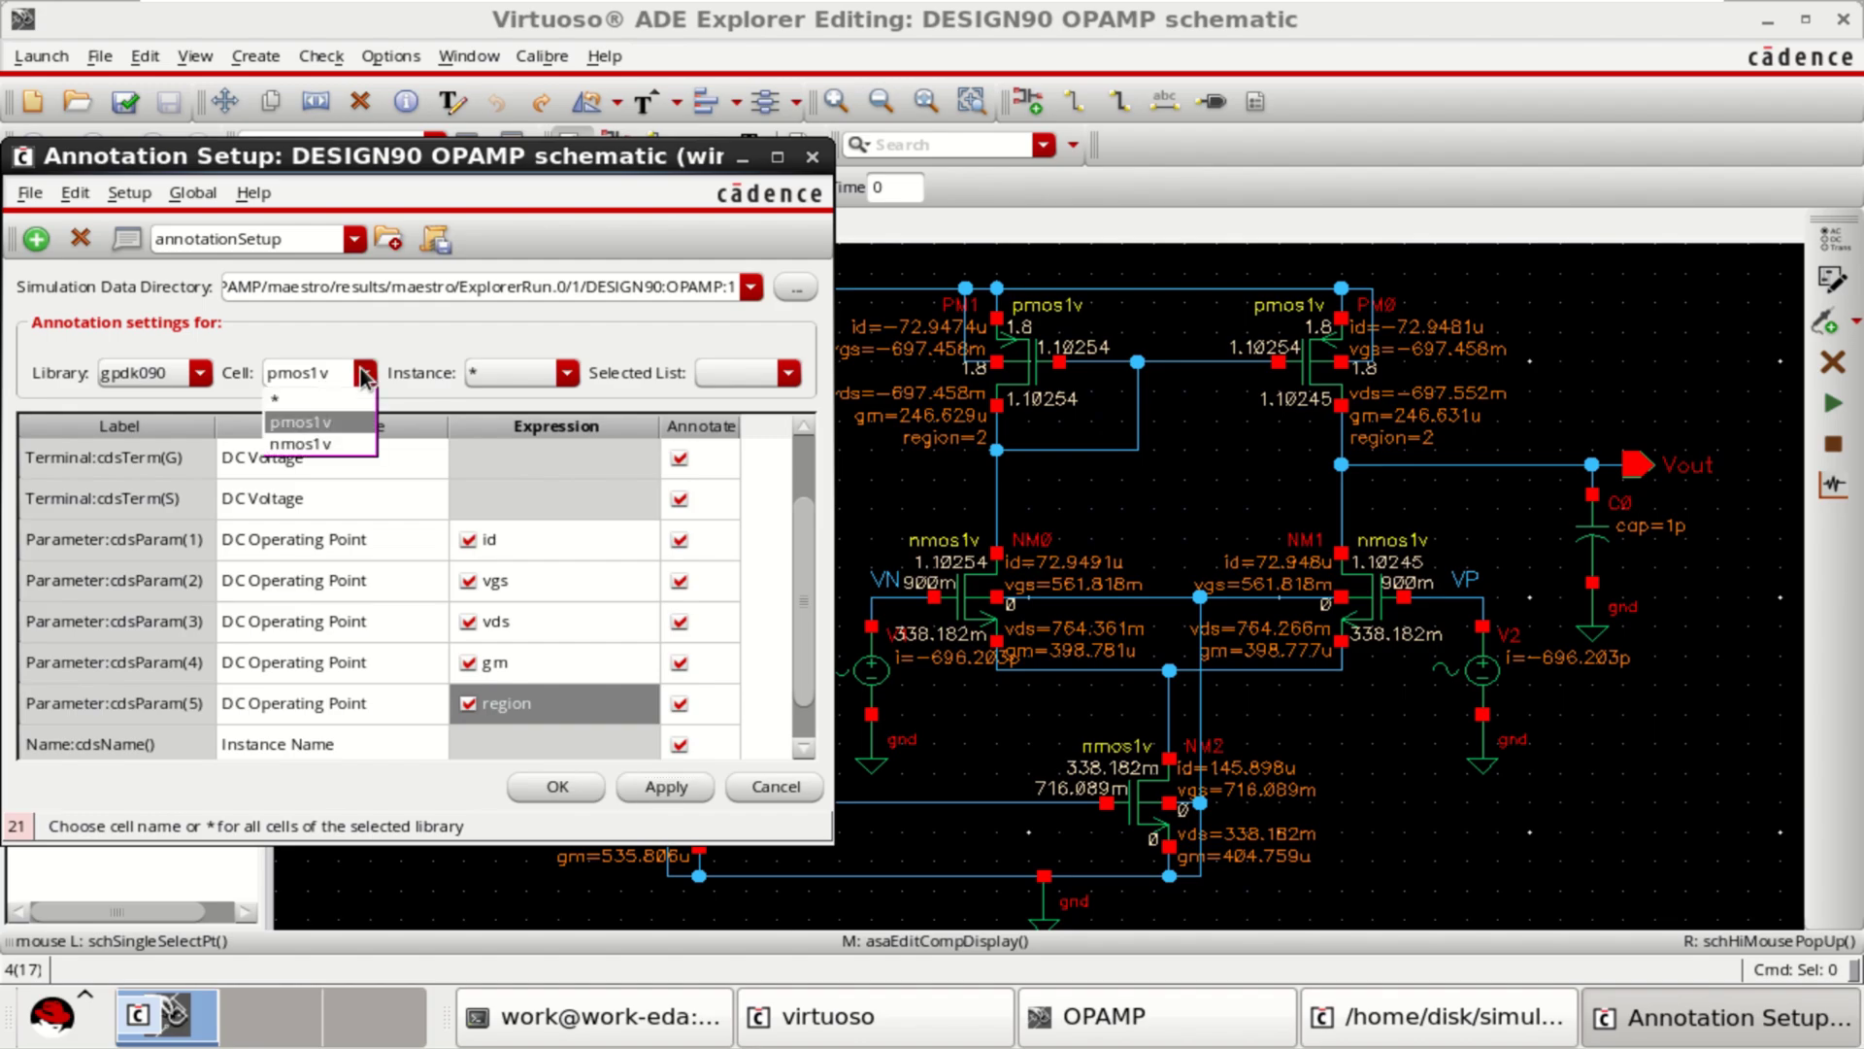
click(300, 444)
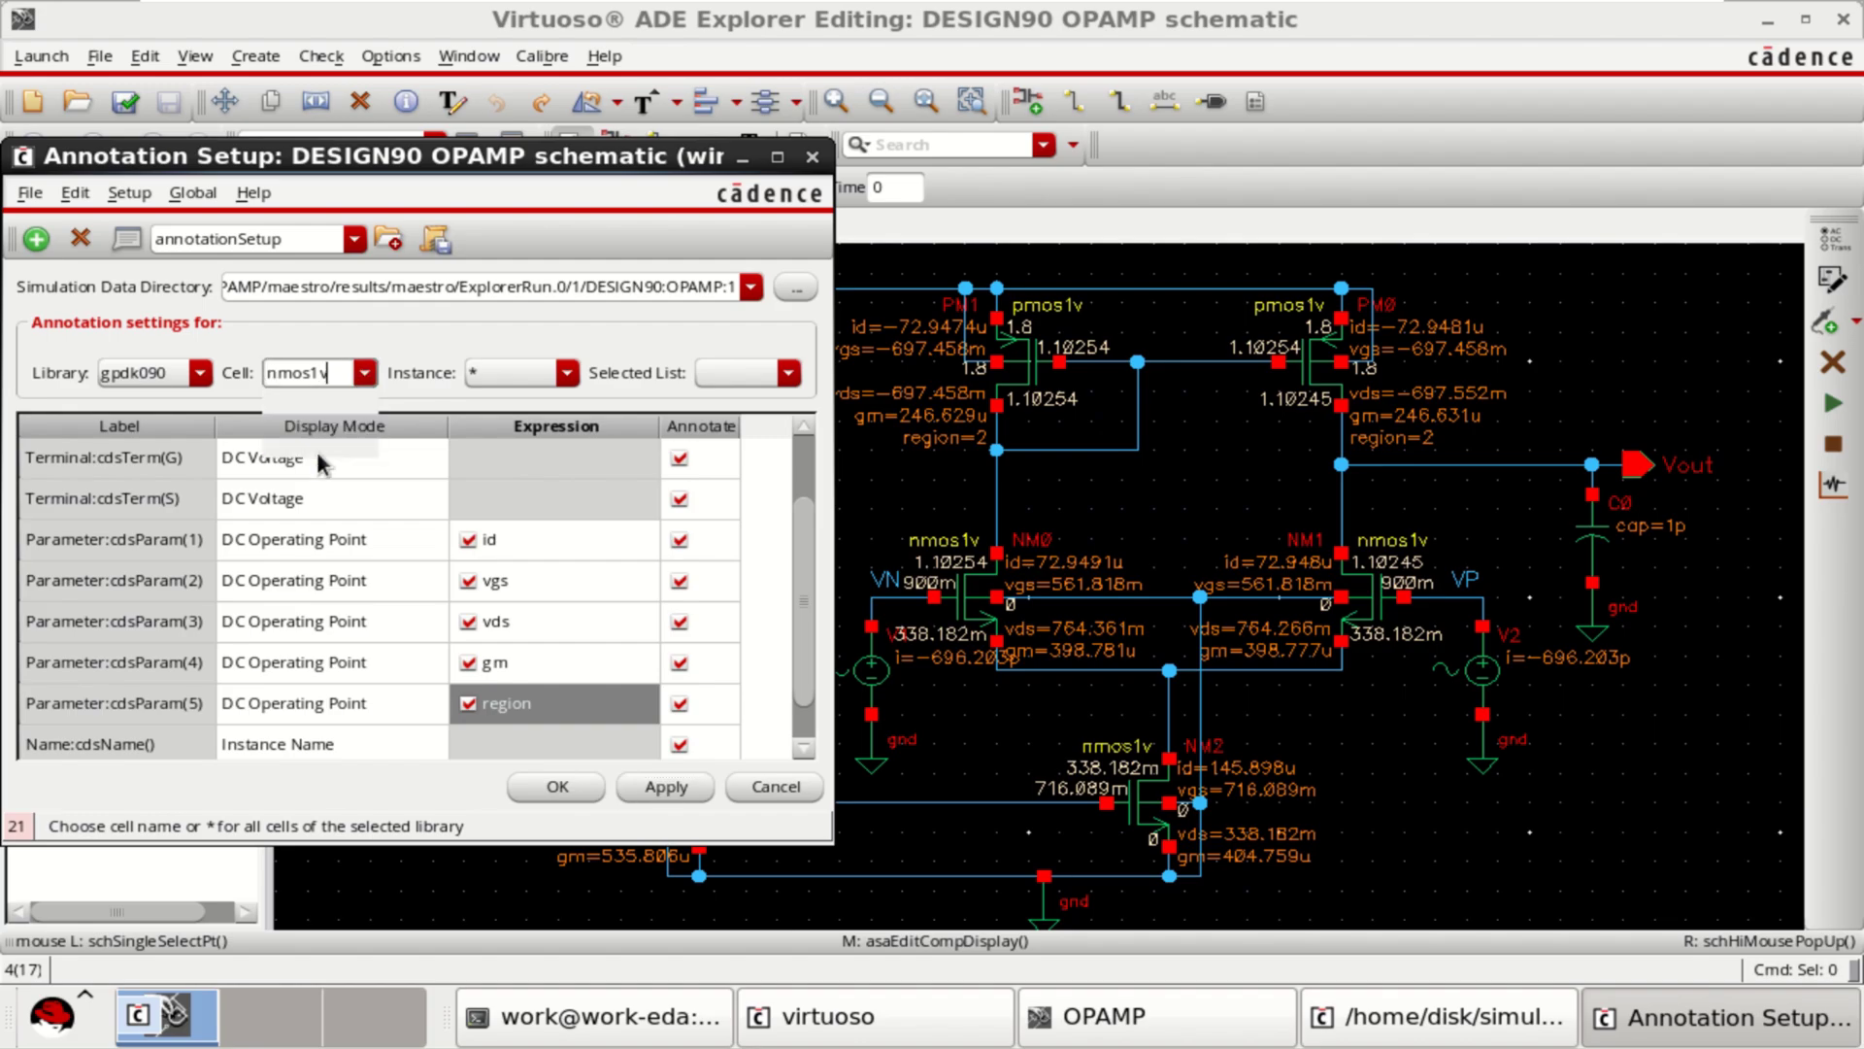
click(545, 747)
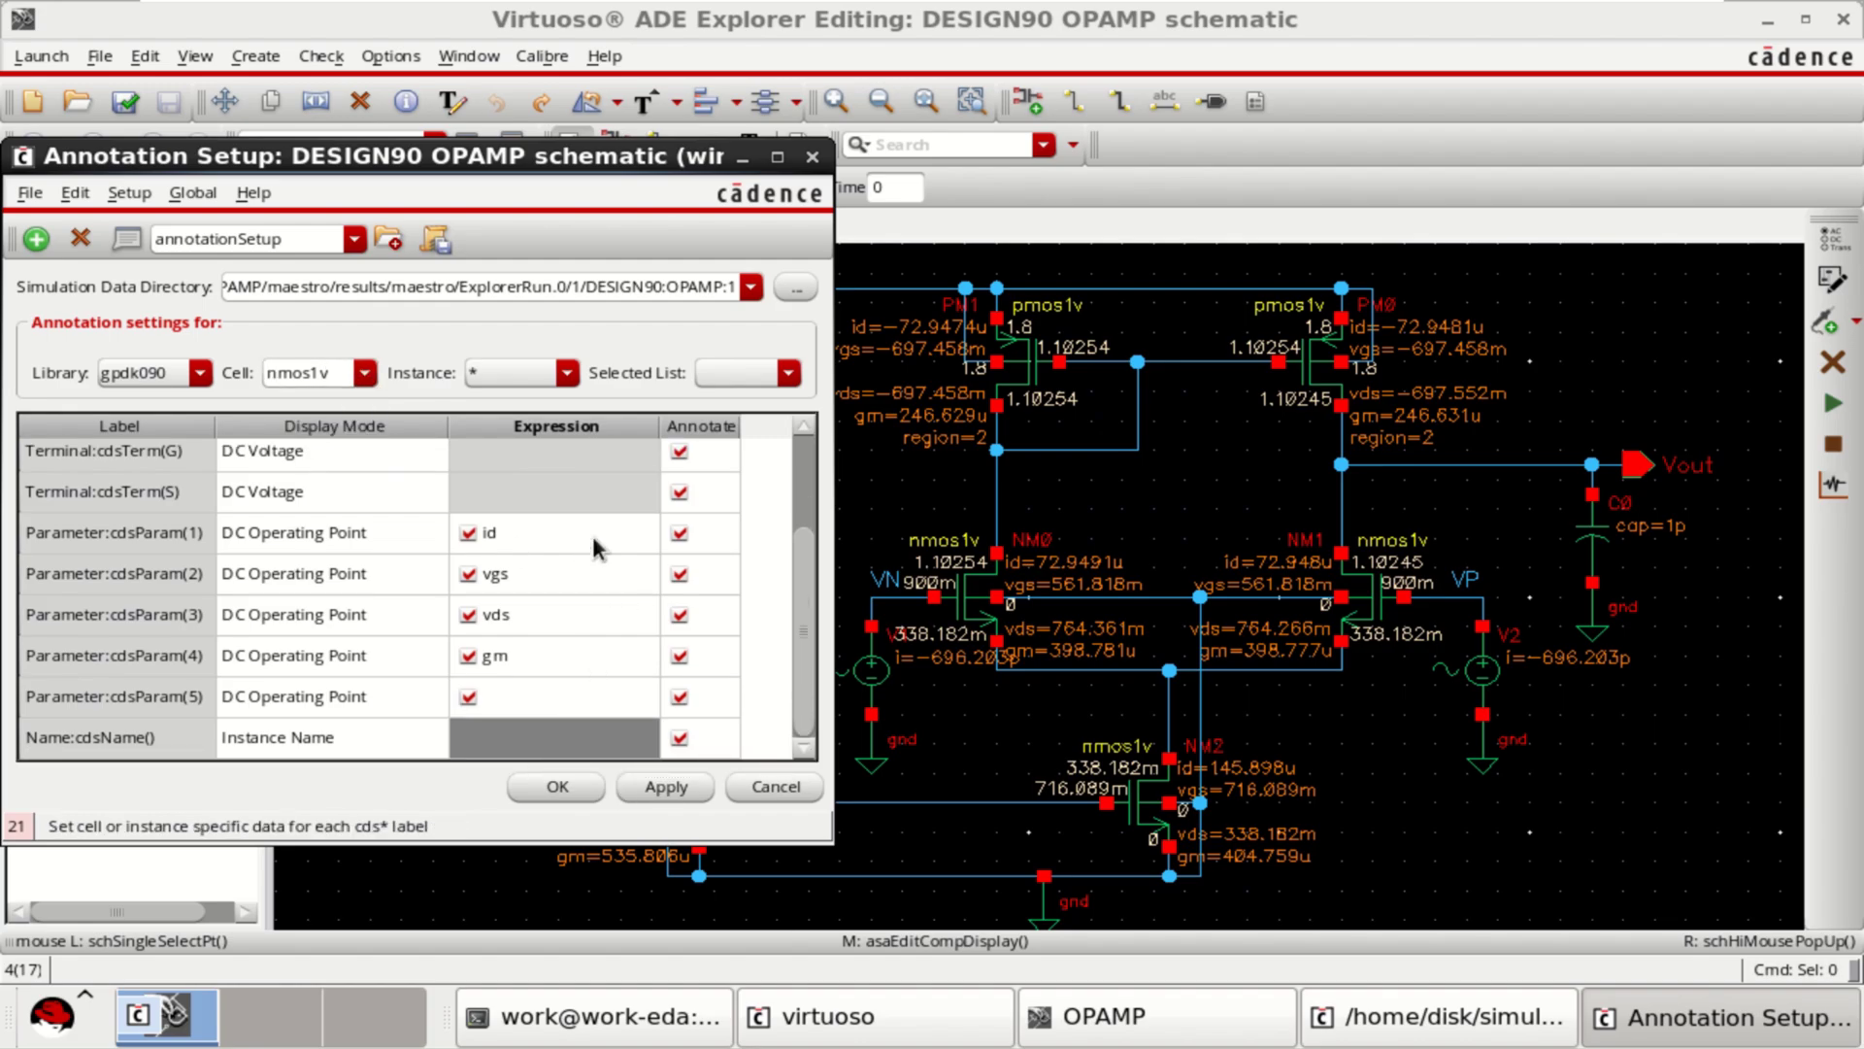
mouse_move(797, 582)
mouse_down()
mouse_move(801, 538)
mouse_move(806, 577)
mouse_up()
click(610, 707)
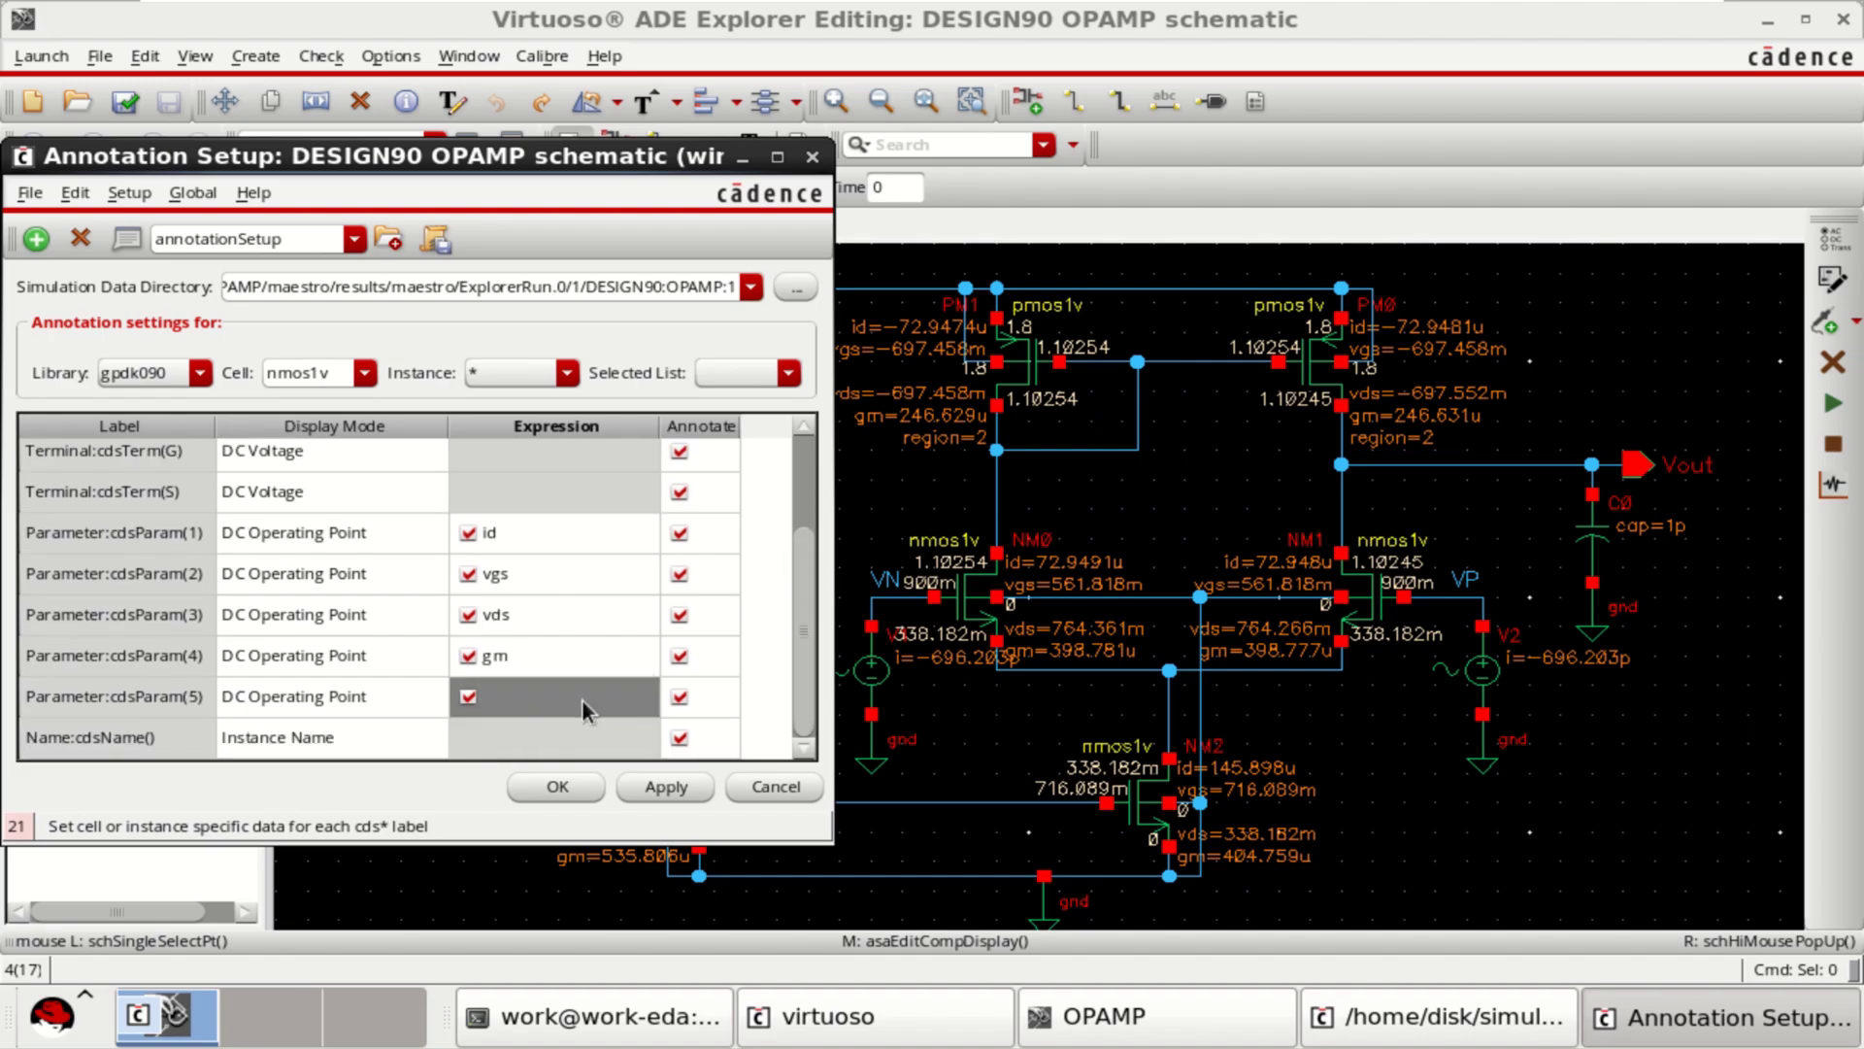
click(583, 701)
click(645, 696)
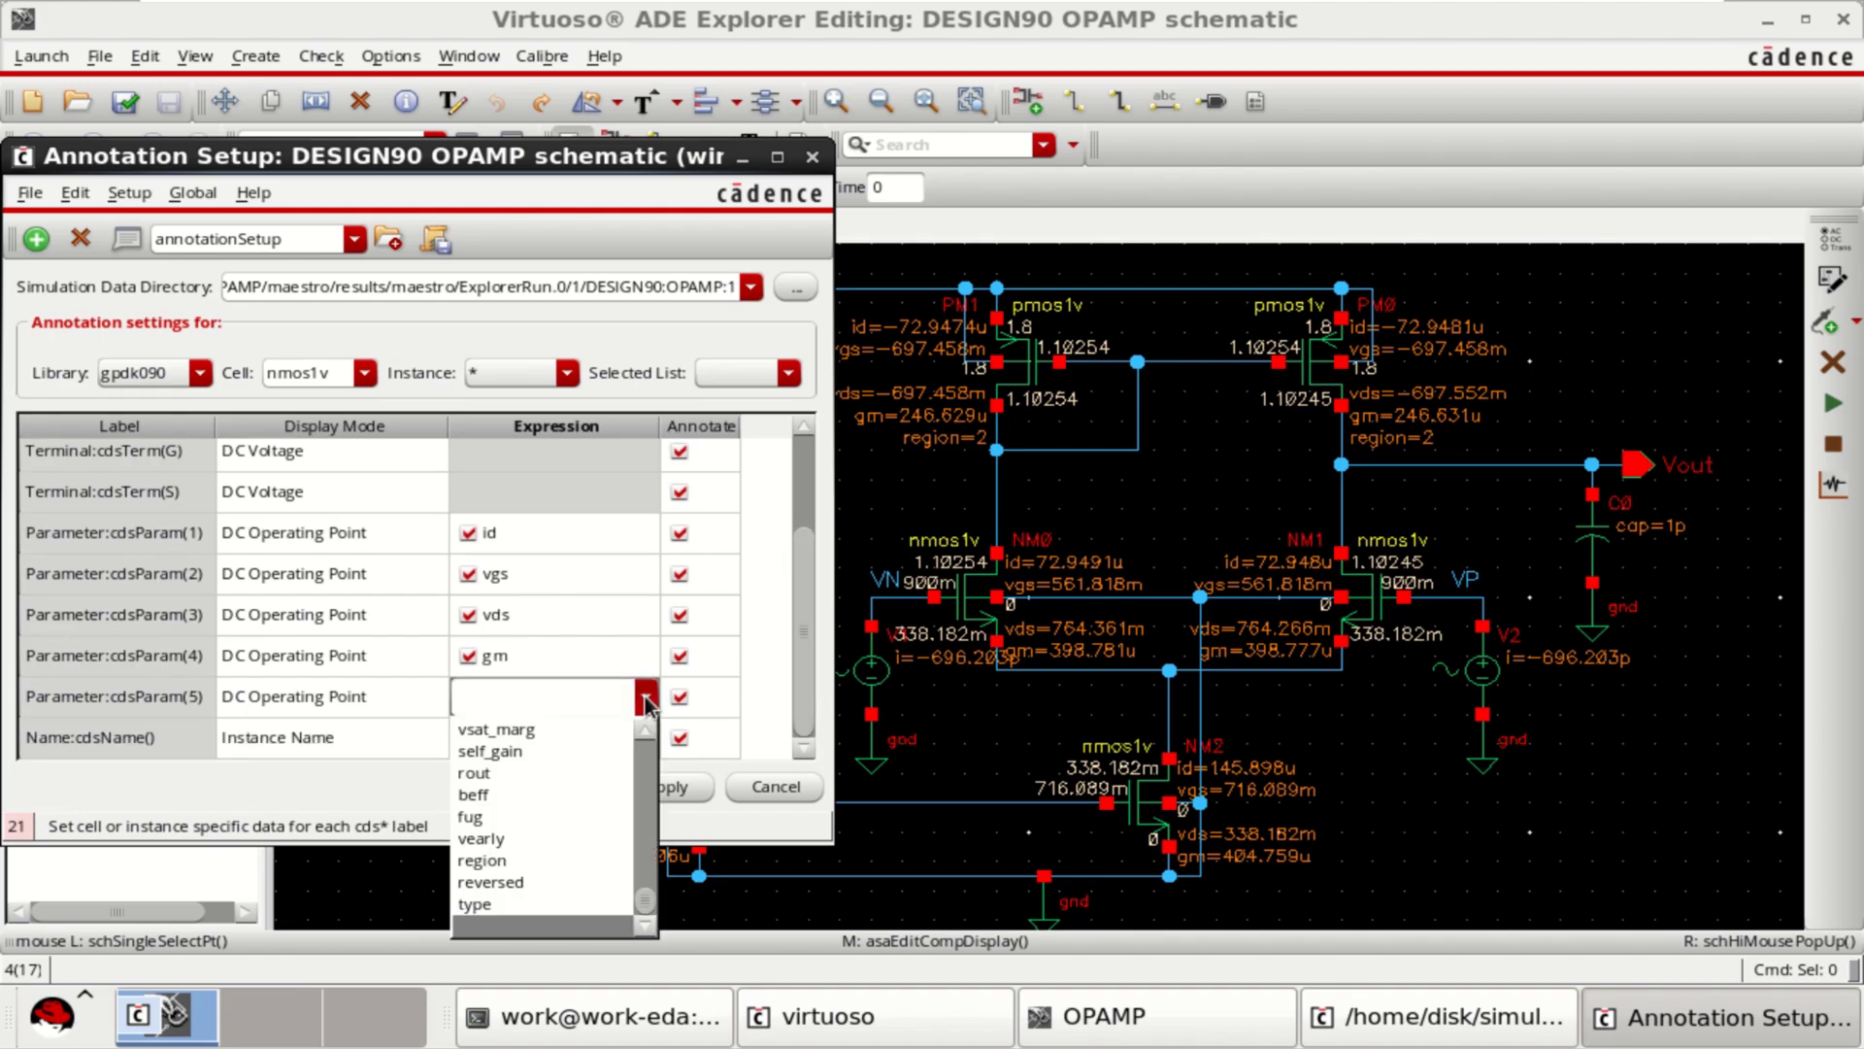
click(578, 701)
text(region)
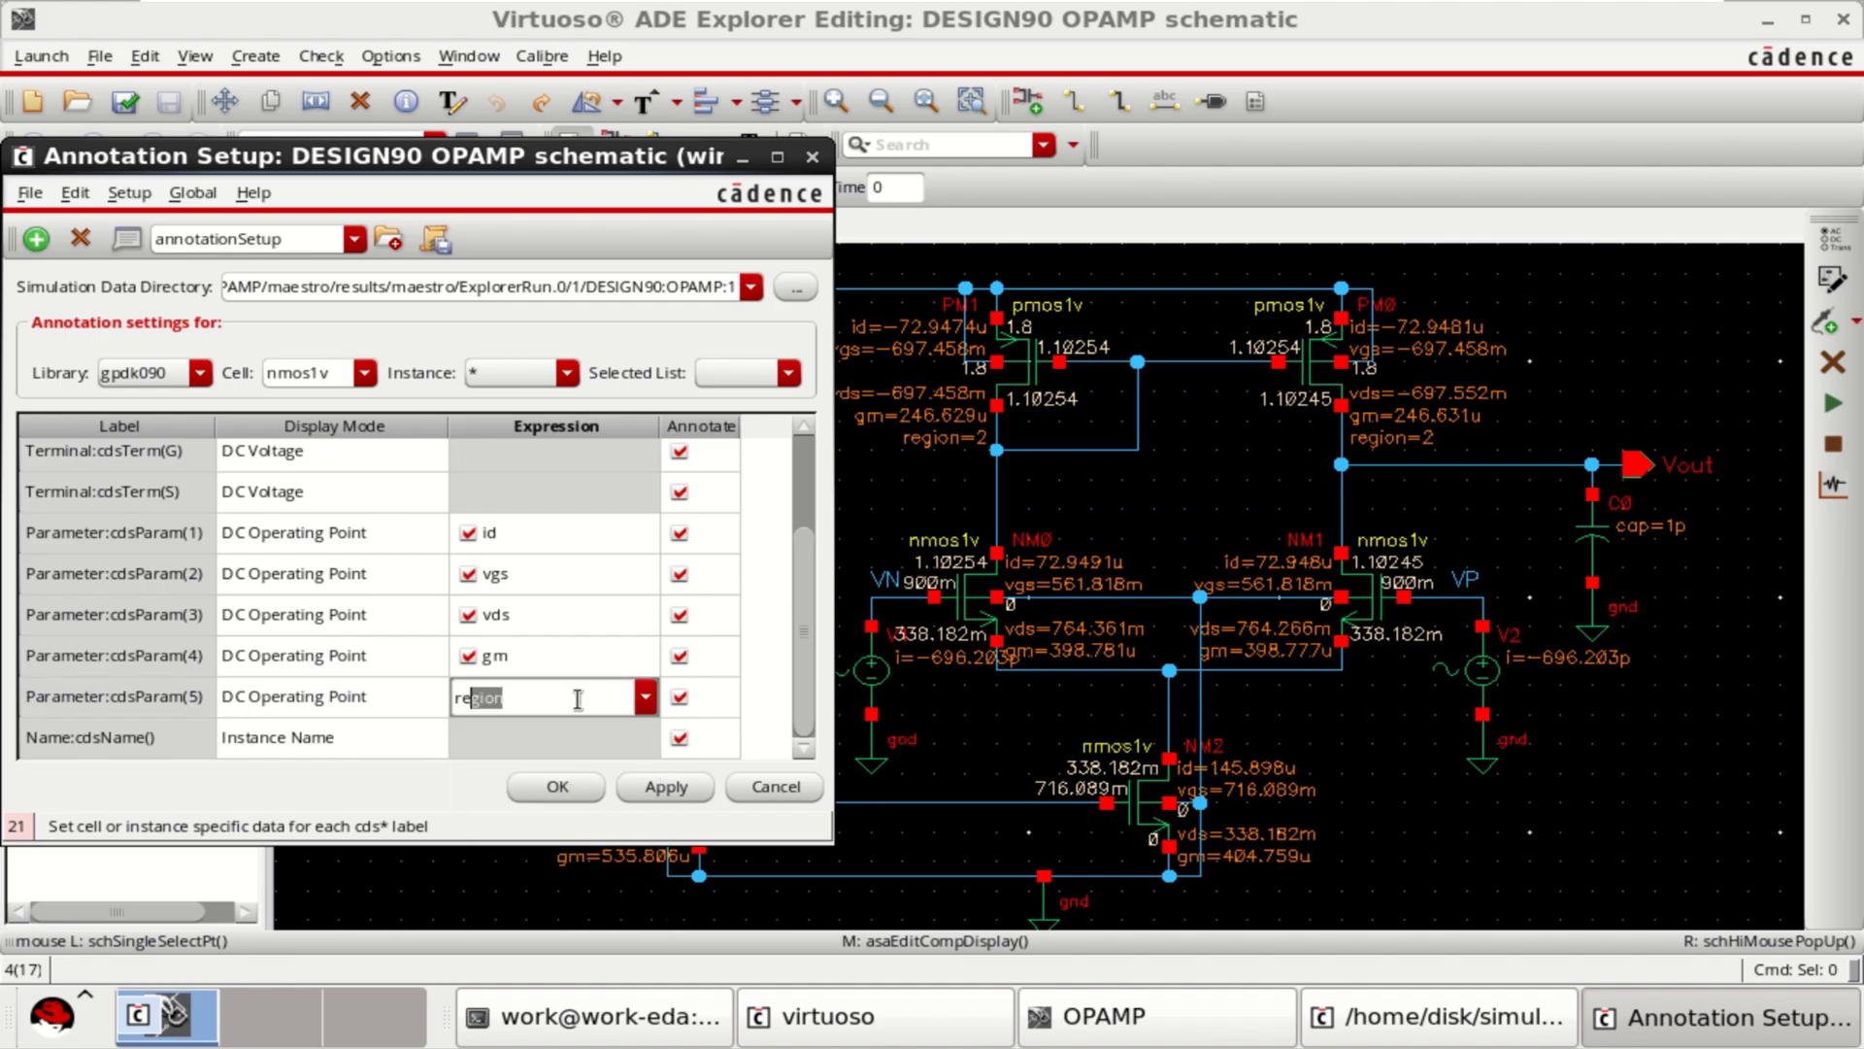
click(586, 736)
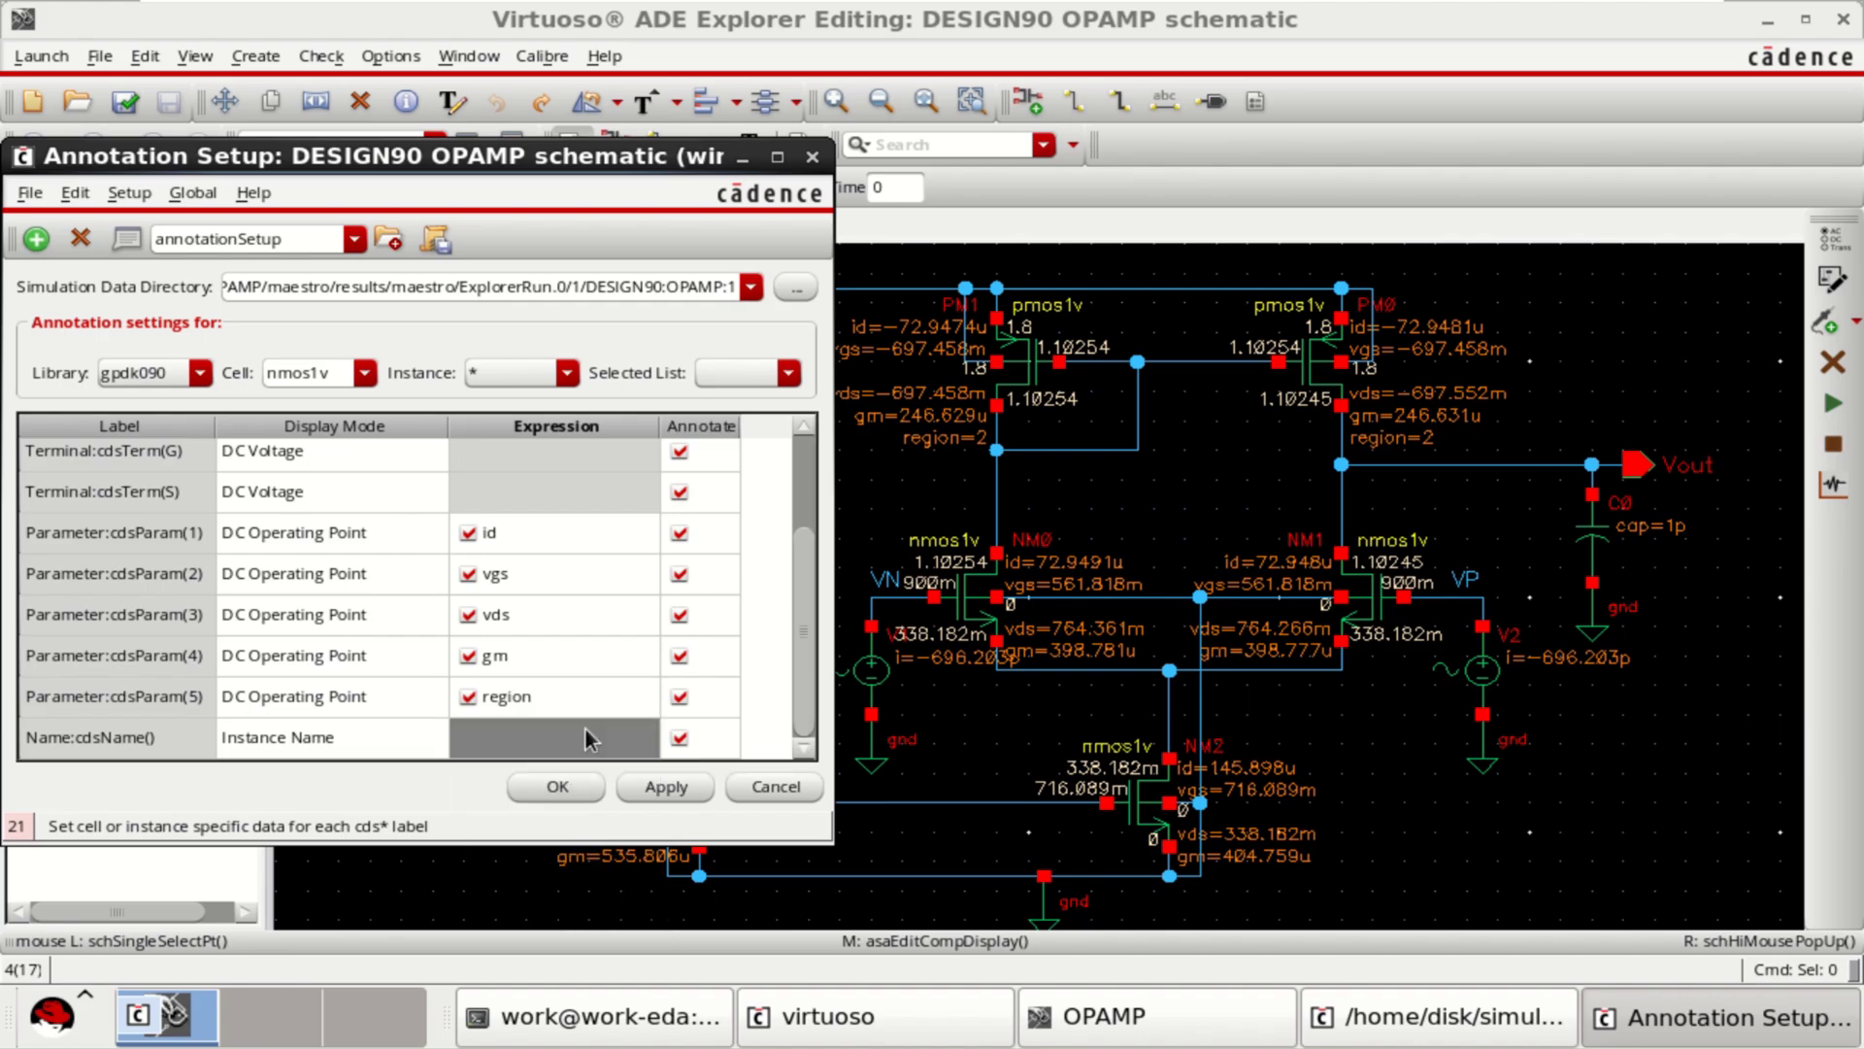
click(679, 790)
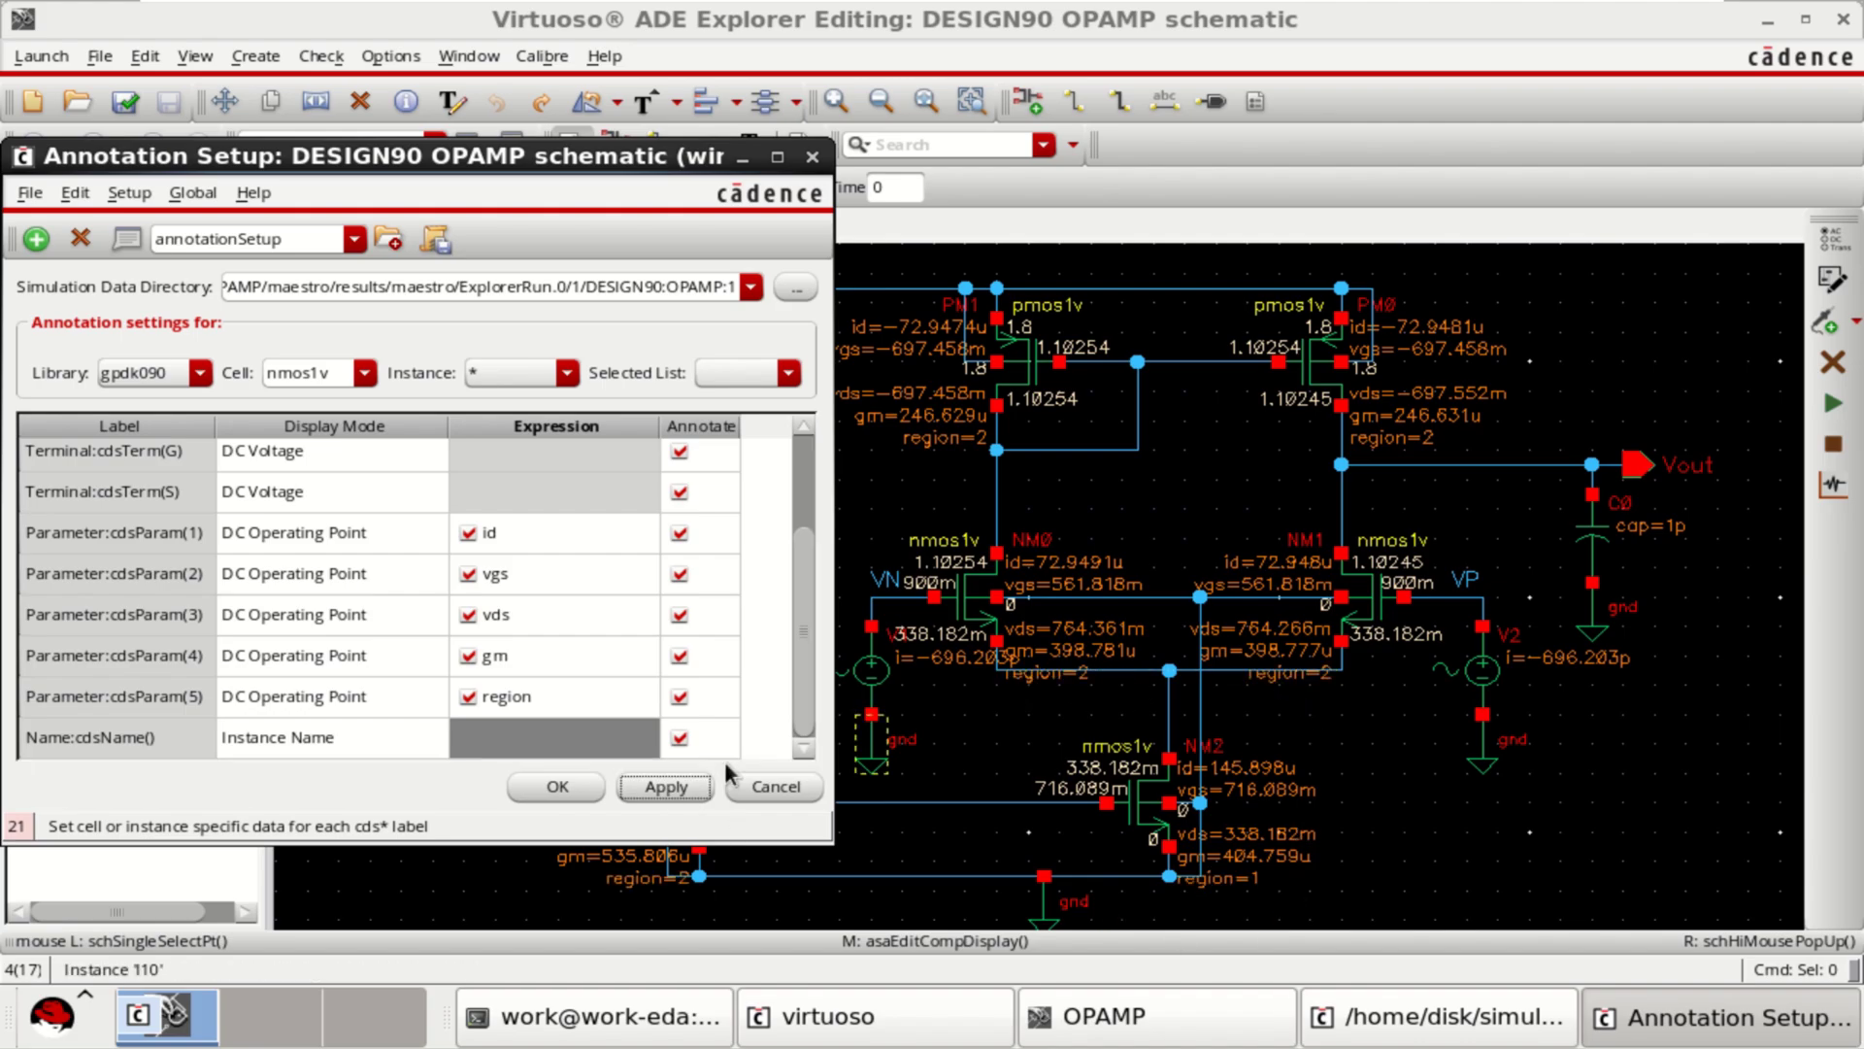
click(559, 786)
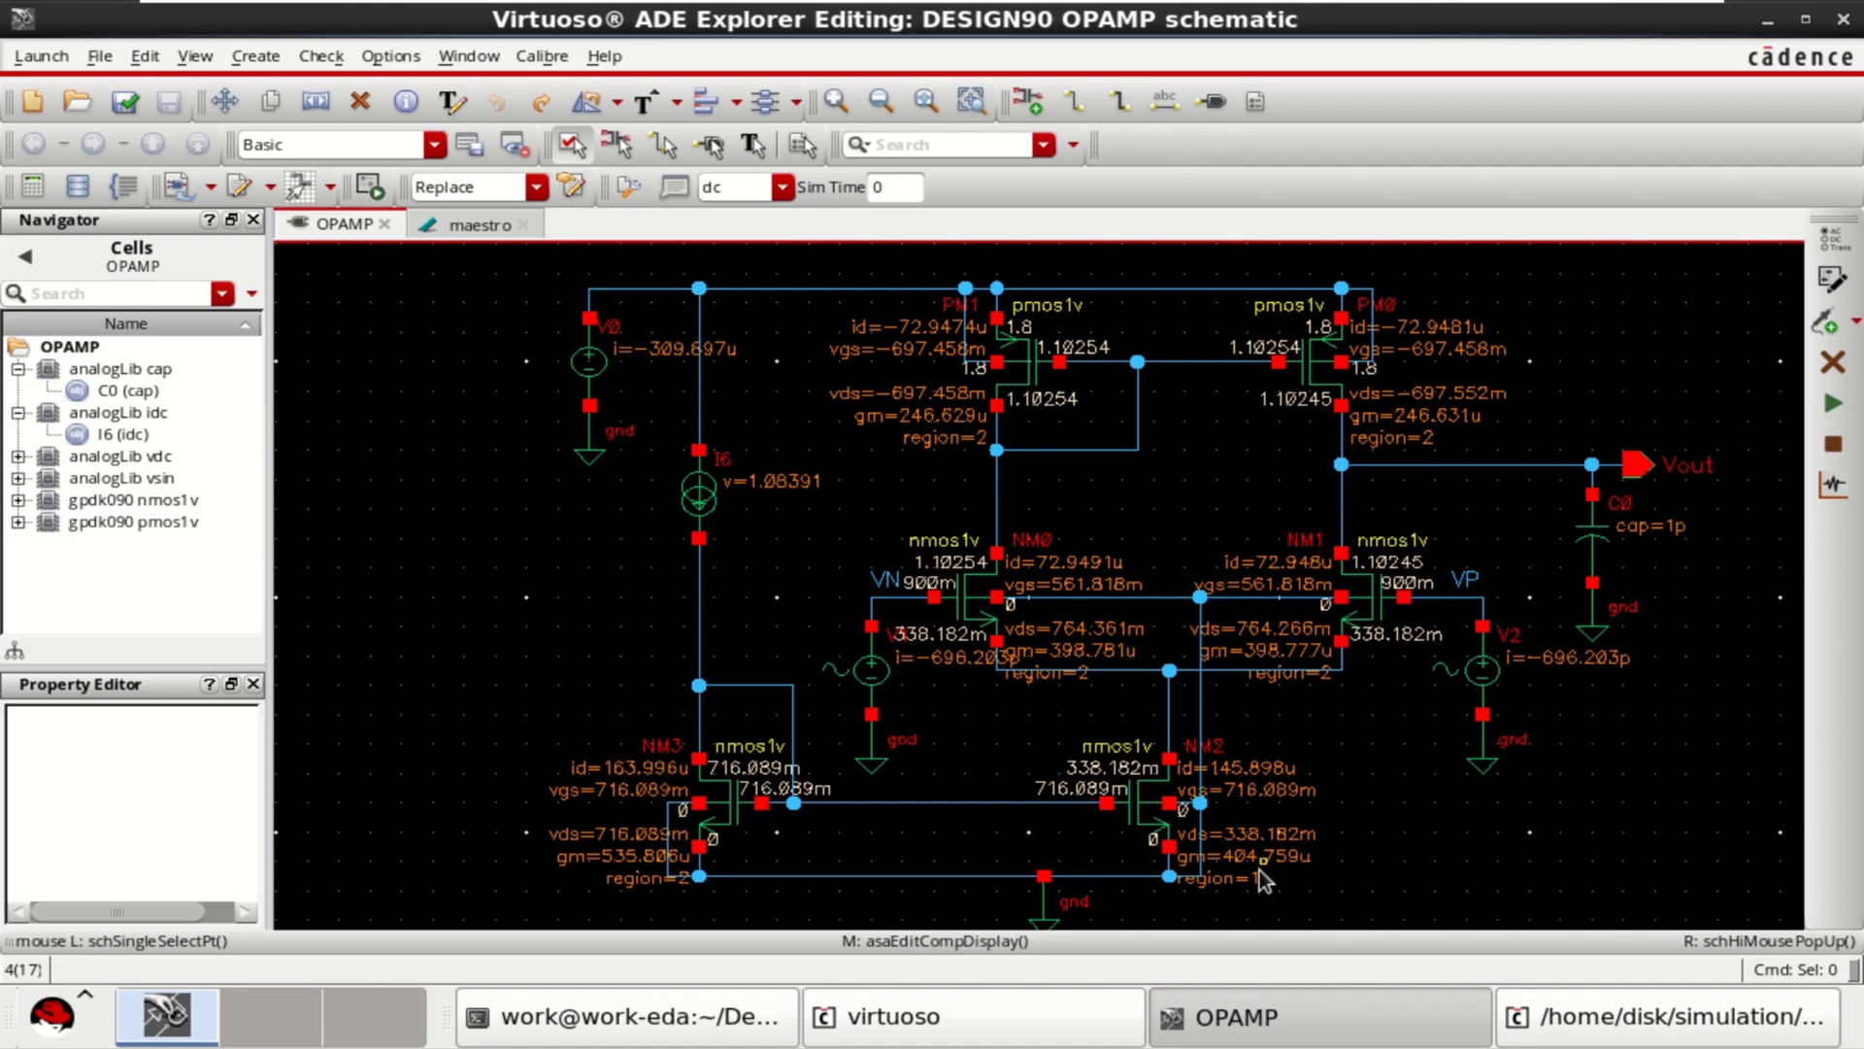
click(1155, 811)
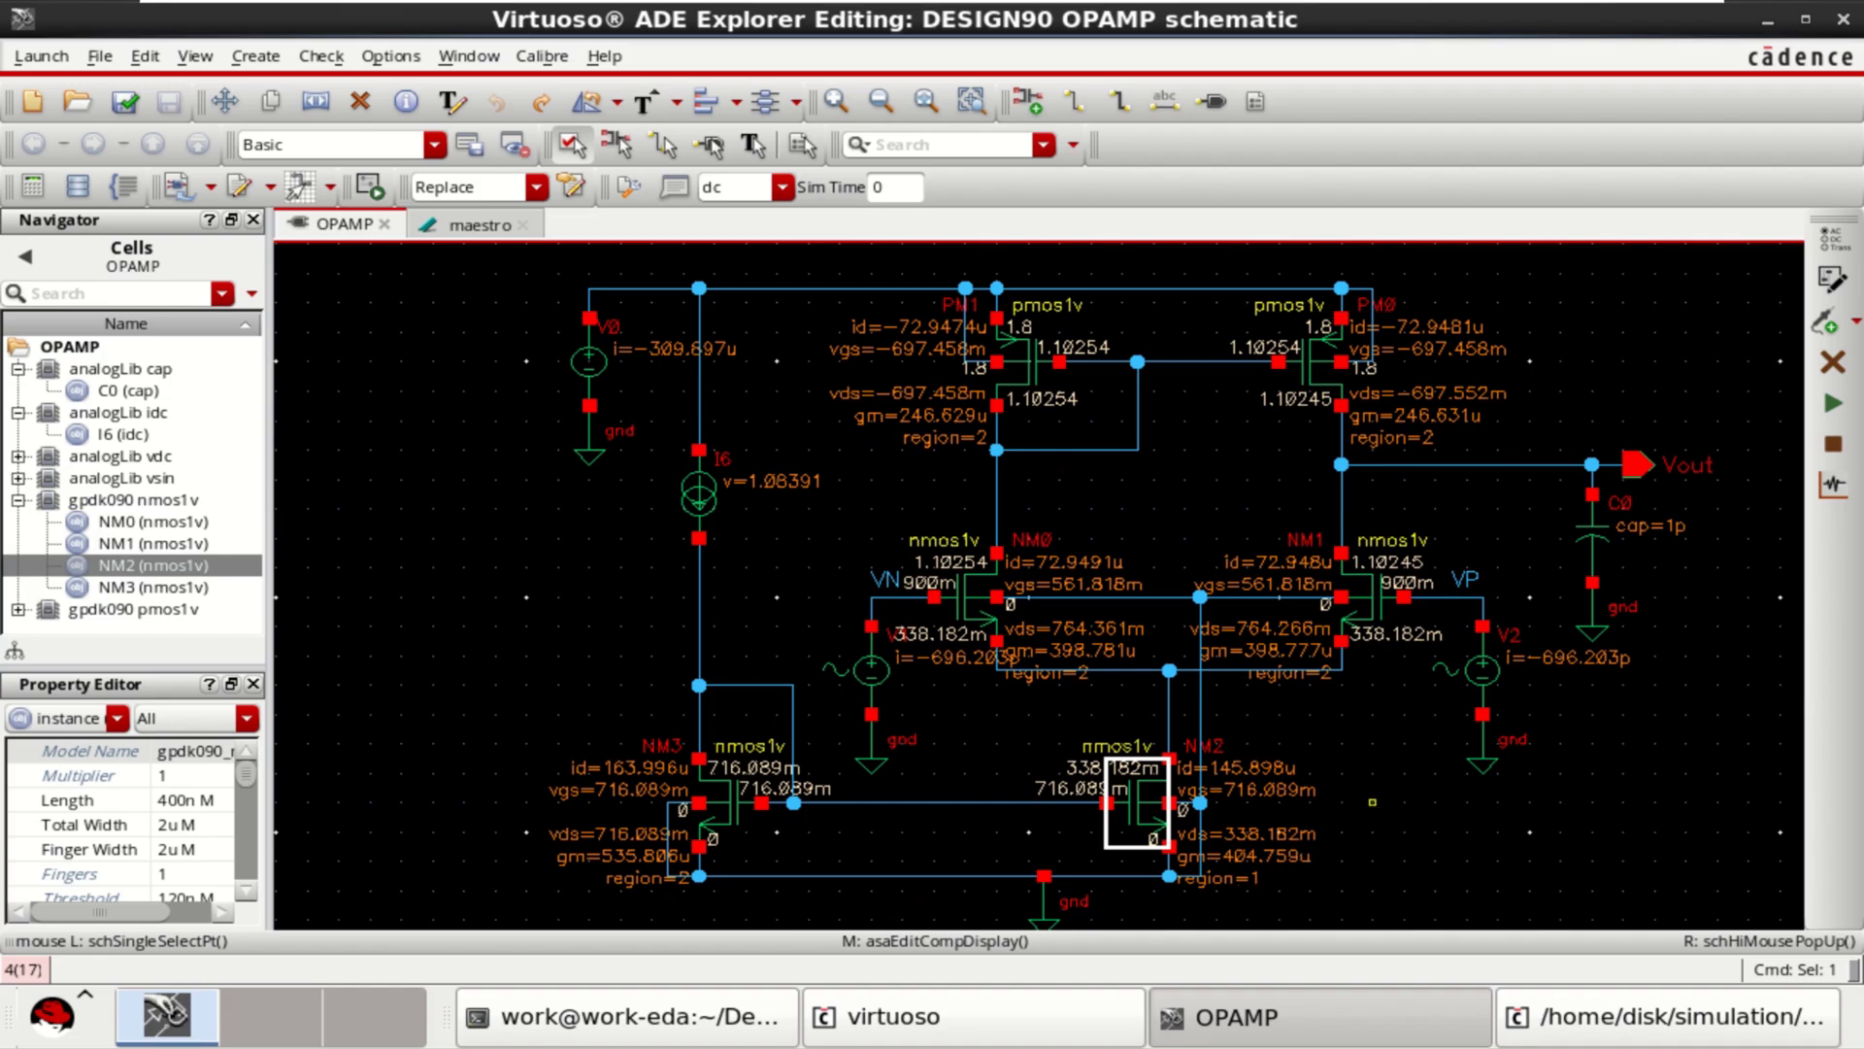
click(1226, 805)
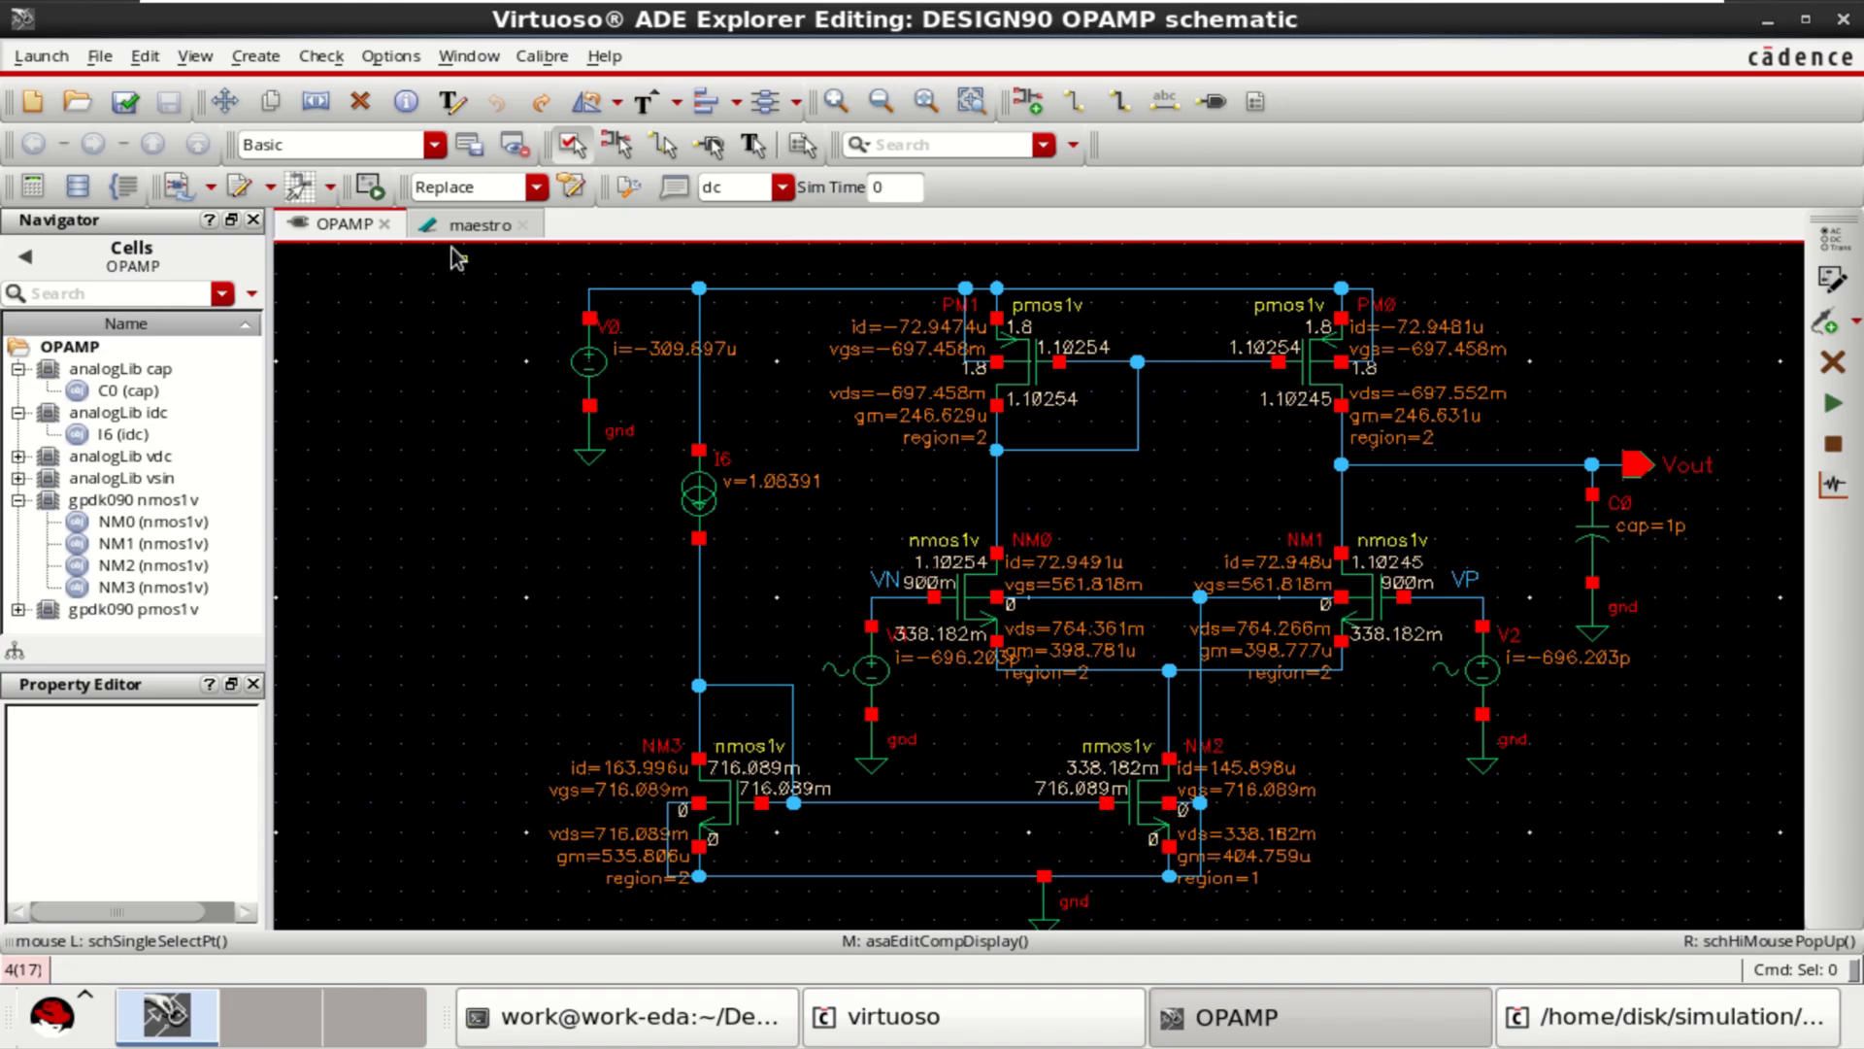
- Add an expression row in the maestro Outputs Setup and edit its Details cell
click(475, 229)
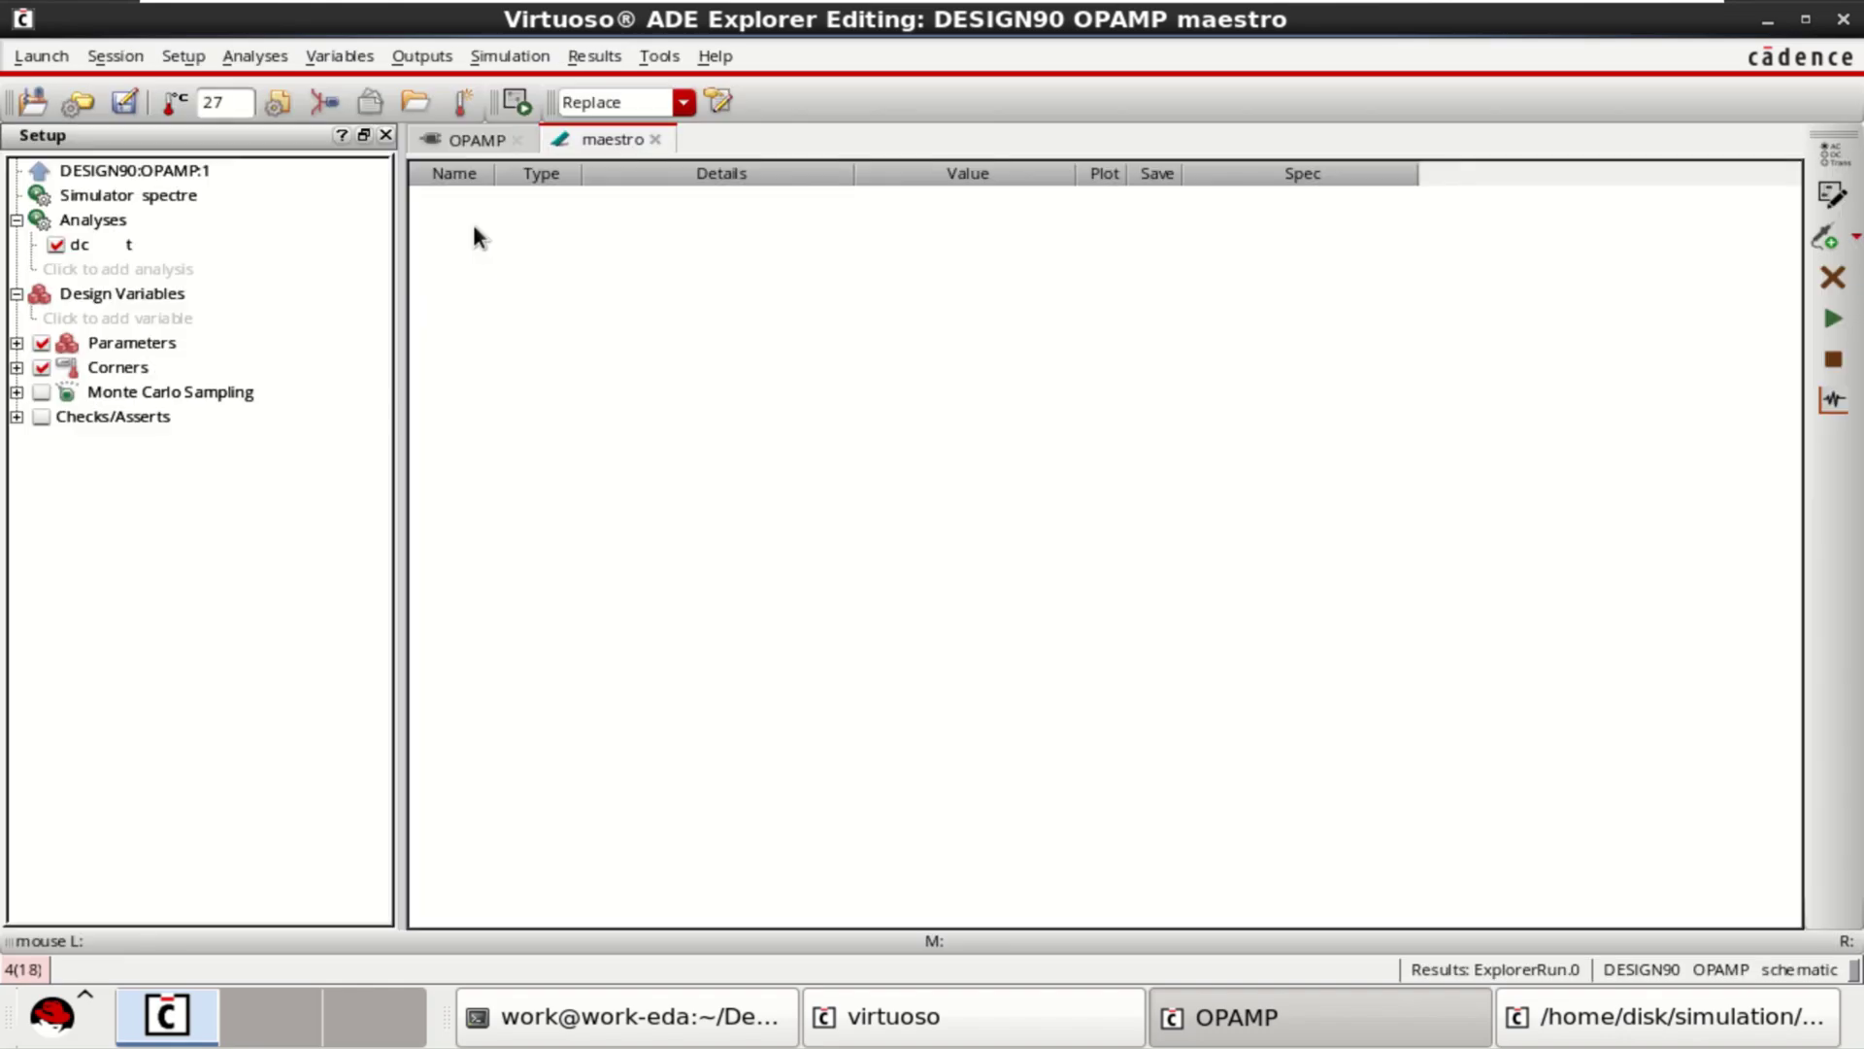
click(1856, 241)
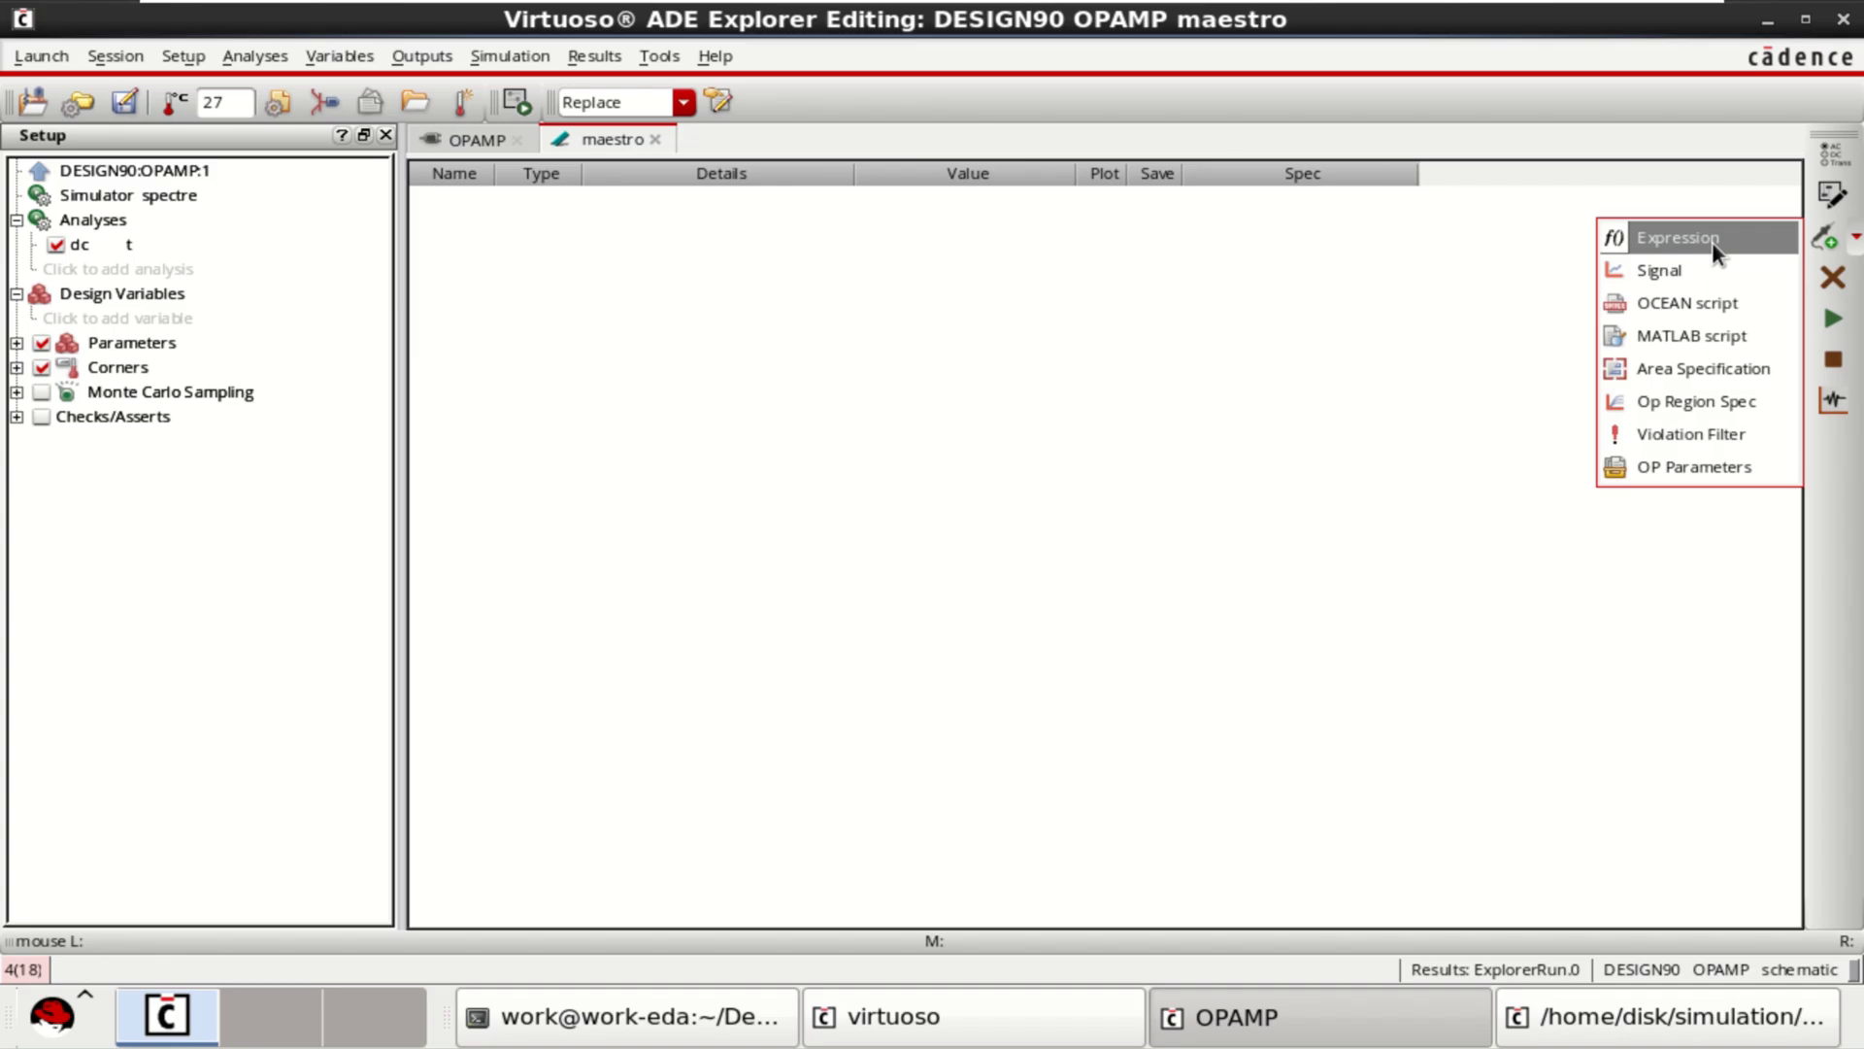
click(440, 321)
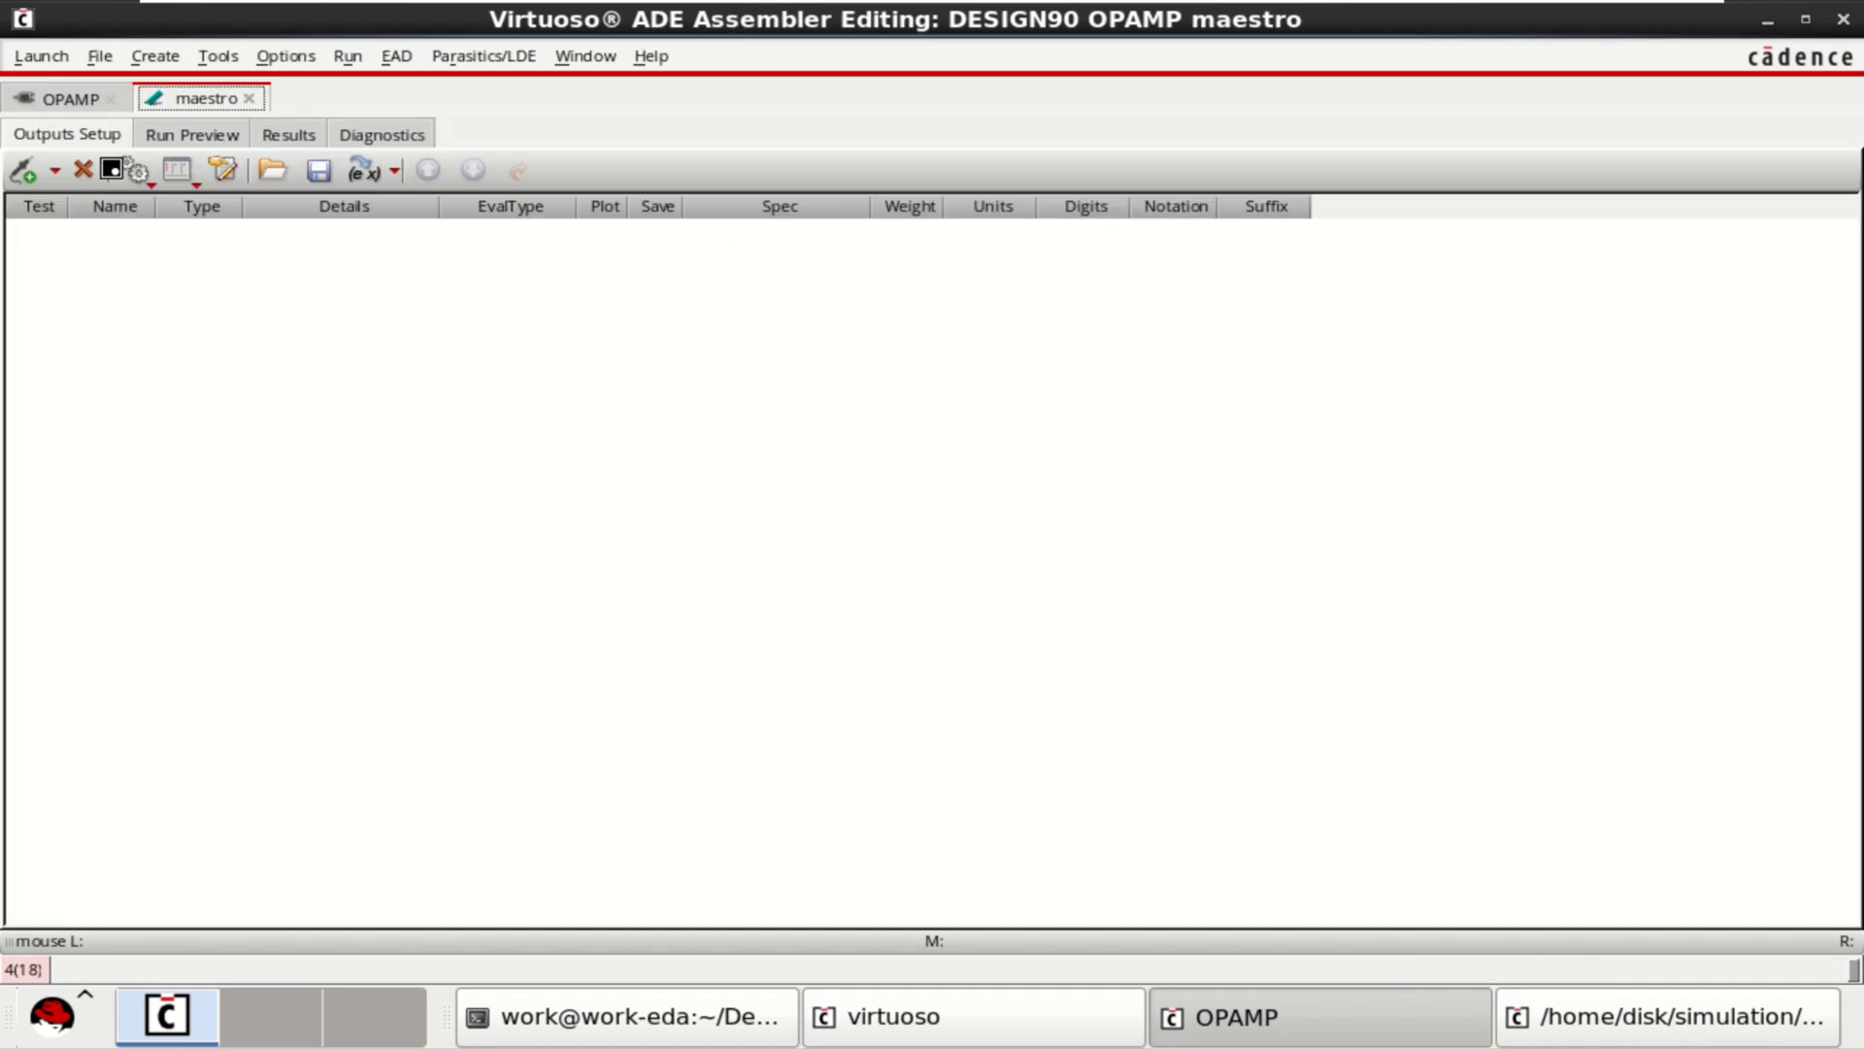
right_click(440, 346)
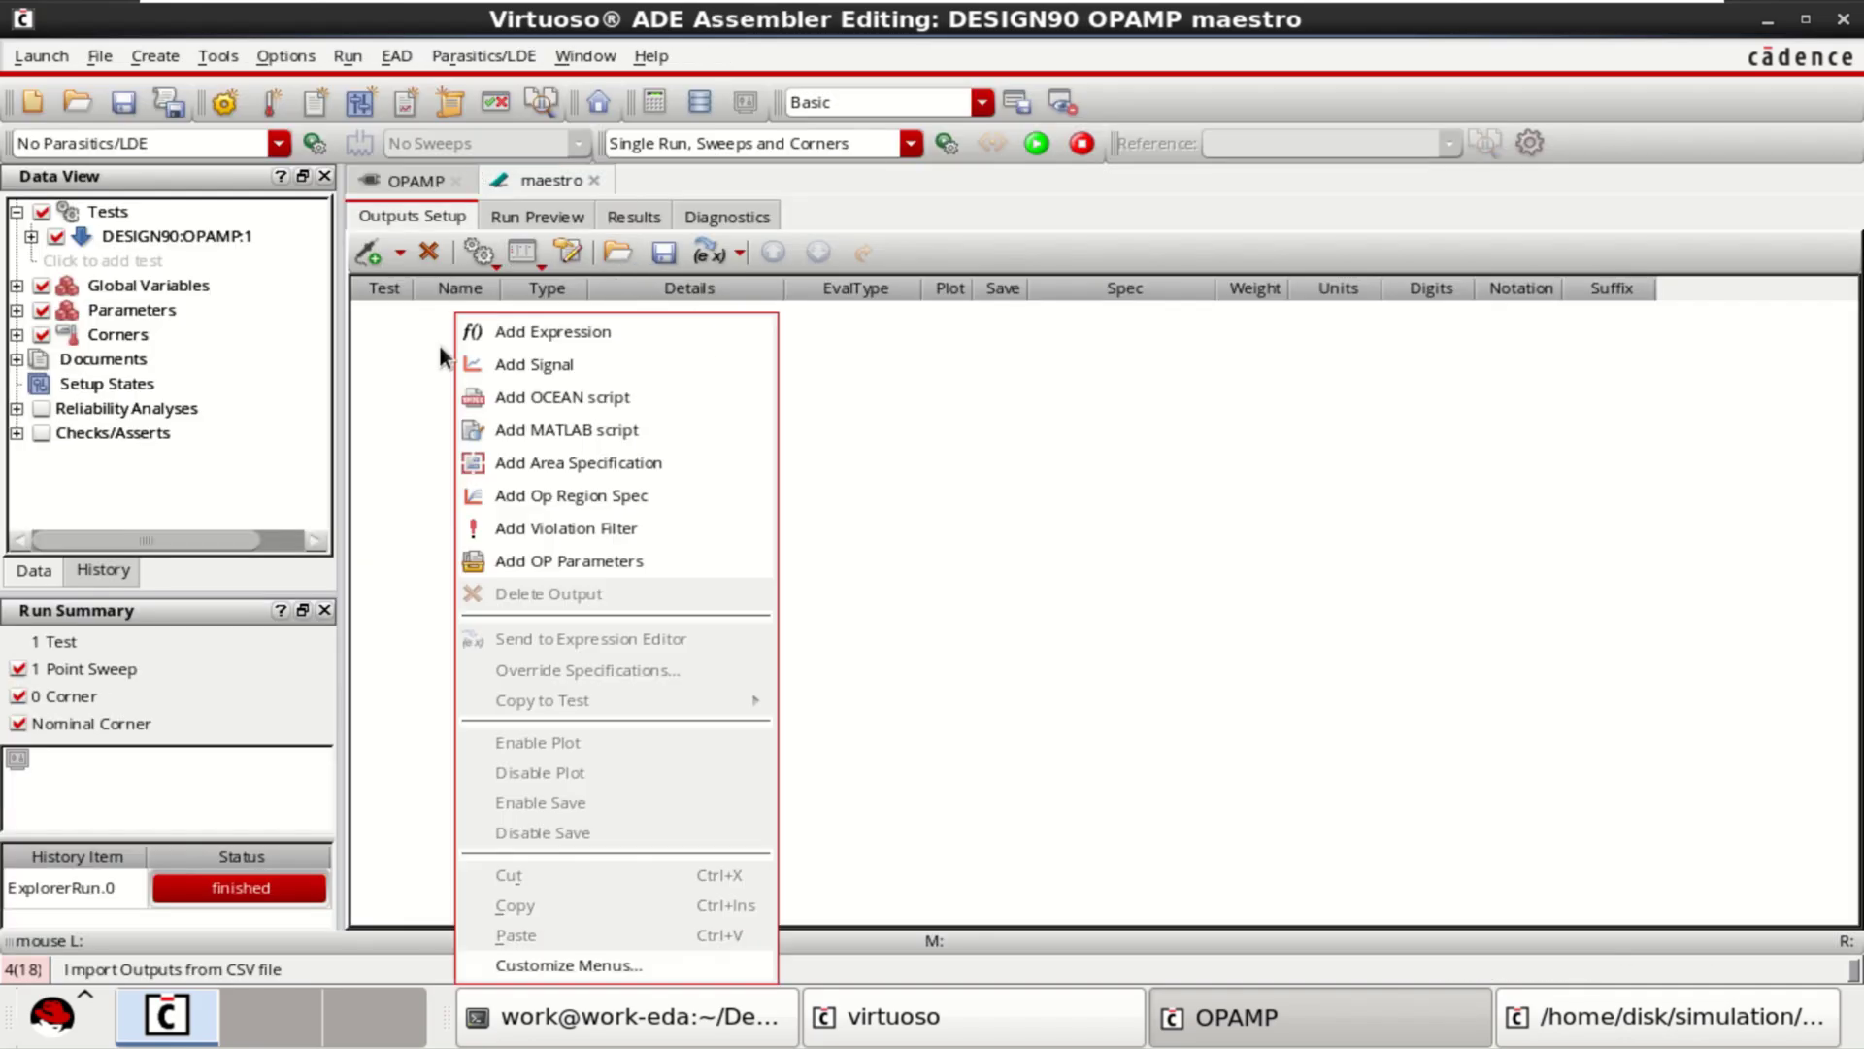
click(588, 335)
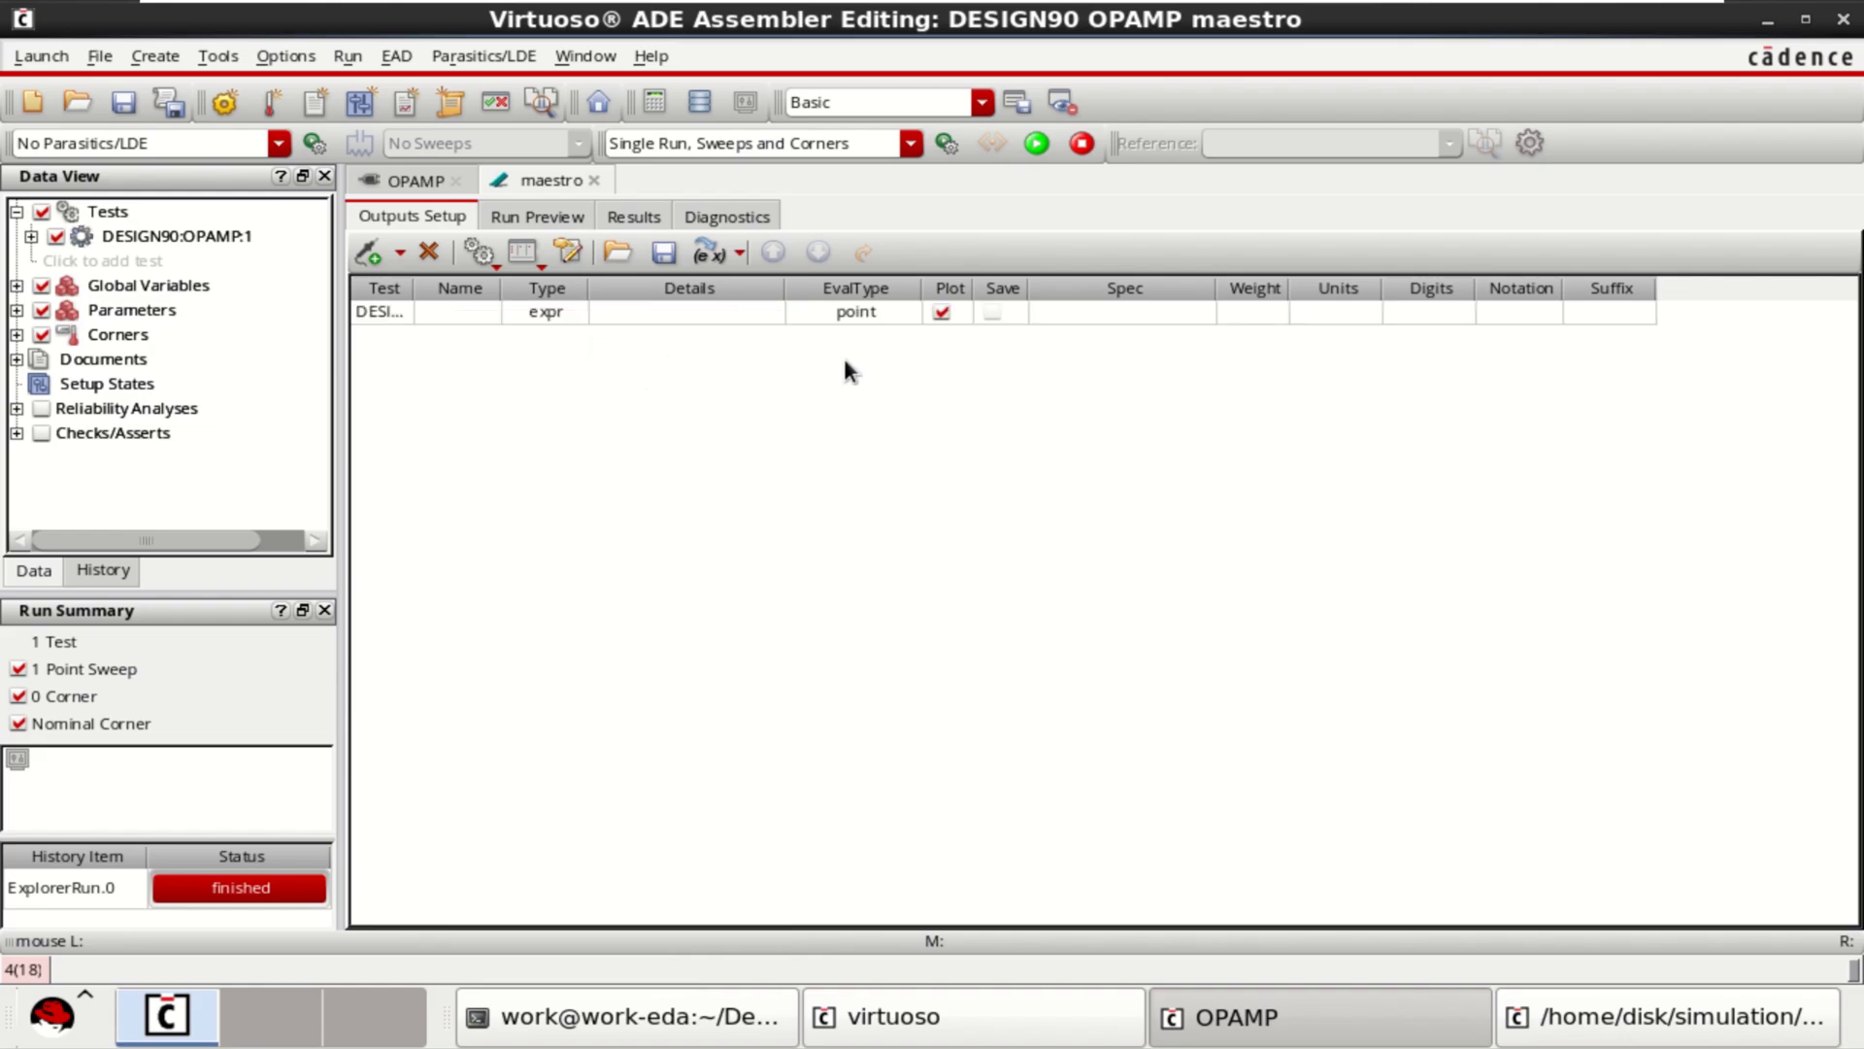
click(684, 318)
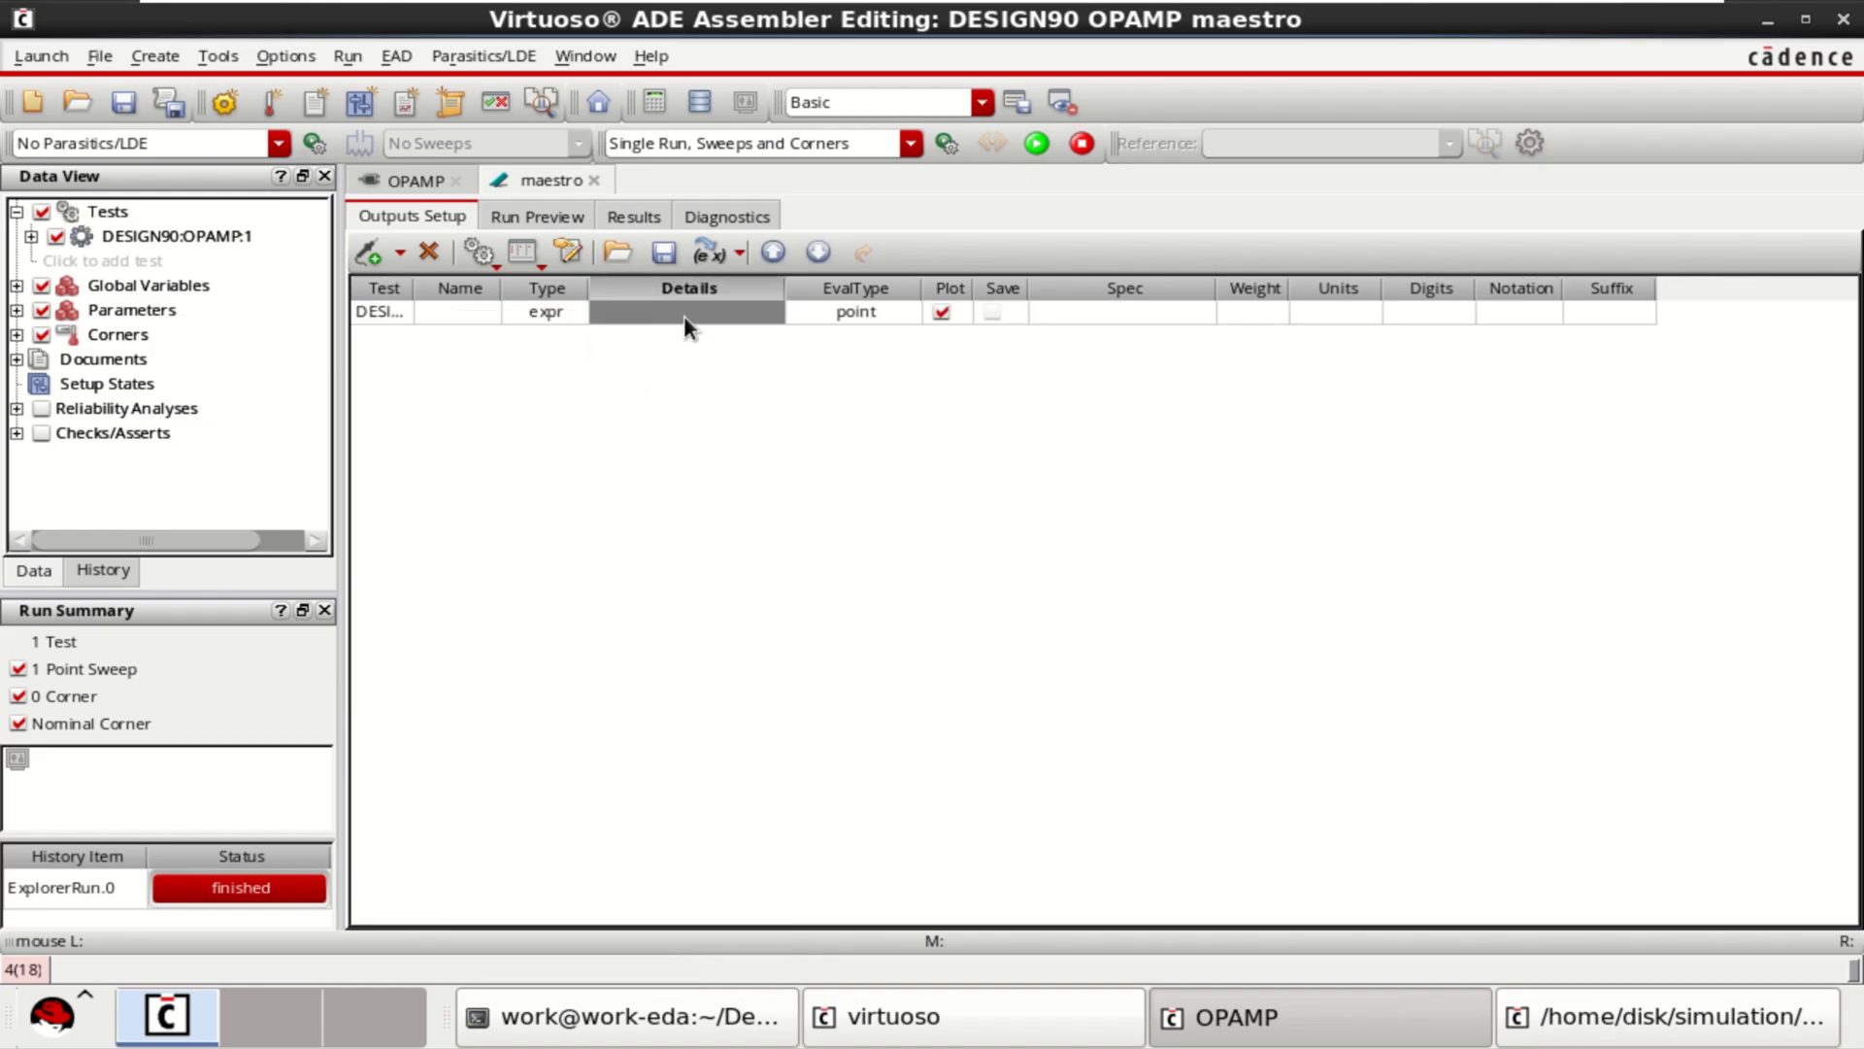
click(684, 318)
- Clear the calculator and build OP("/NM2","id") from the op button, NM2, and id
click(726, 310)
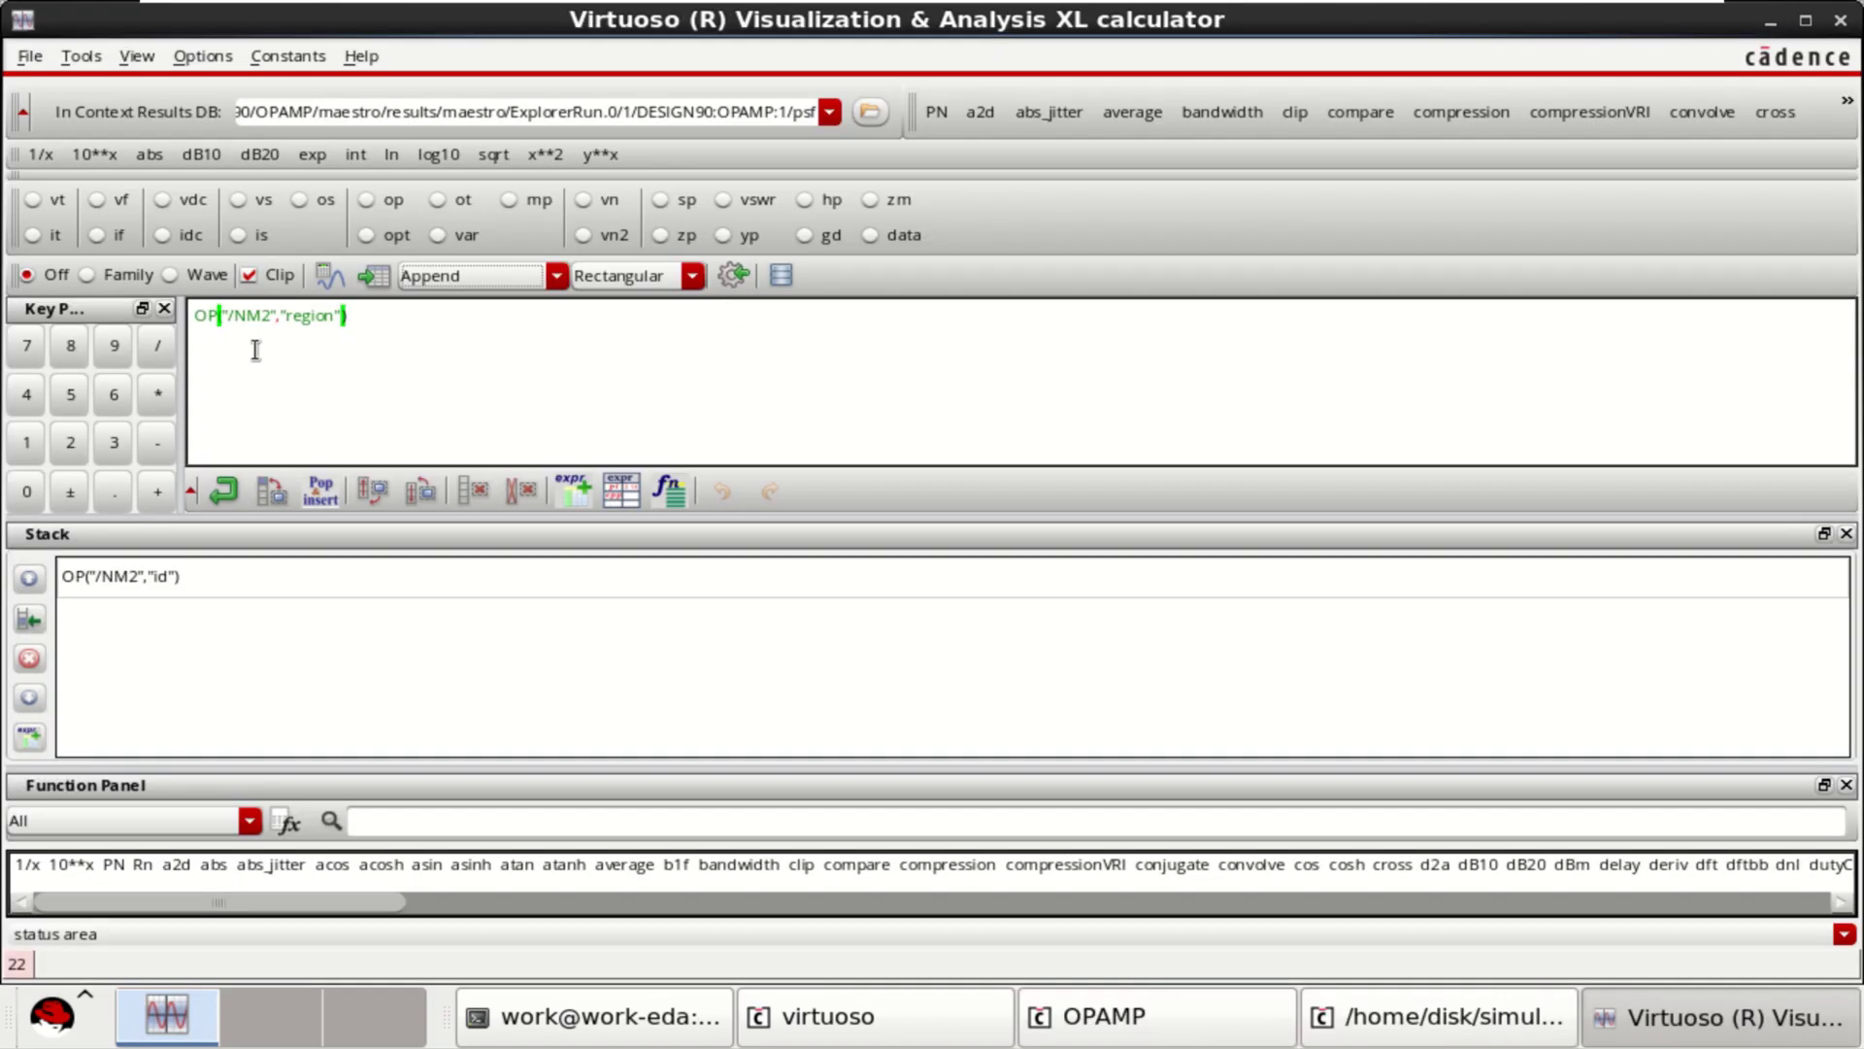
click(517, 488)
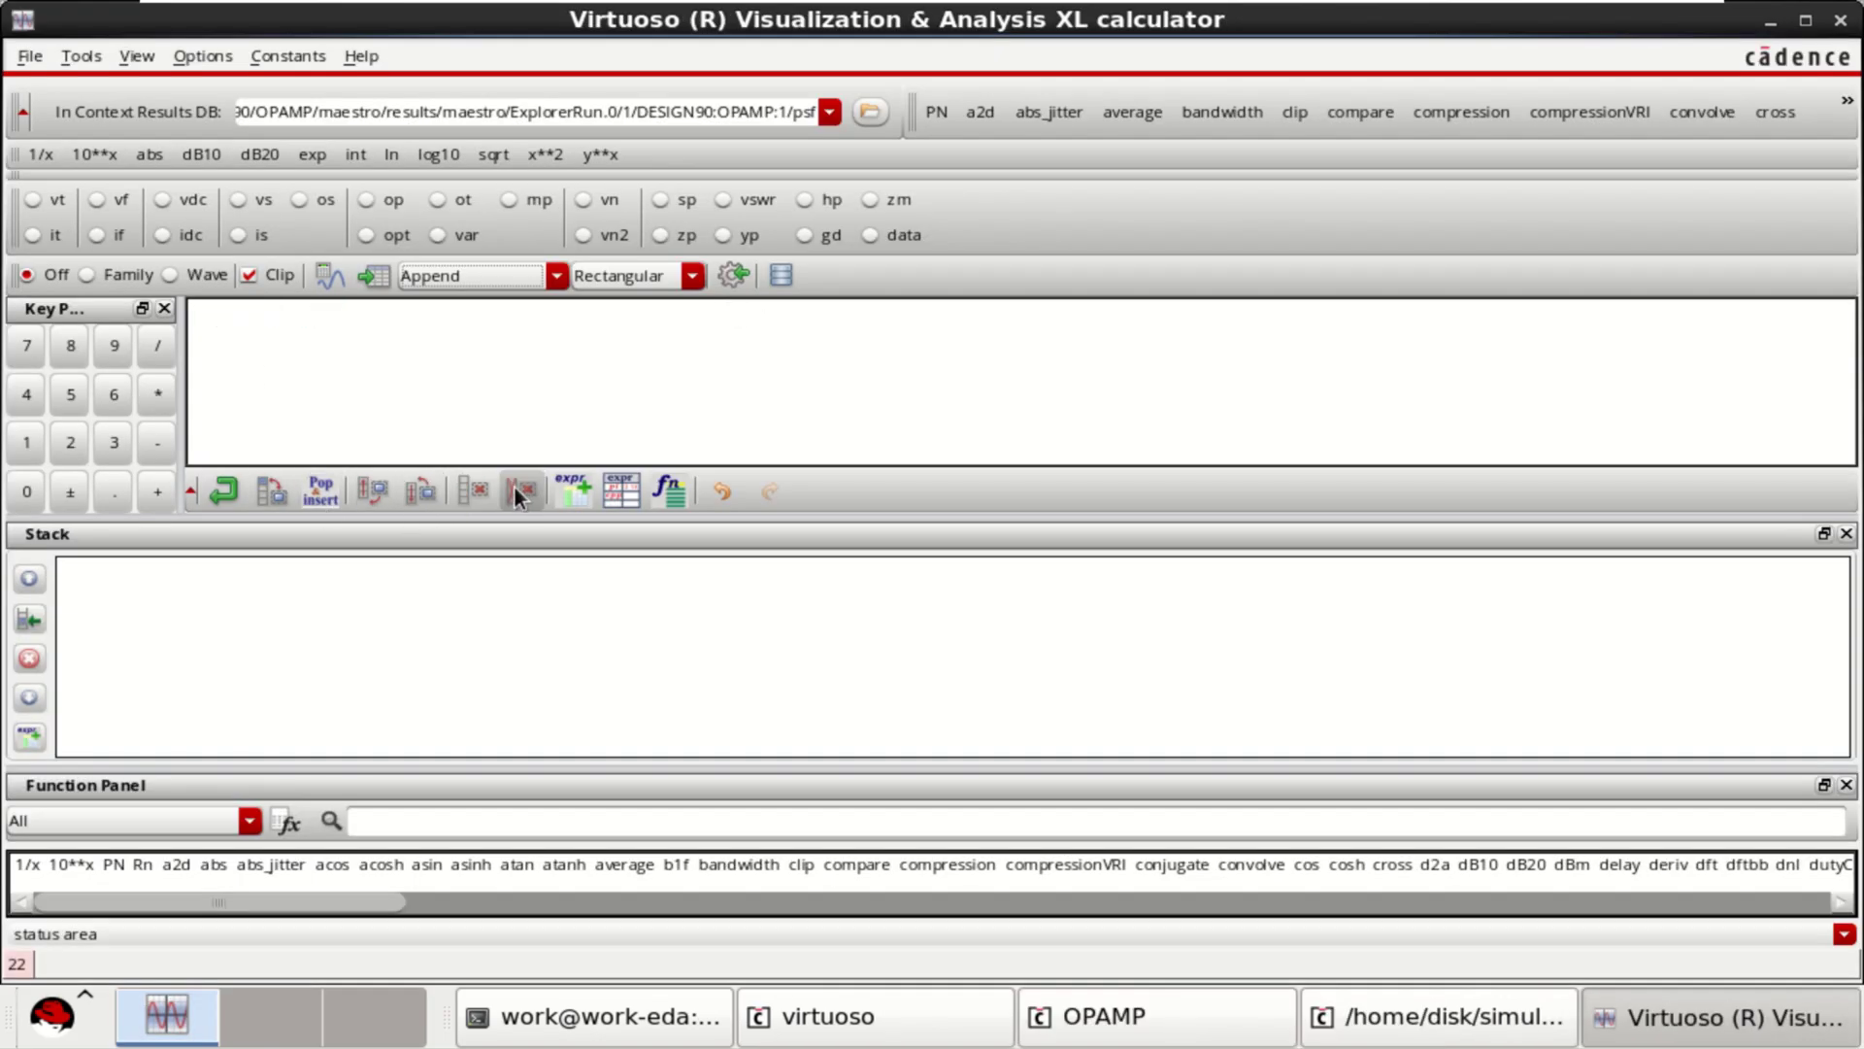
click(366, 200)
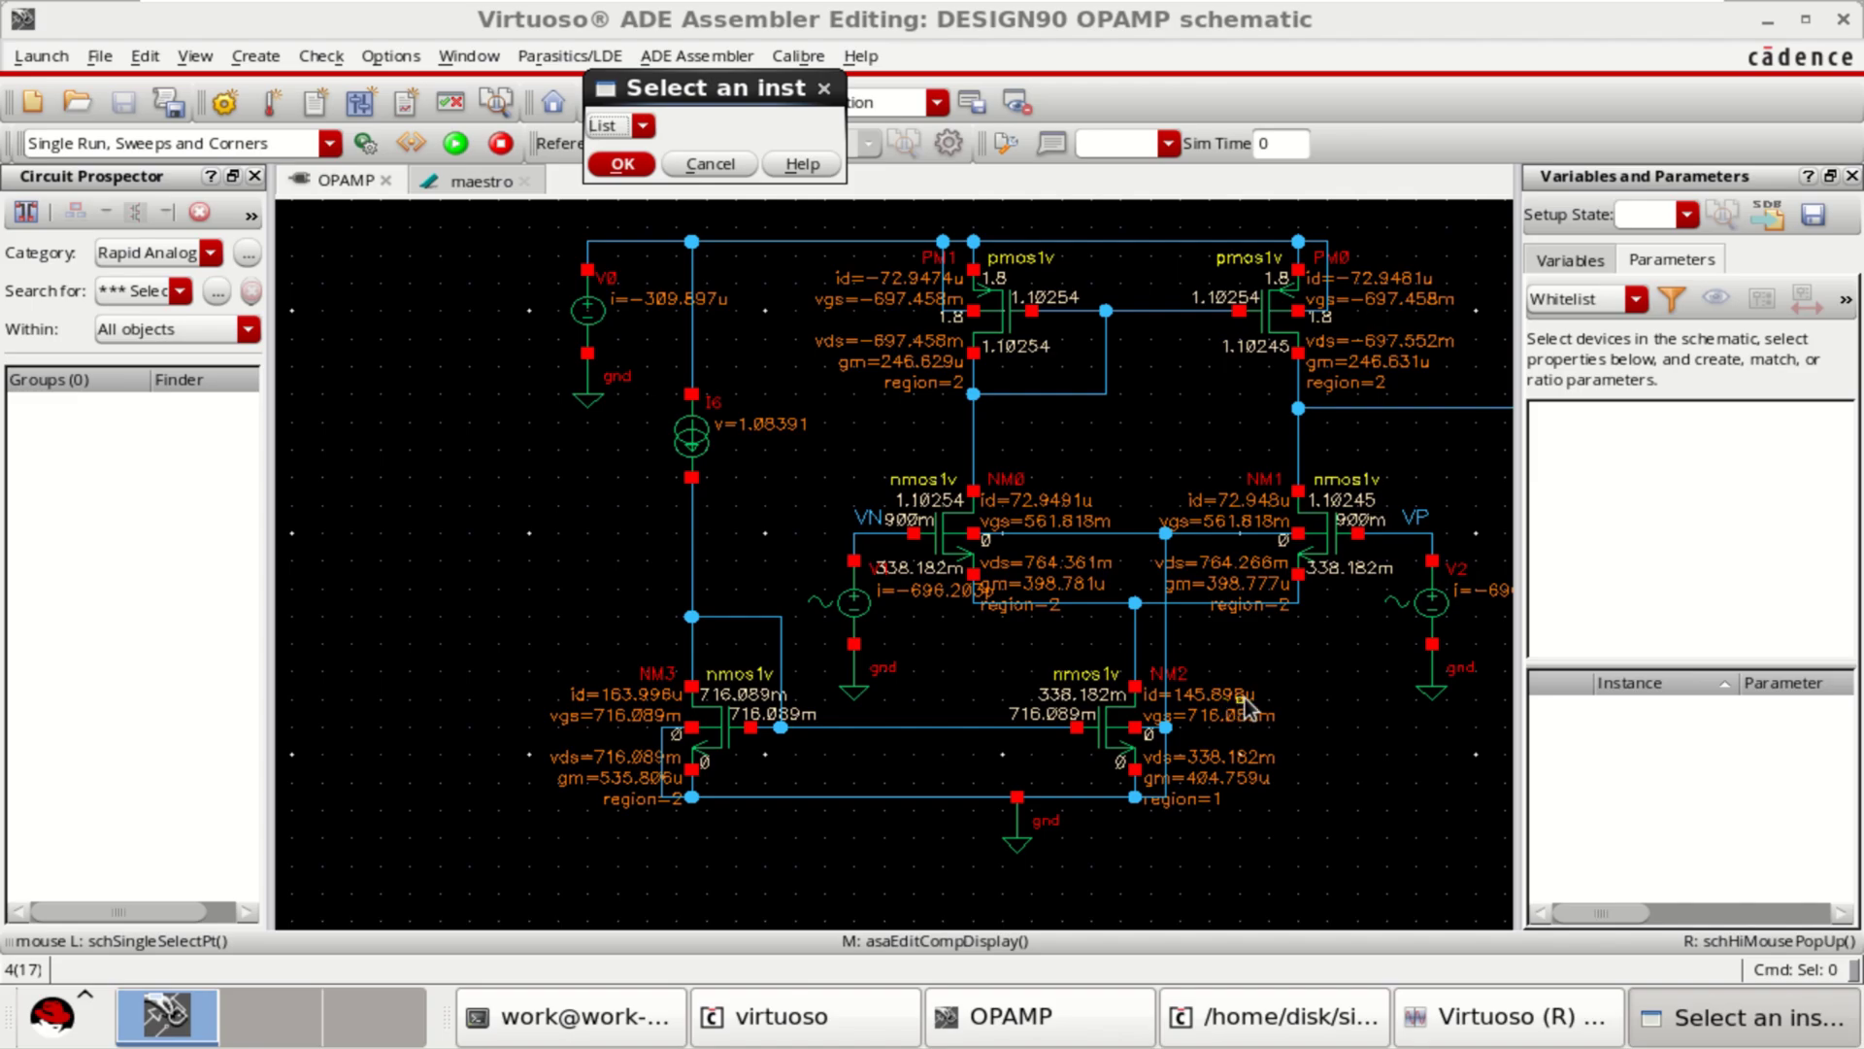
click(1117, 726)
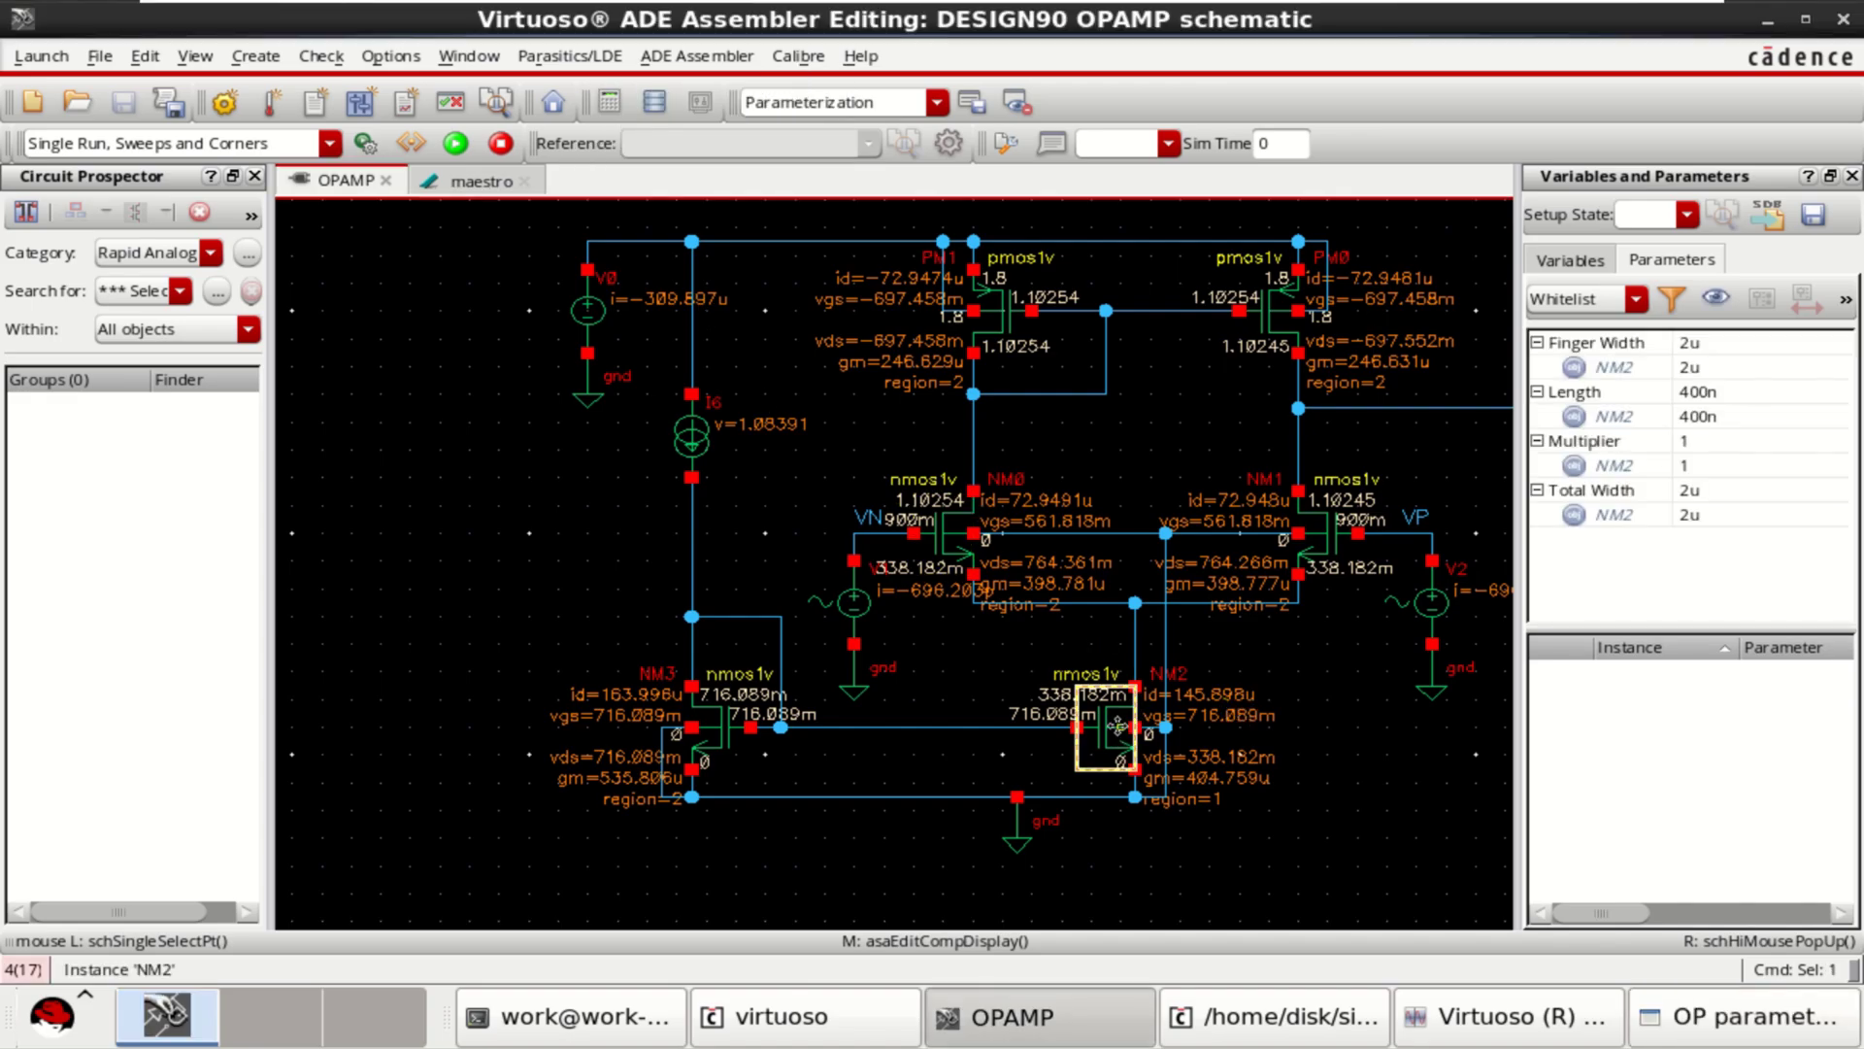
click(1738, 1029)
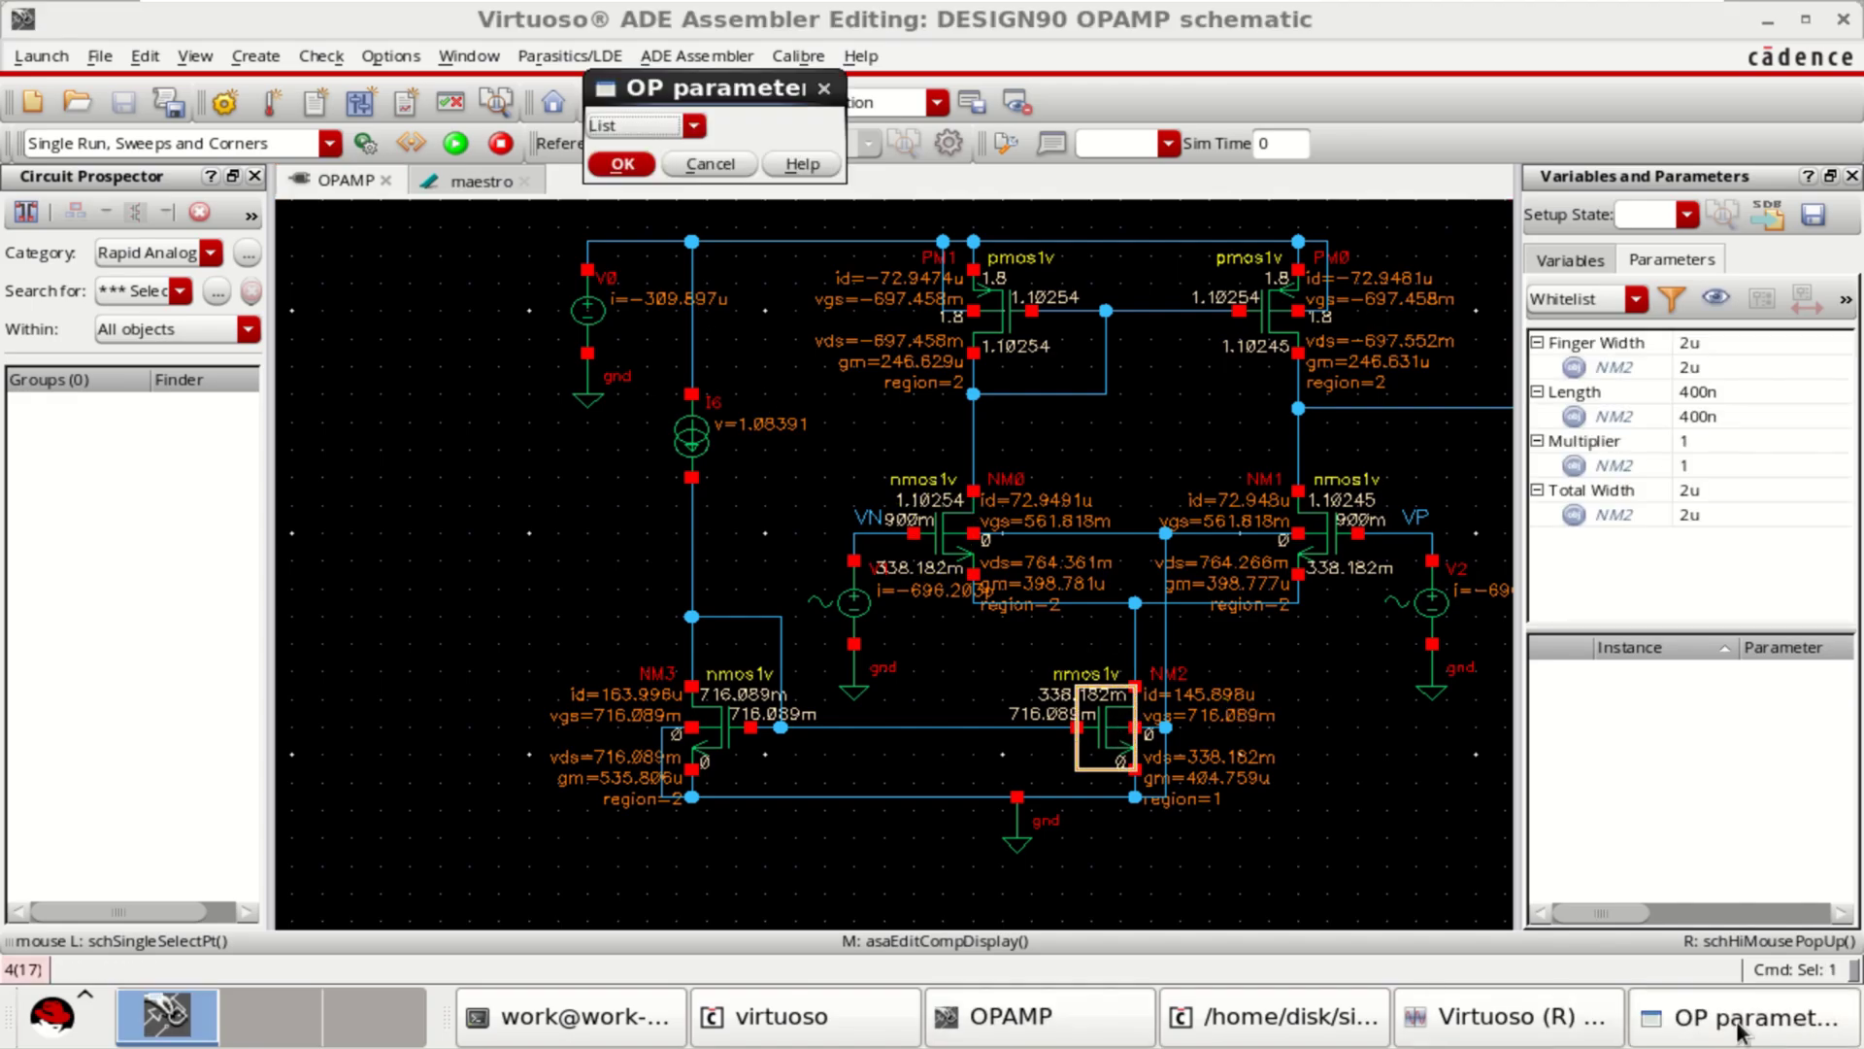
click(696, 126)
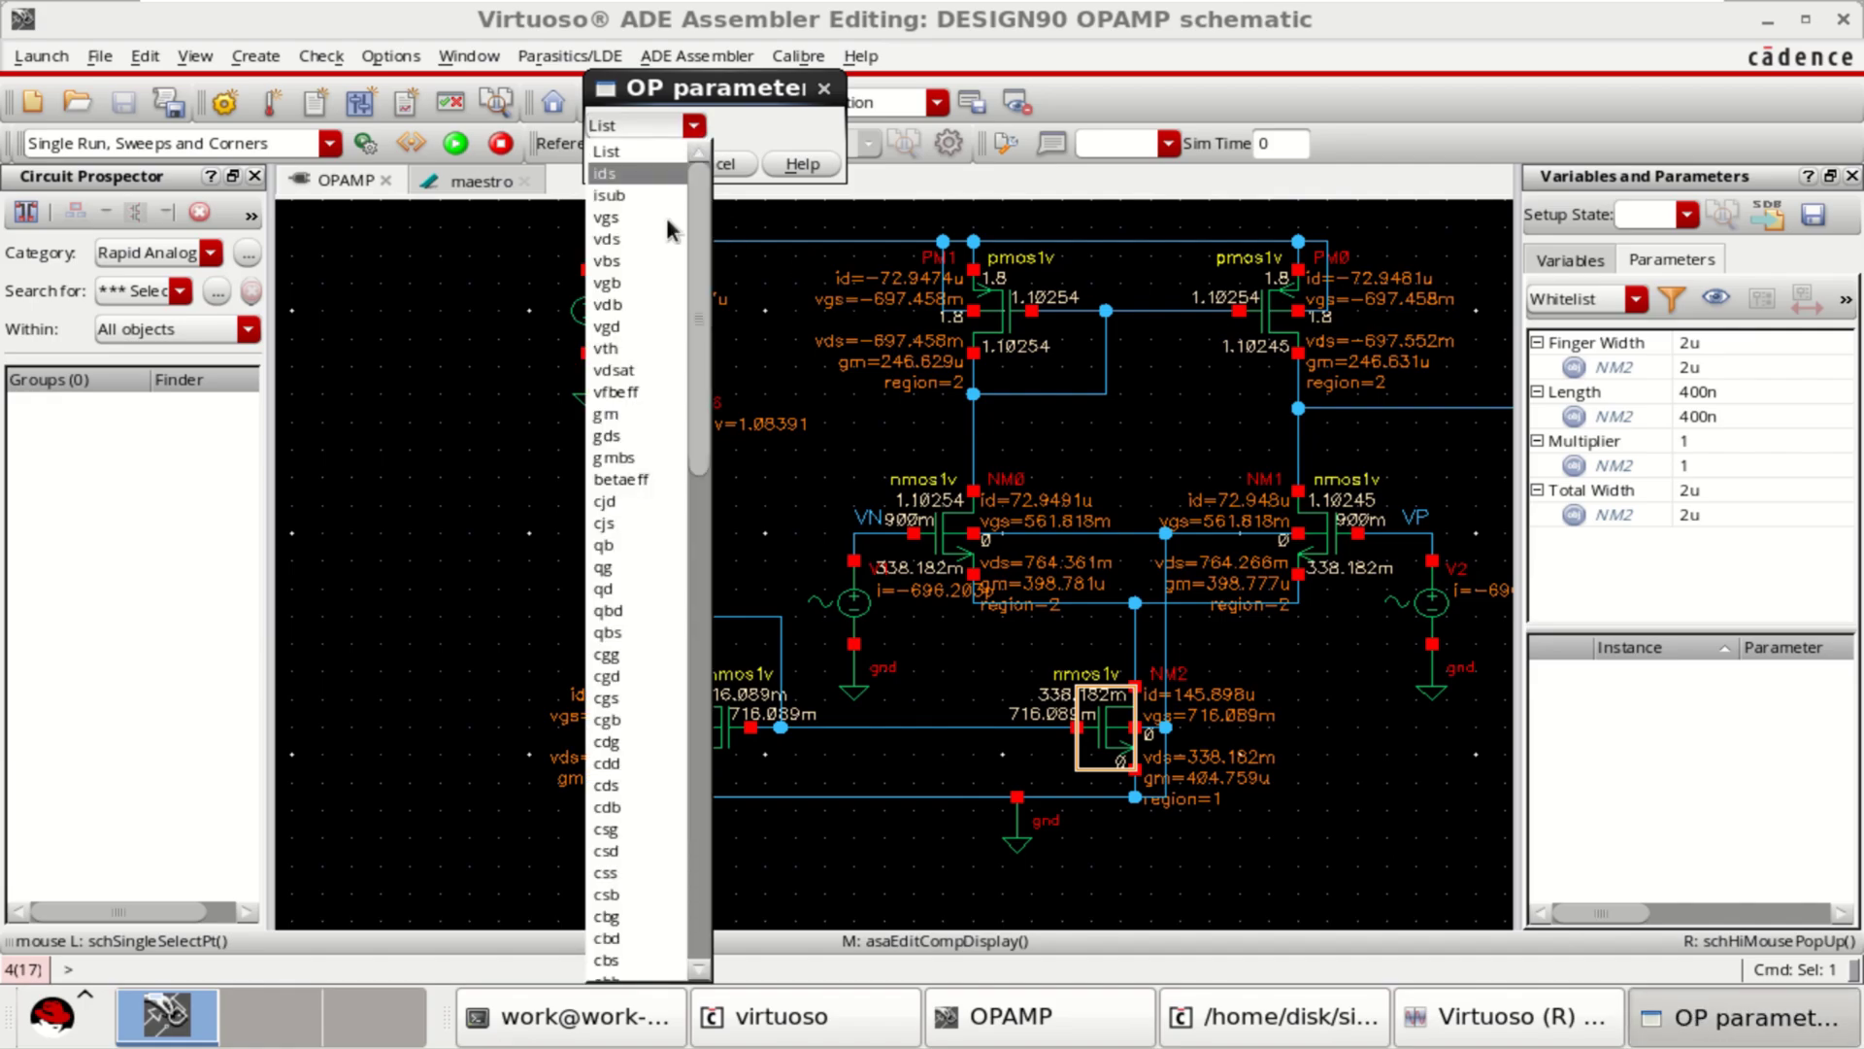
drag(697, 403, 695, 548)
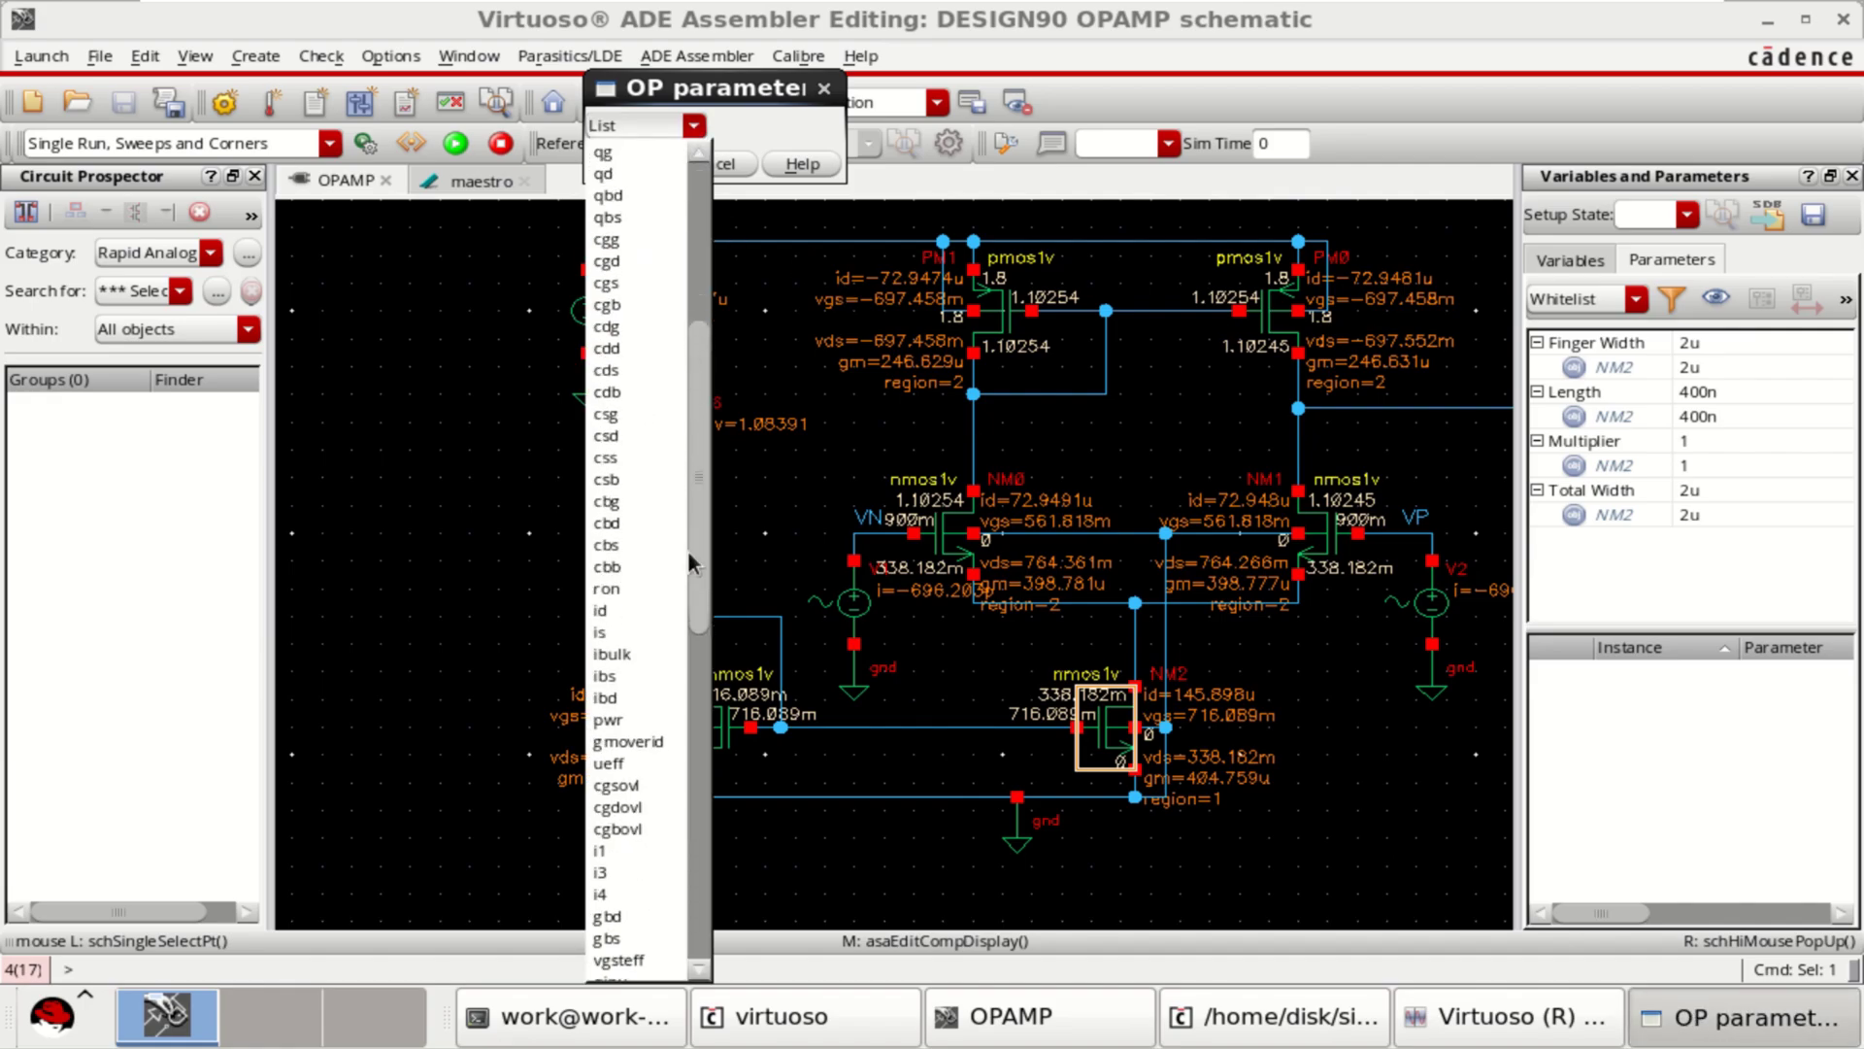
click(599, 610)
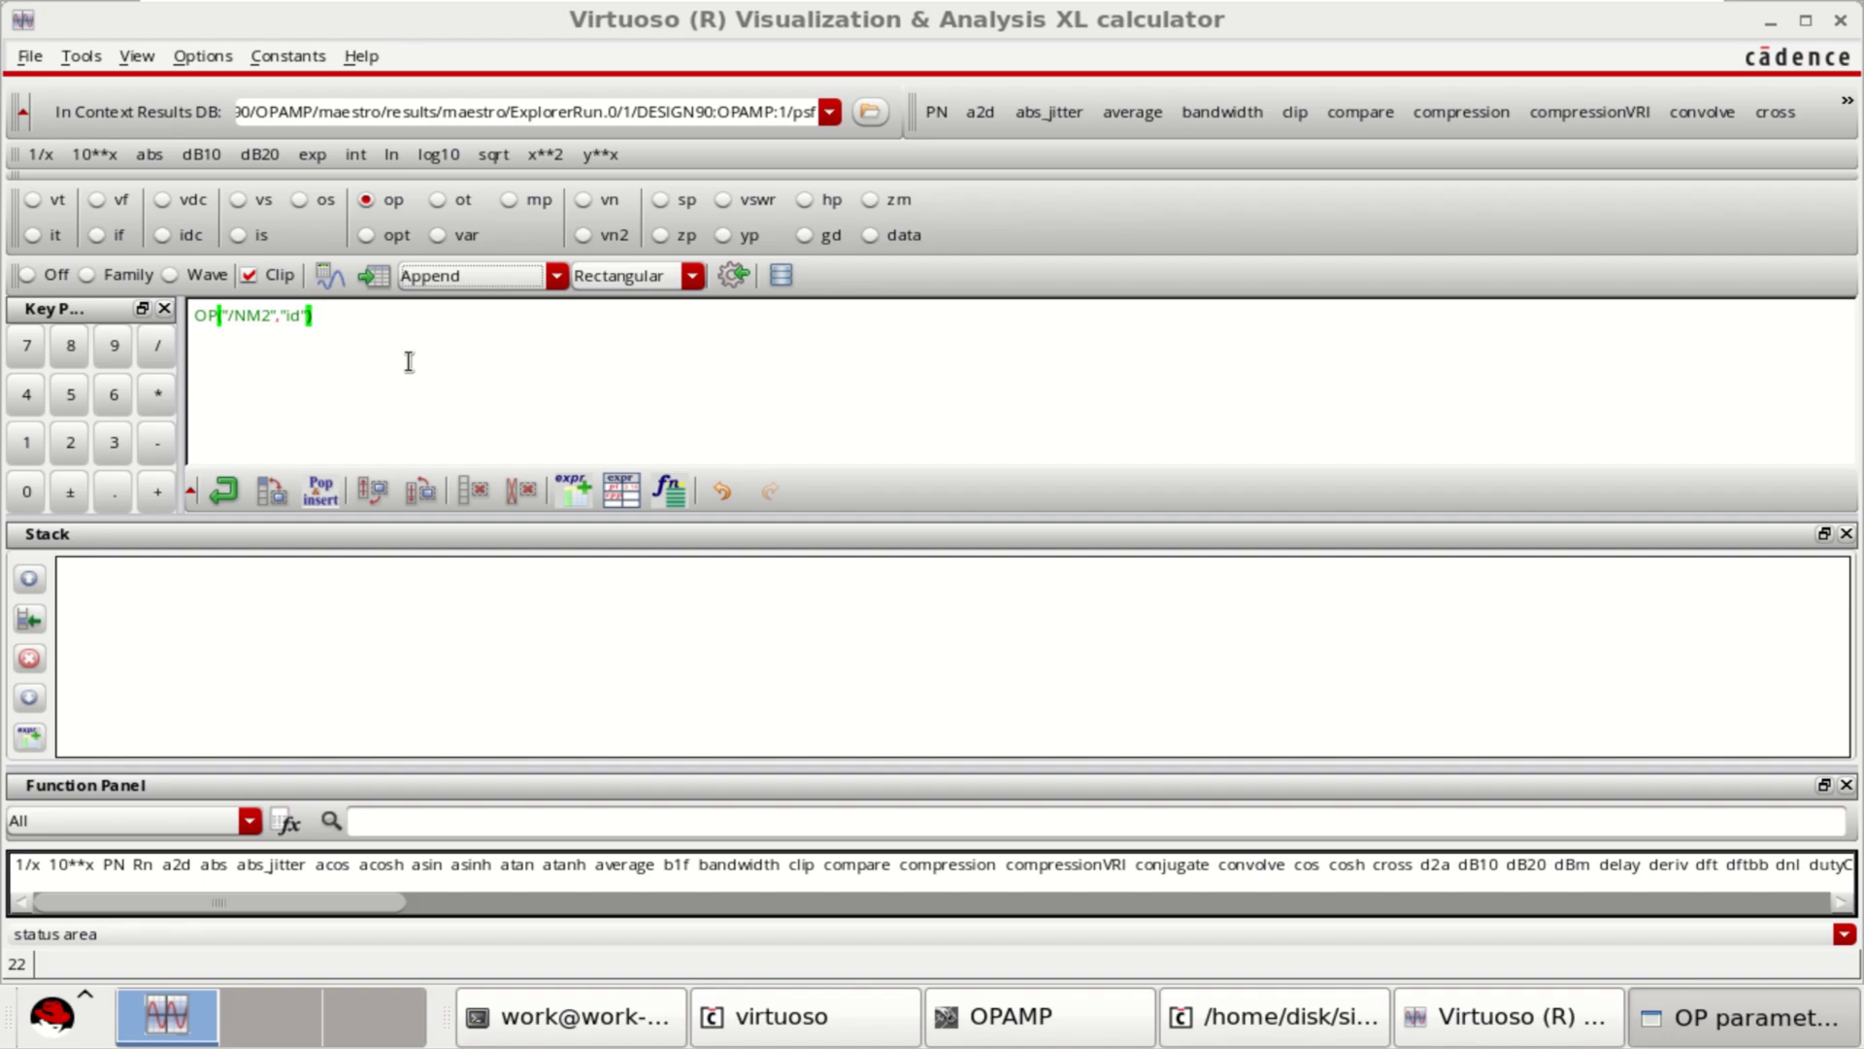
click(732, 276)
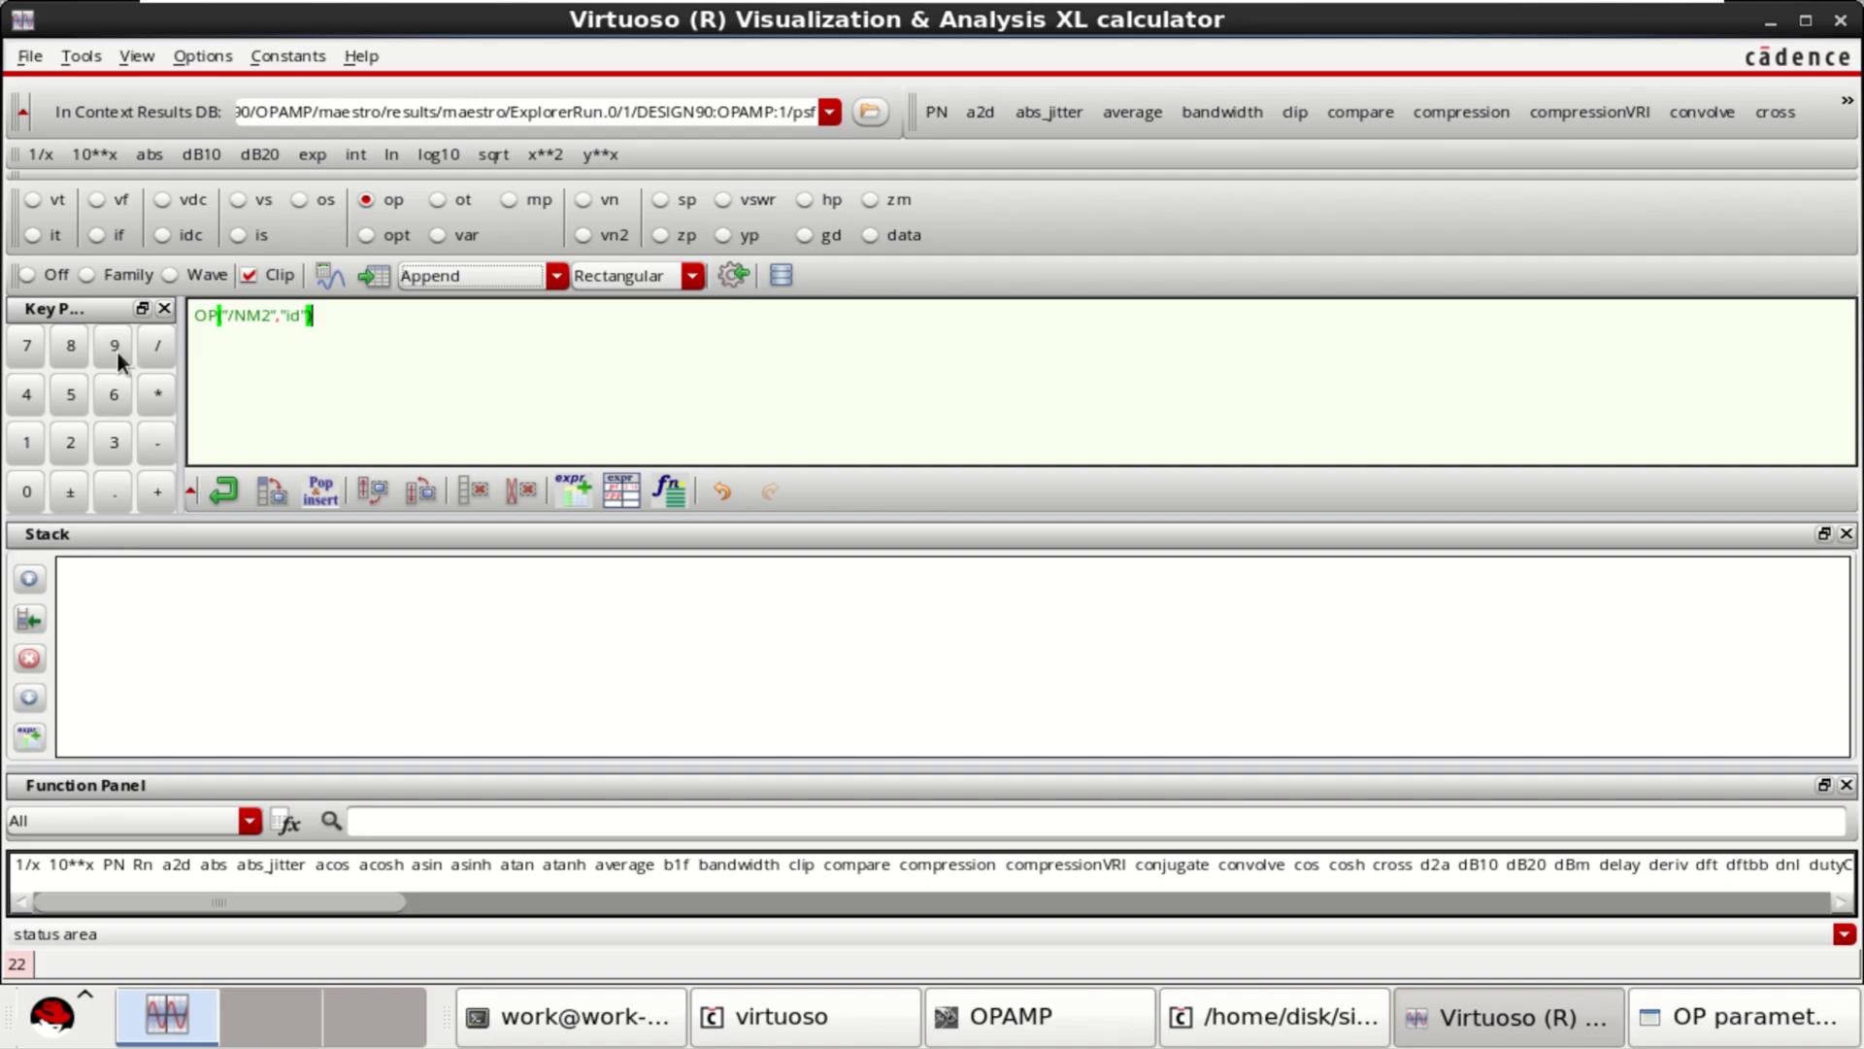
- Build and evaluate OP("/NM2","region") in the calculator, then close the calculator
click(27, 275)
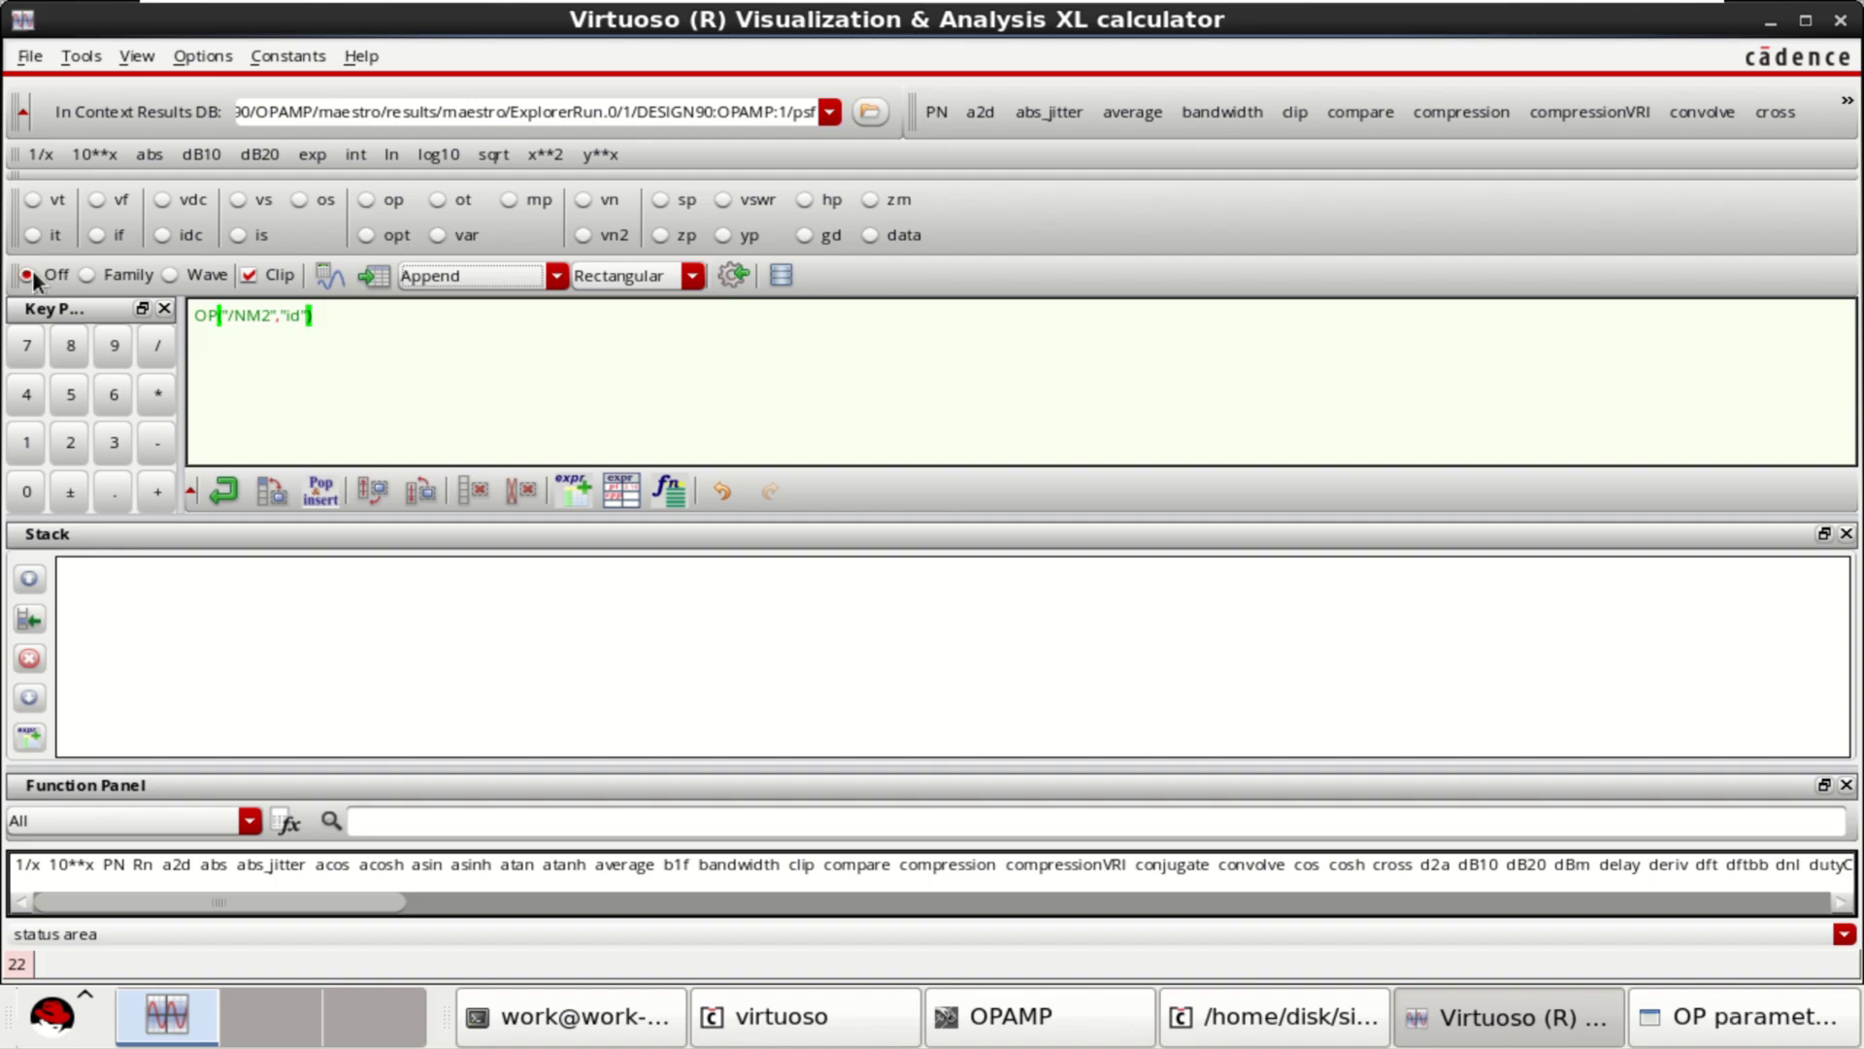
click(377, 198)
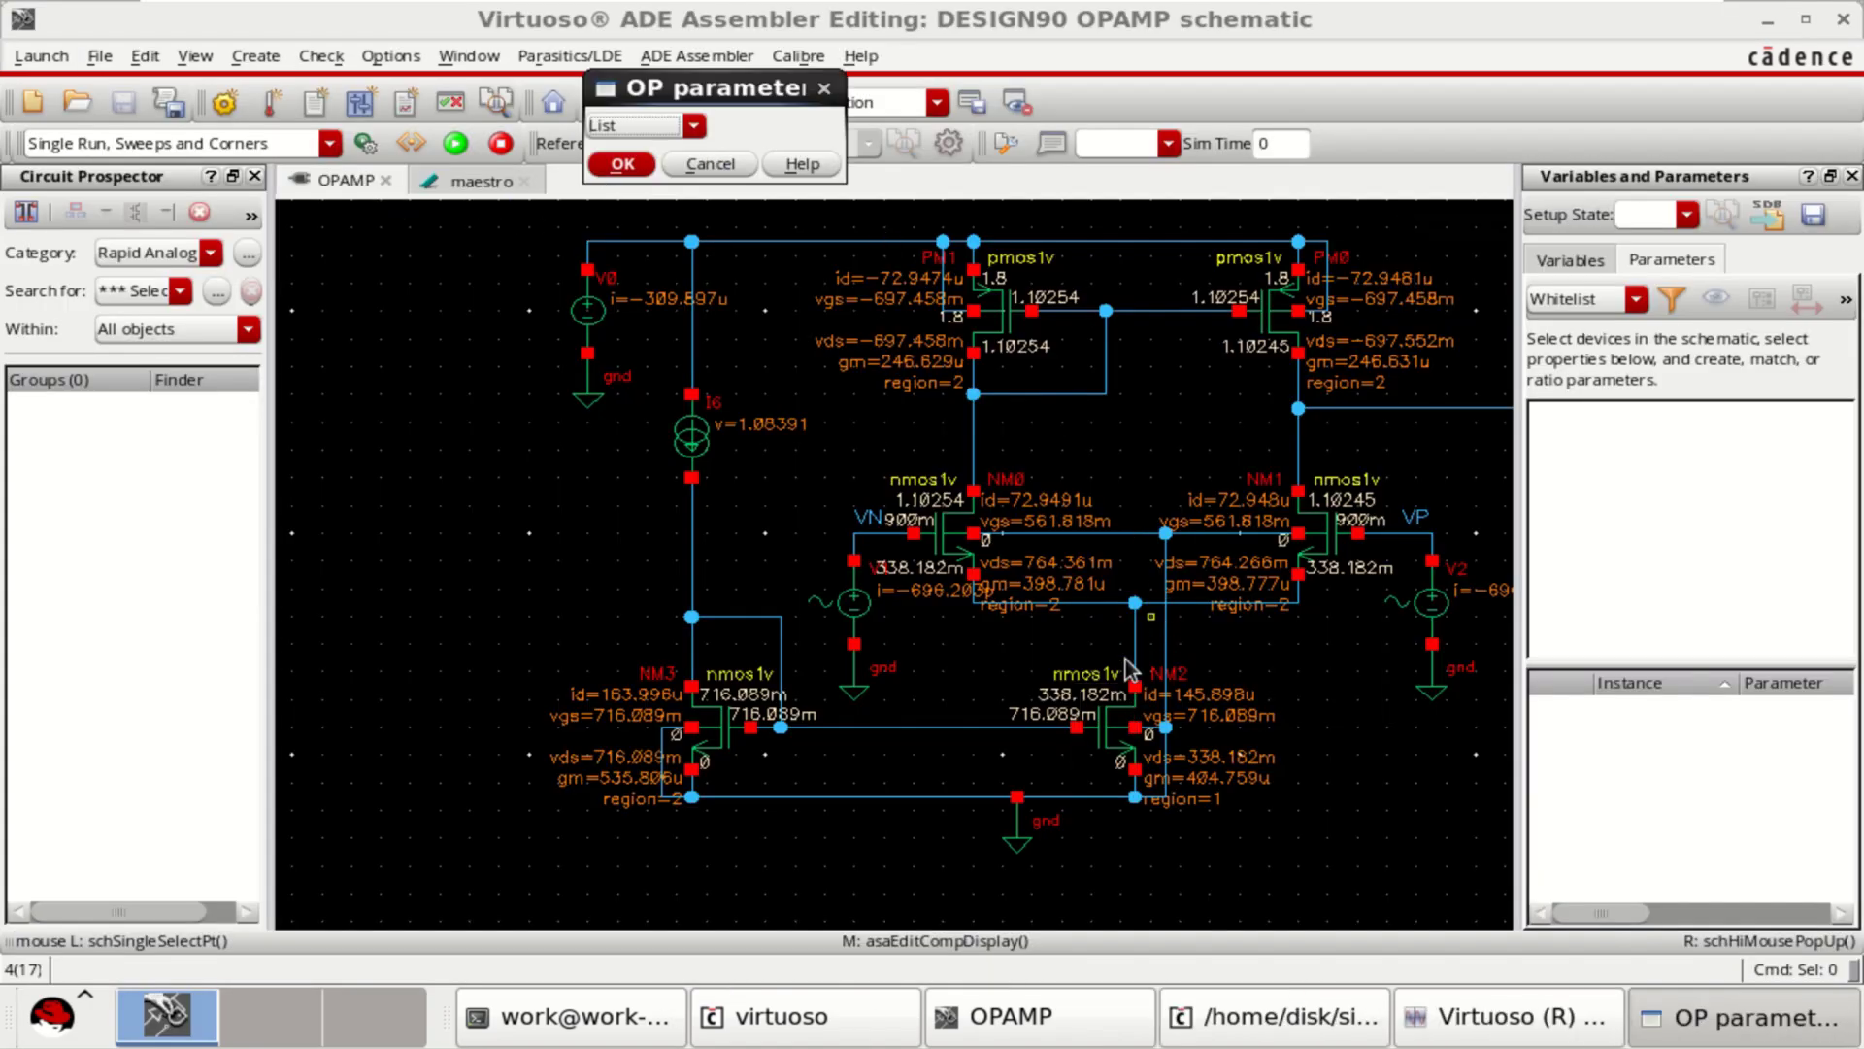
click(1111, 723)
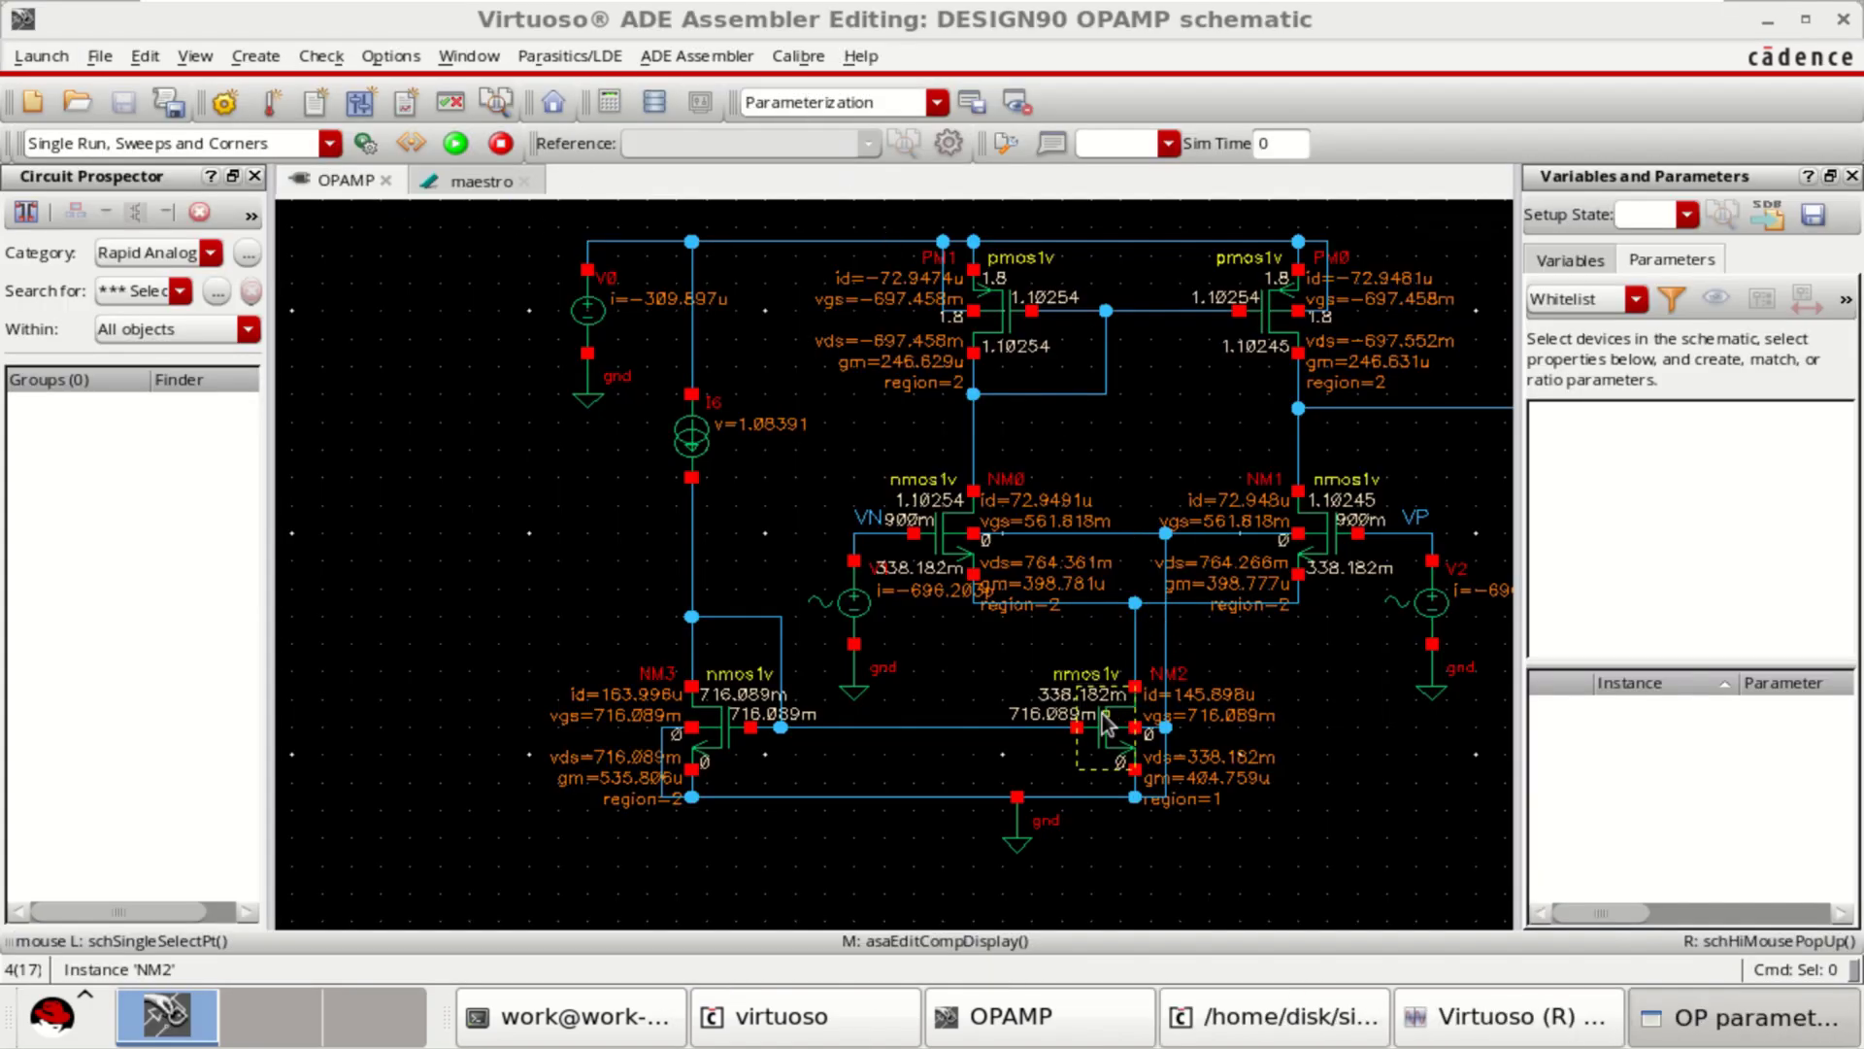
click(1738, 1019)
click(693, 125)
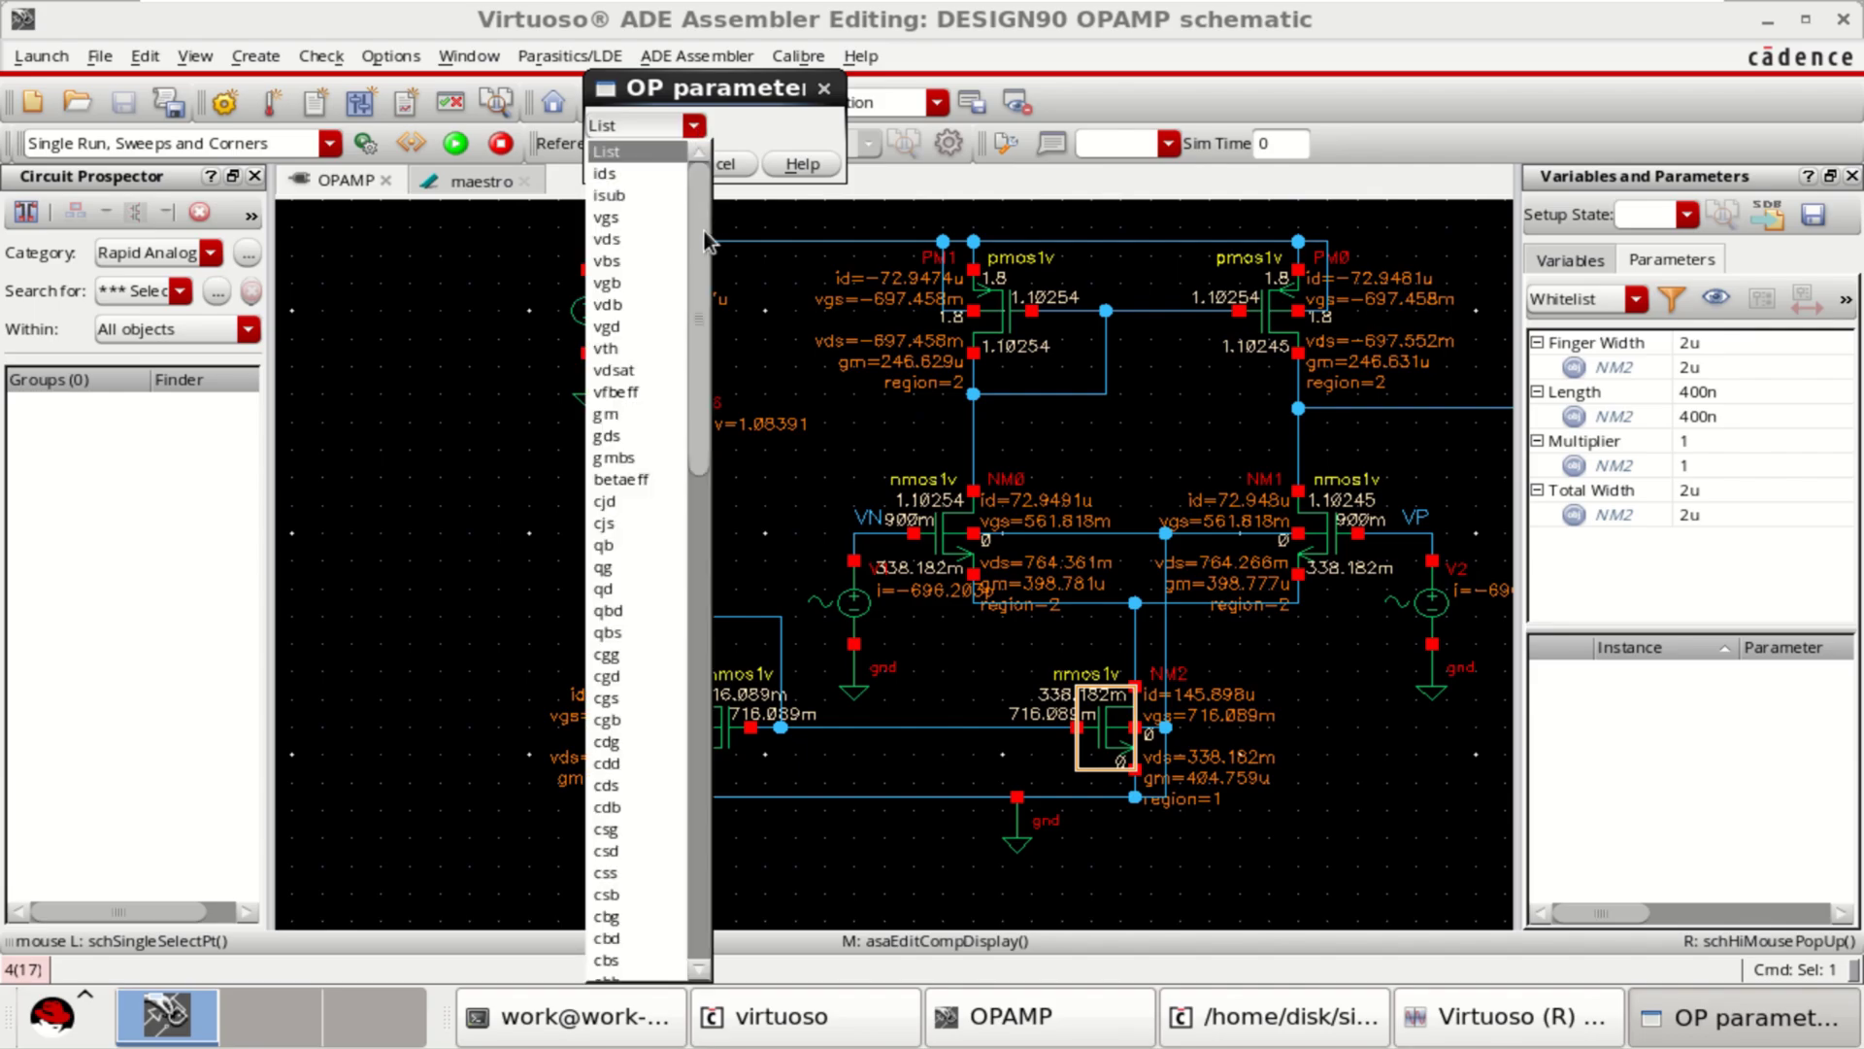
drag(703, 231, 685, 769)
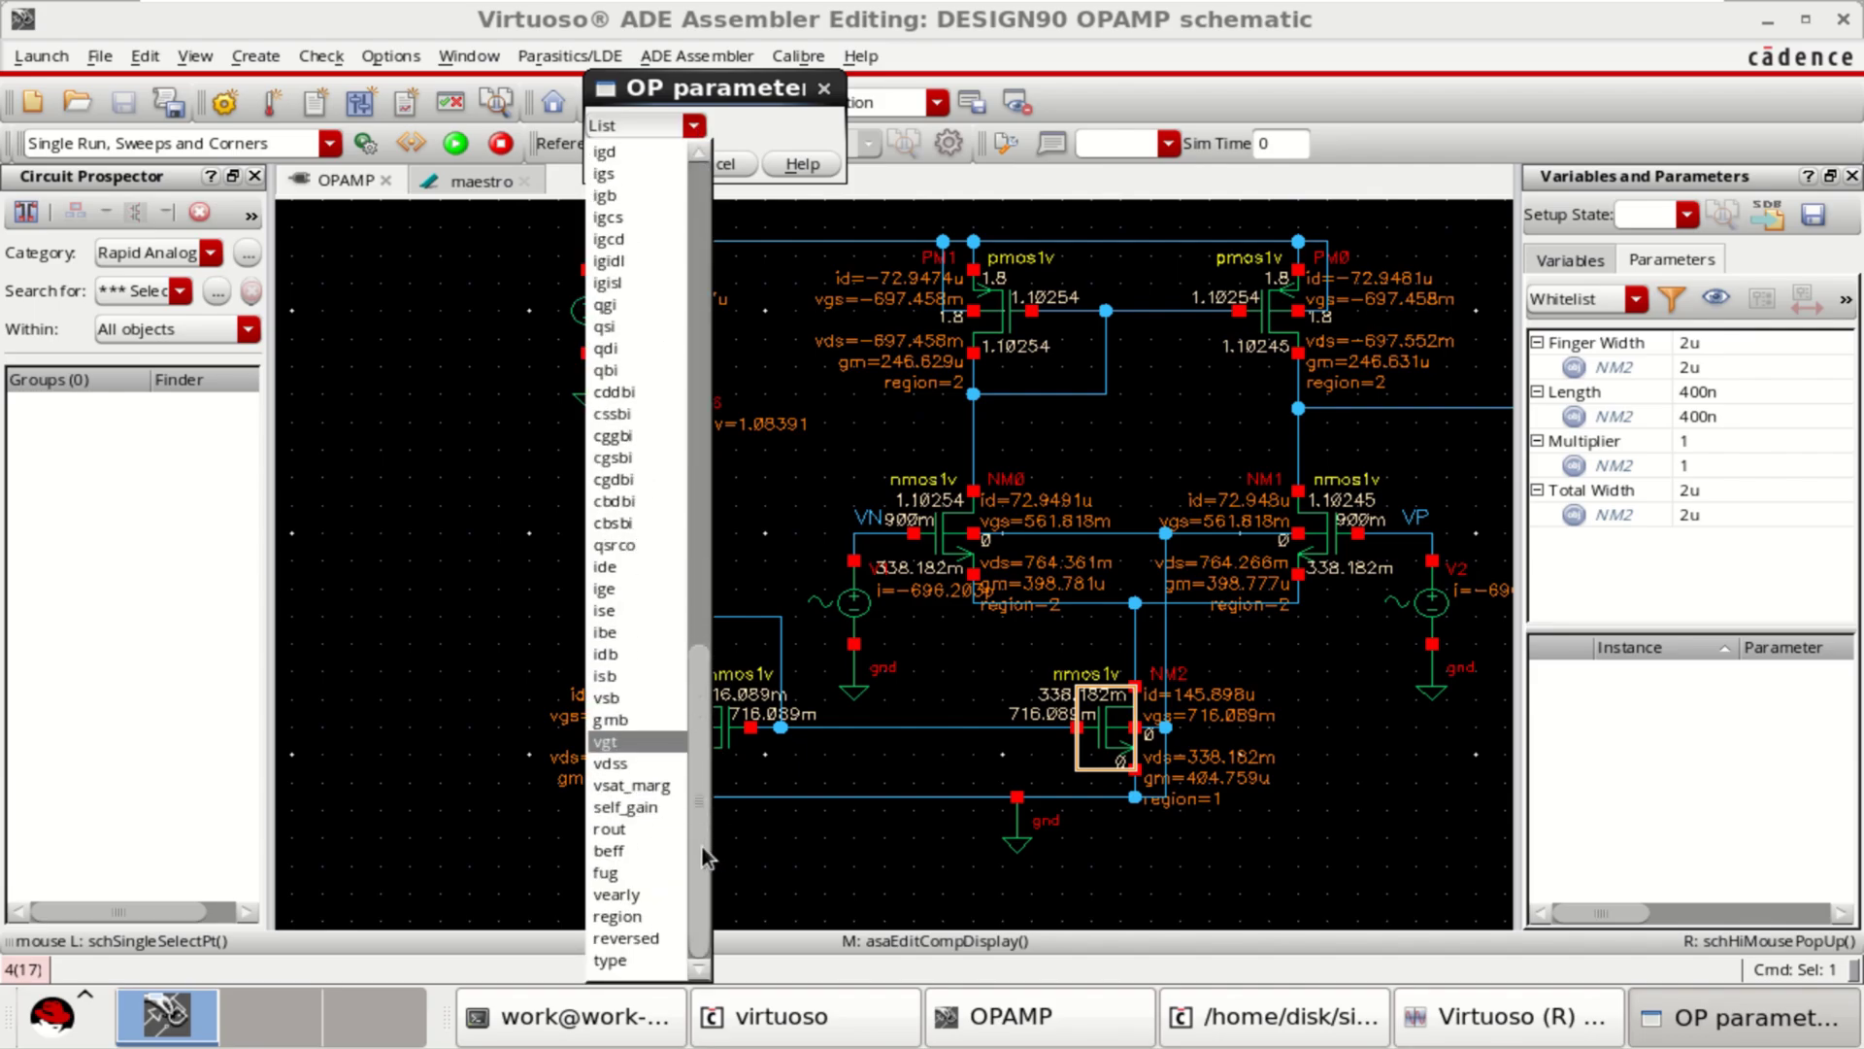
click(648, 917)
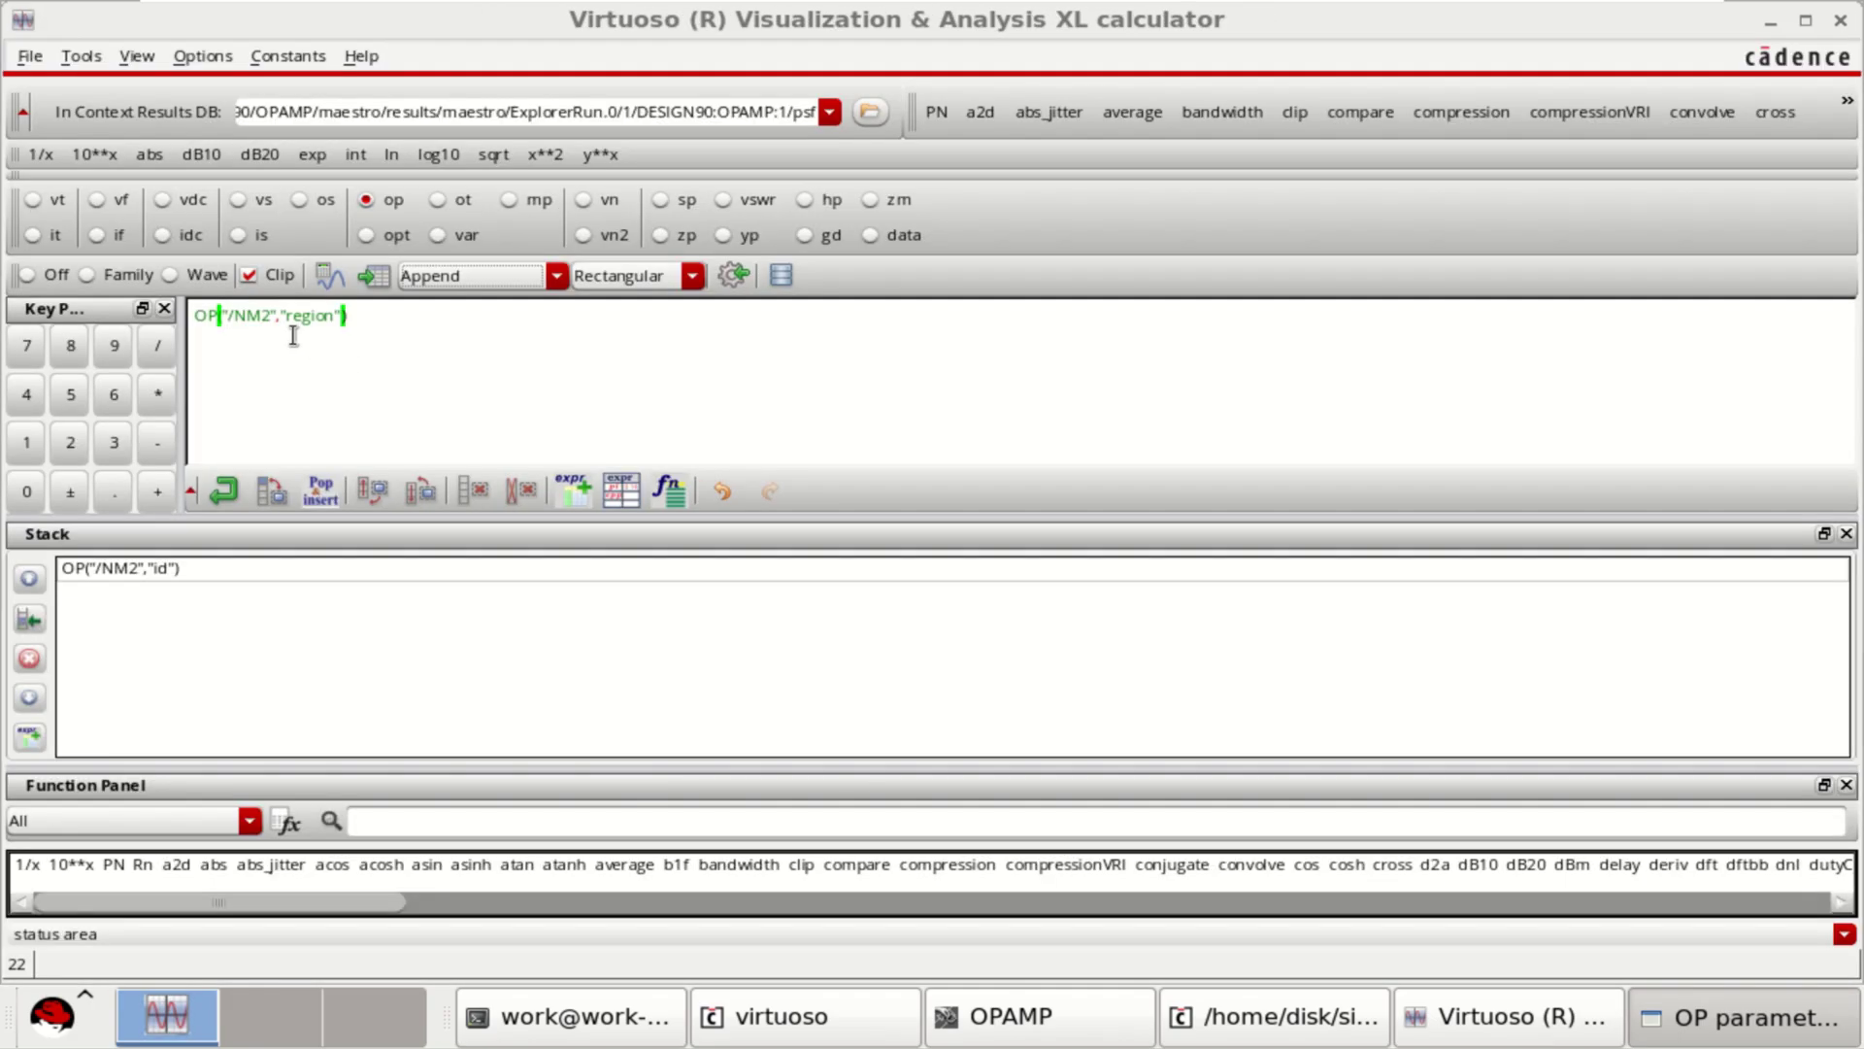
click(734, 275)
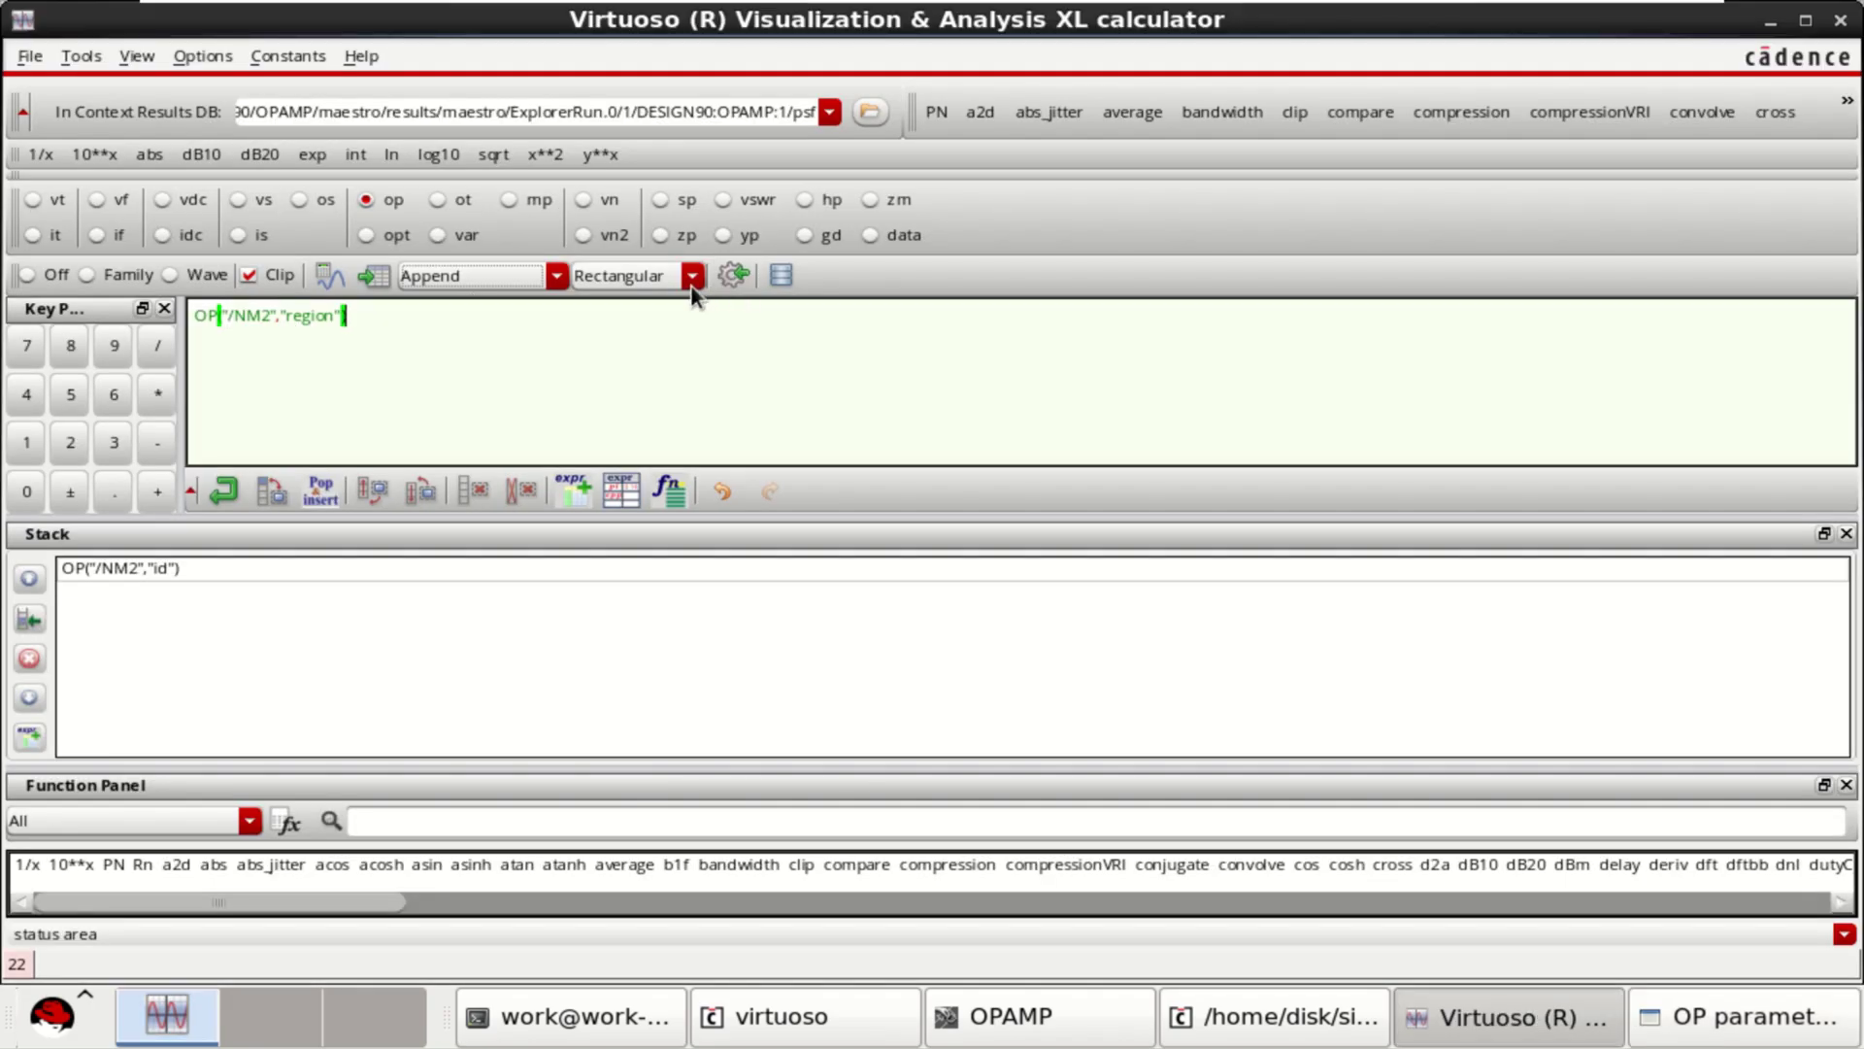
click(1840, 20)
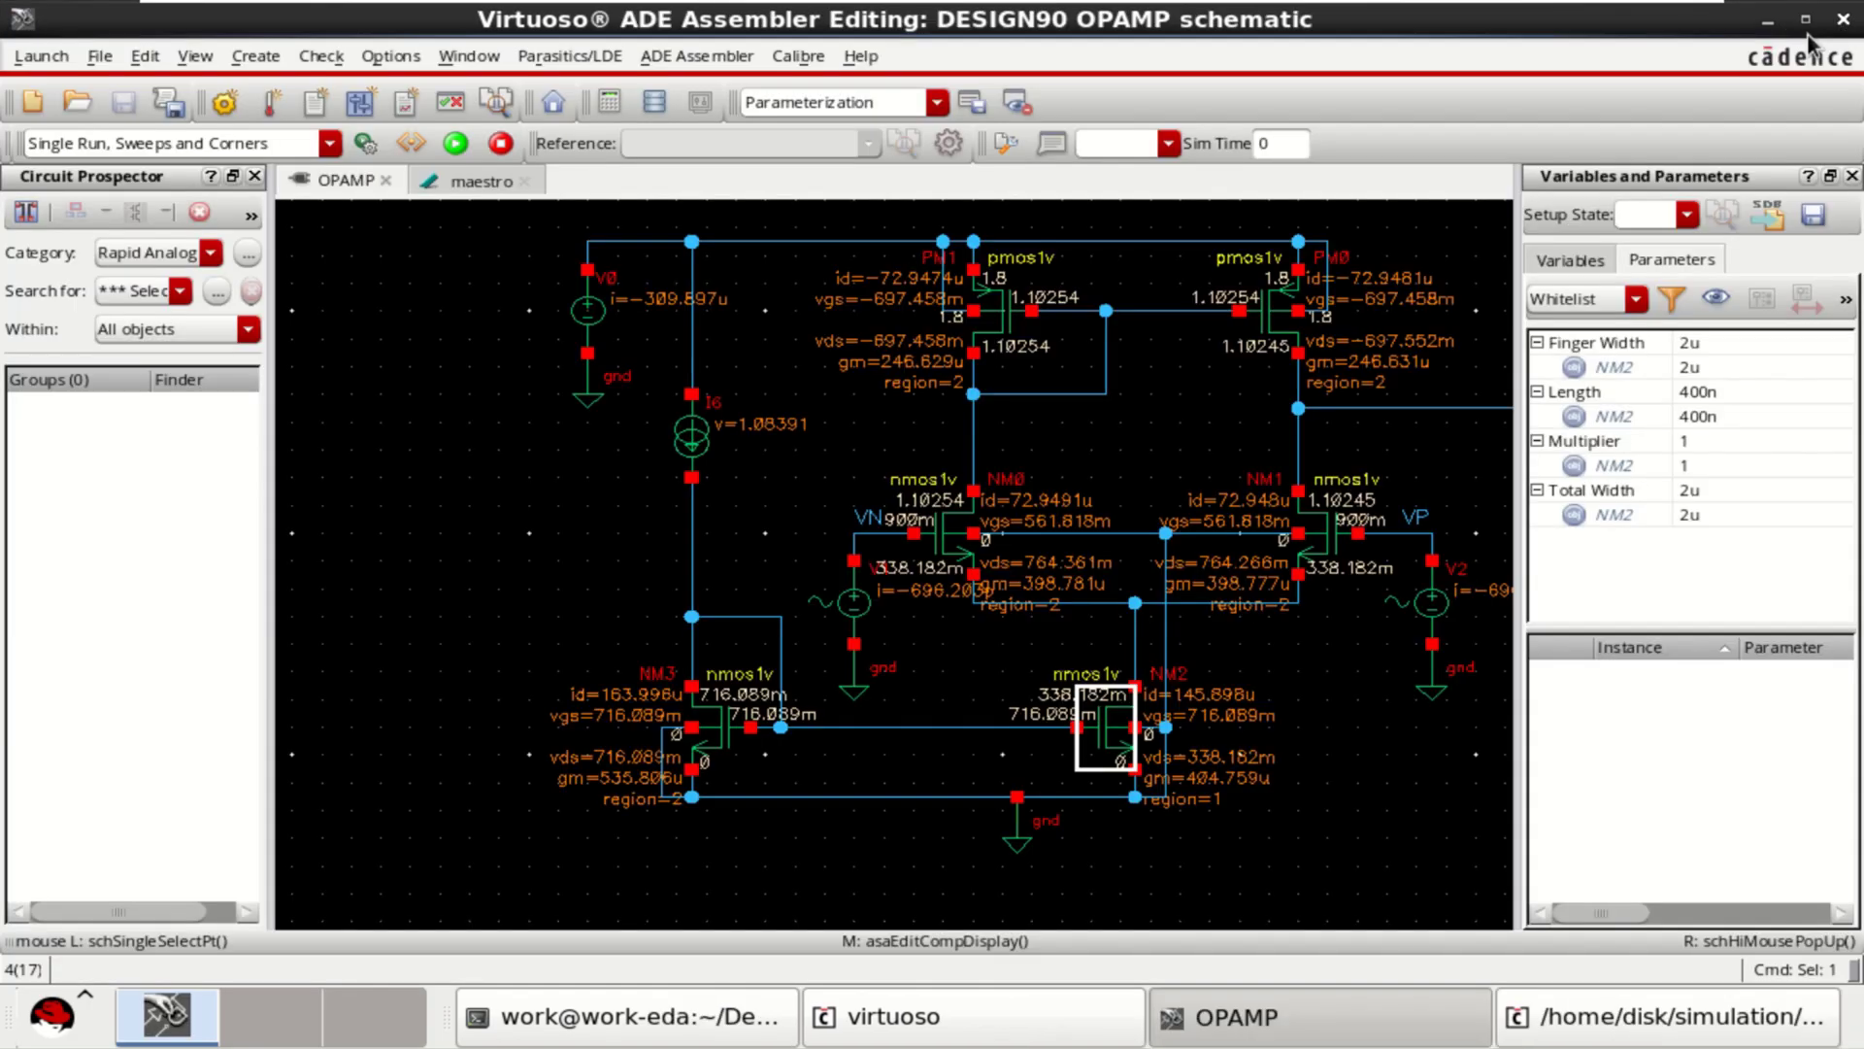
- In the maestro outputs table, delete the empty first output row
click(479, 183)
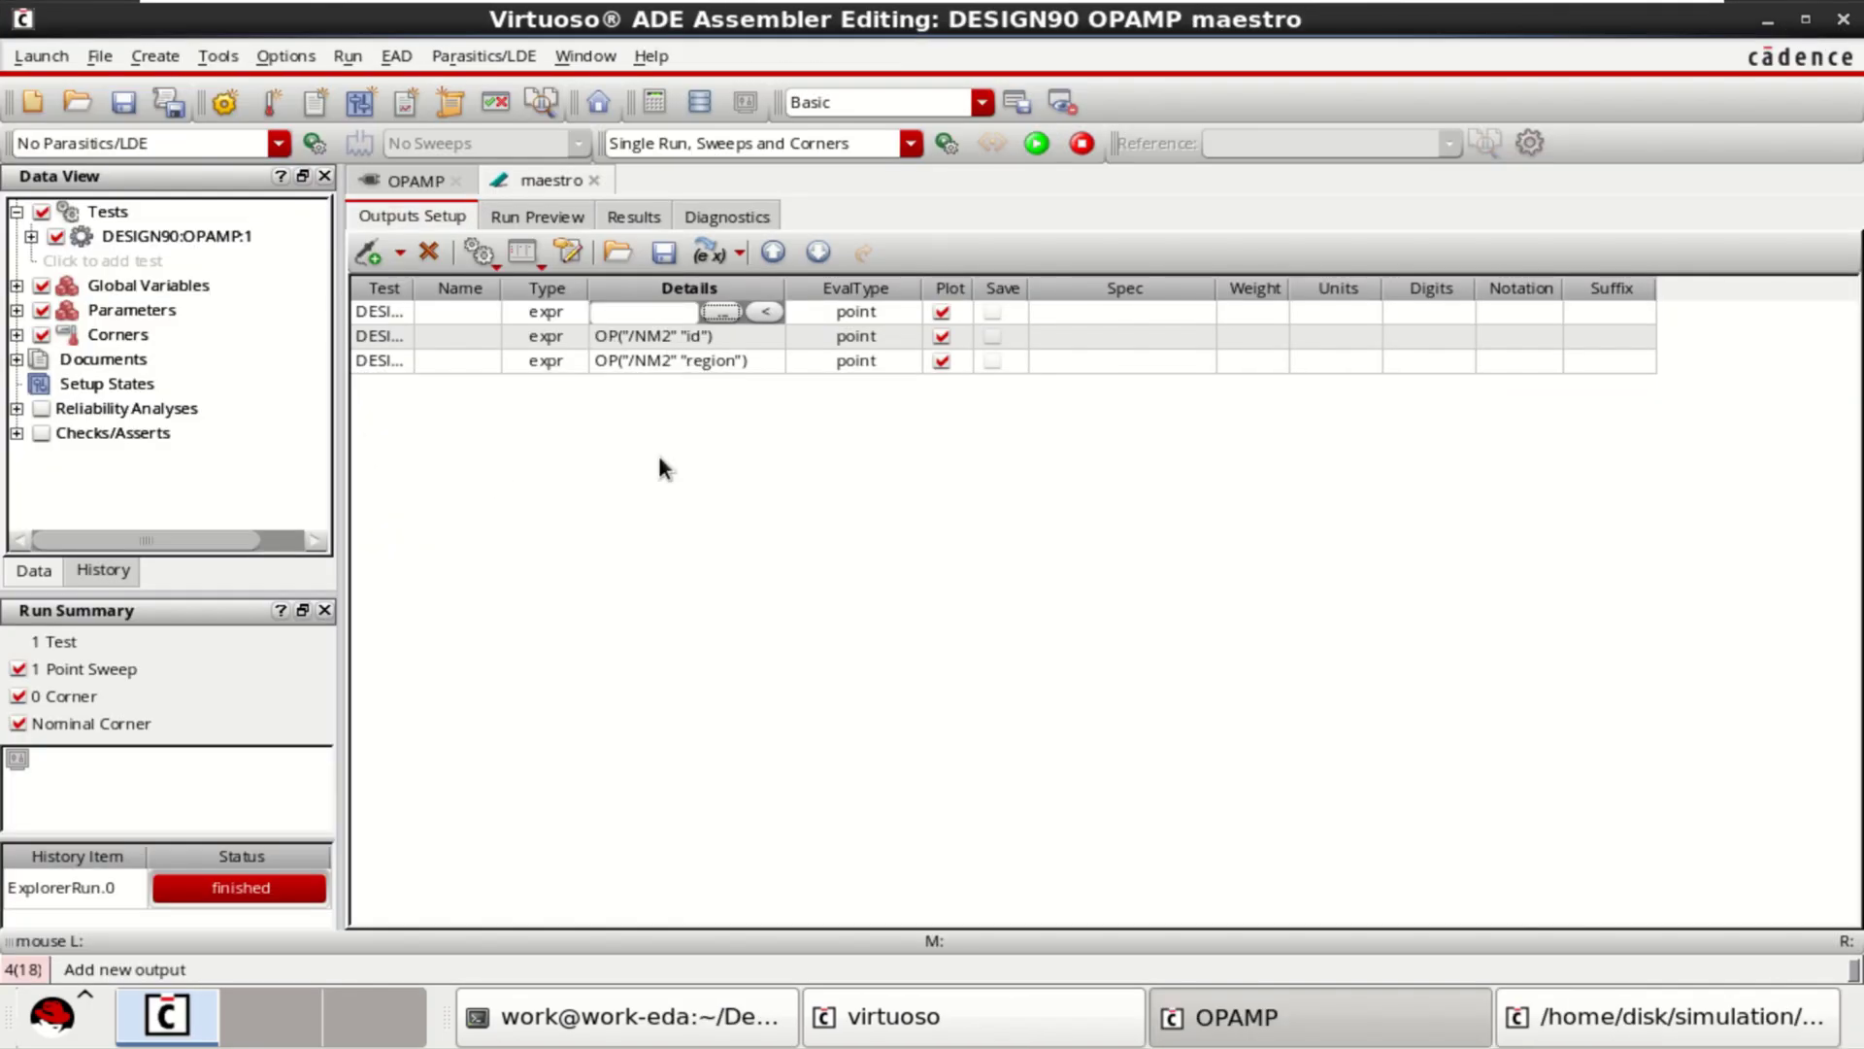
click(452, 311)
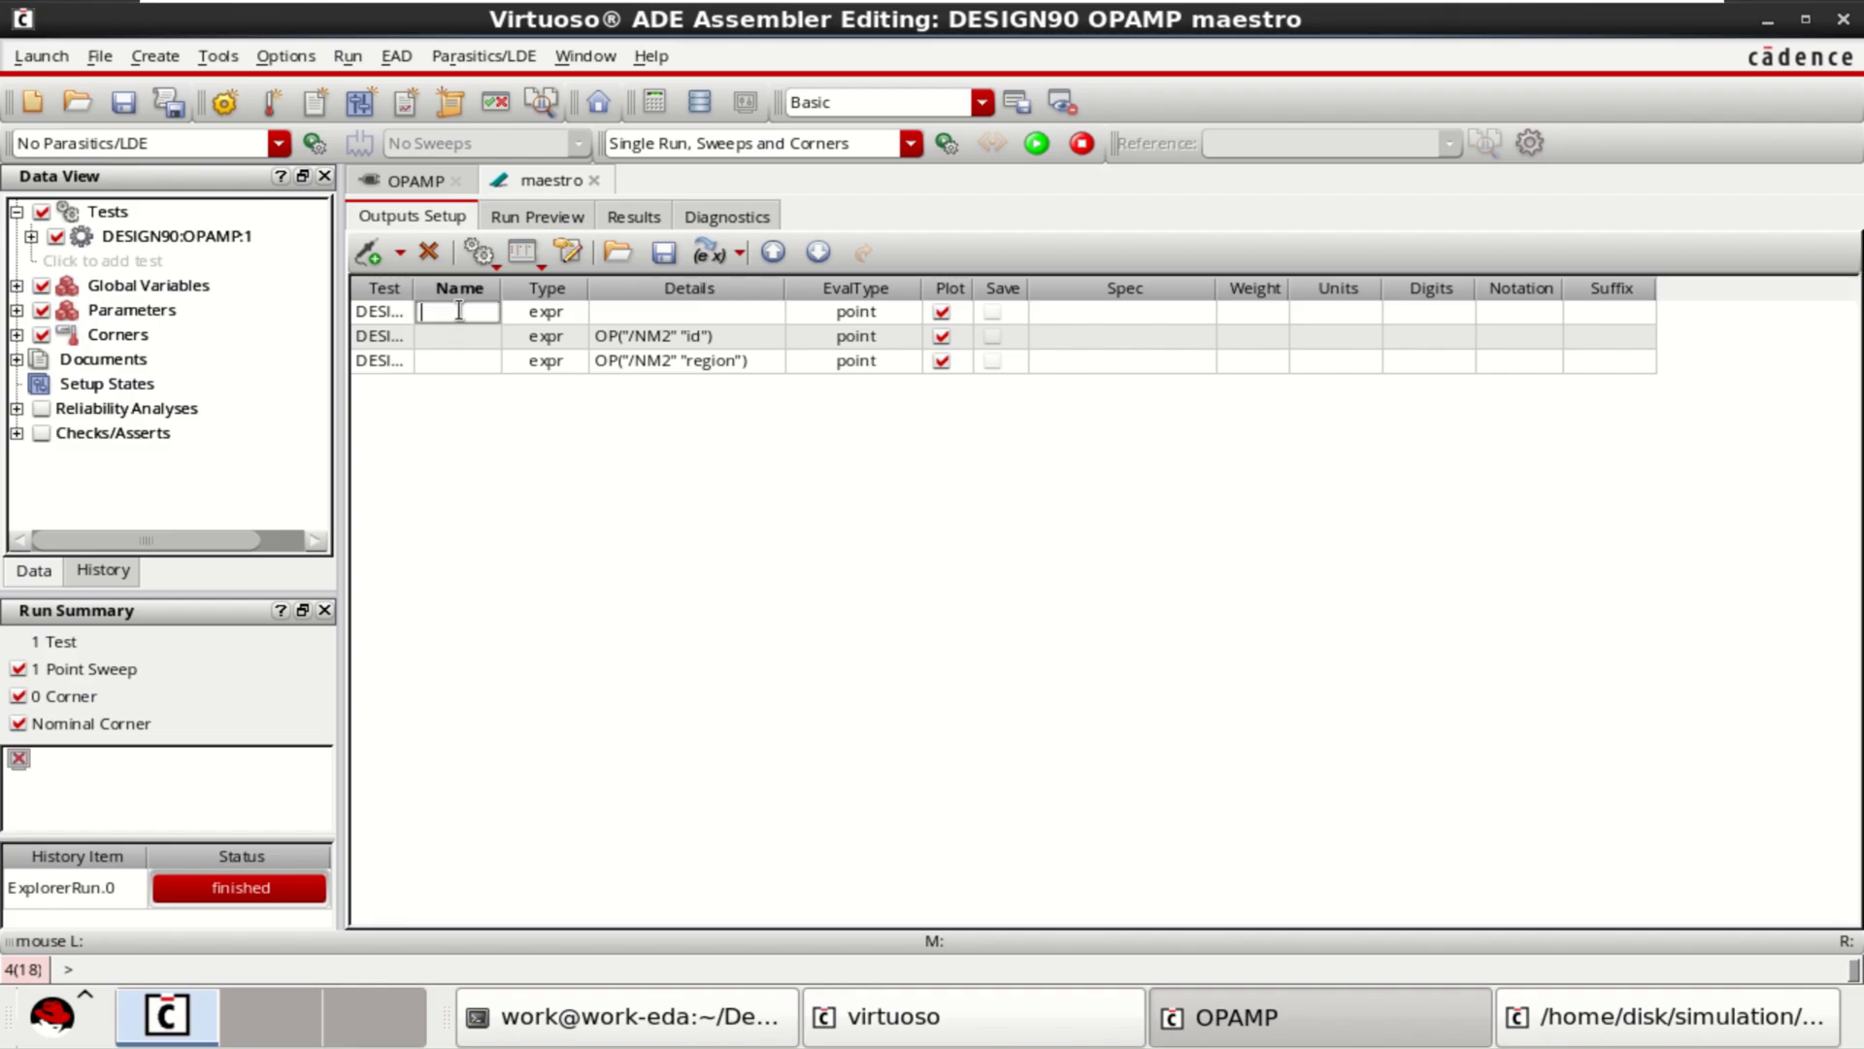
click(381, 318)
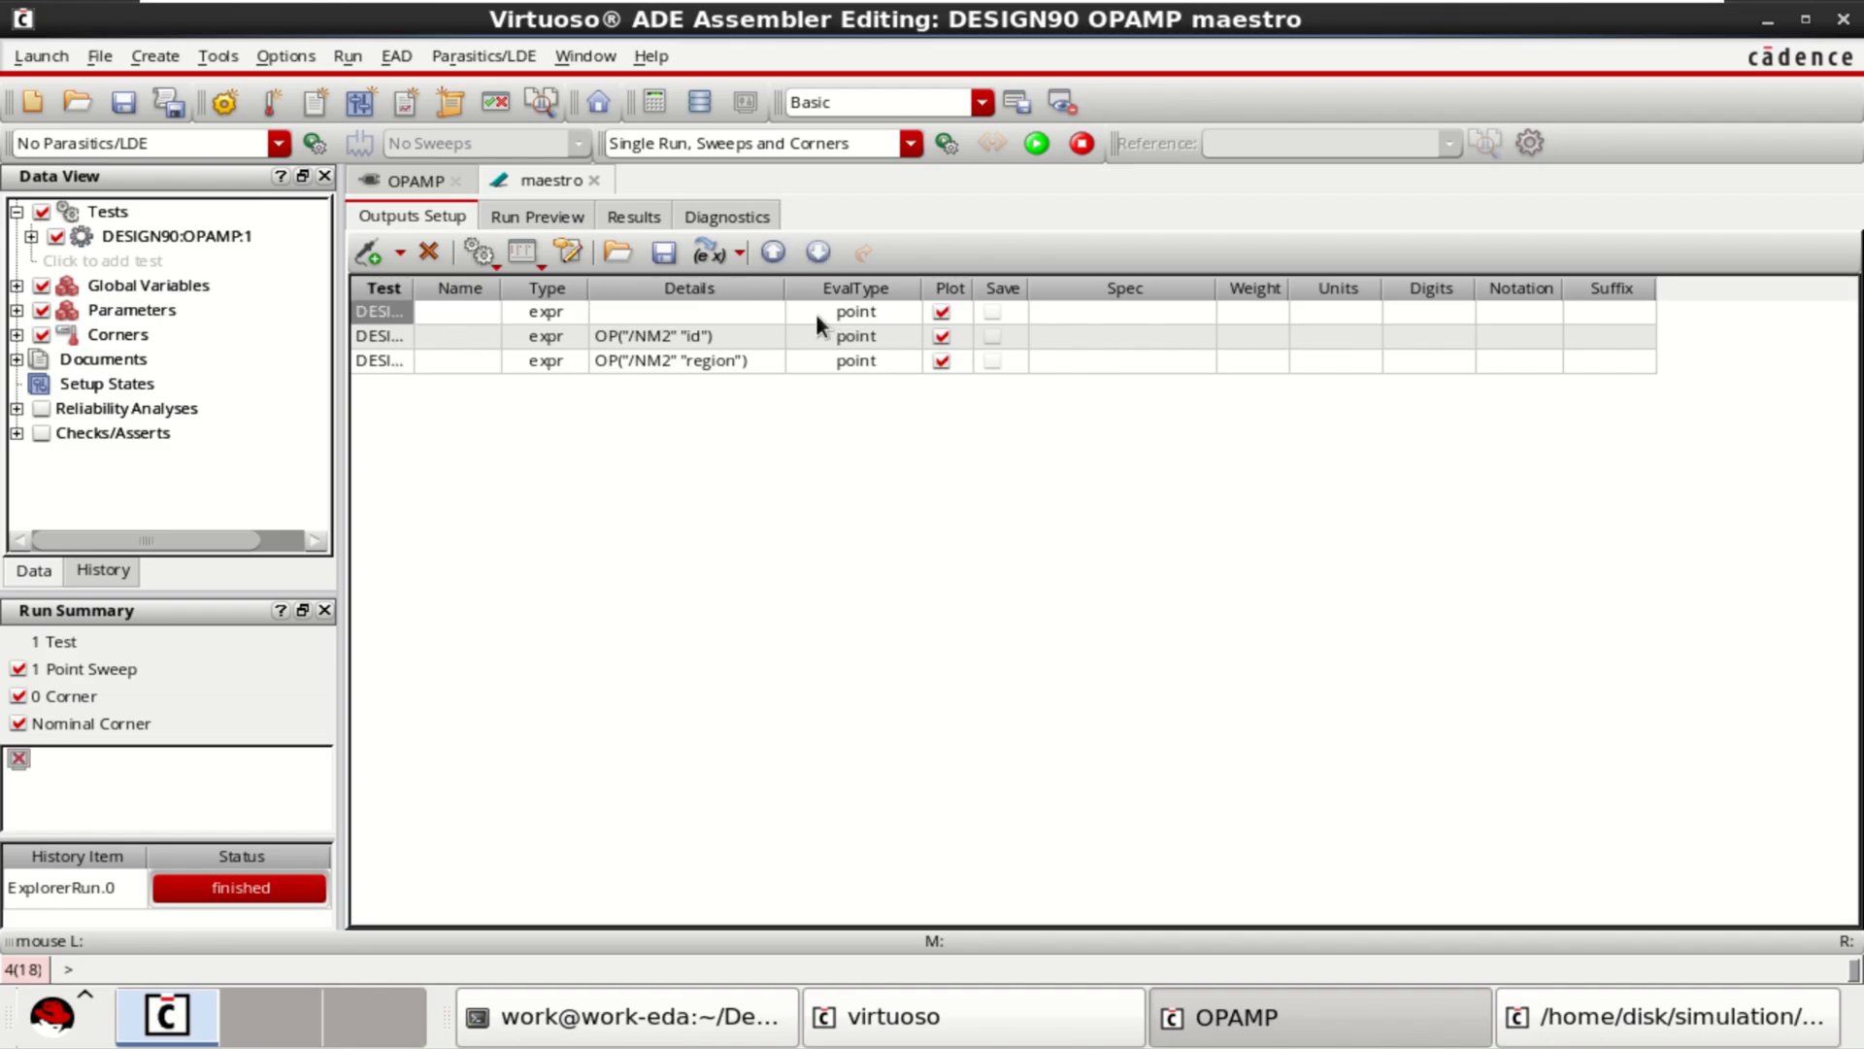
right_click(390, 320)
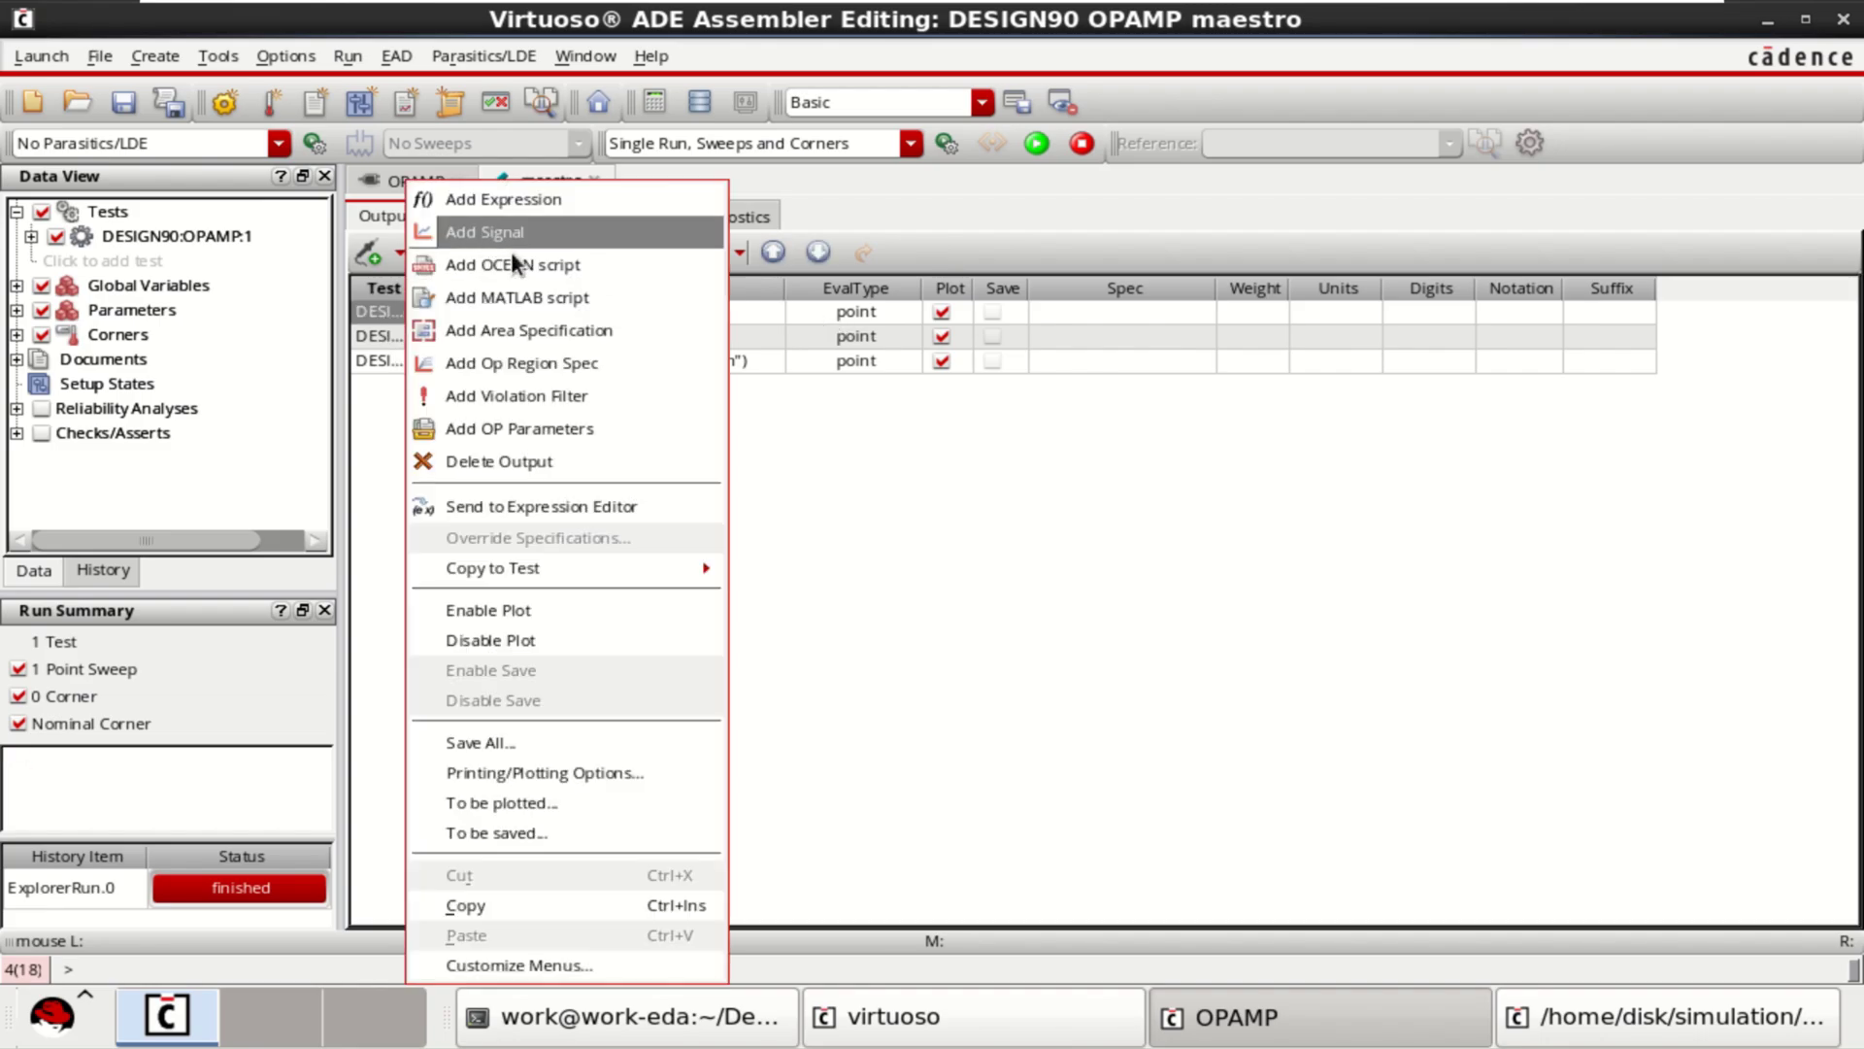
click(521, 461)
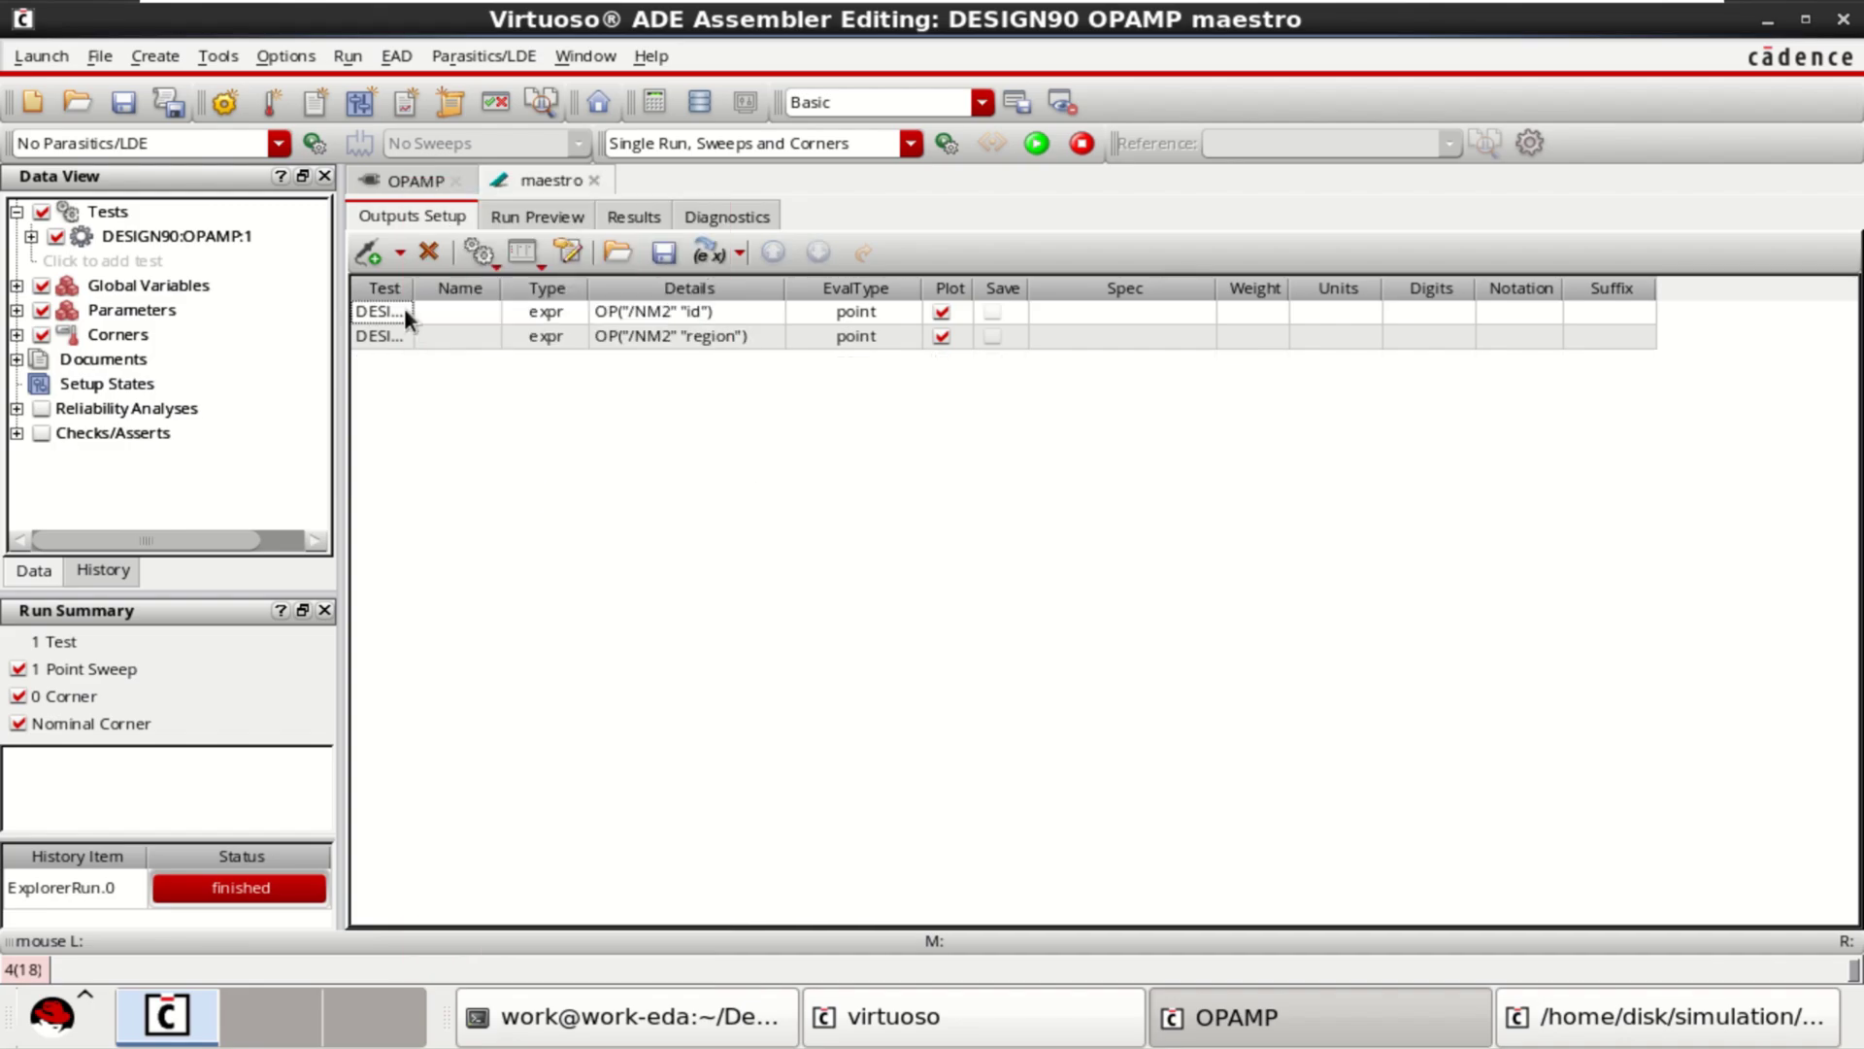
- Name the NM2 id output Current and the region output Region
click(452, 309)
click(458, 310)
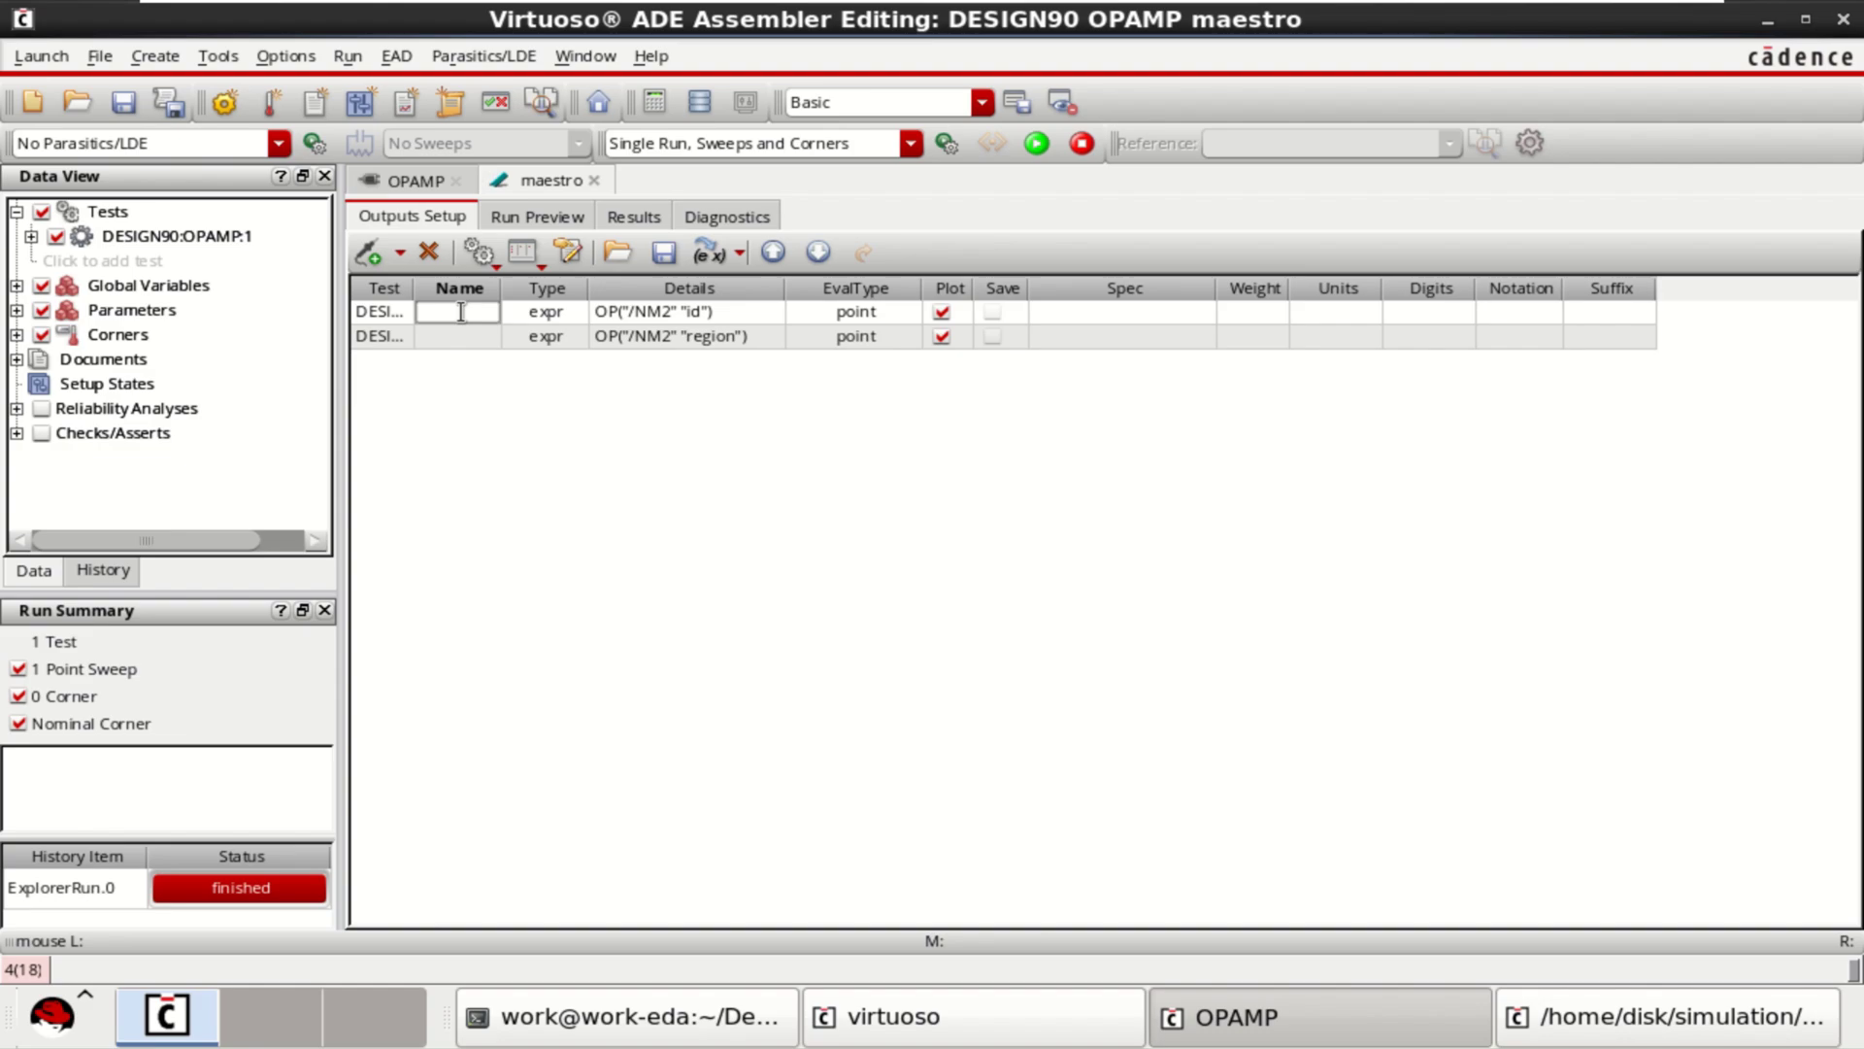
text(current)
key(Return)
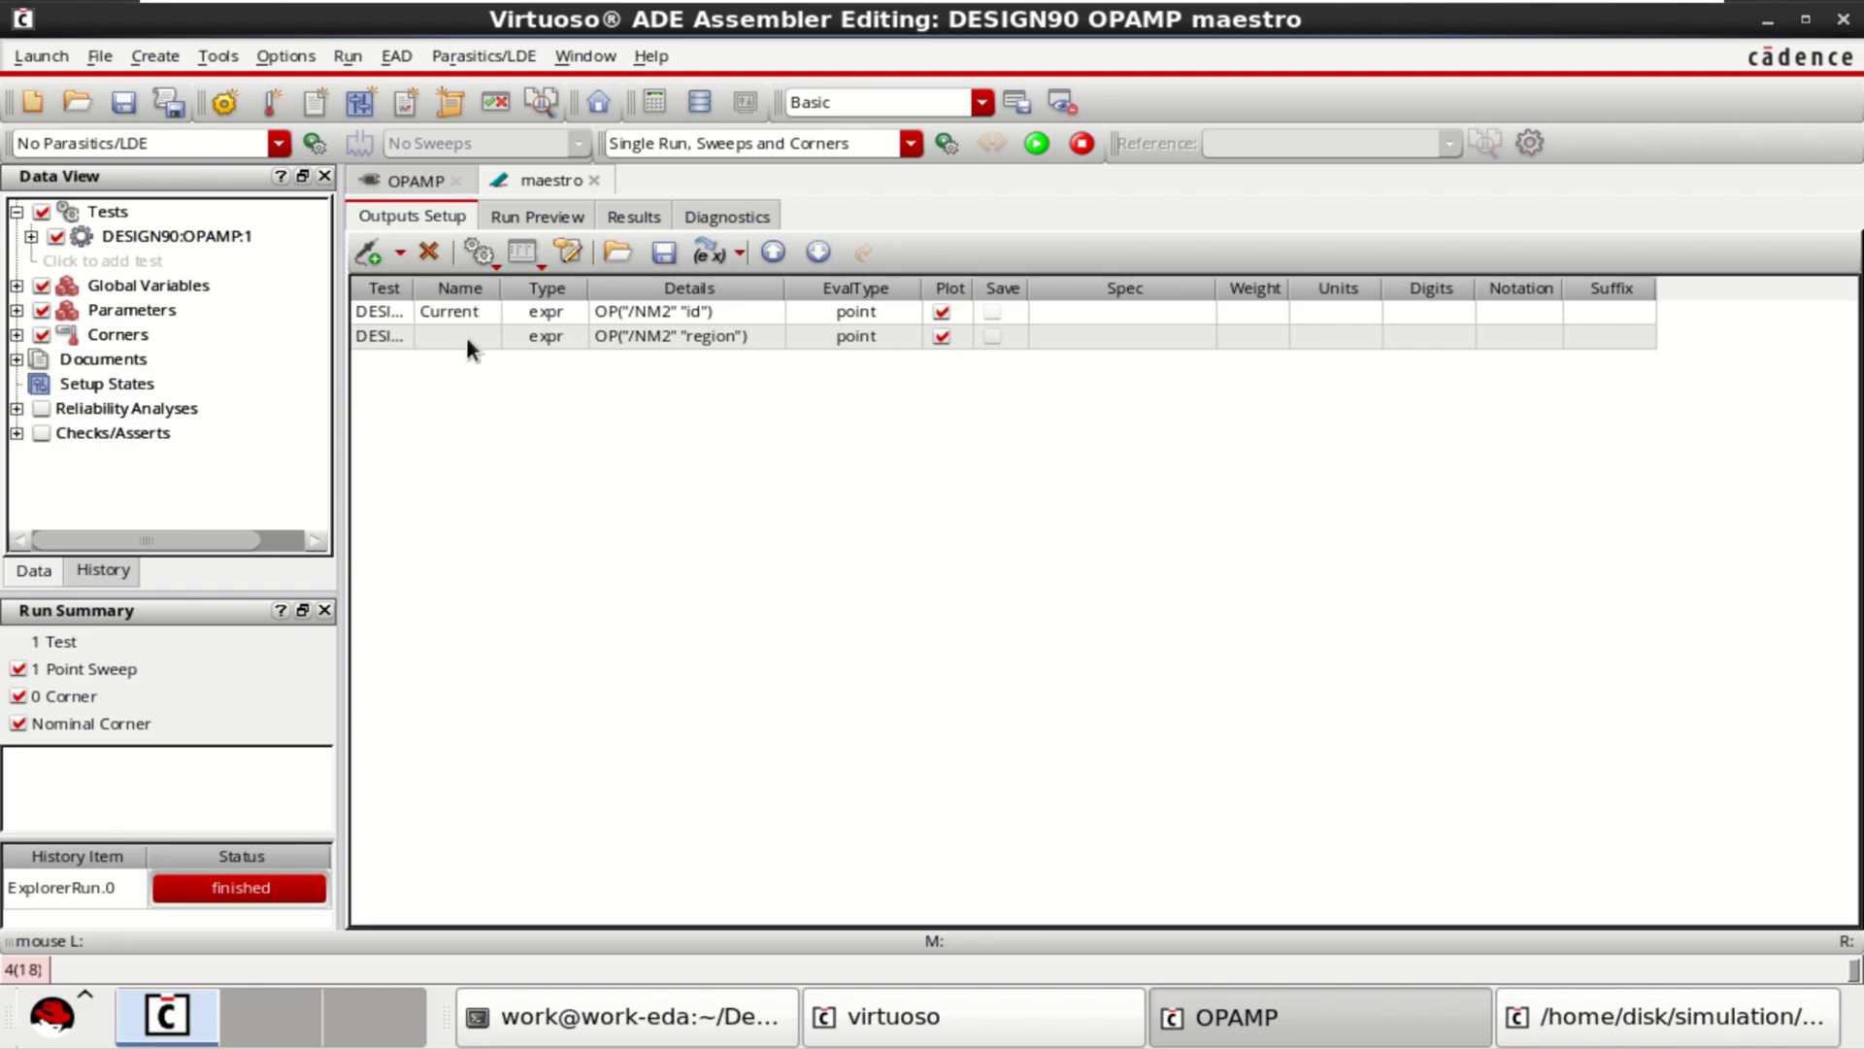
double_click(465, 336)
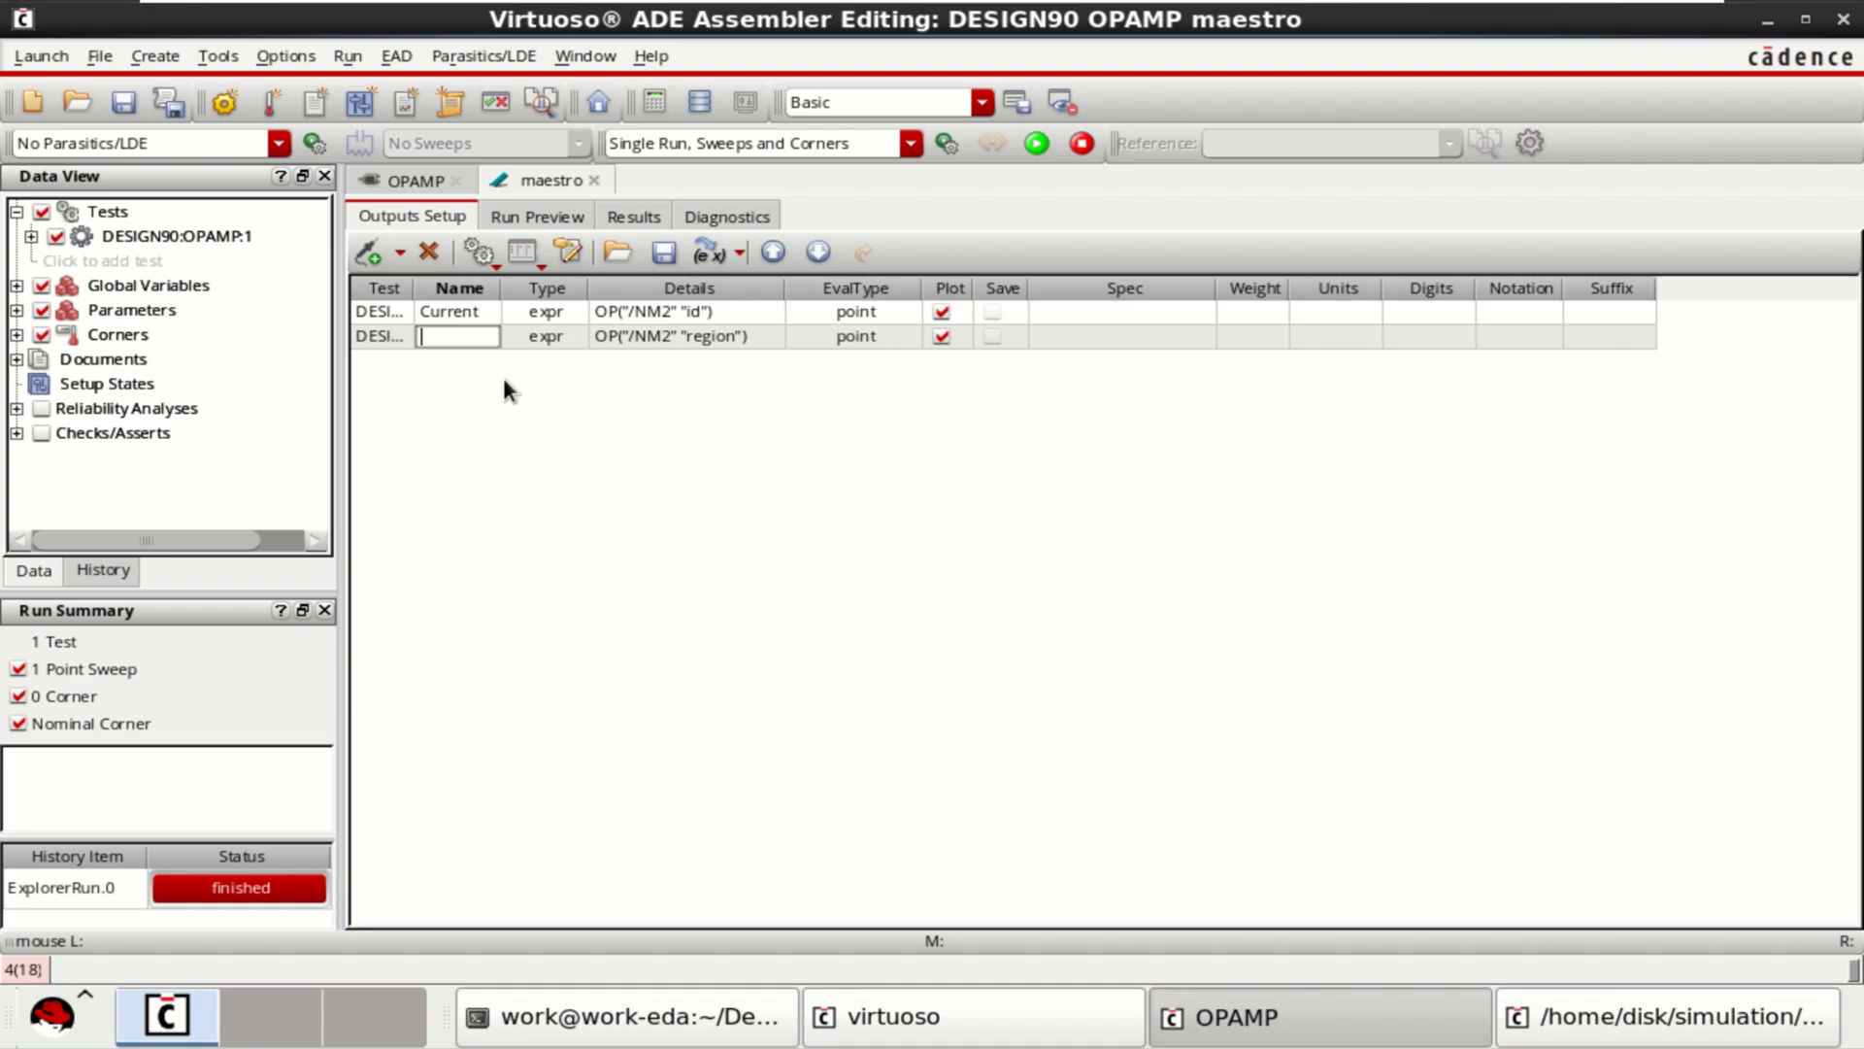
text(Region)
key(Return)
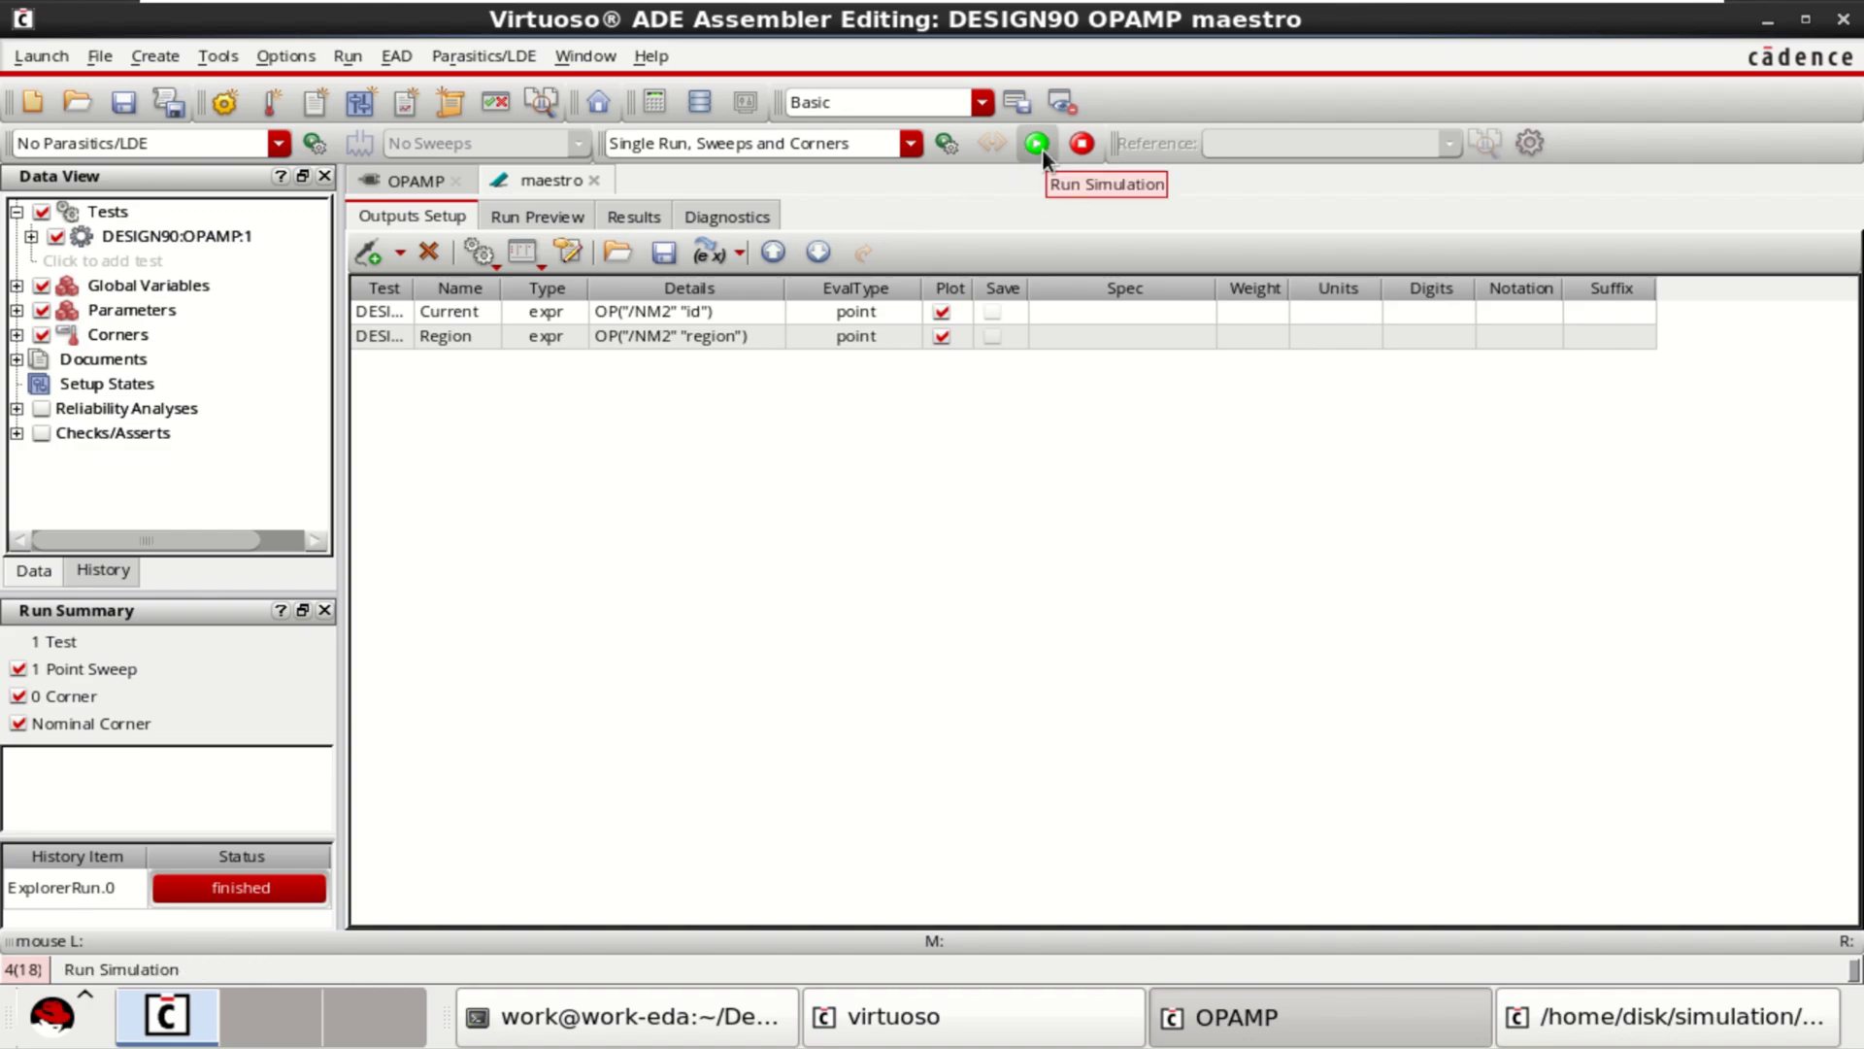
- Give the Current output a range spec from 163u to 163.5u
click(1133, 316)
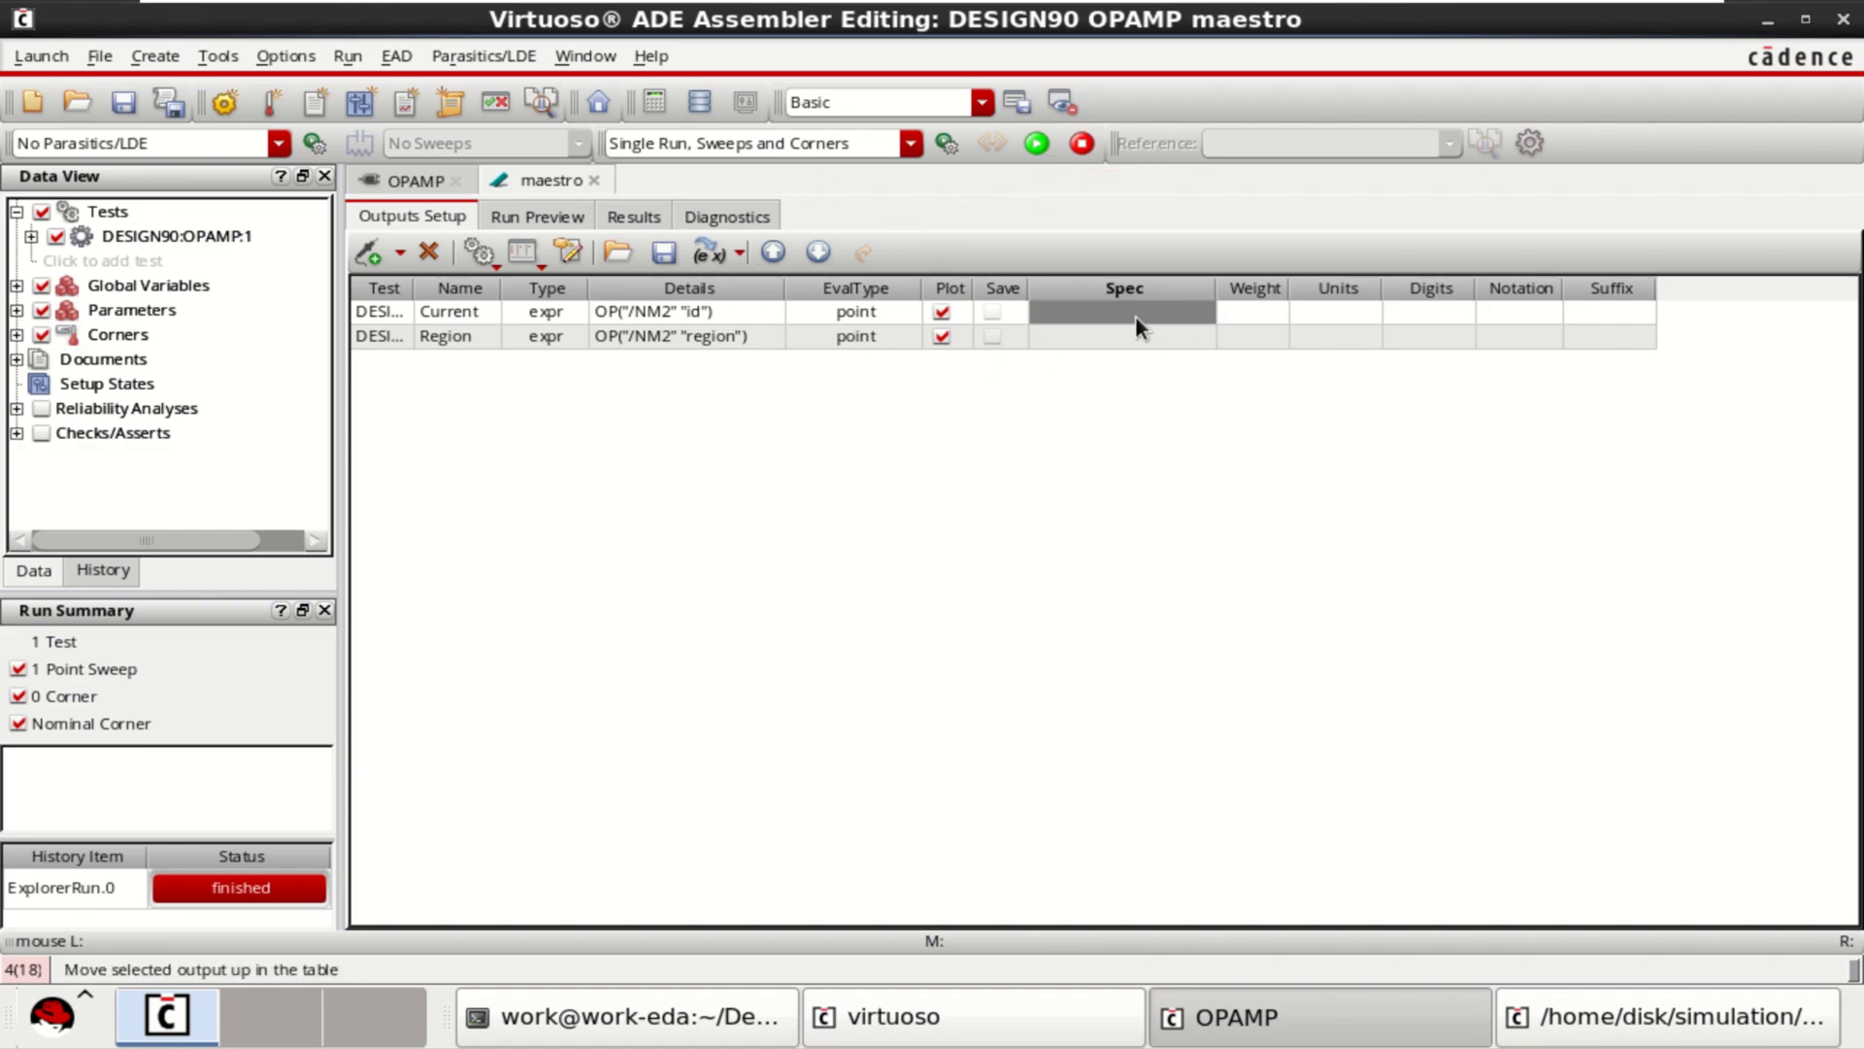
click(1169, 318)
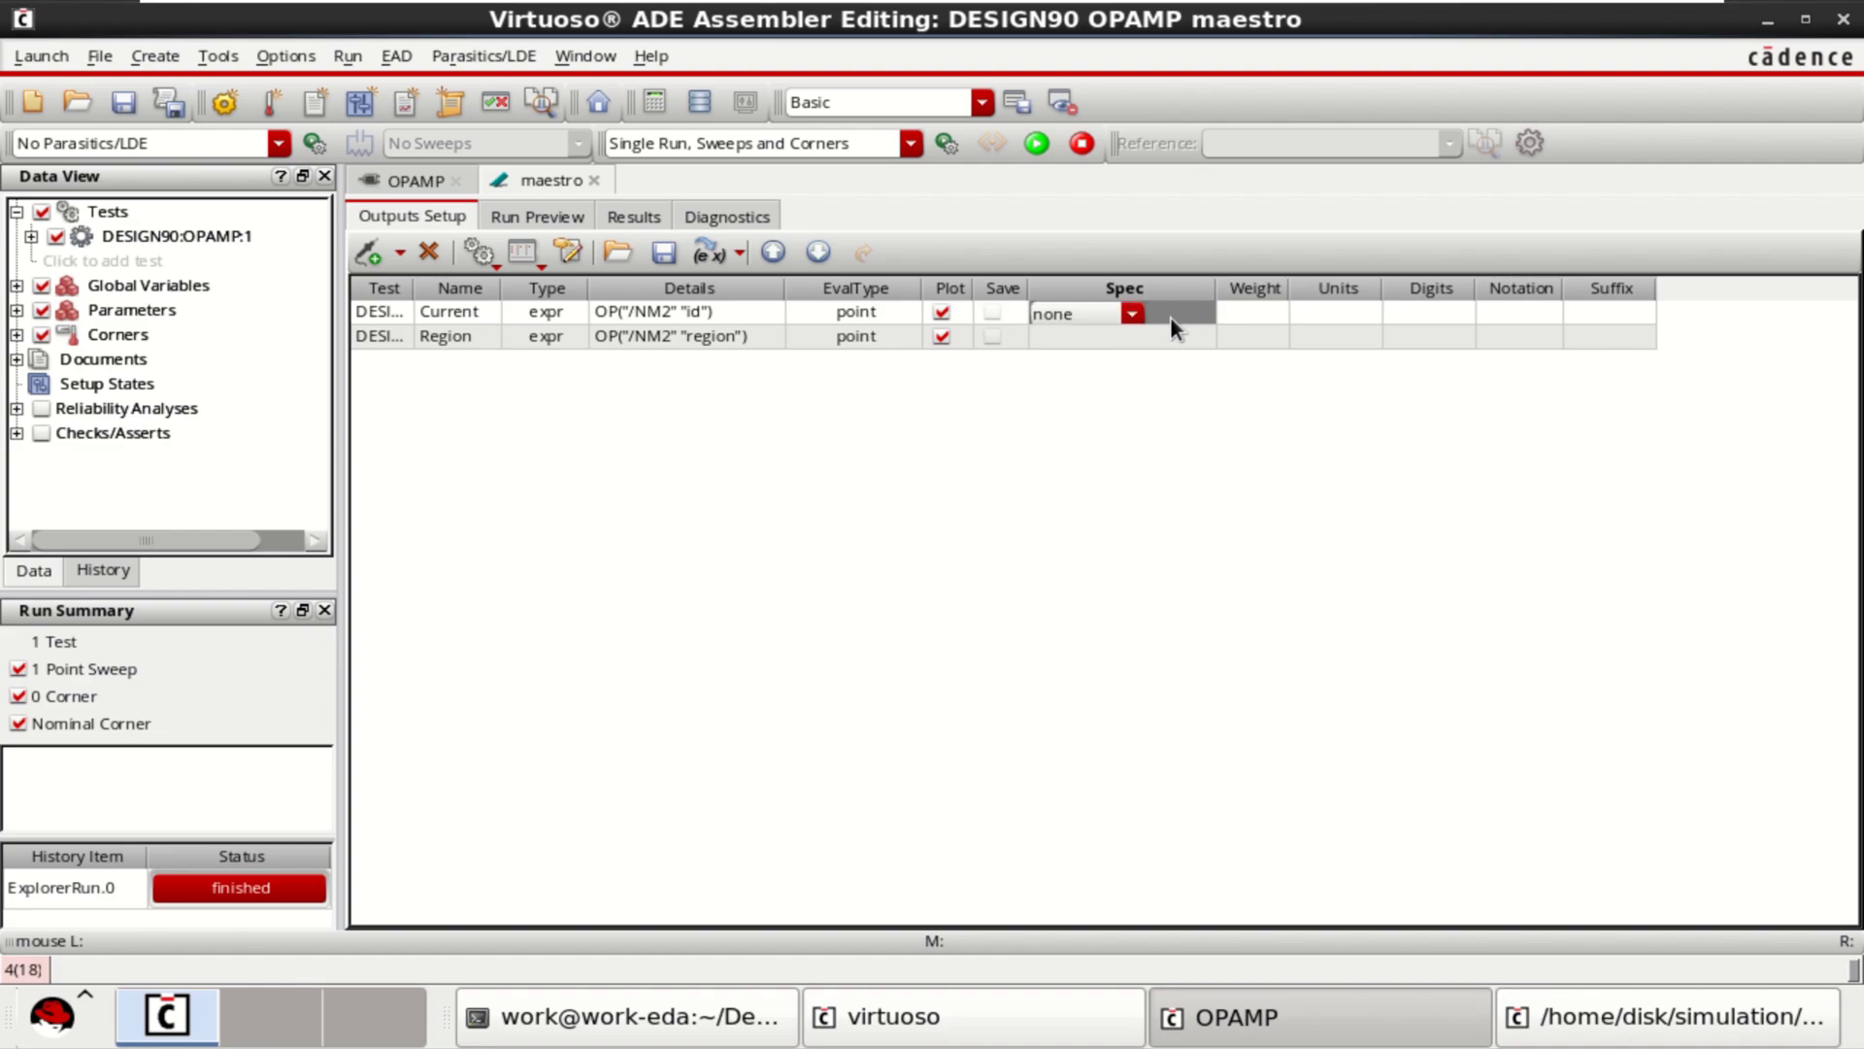
click(1133, 314)
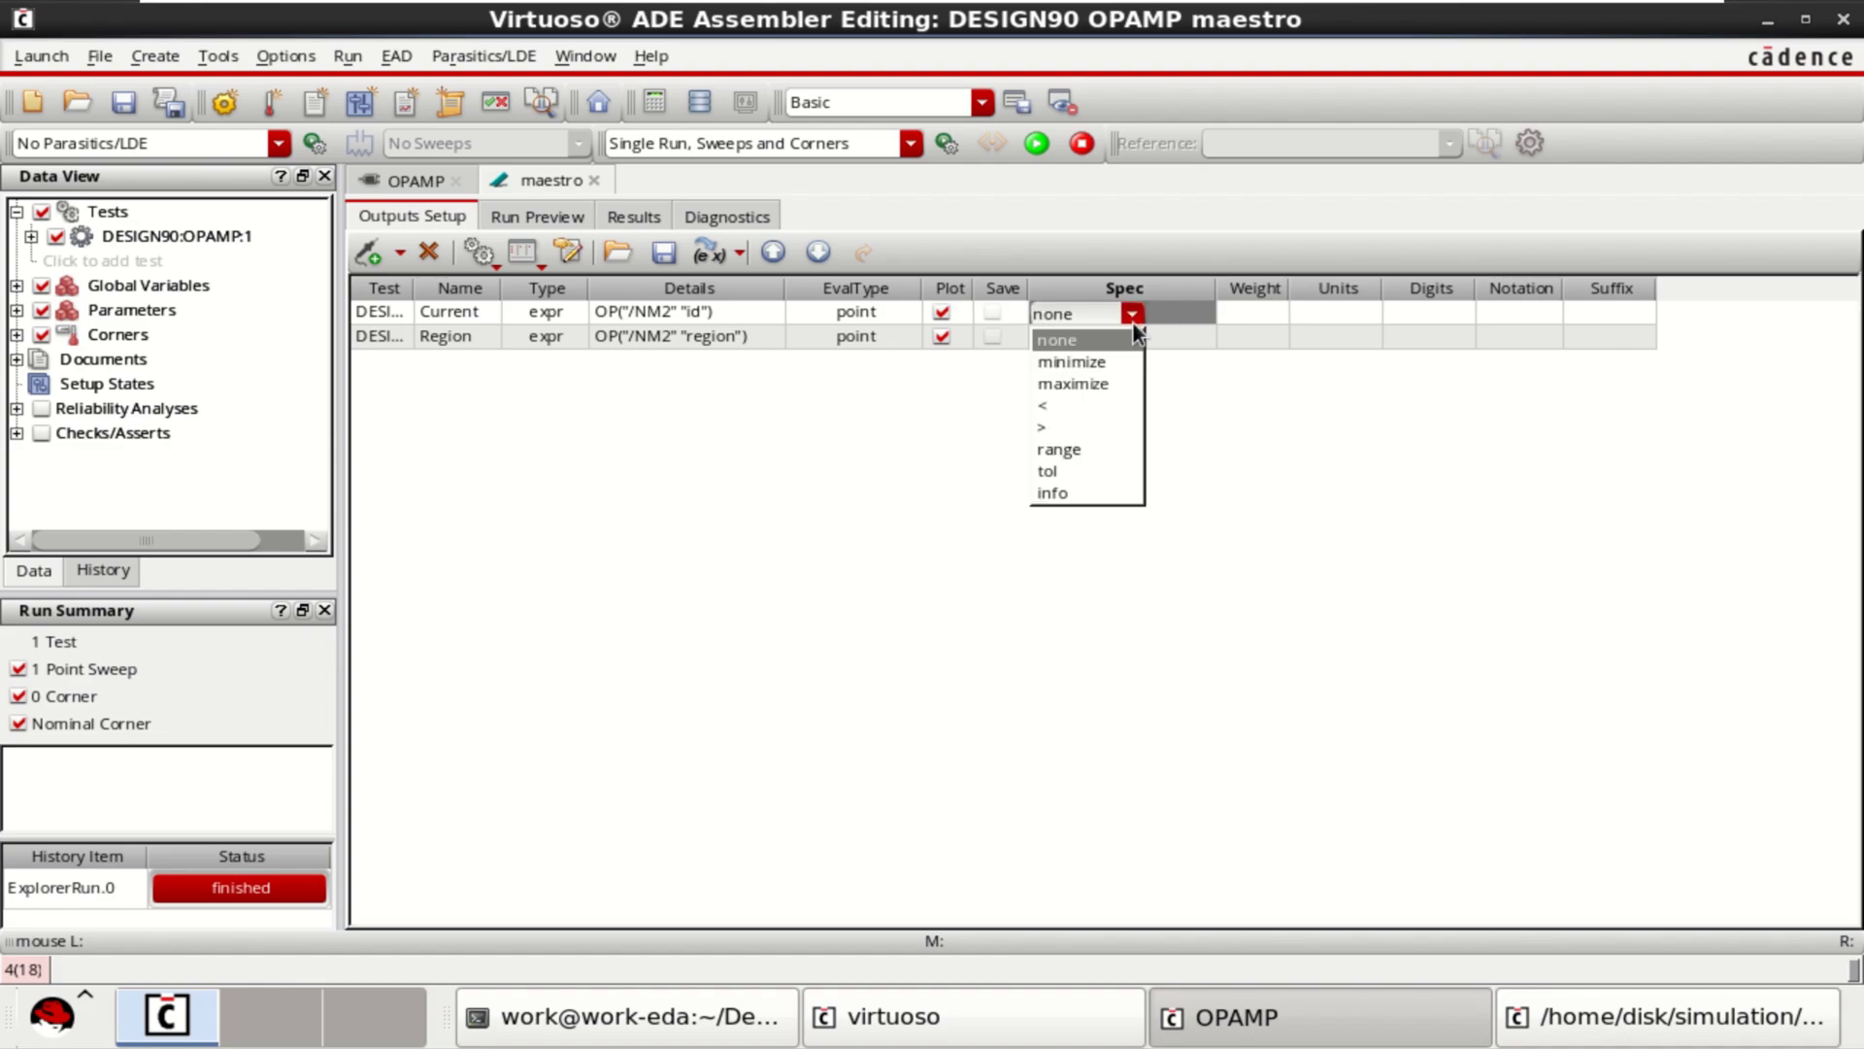
click(1103, 450)
click(1225, 416)
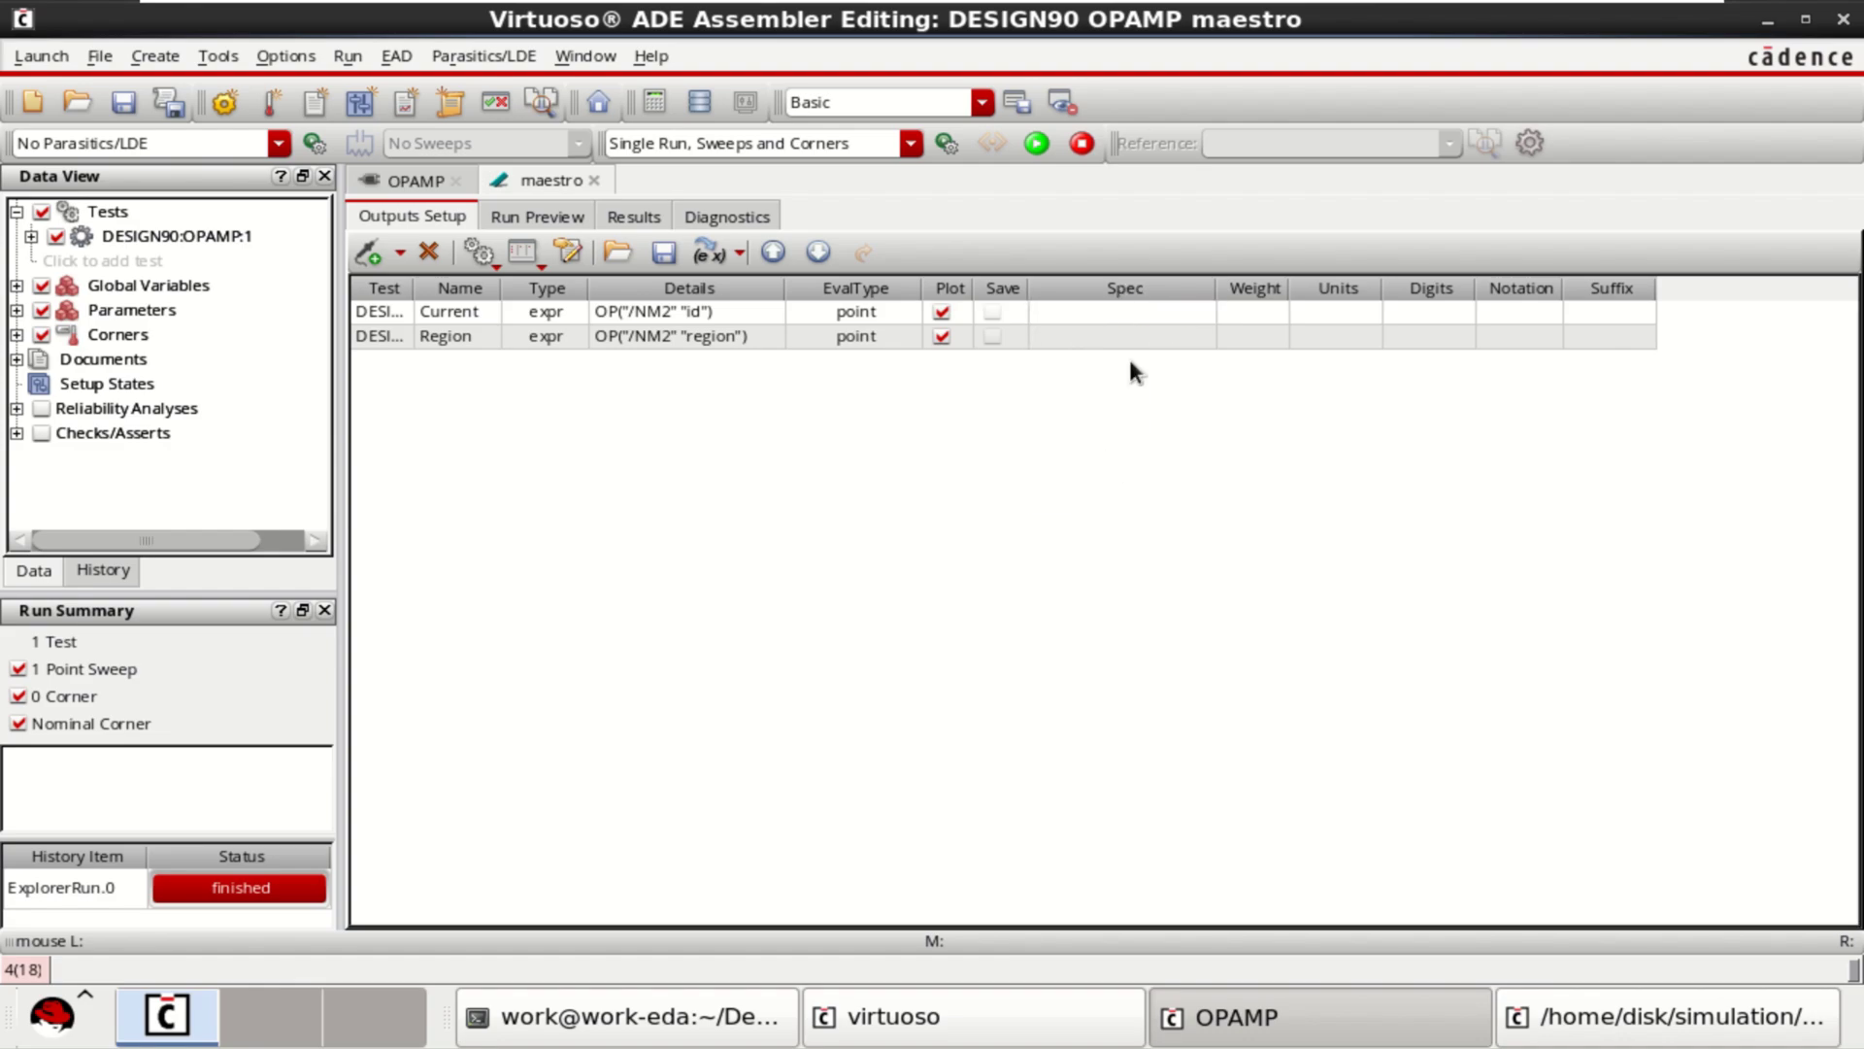
click(1072, 303)
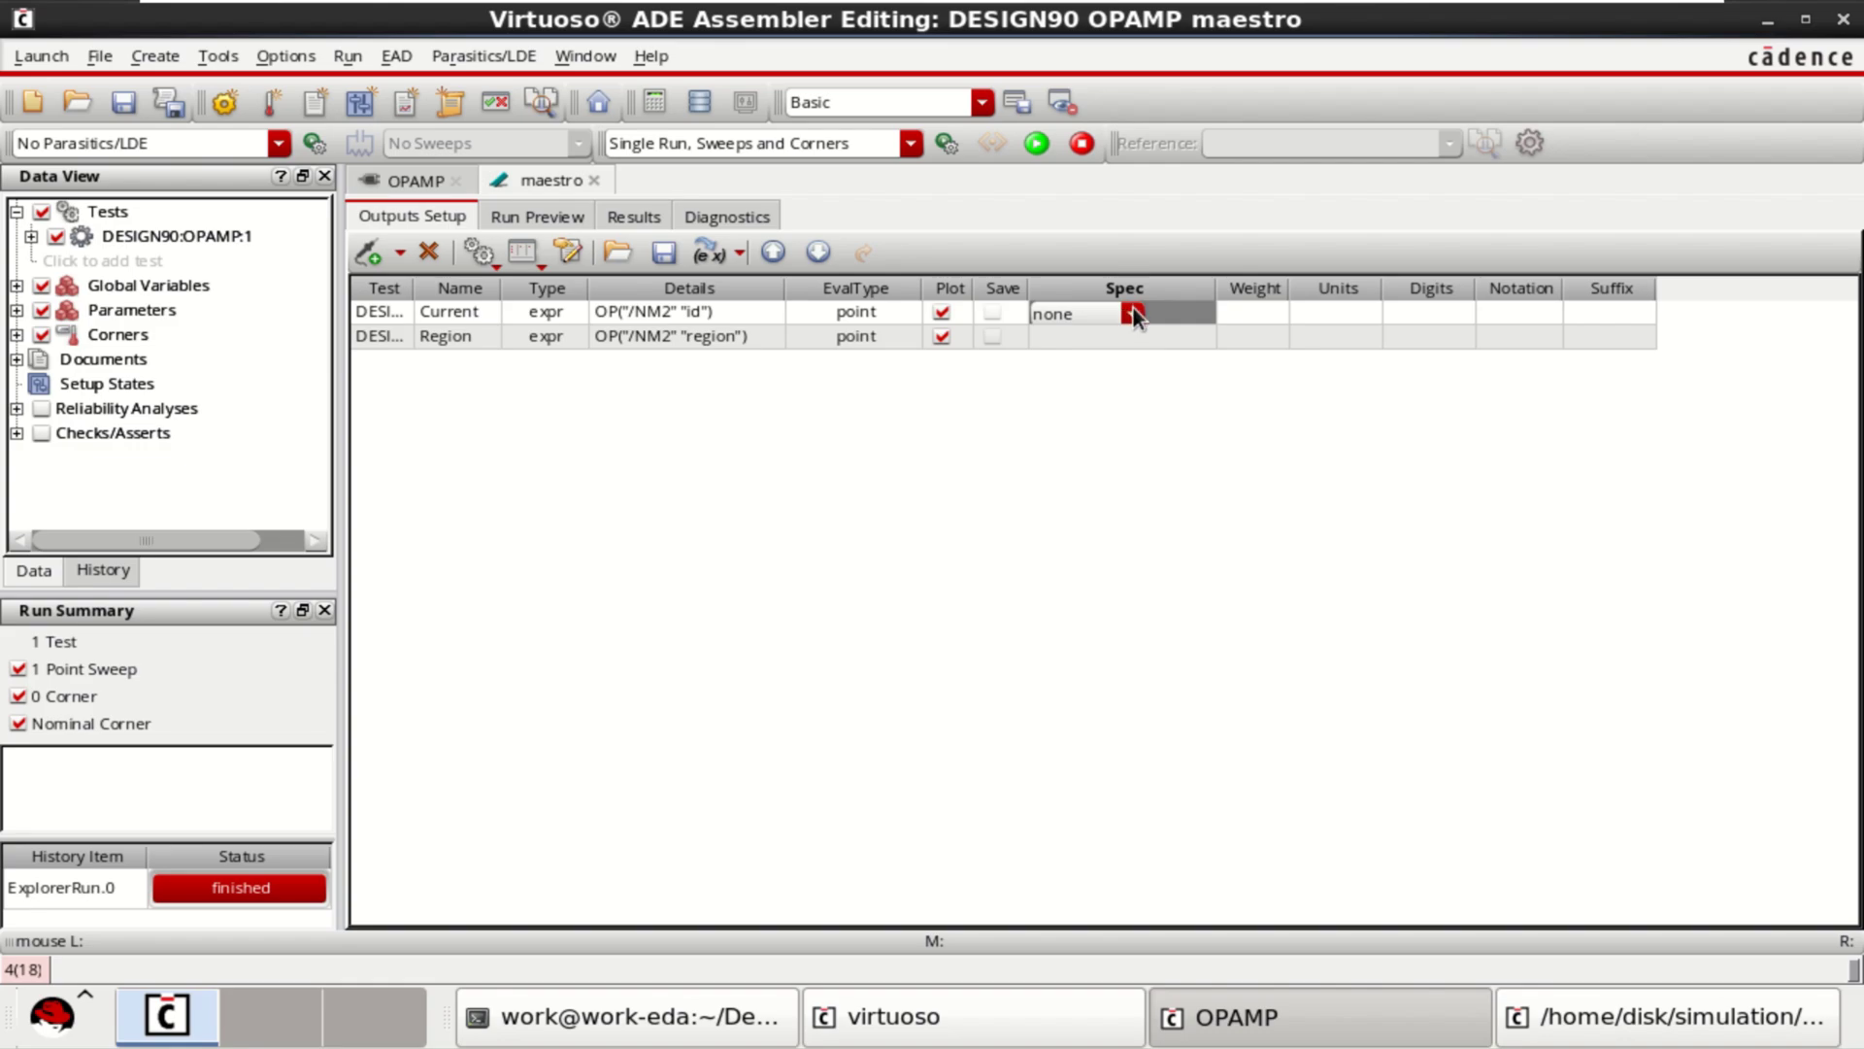
click(1133, 314)
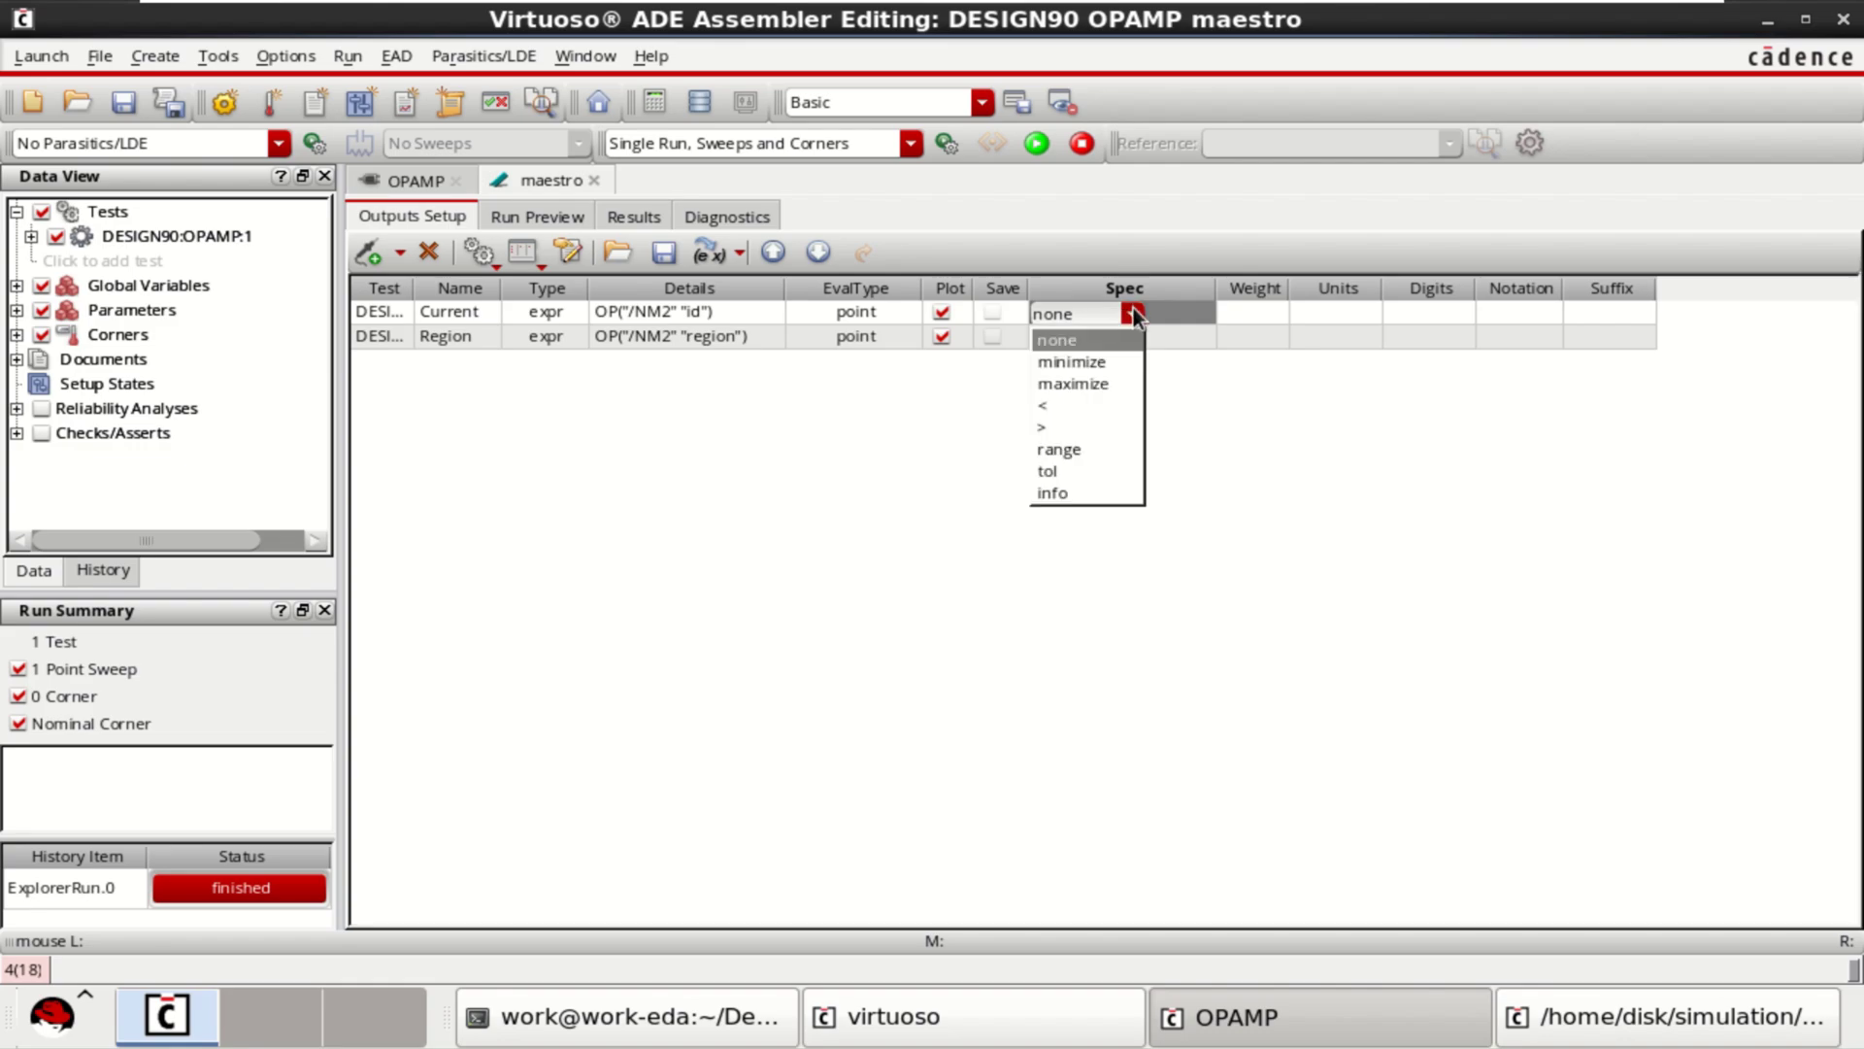
click(1087, 451)
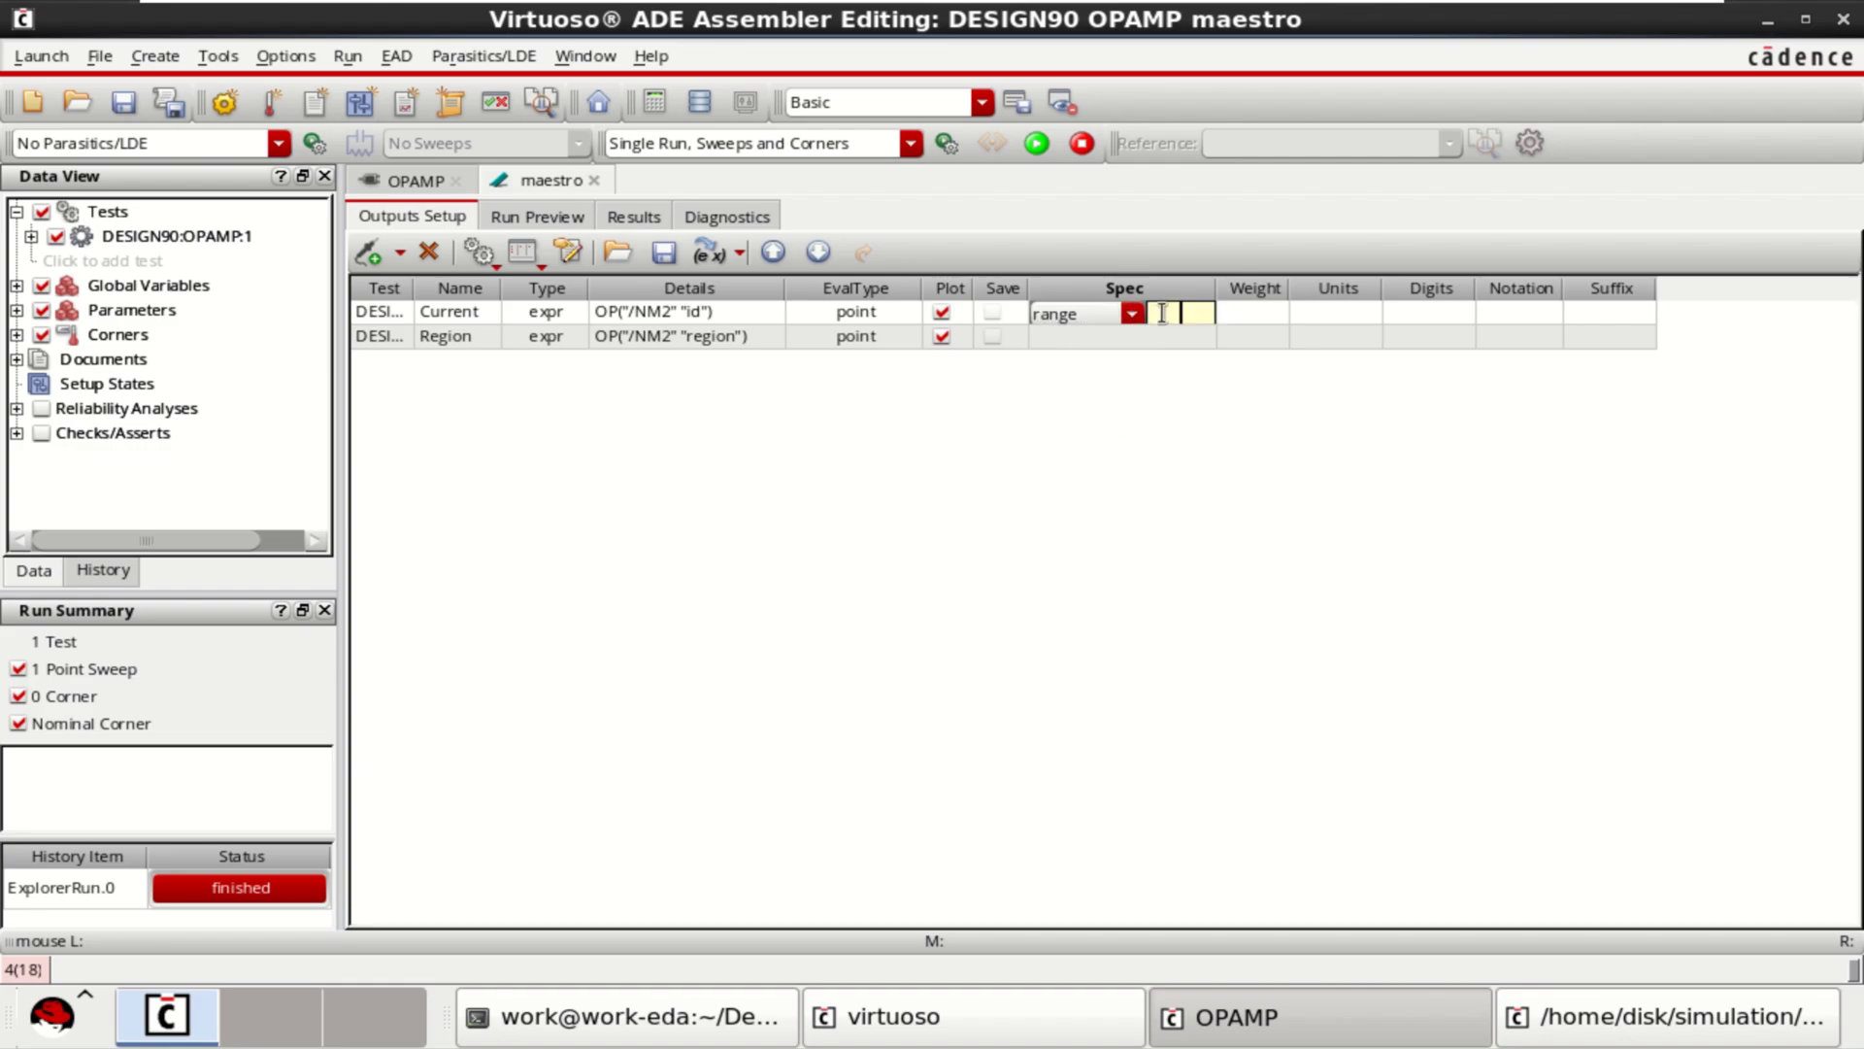
text(163)
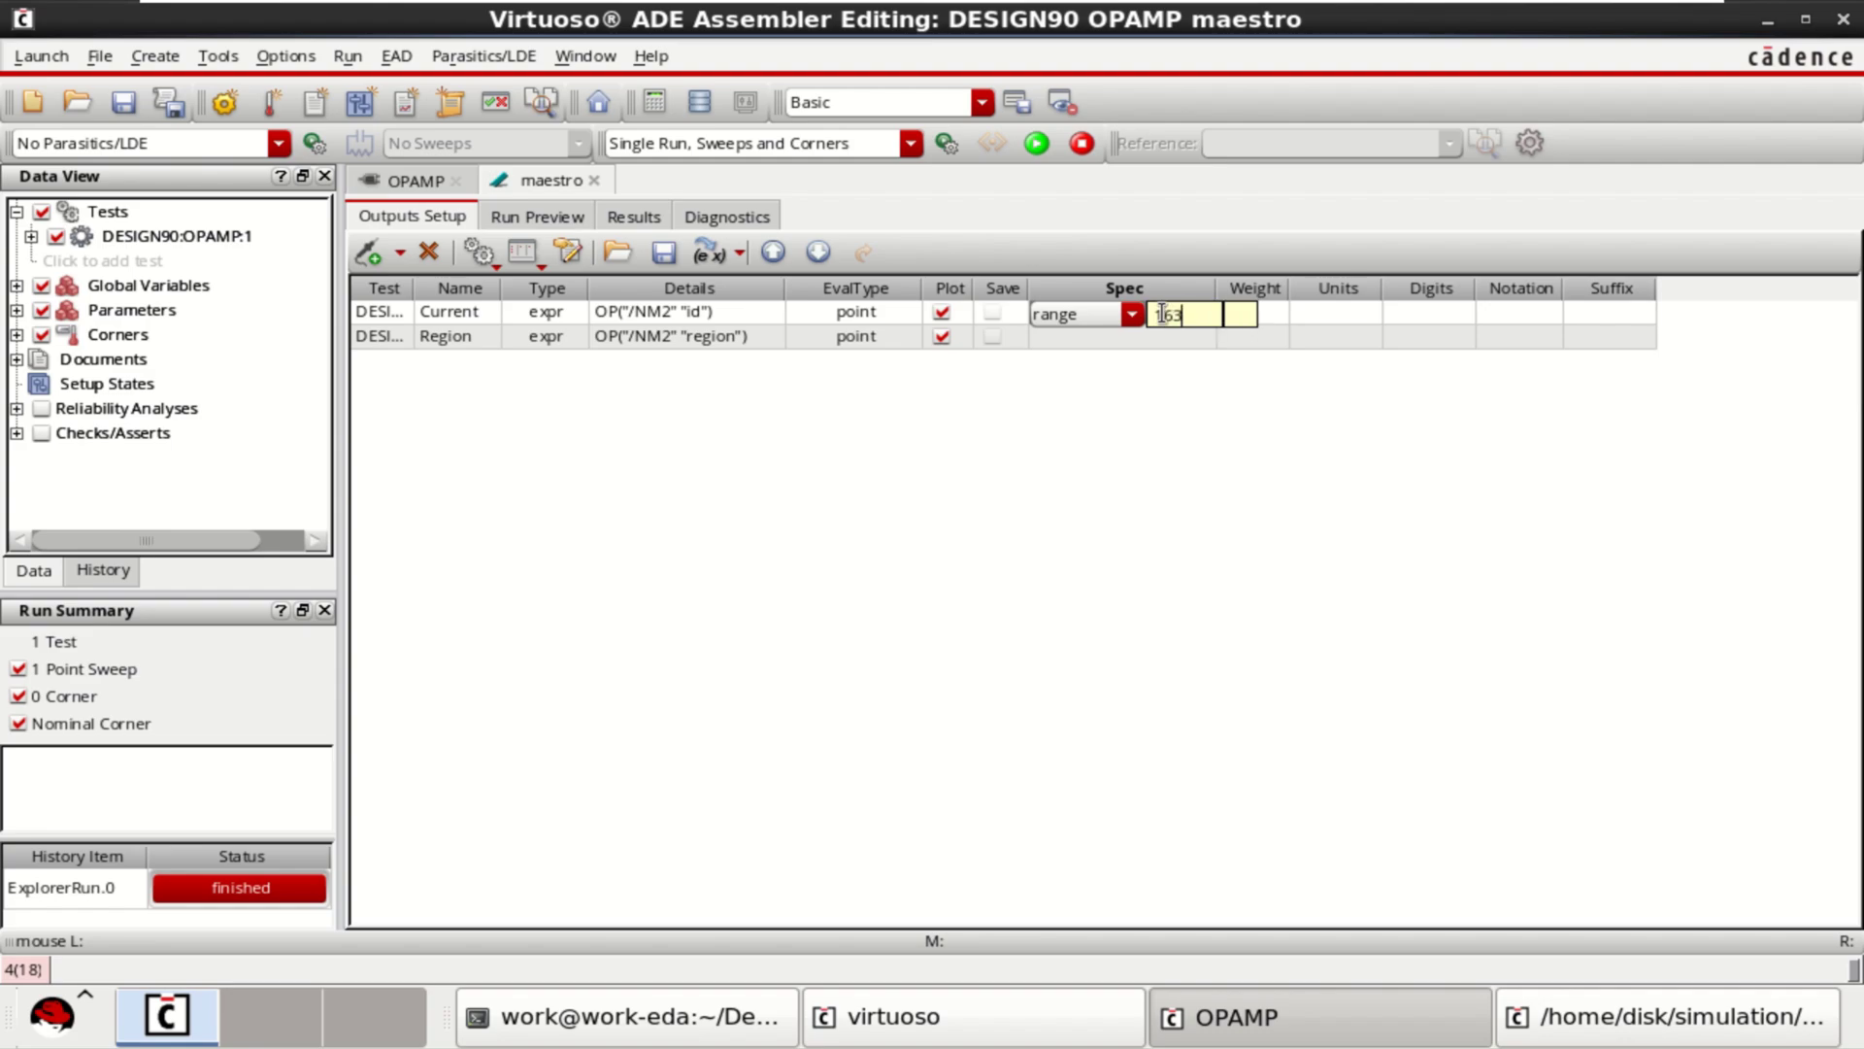
text(u)
click(1255, 321)
text(16)
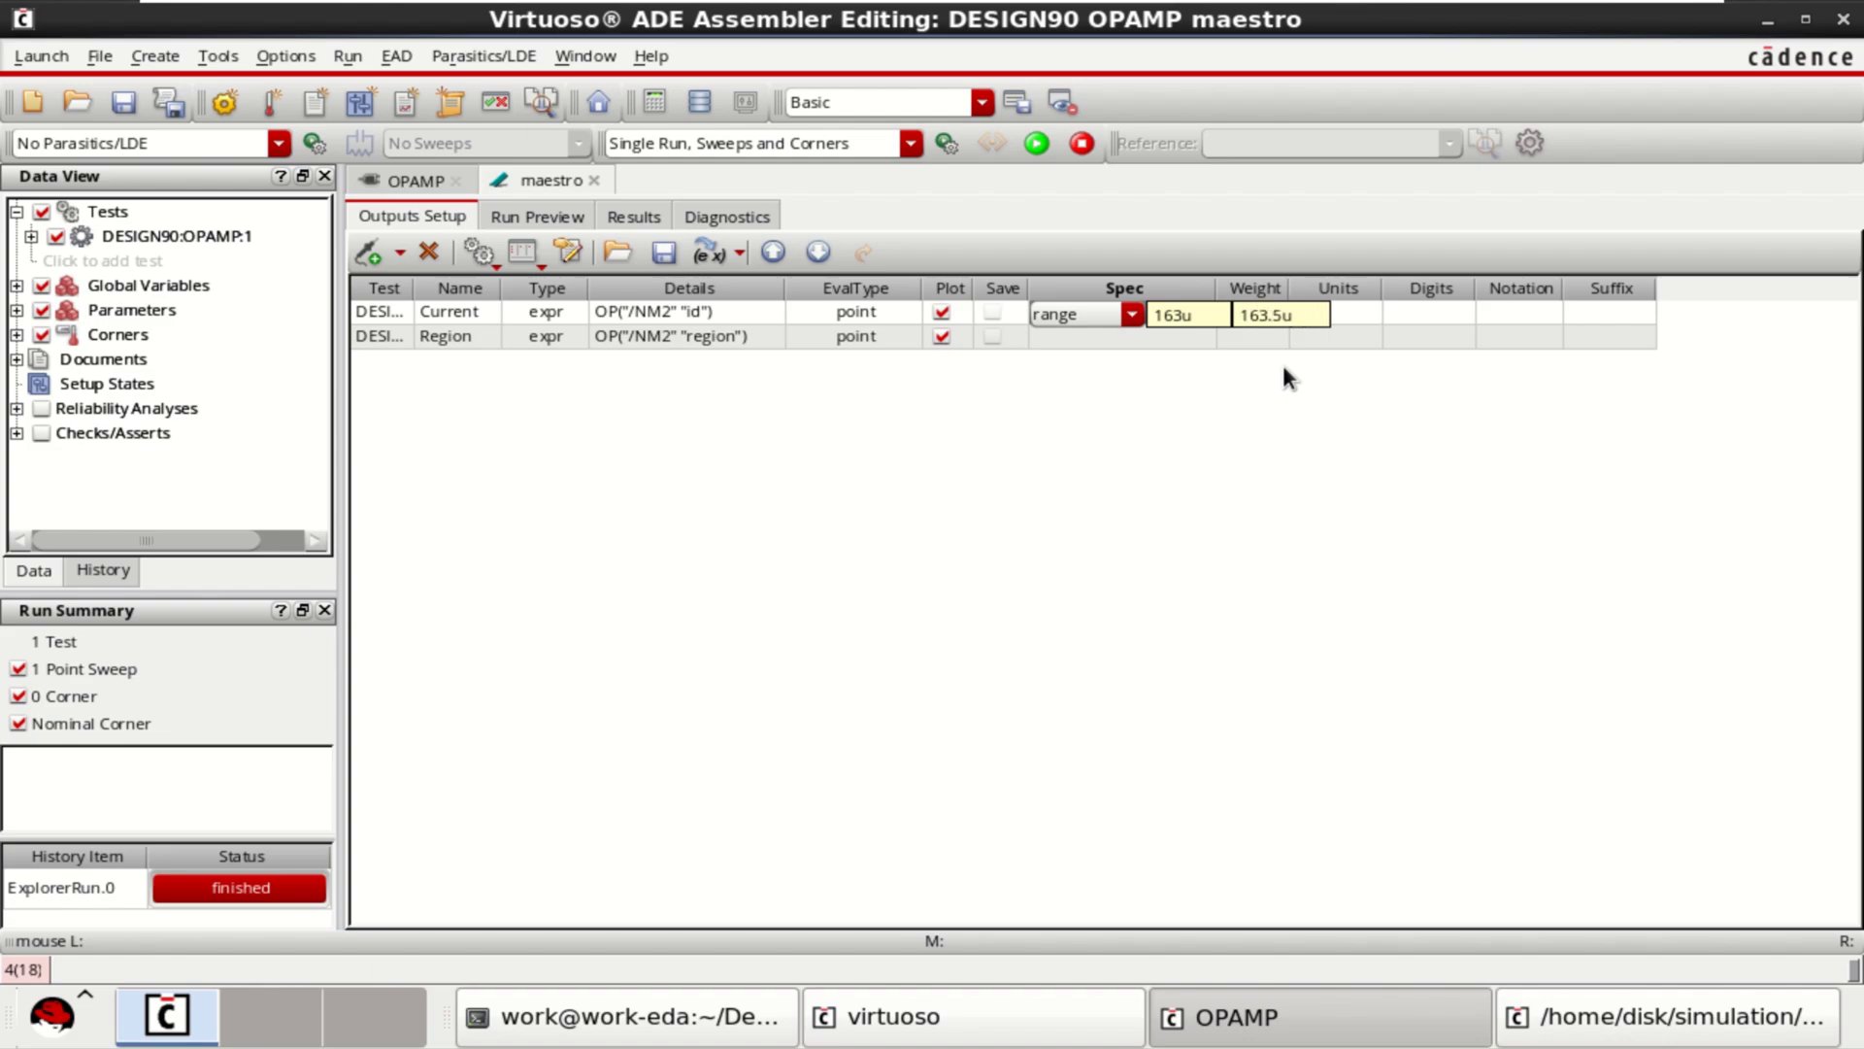
- Set the Current output's units to A
click(1358, 309)
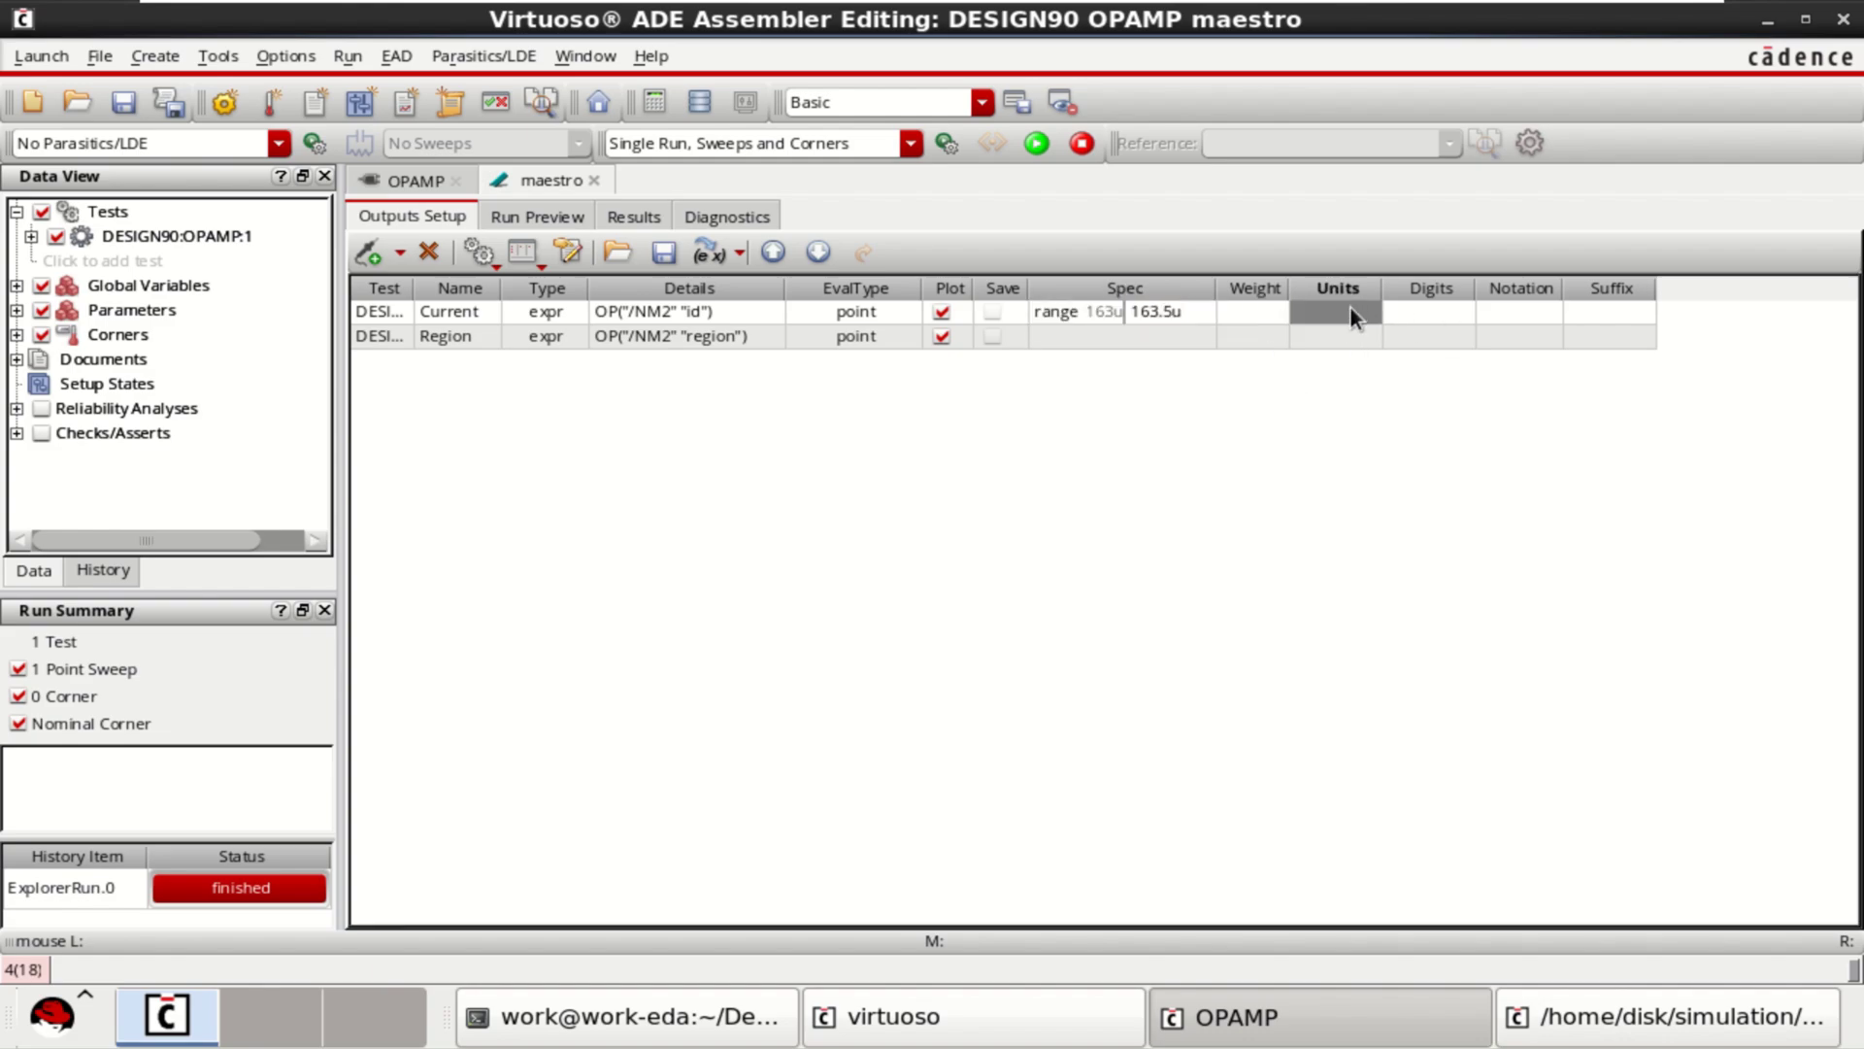
click(1337, 308)
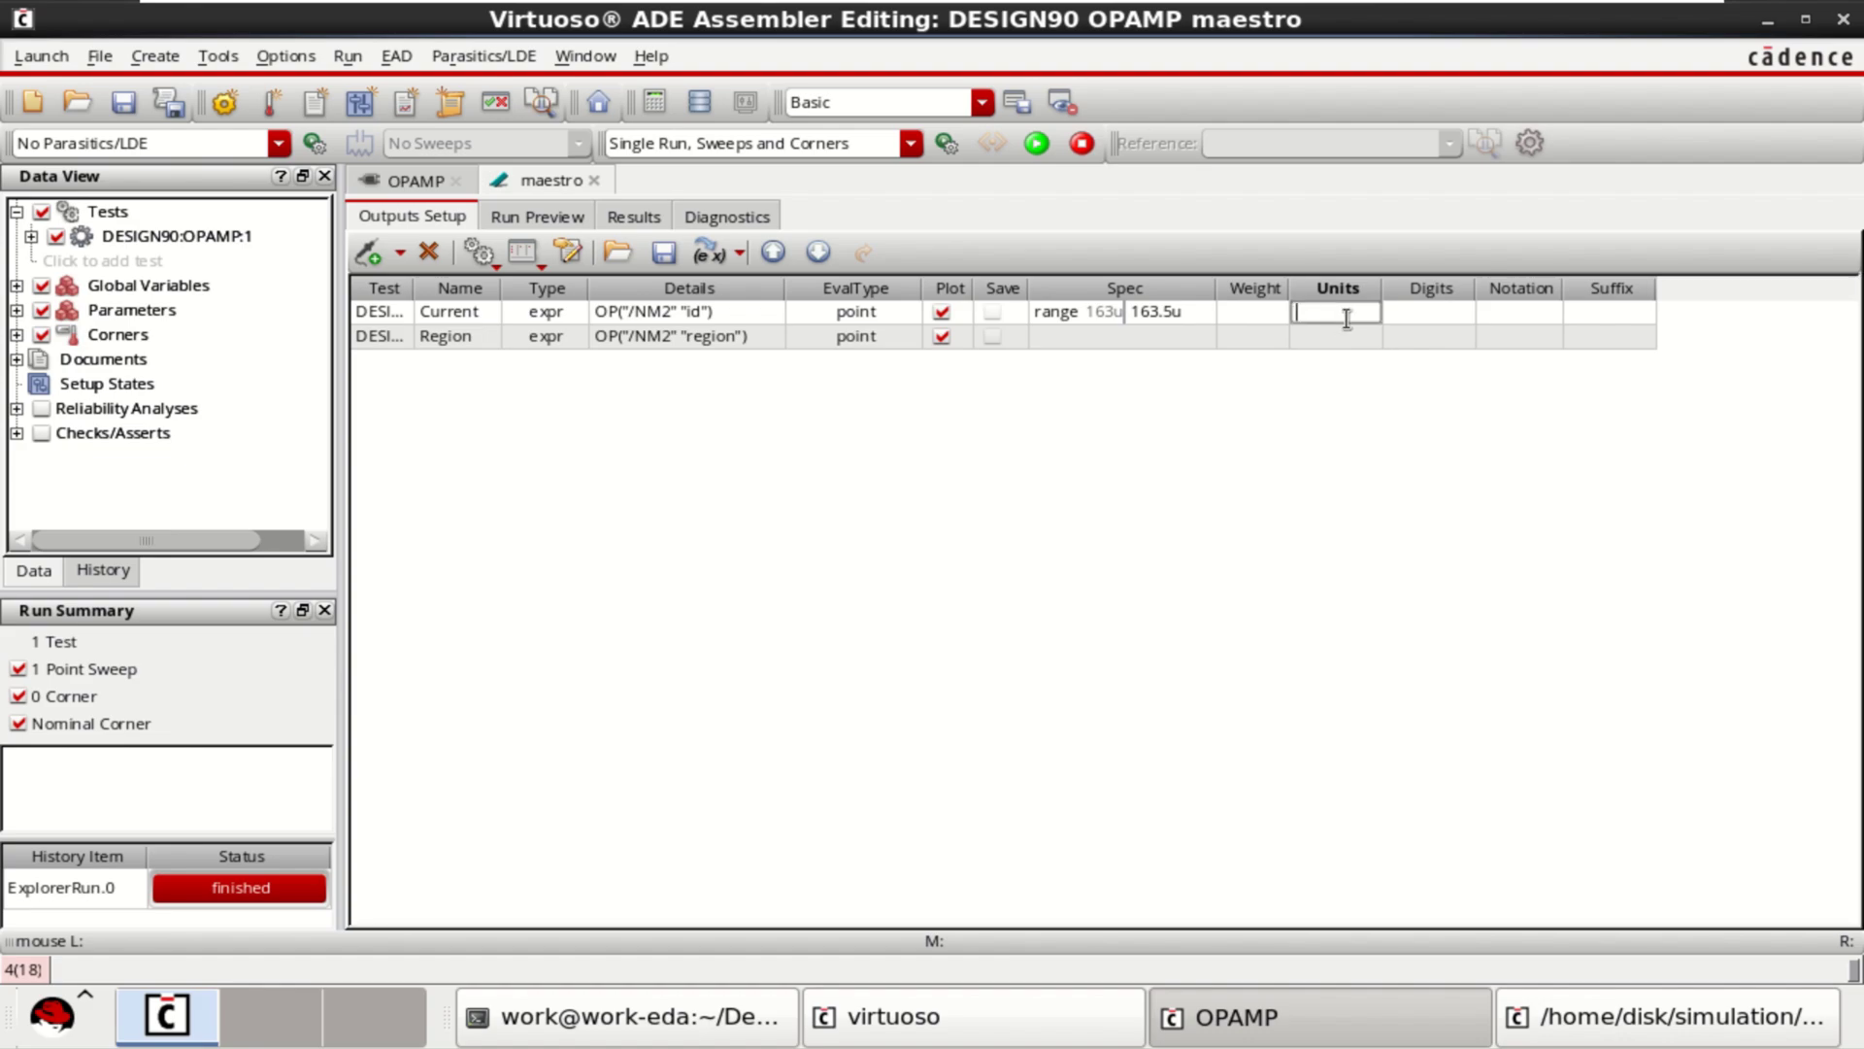
text(A)
click(1159, 413)
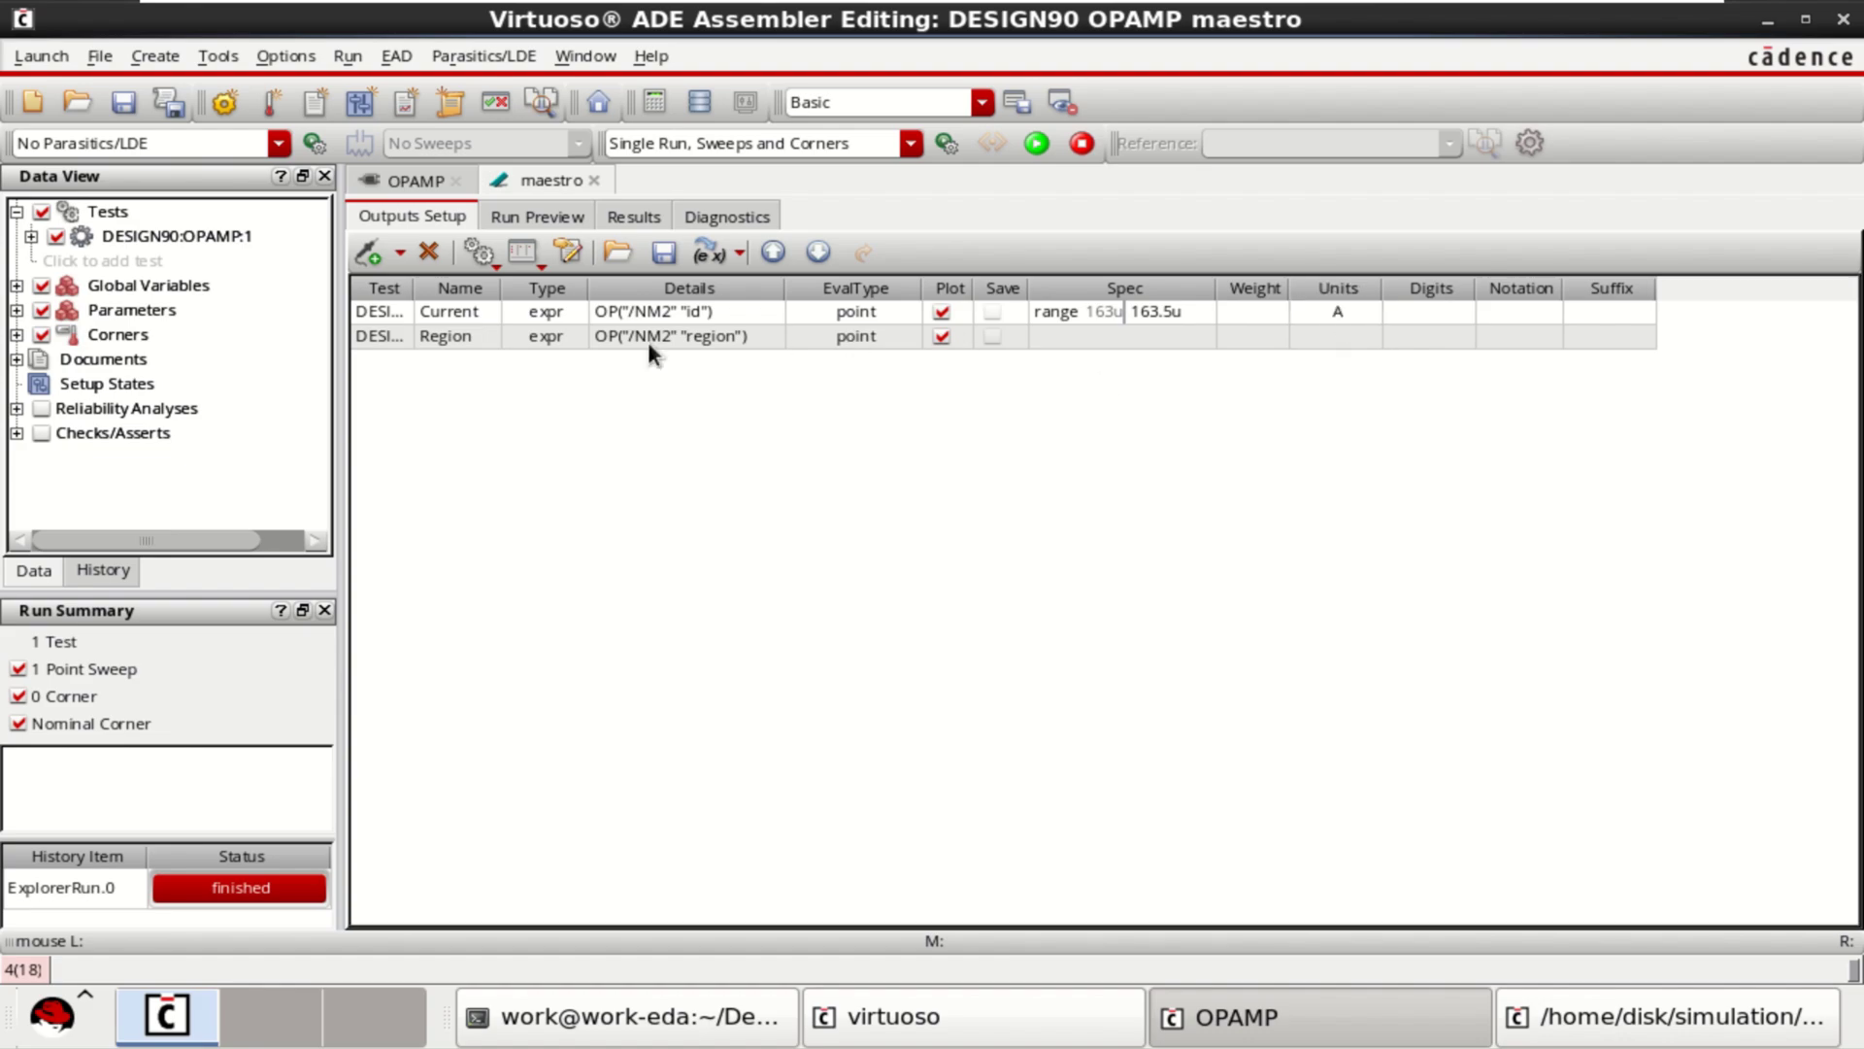
click(1062, 336)
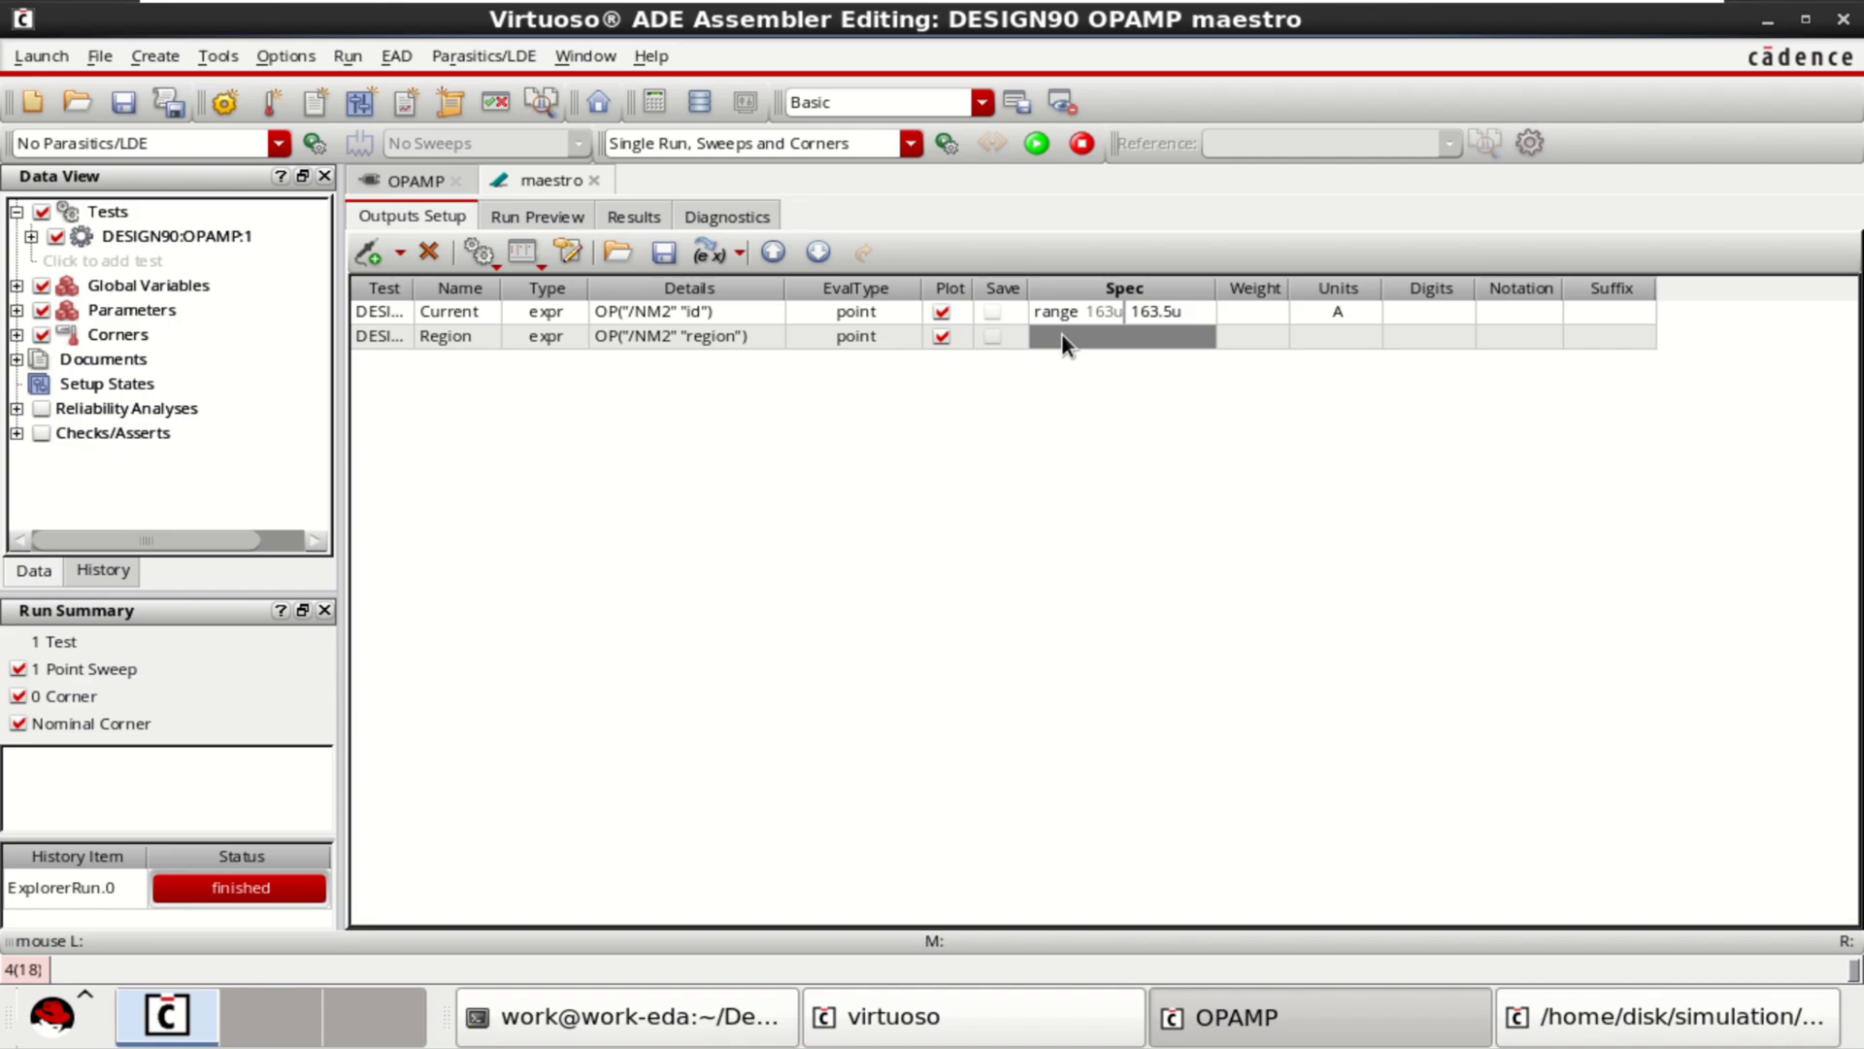
- Set the Region output's spec to tol with target 2 and tolerance 5
click(1130, 339)
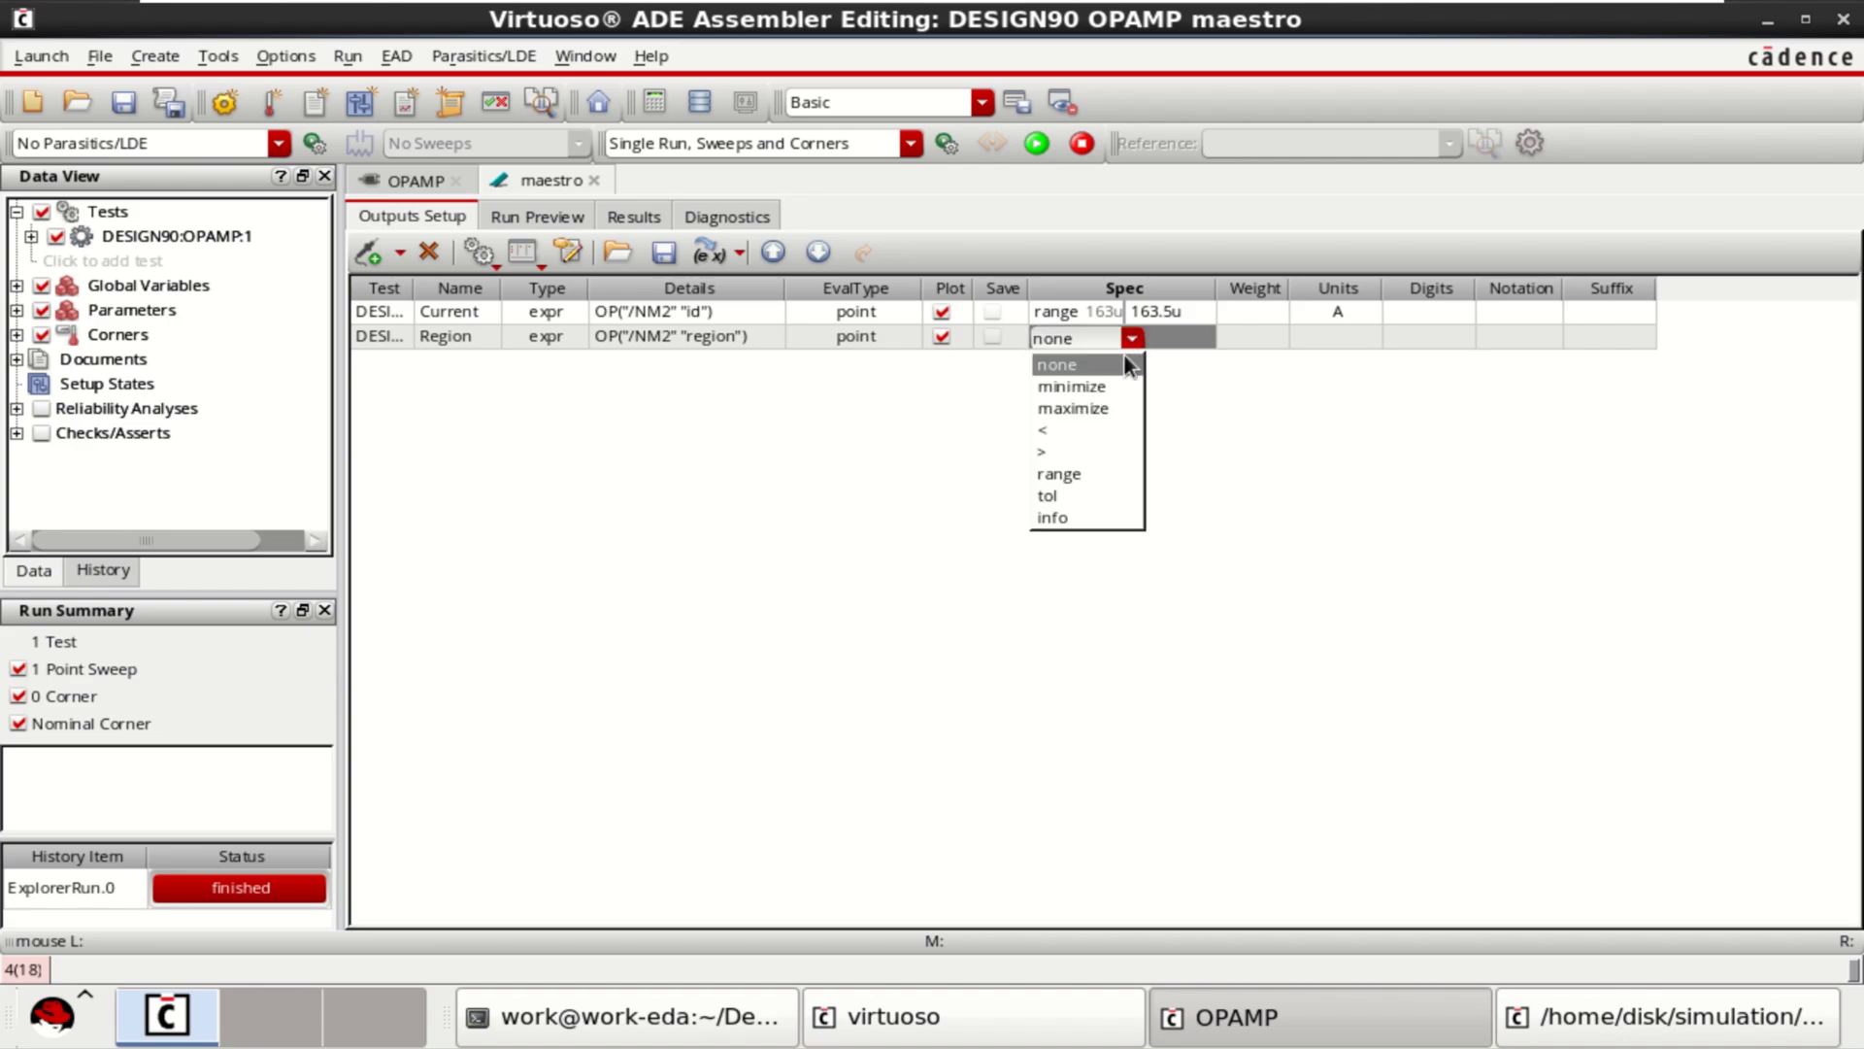
click(1089, 495)
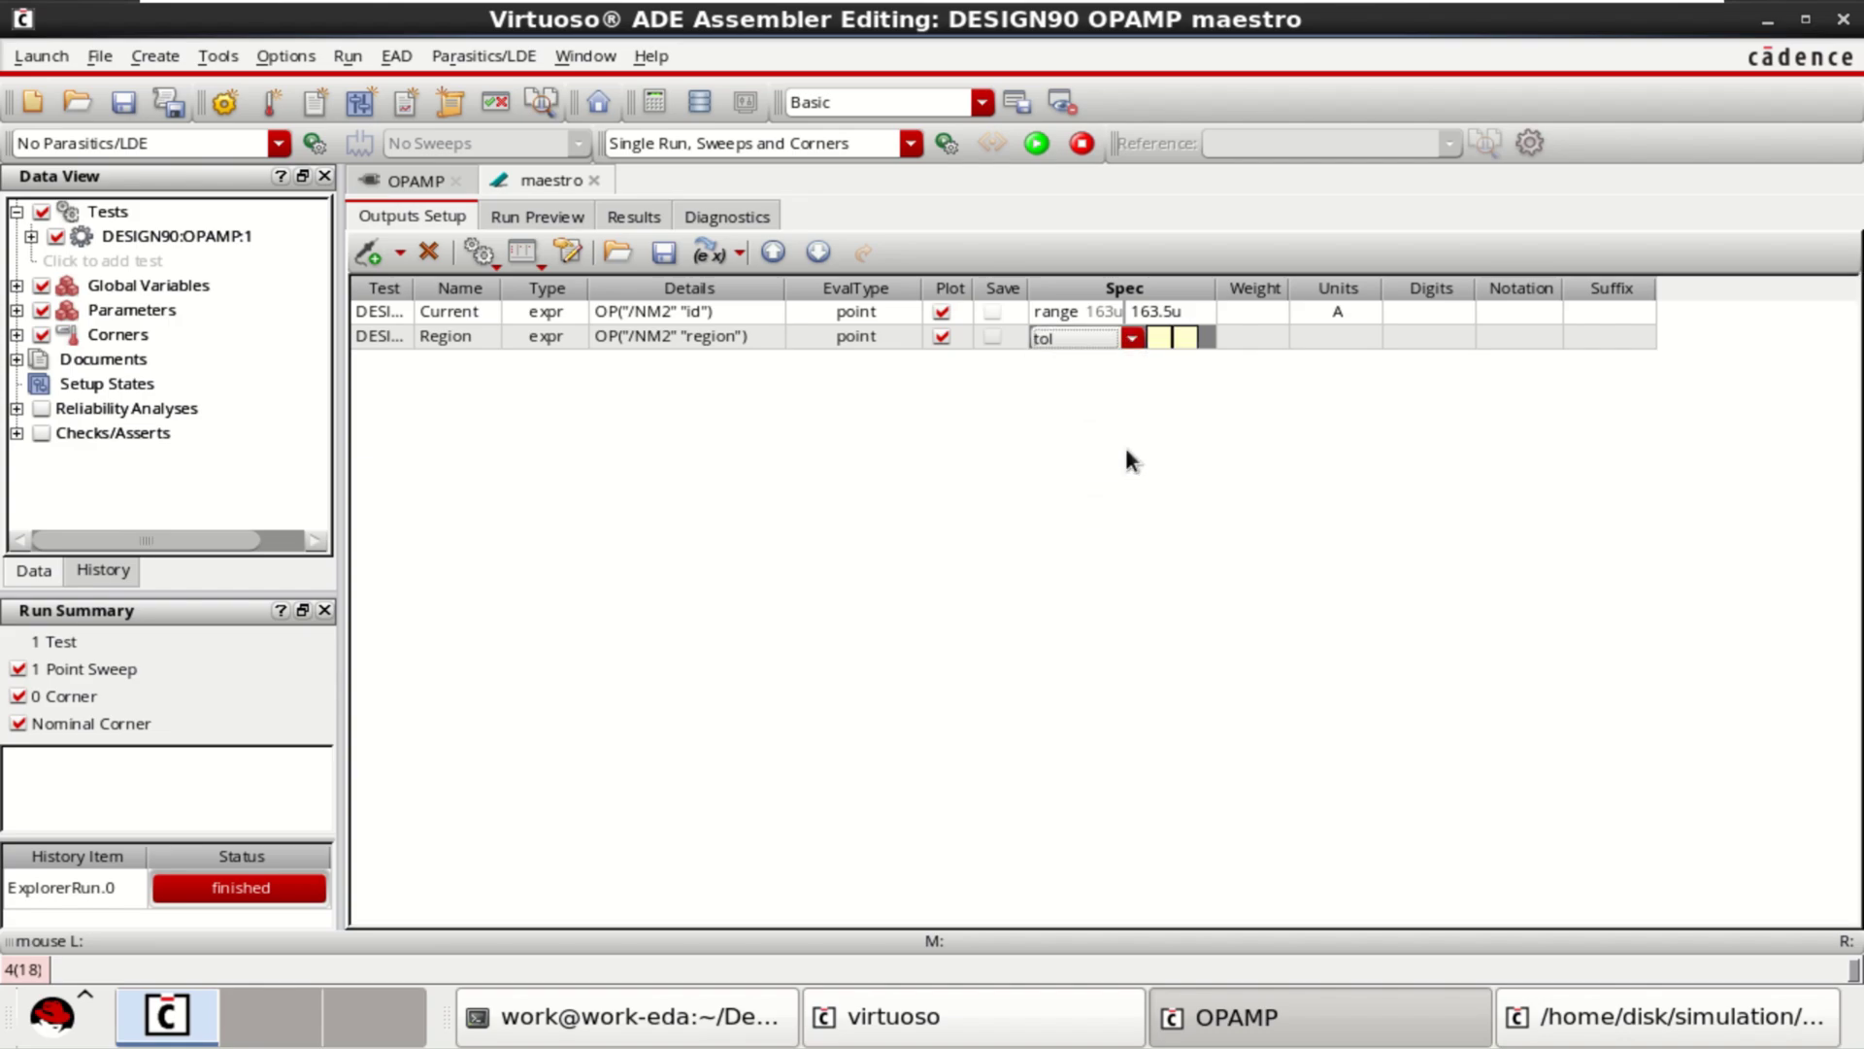
click(1166, 338)
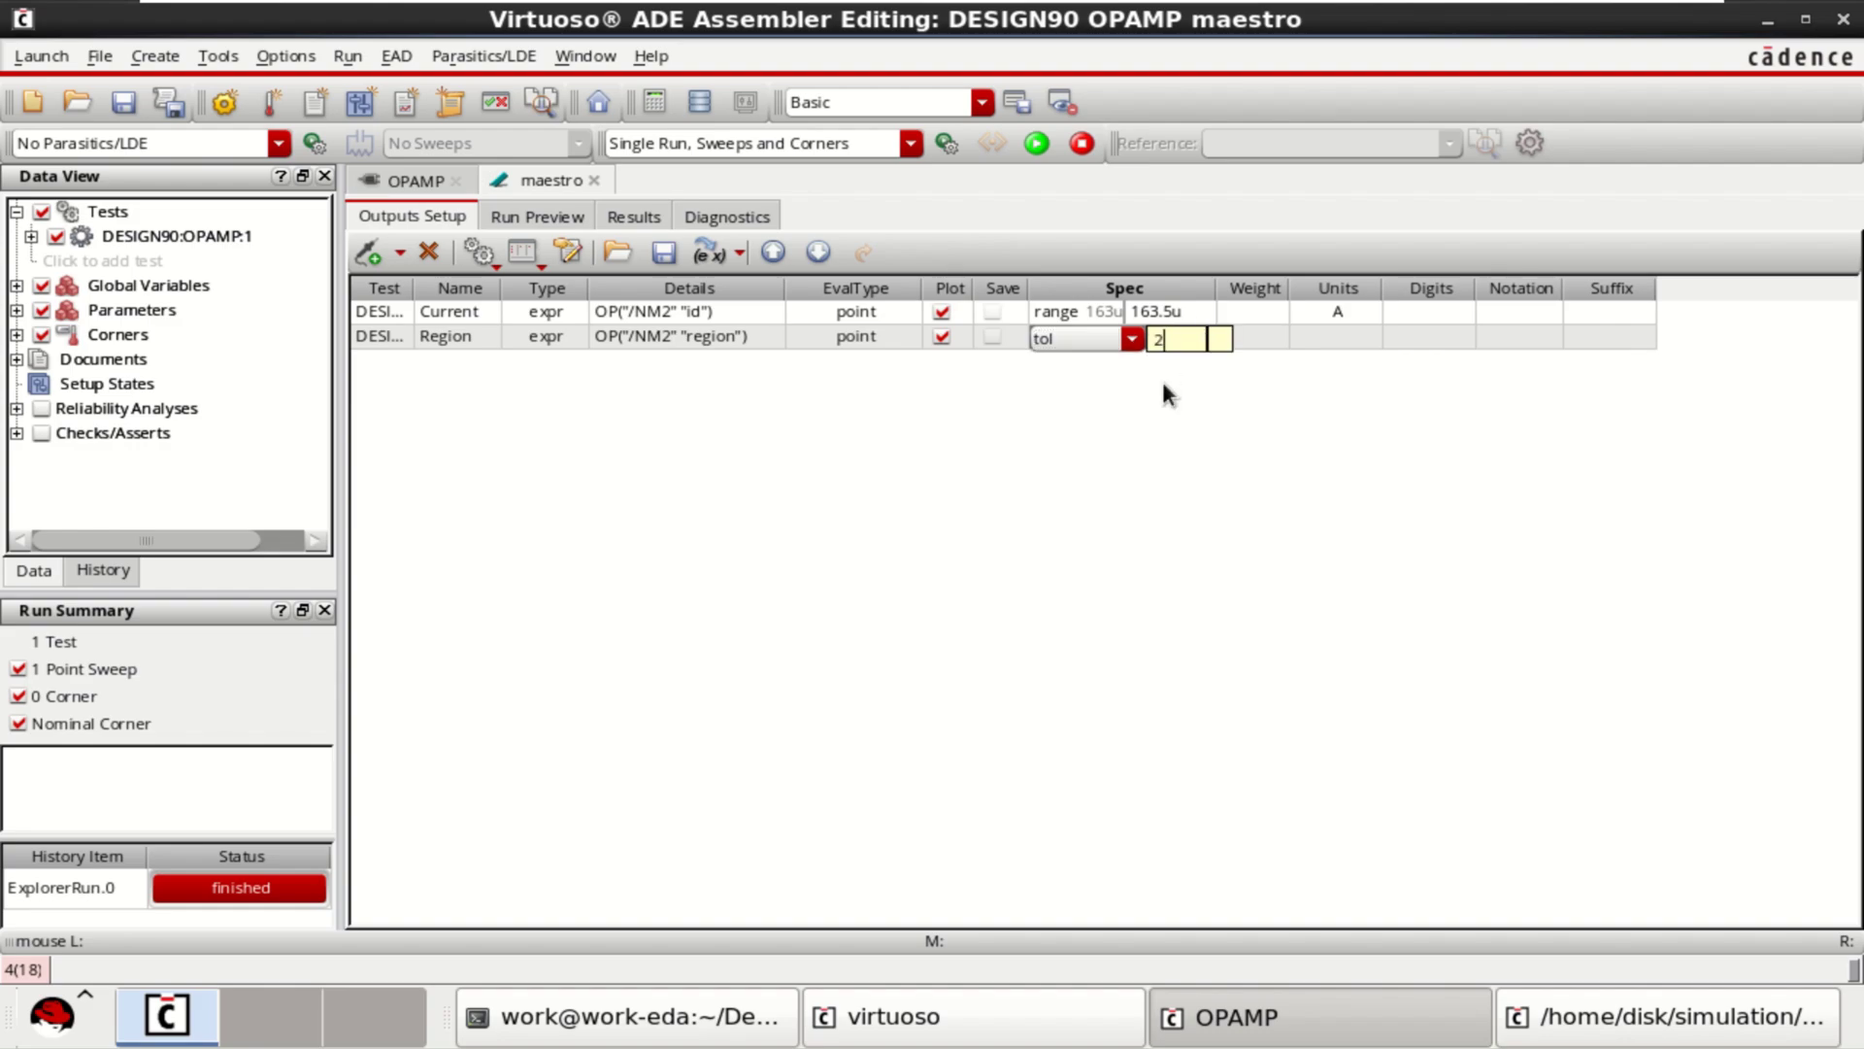
click(1191, 417)
click(1116, 336)
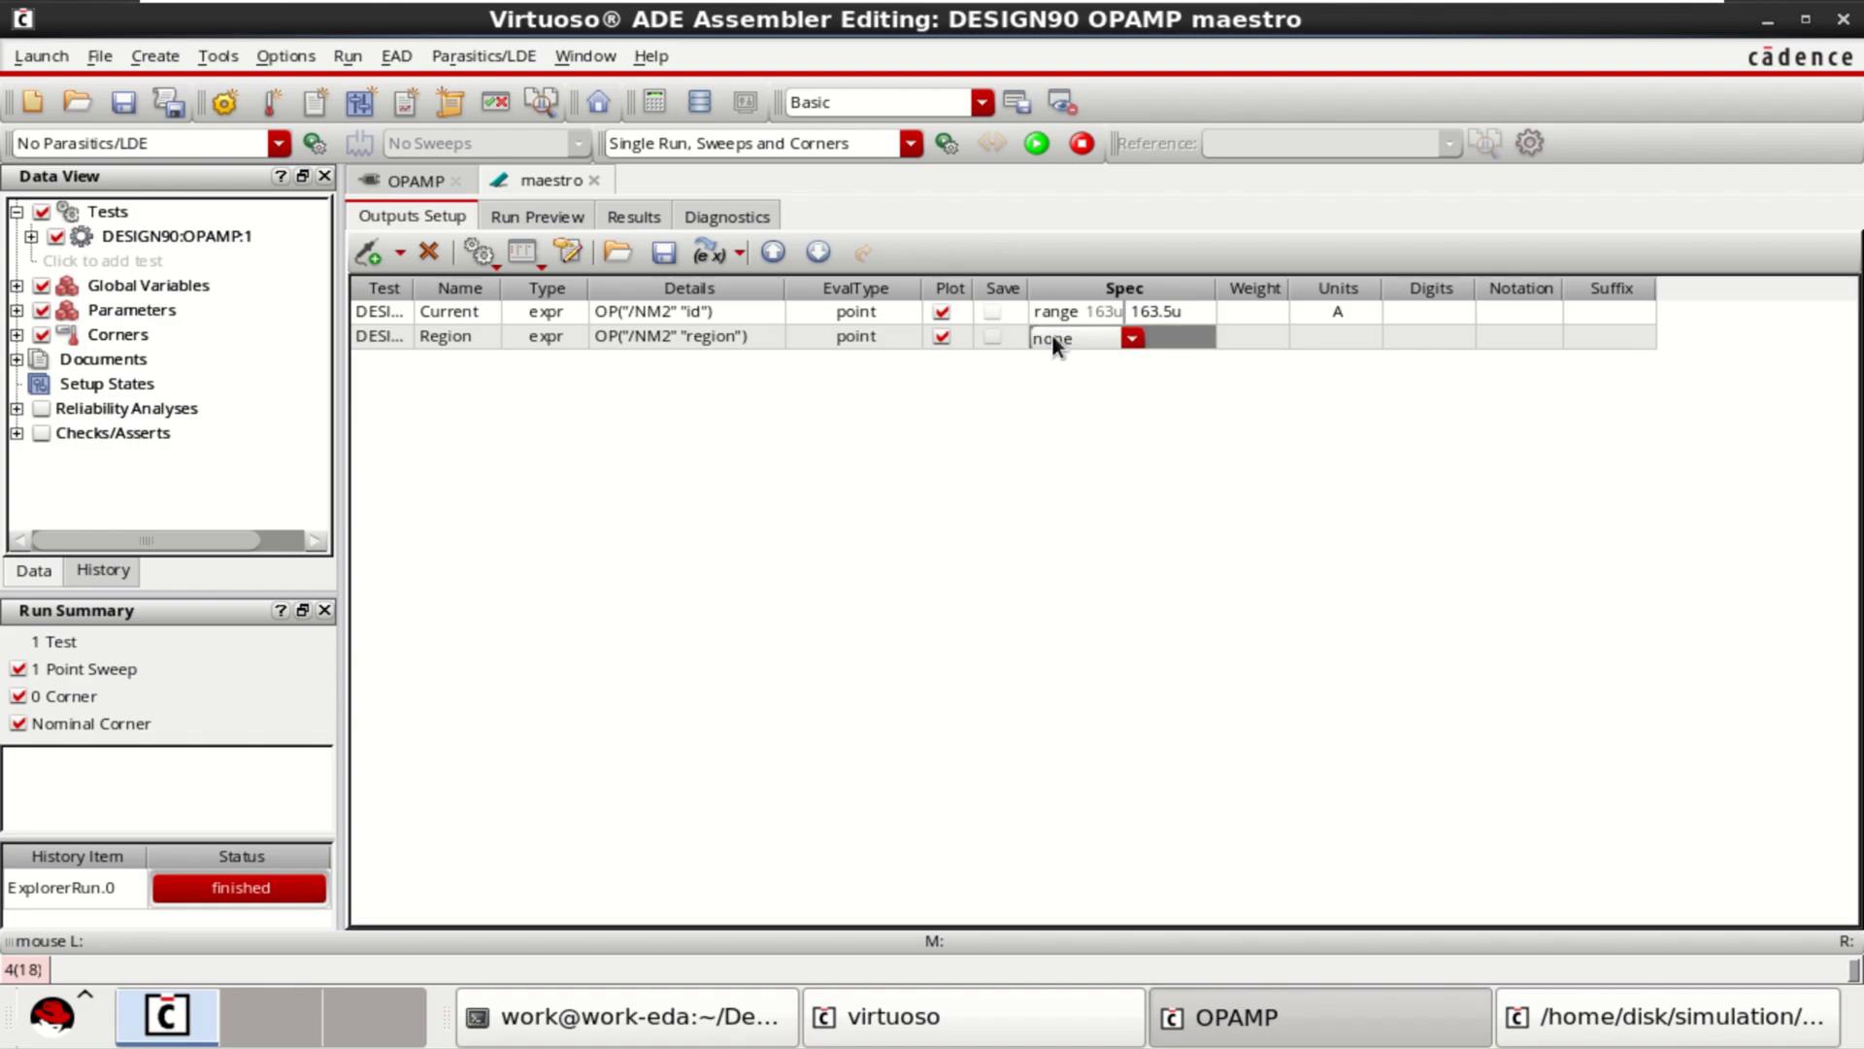
click(1132, 337)
click(1084, 497)
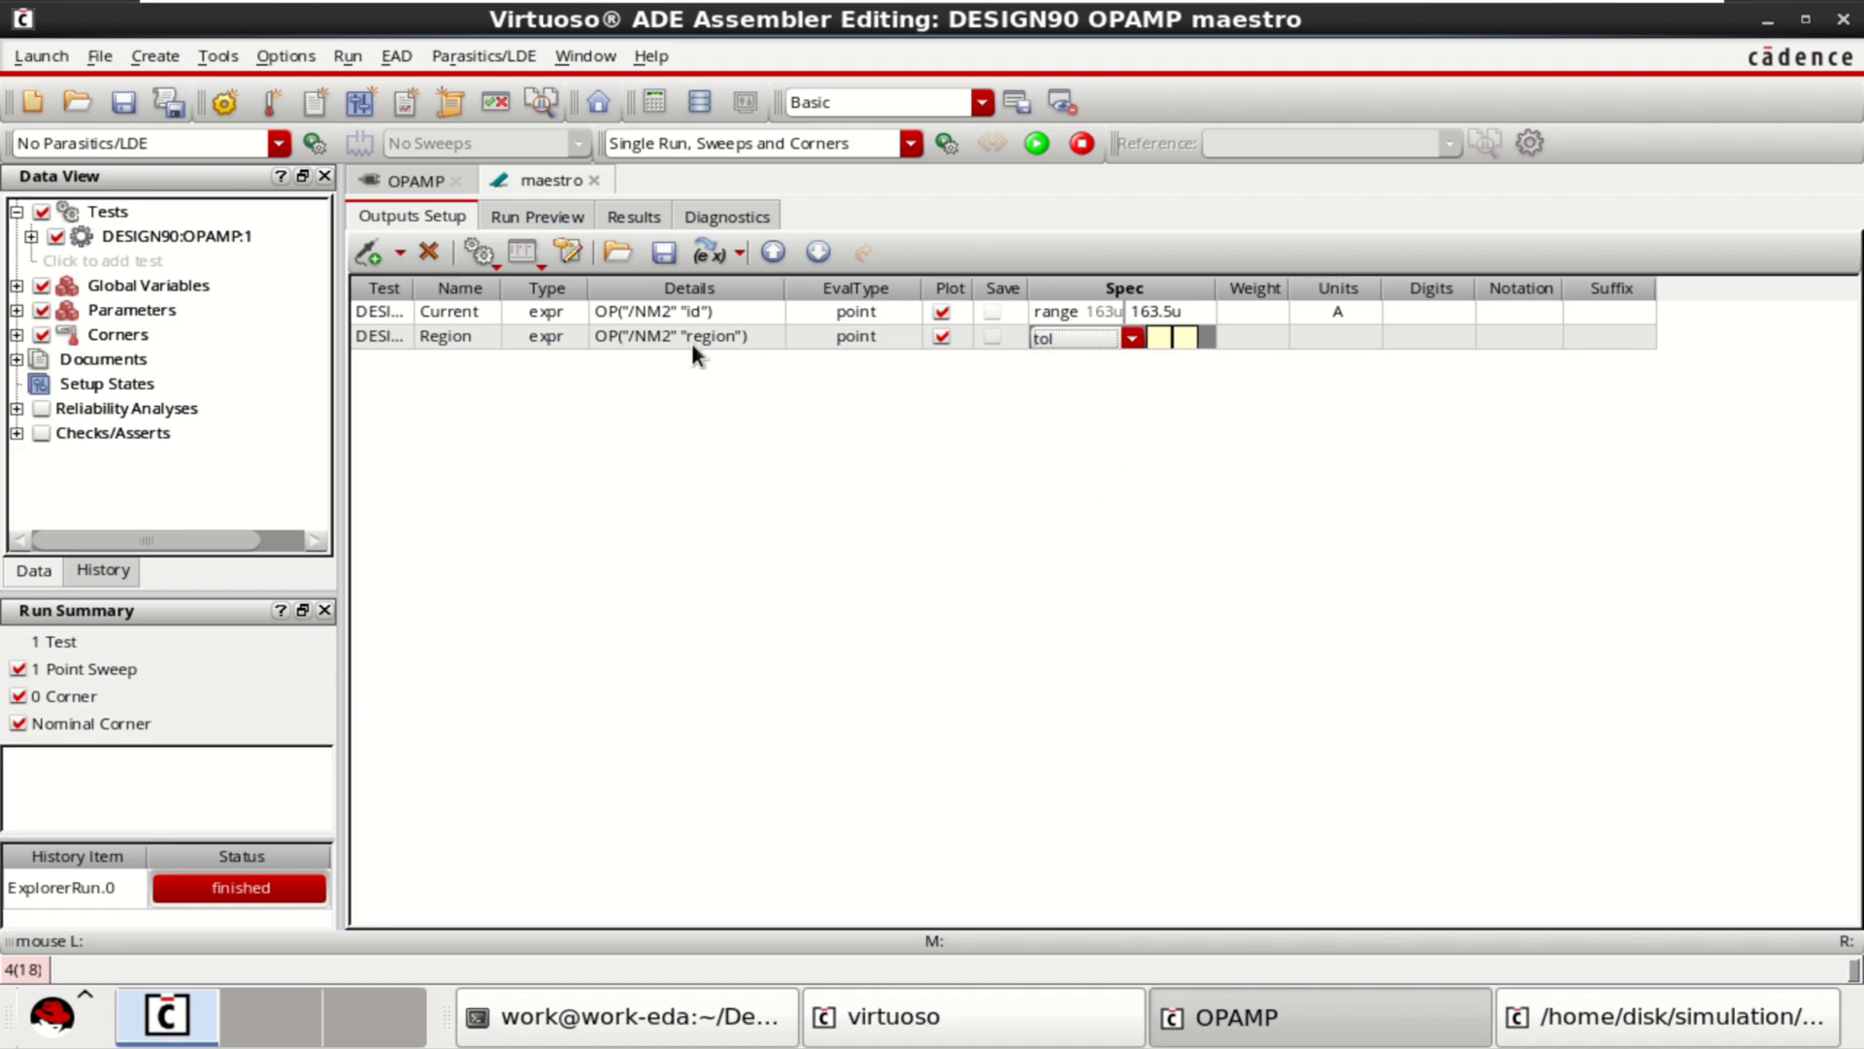
click(1170, 338)
text(2 )
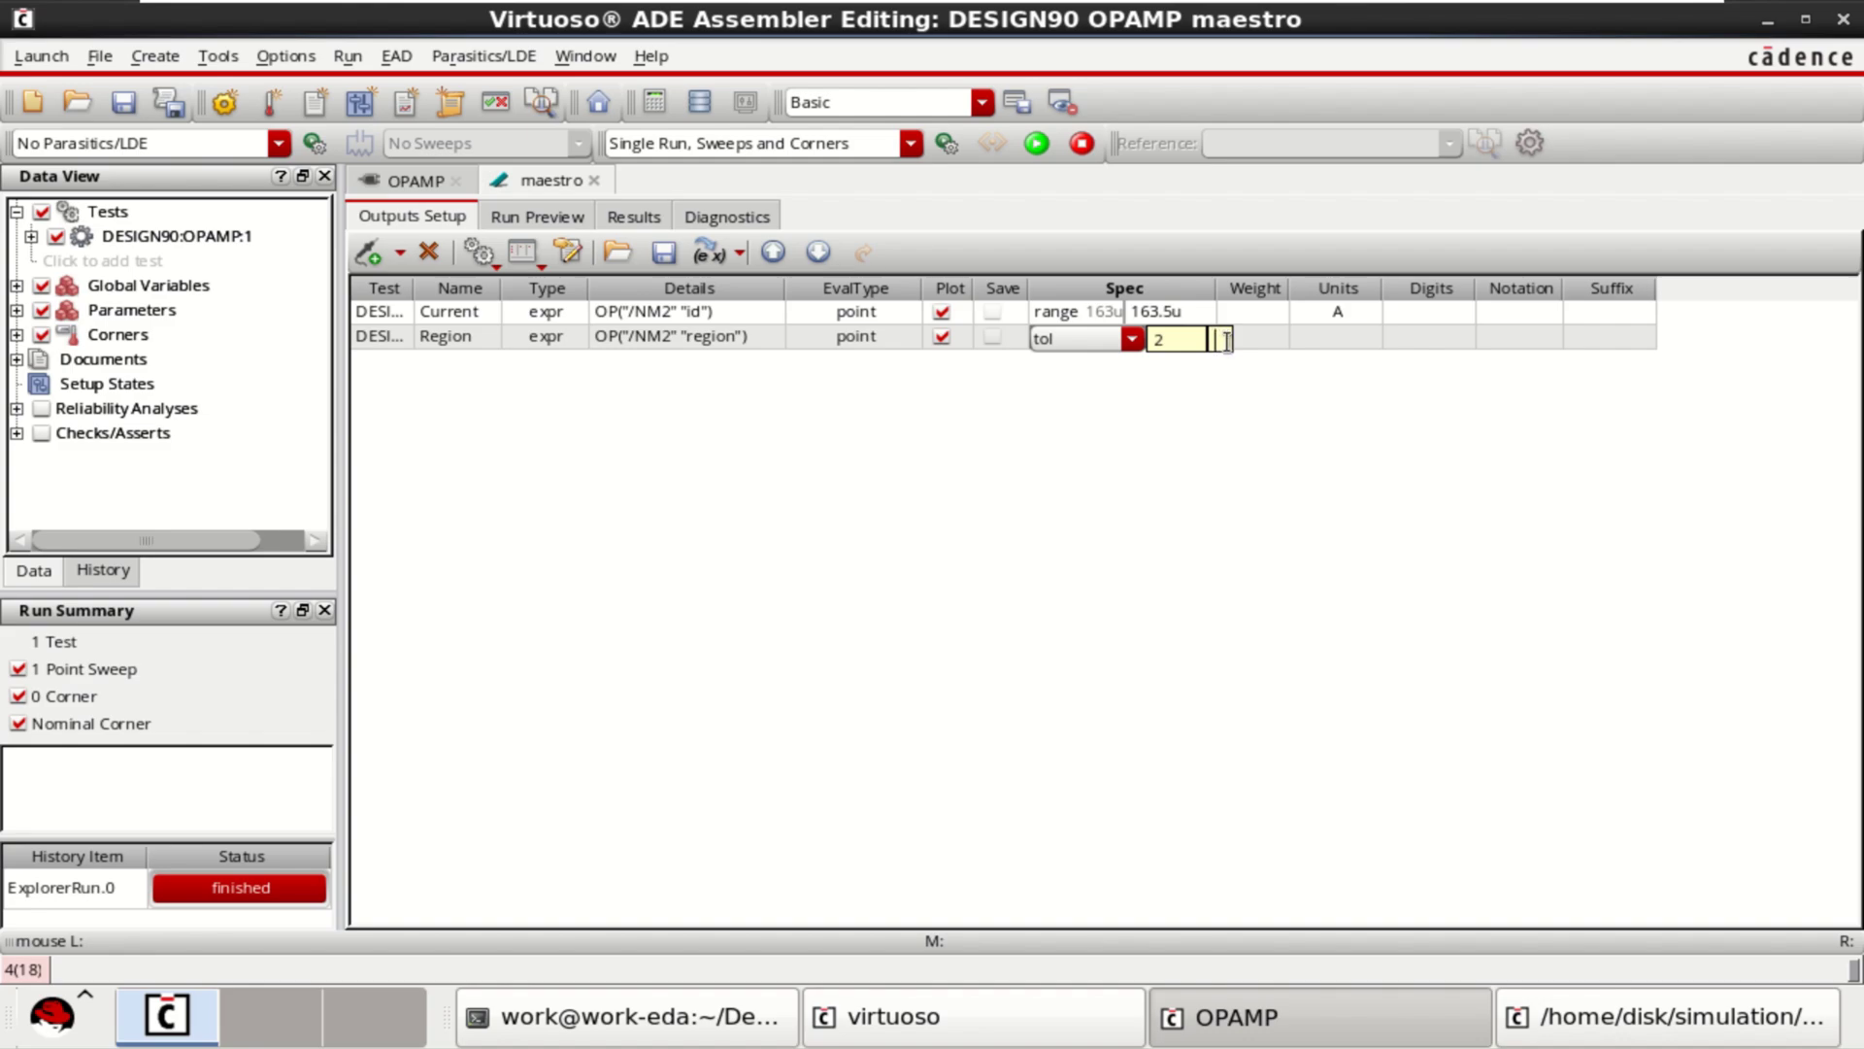
text(5)
click(1306, 474)
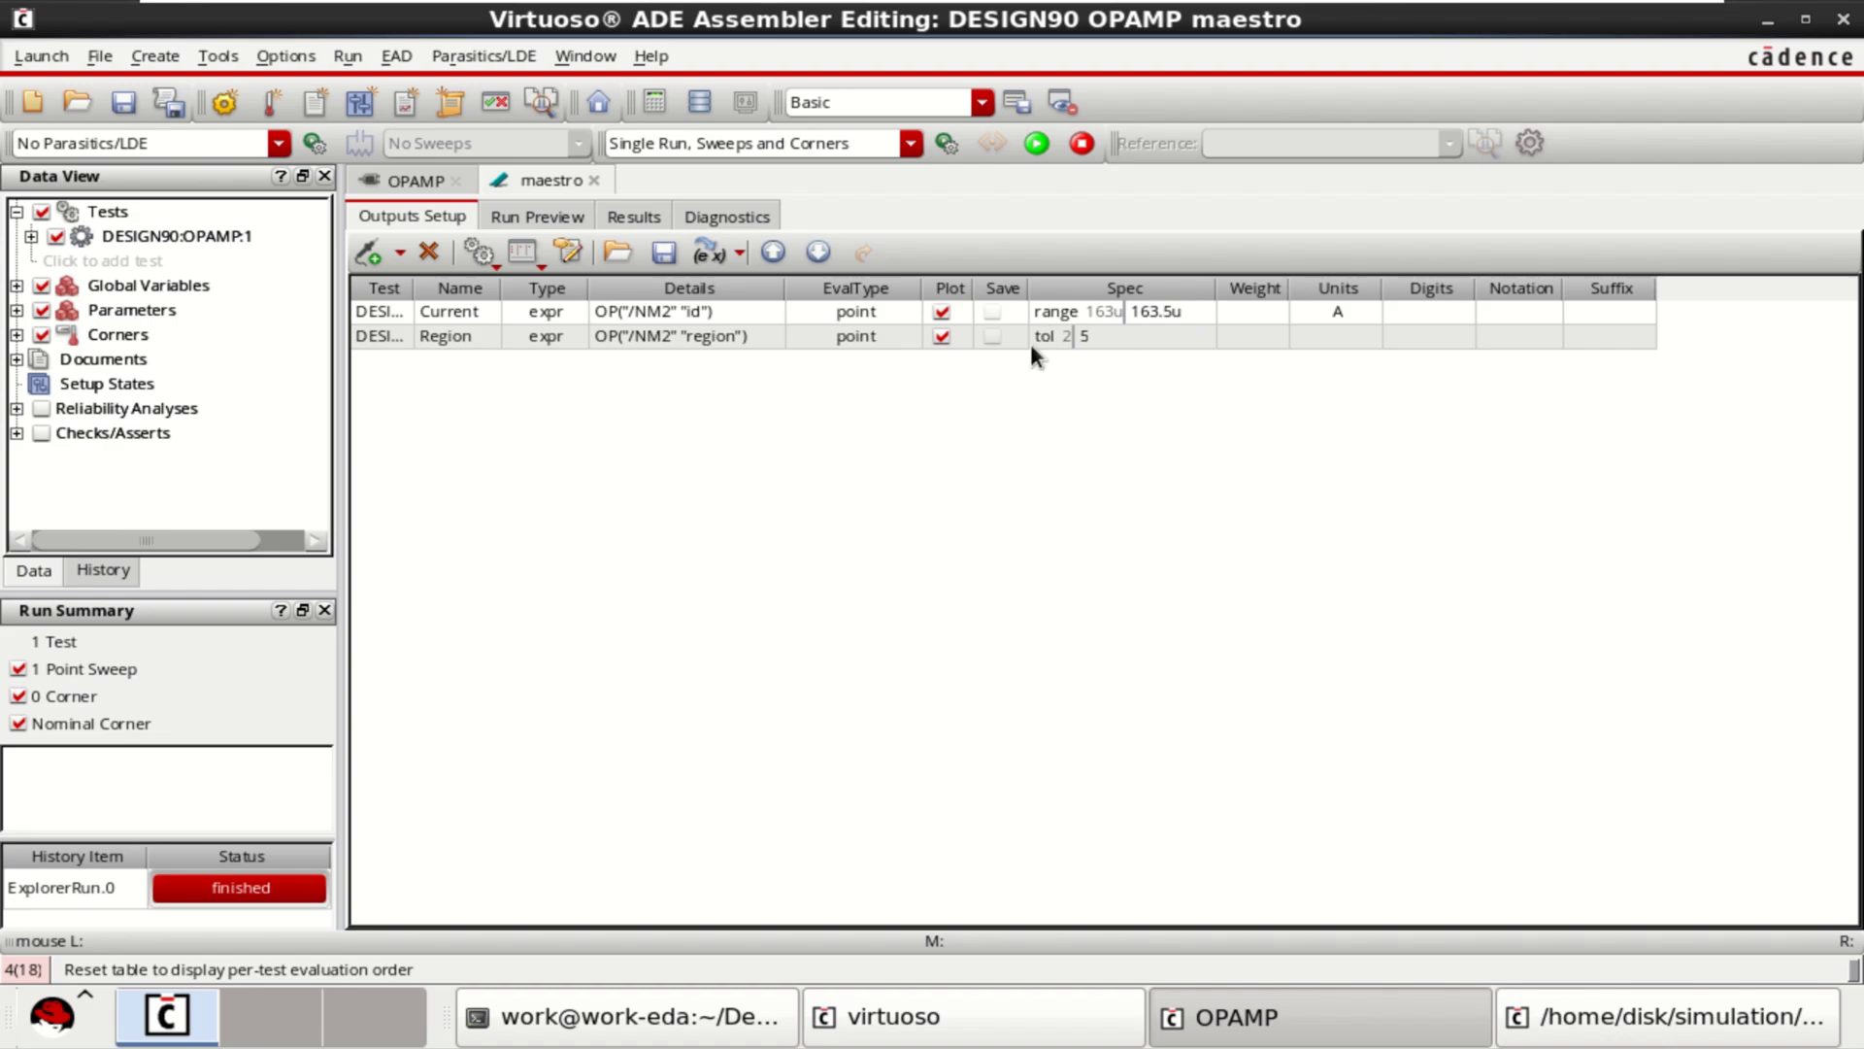
- Run the simulation, where Current 145.9 uA and Region 1 both fail, then return to the OPAMP schematic
click(1043, 147)
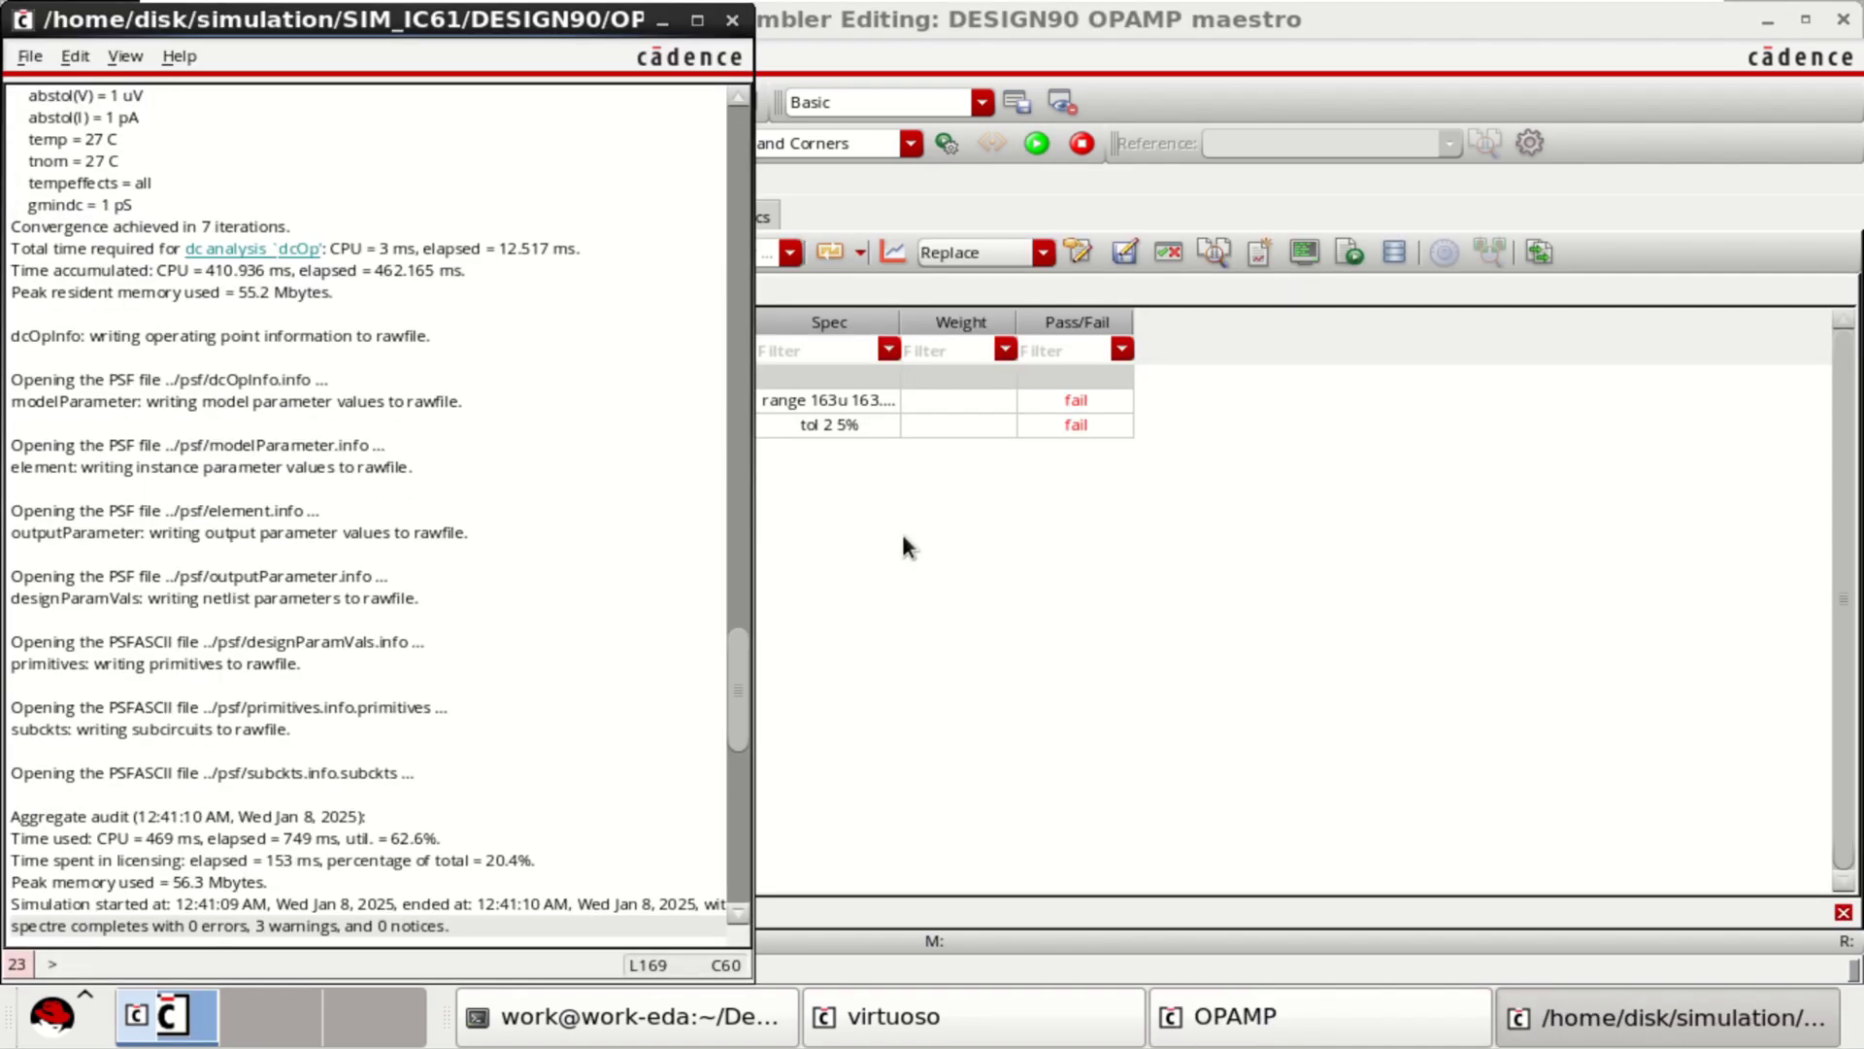
click(662, 23)
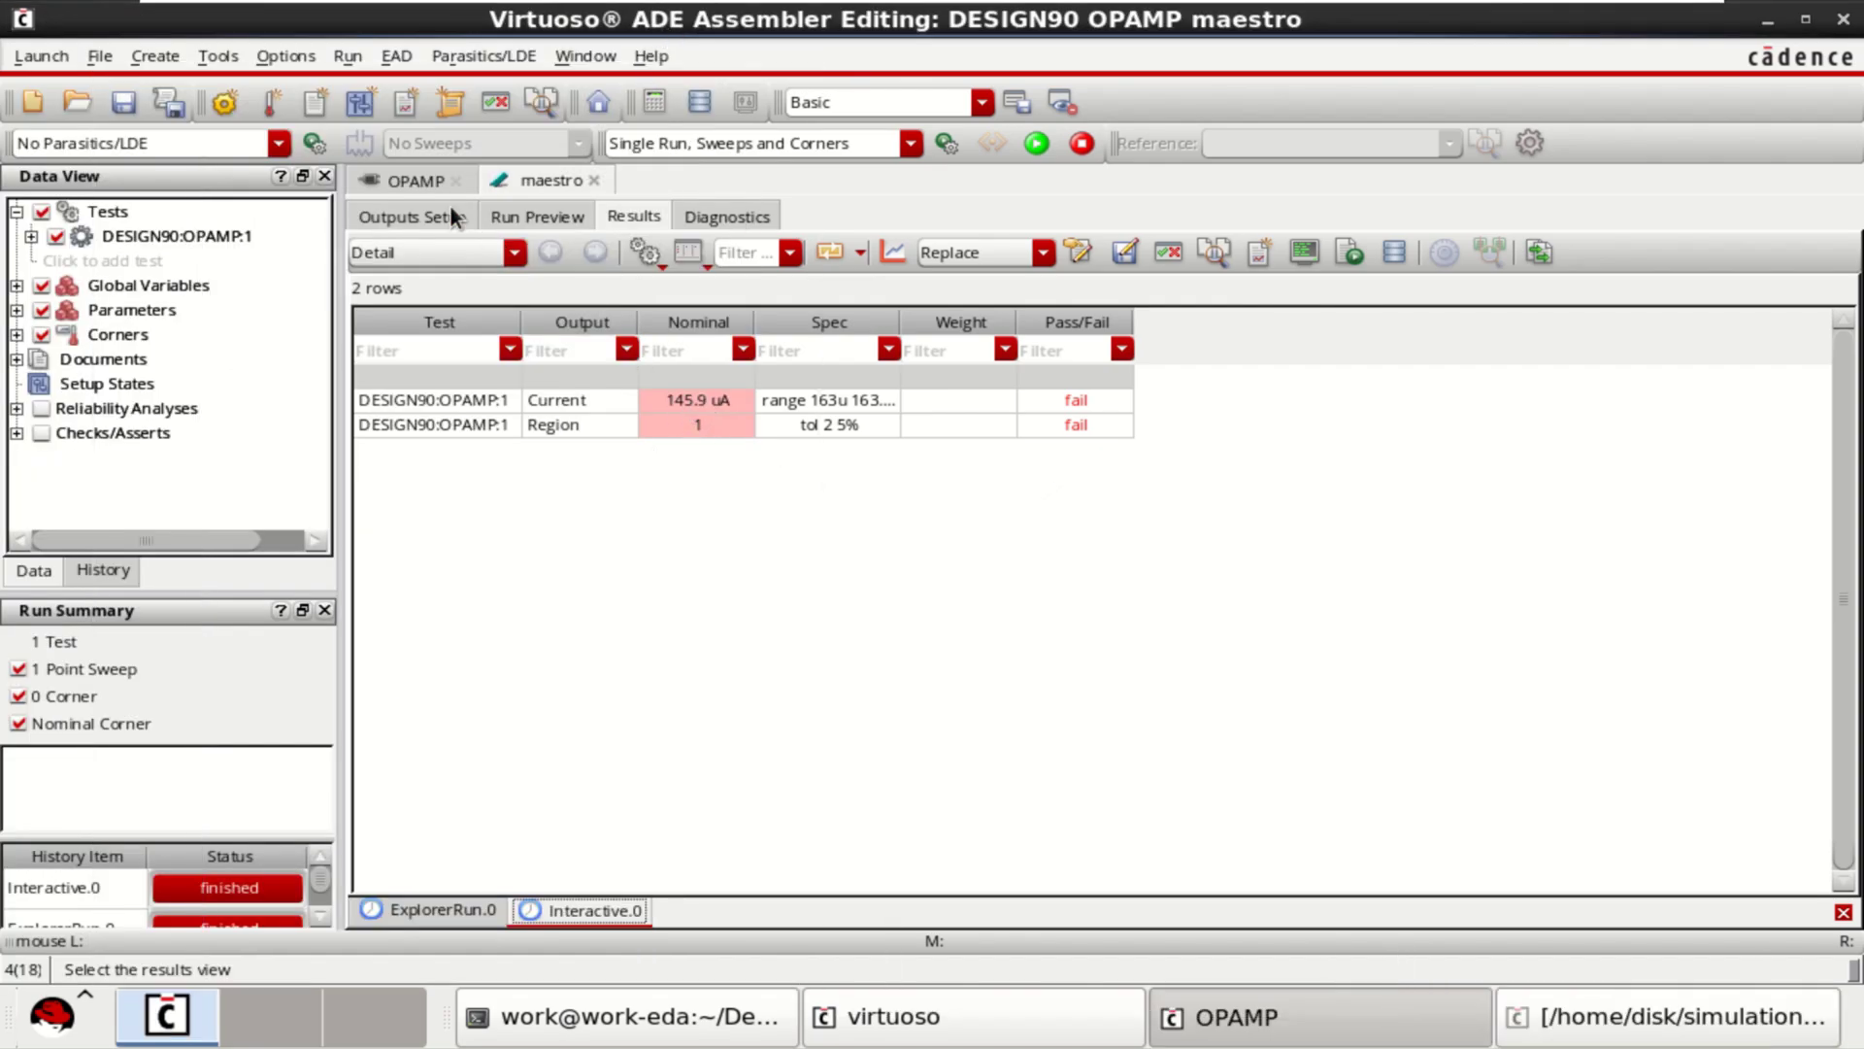
click(419, 180)
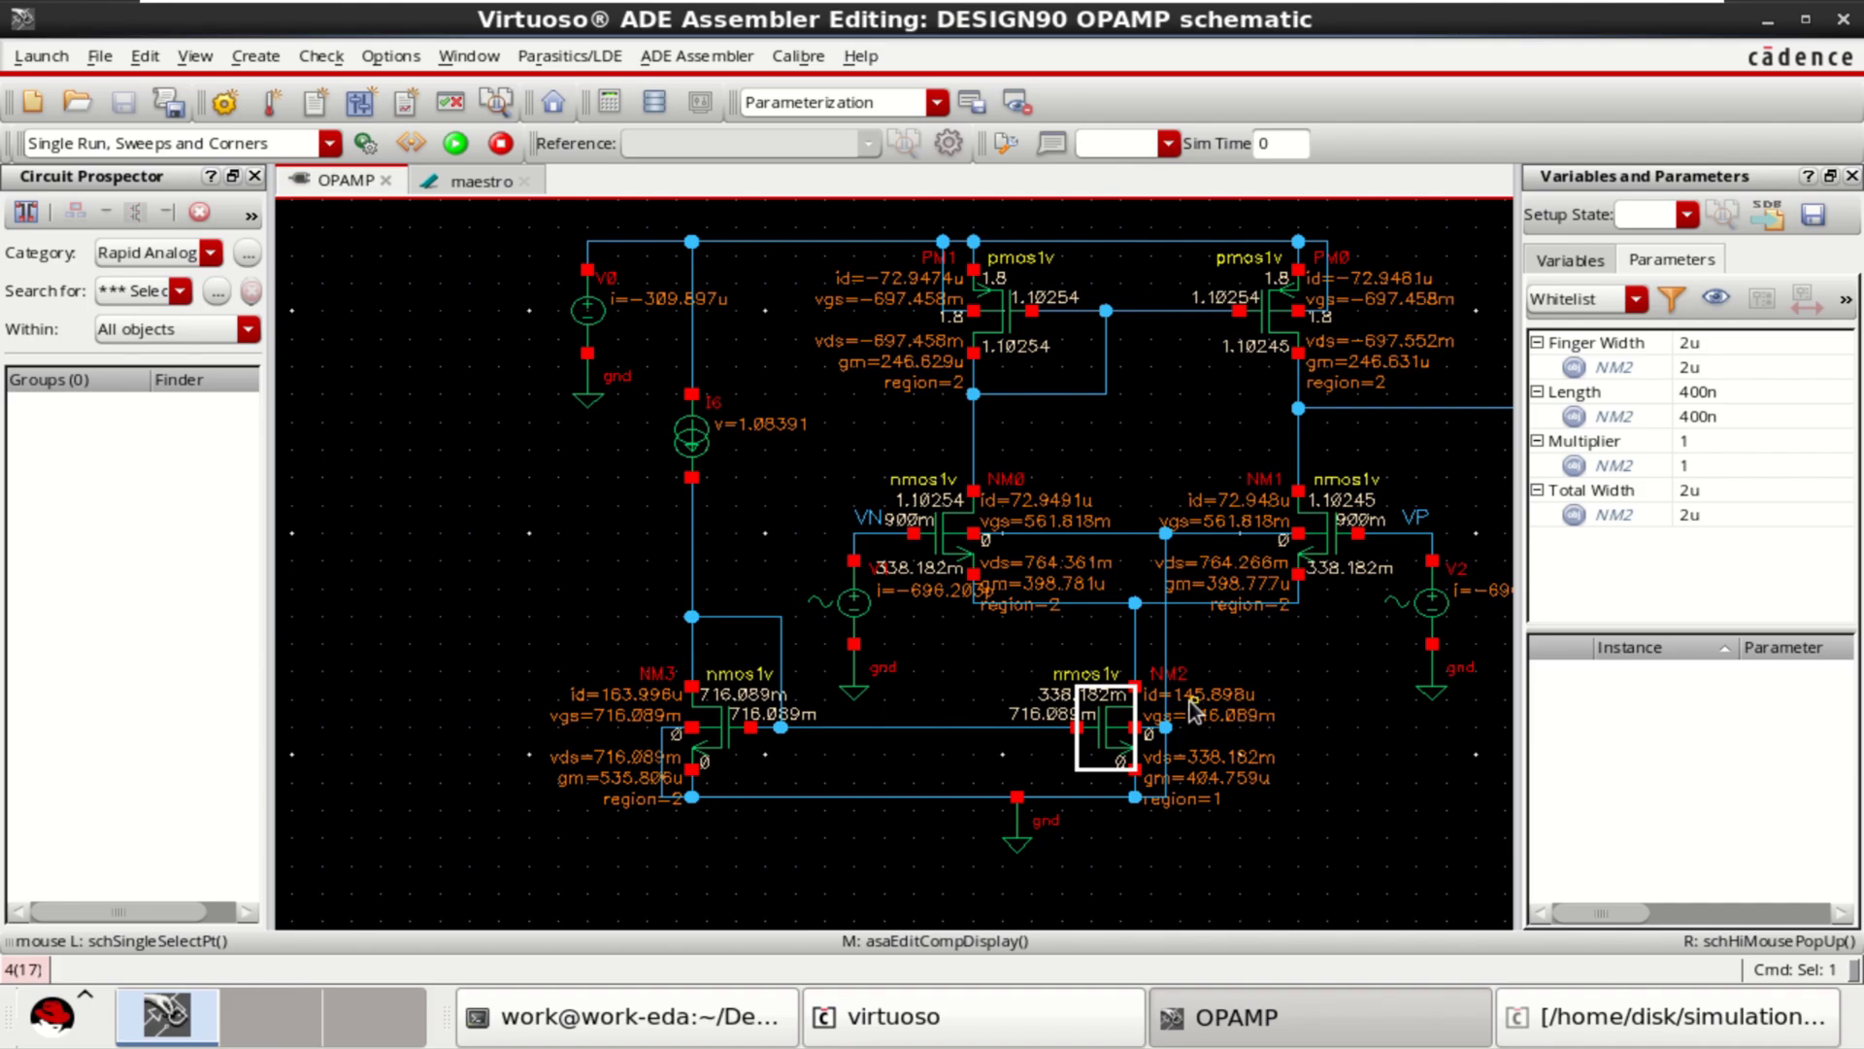
- Return to the maestro Results, where Current 145.9 uA and Region 1 fail their specs
click(478, 185)
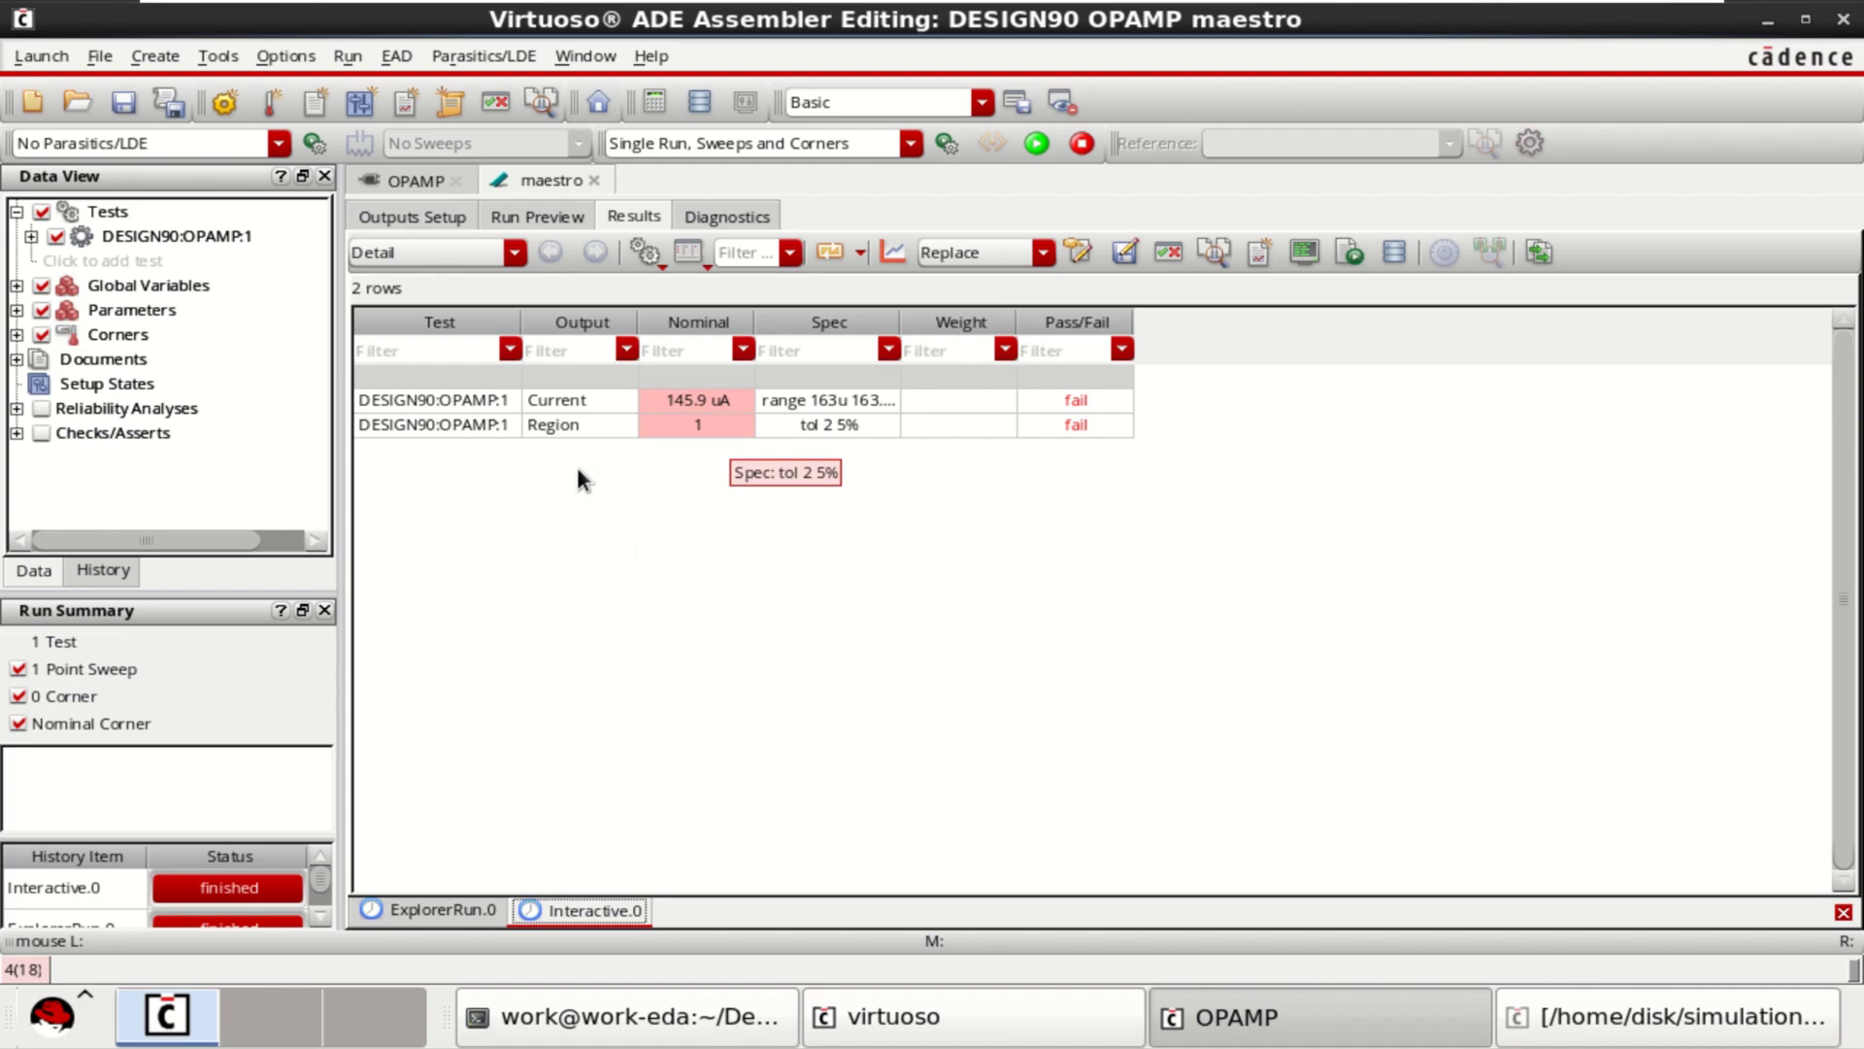
- Open the OPAMP schematic and match PM0's total width to PM1's w=2u
click(16, 311)
double_click(142, 334)
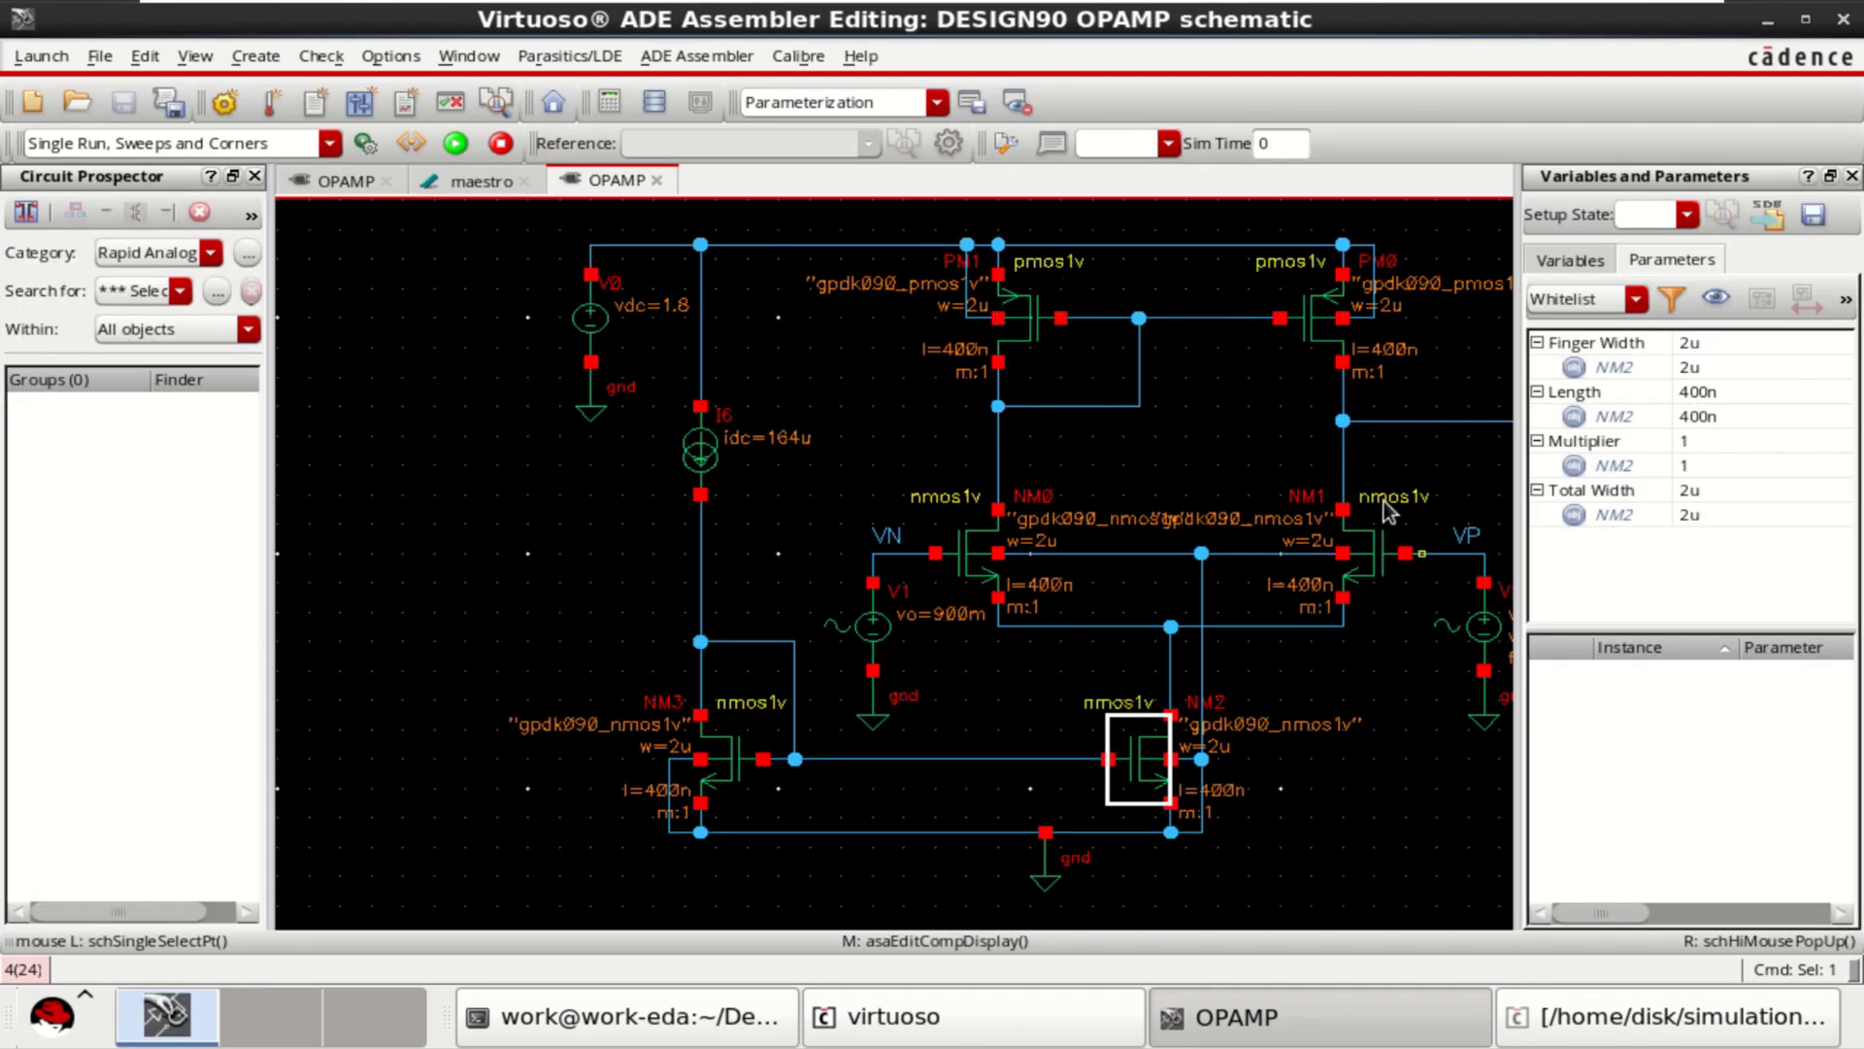
click(1016, 326)
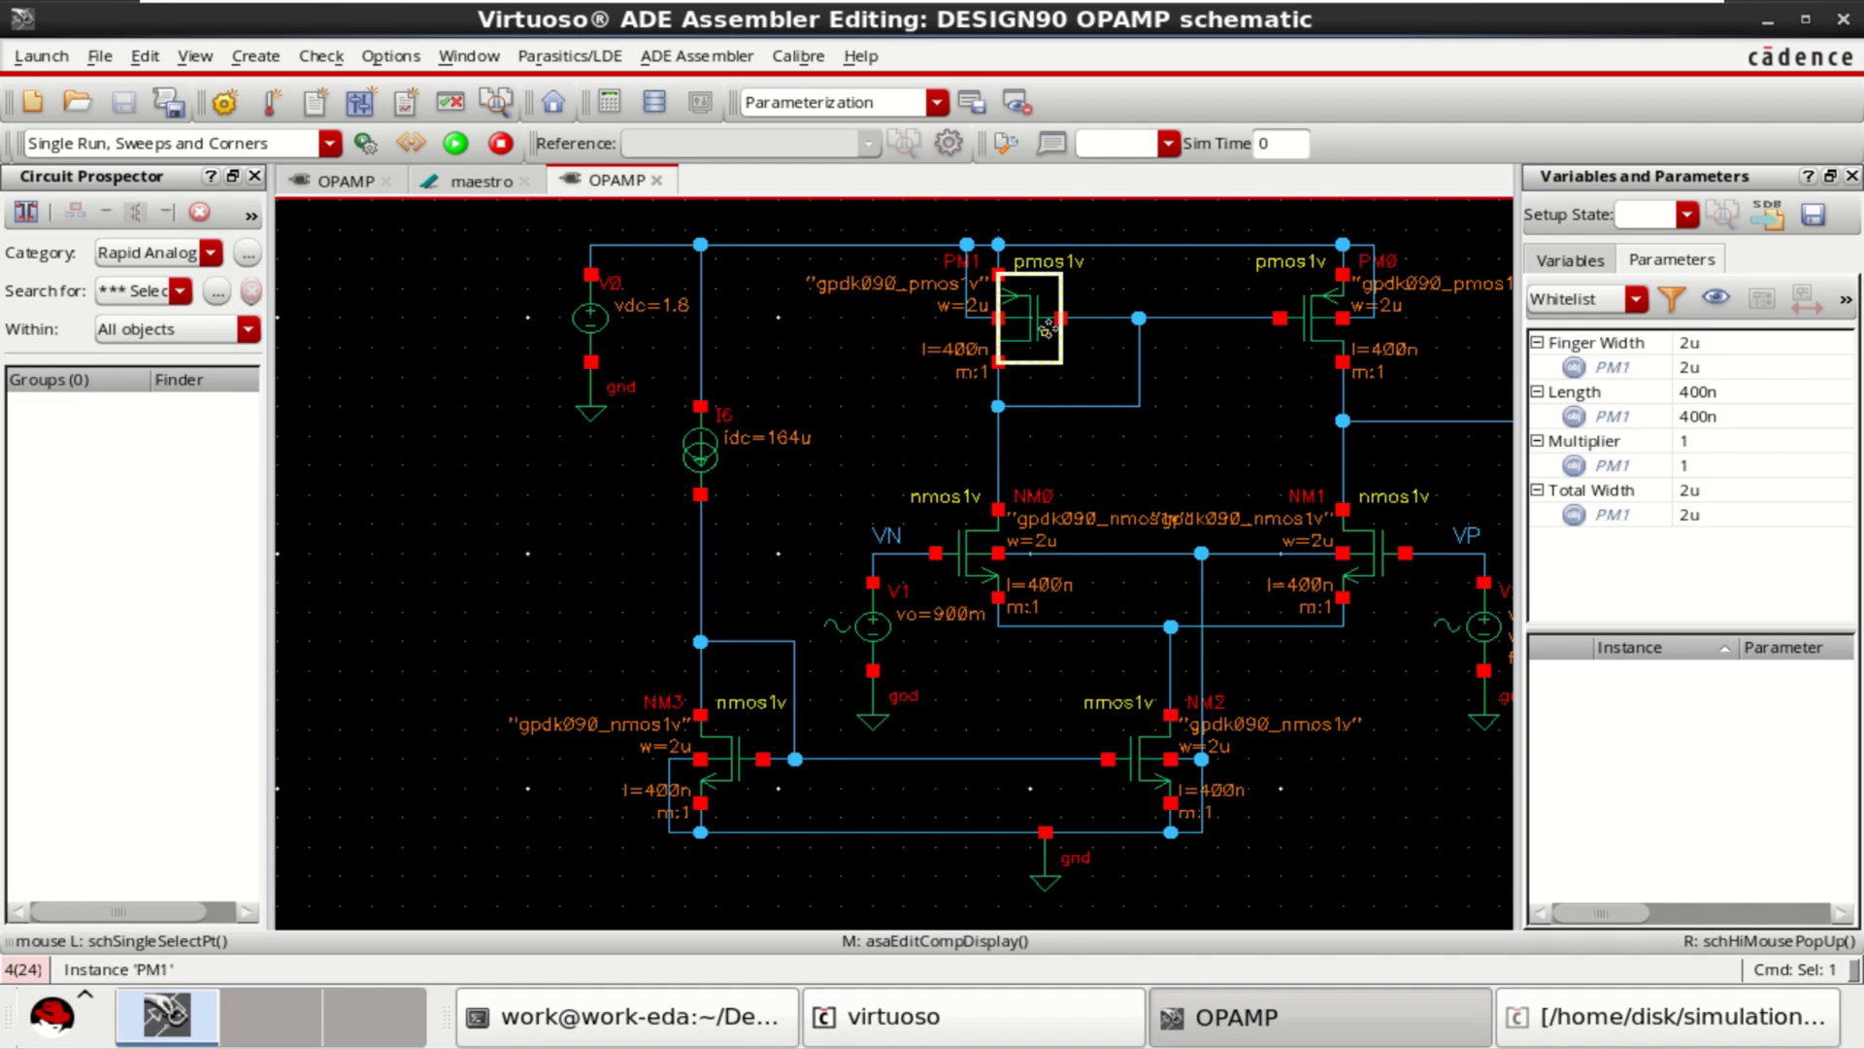
shift+click(1327, 339)
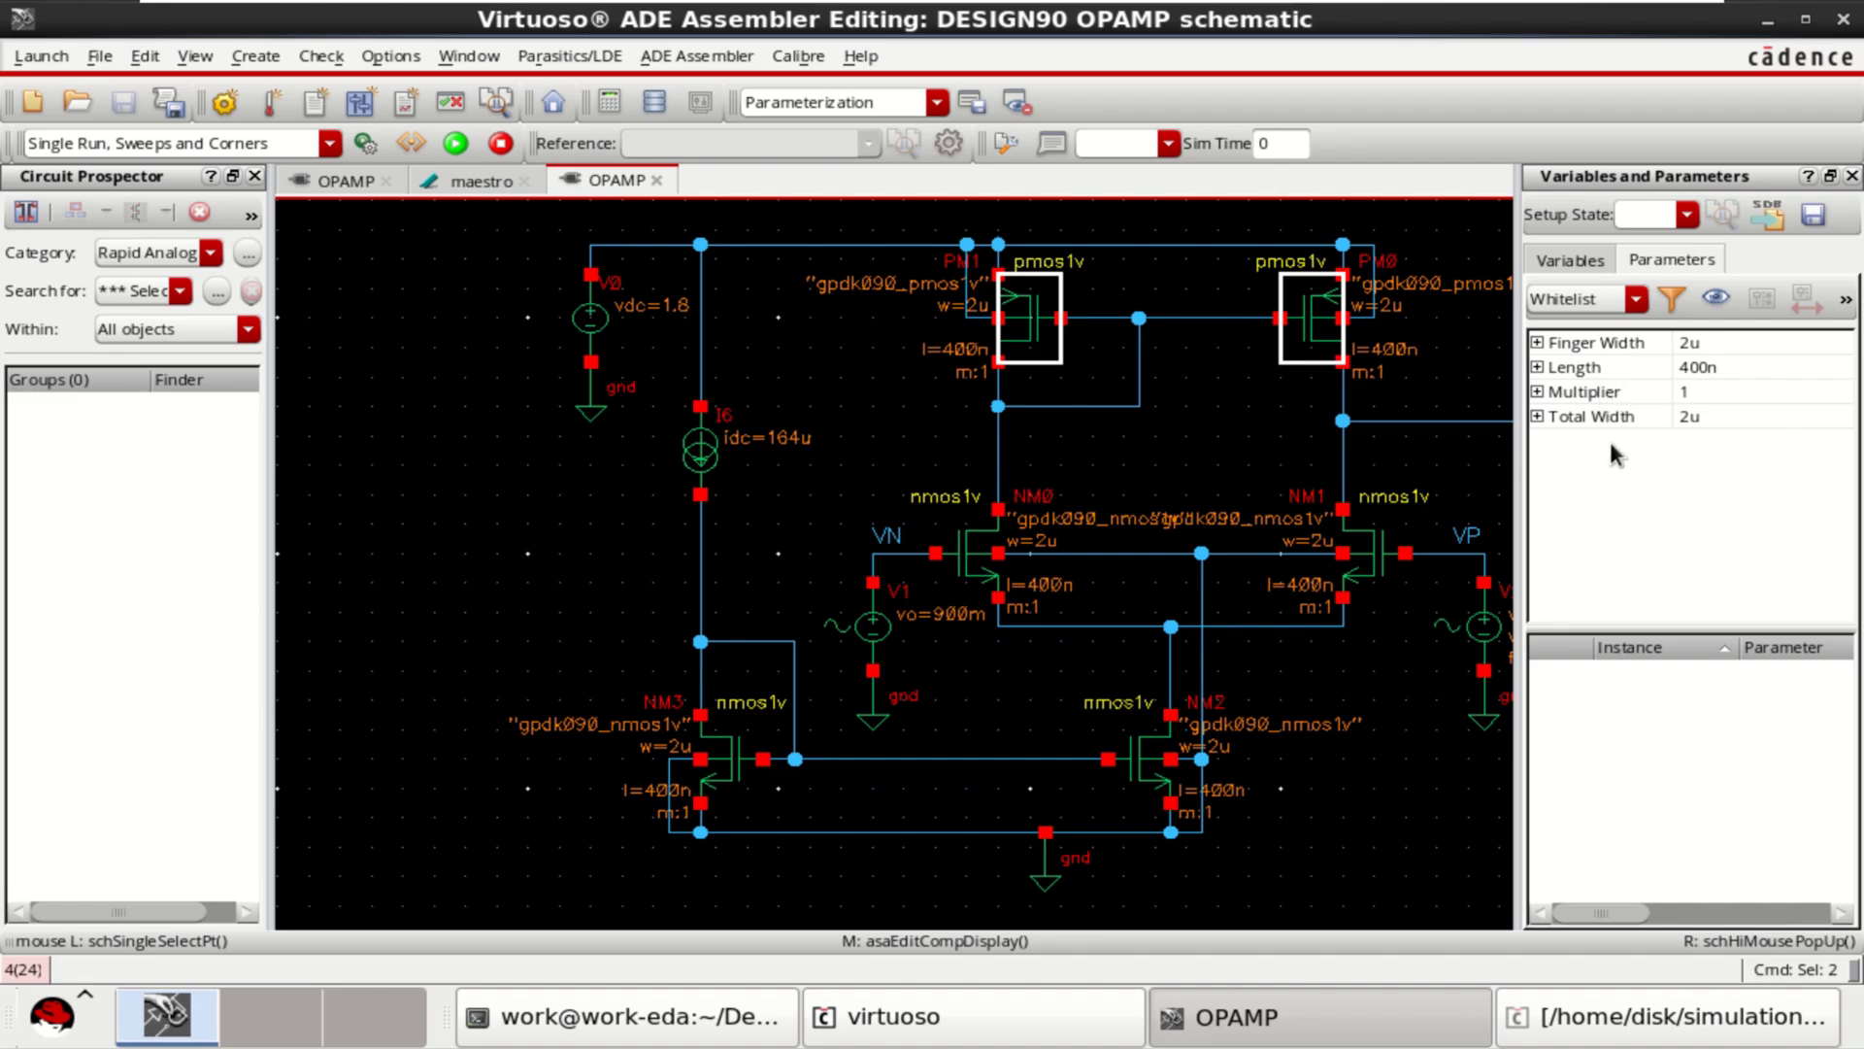
click(1623, 414)
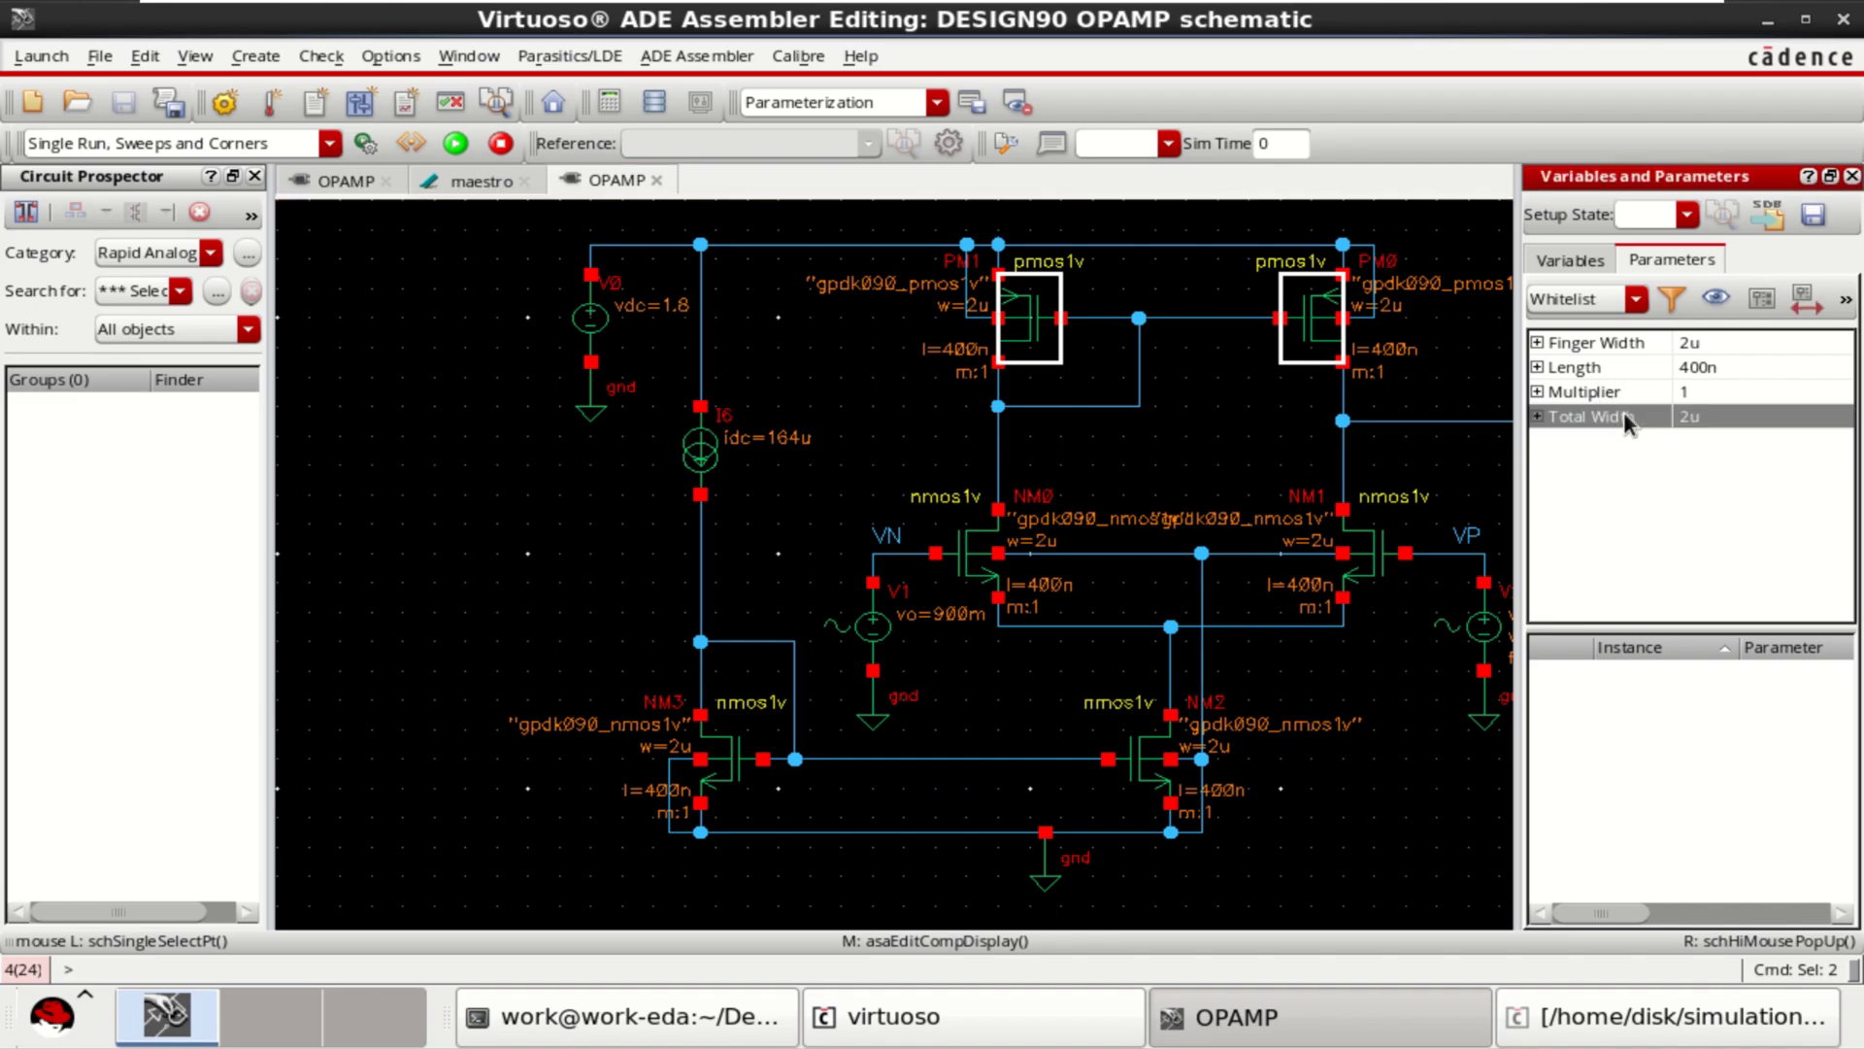
drag(1521, 423, 1420, 427)
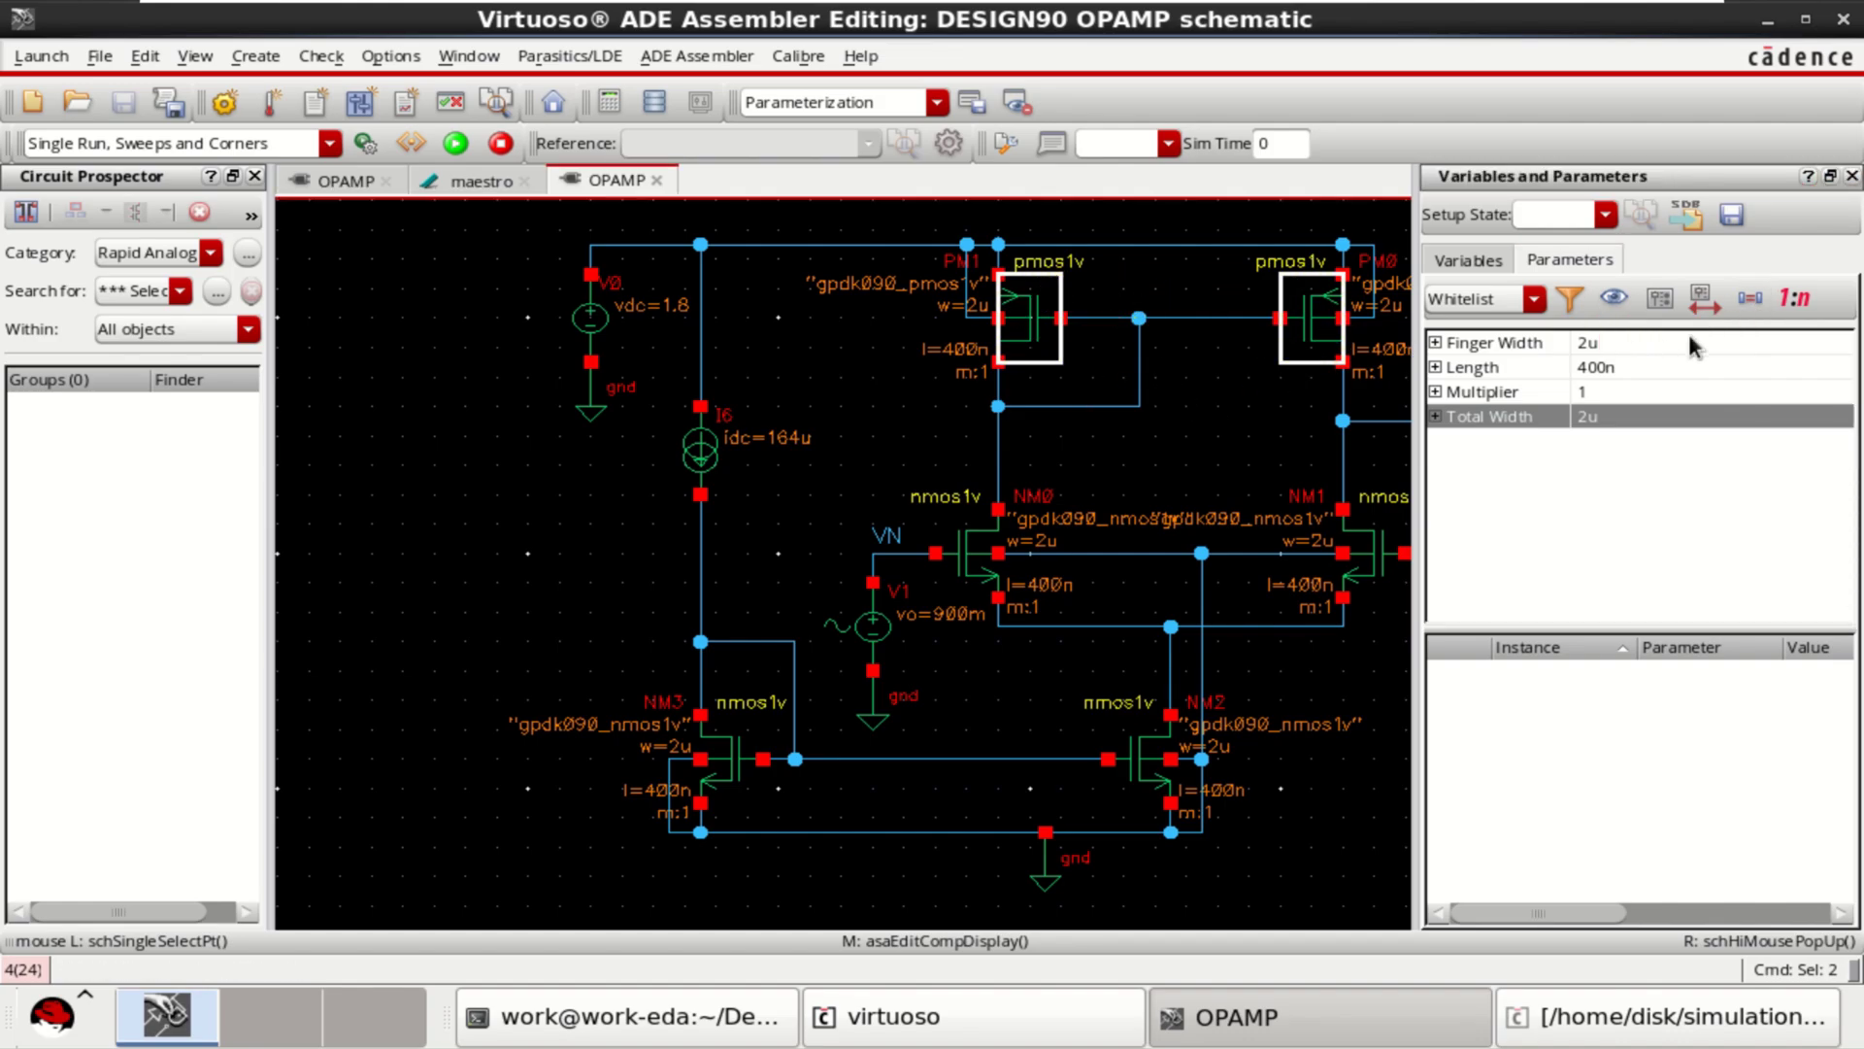
click(1747, 301)
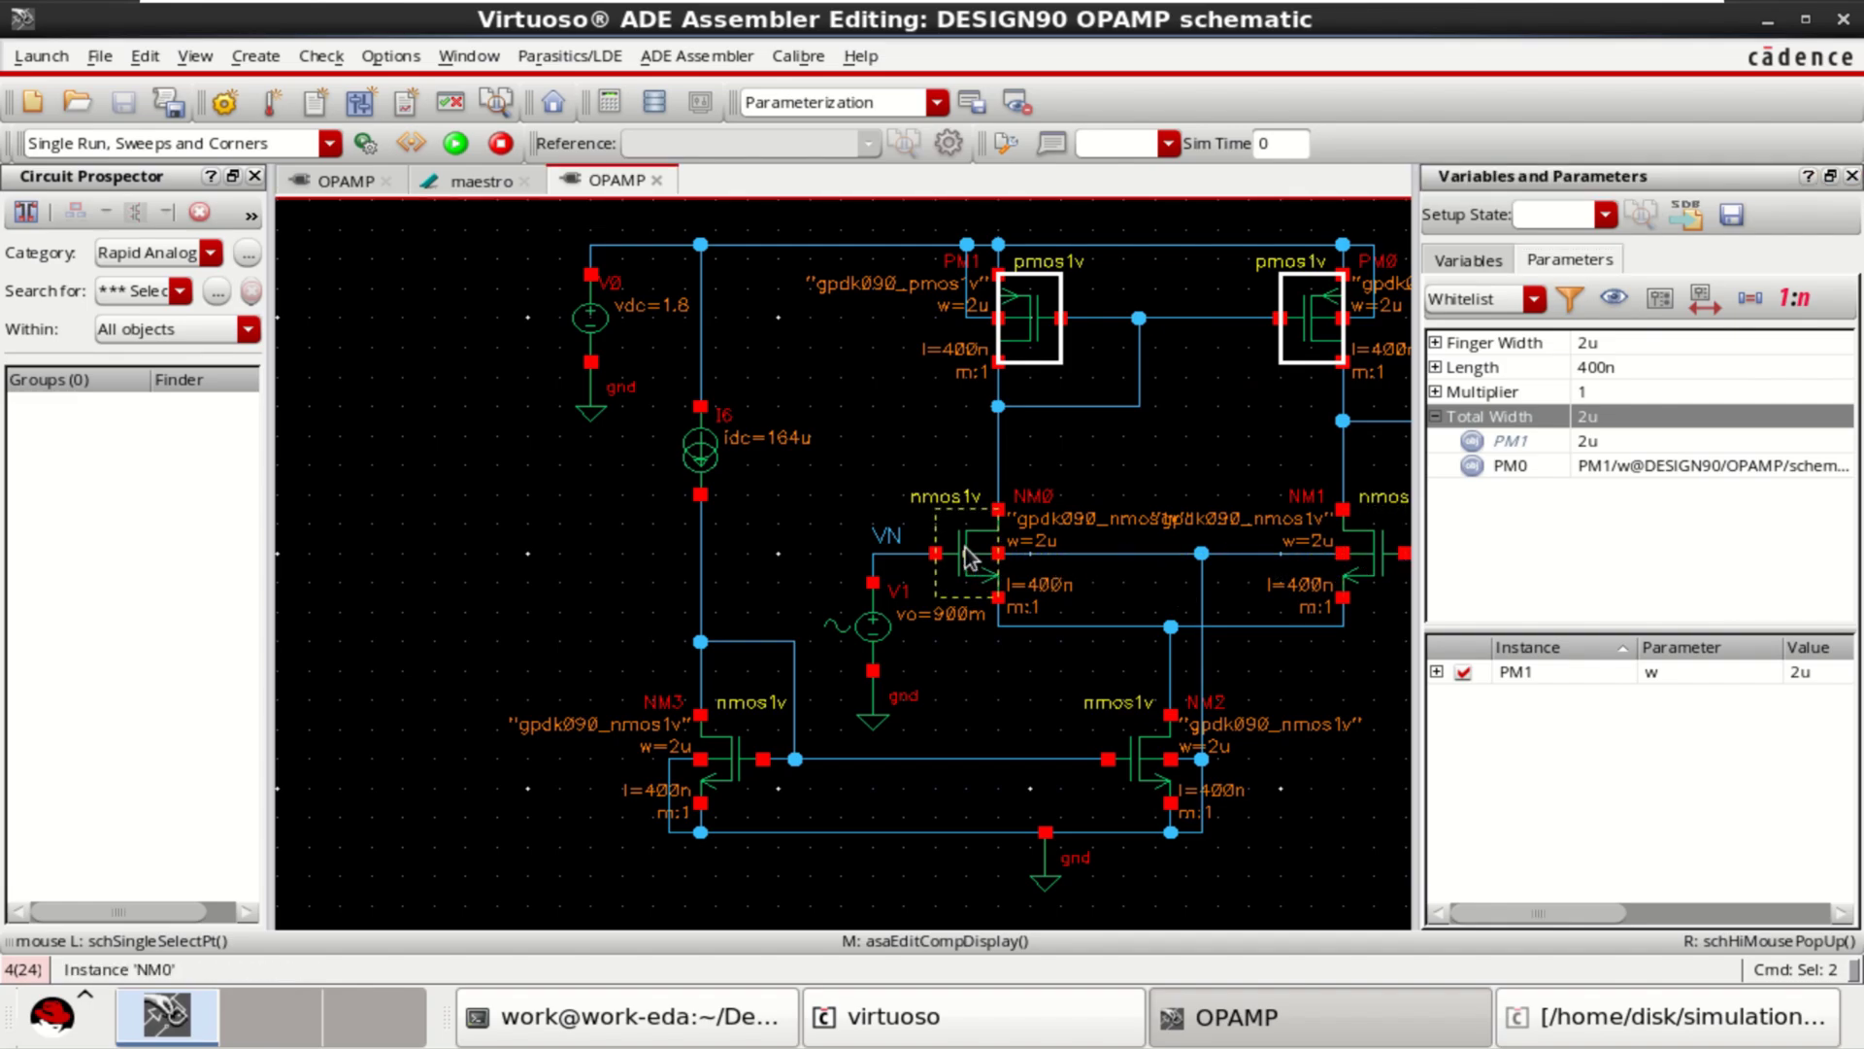
- Match NM1's total width to NM0's w=2u so the NMOS input pair shares one parameter
click(968, 558)
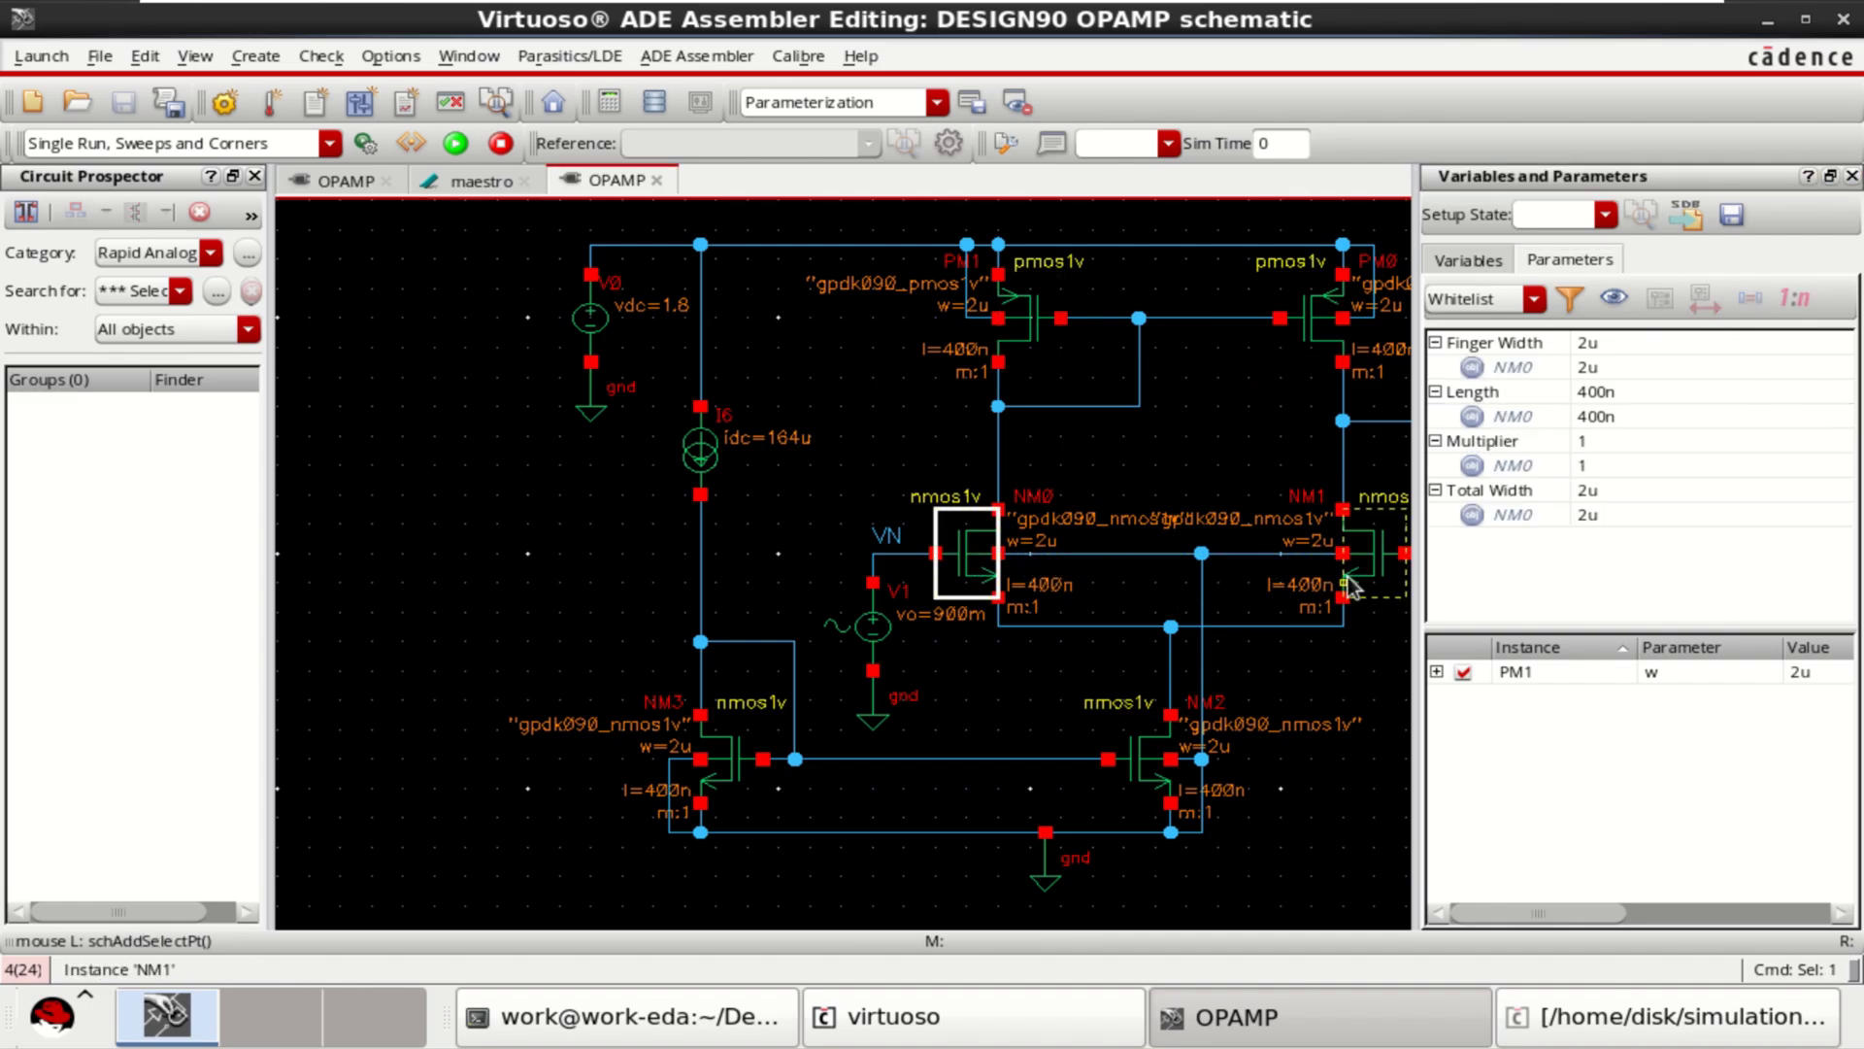
shift+click(1379, 568)
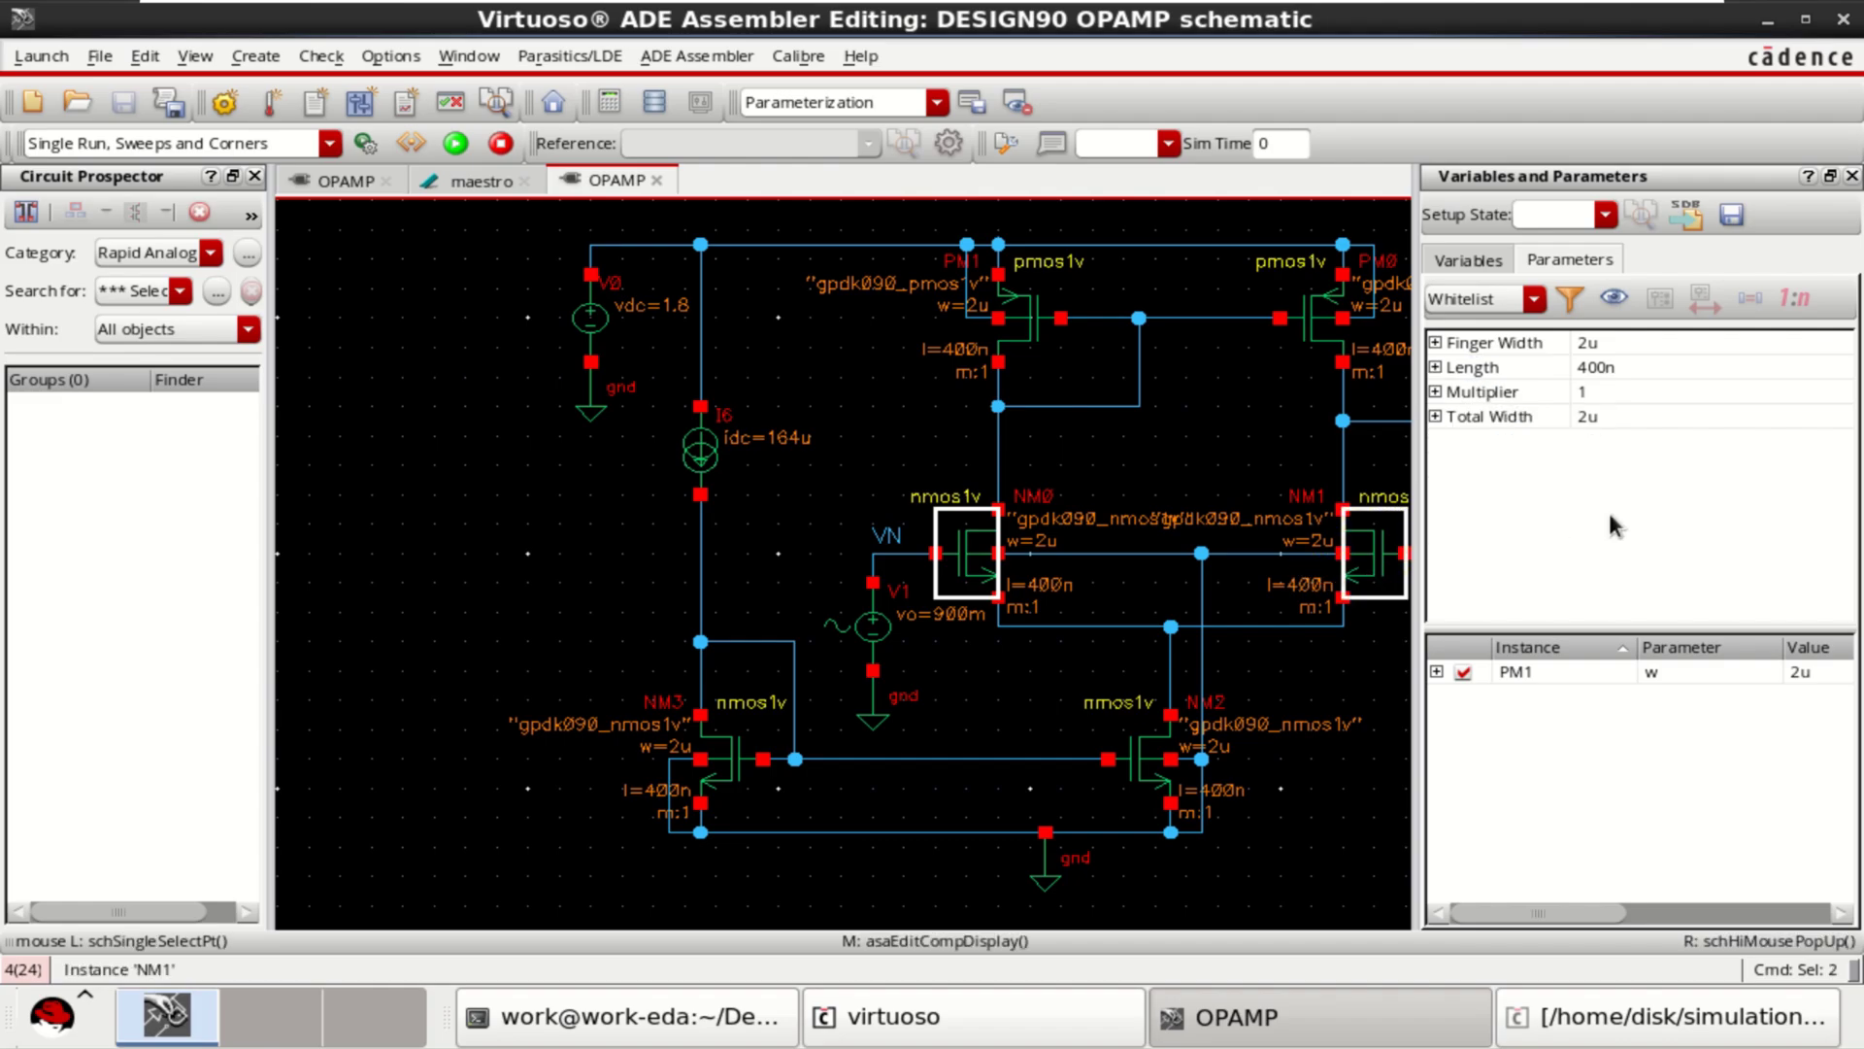
click(1504, 416)
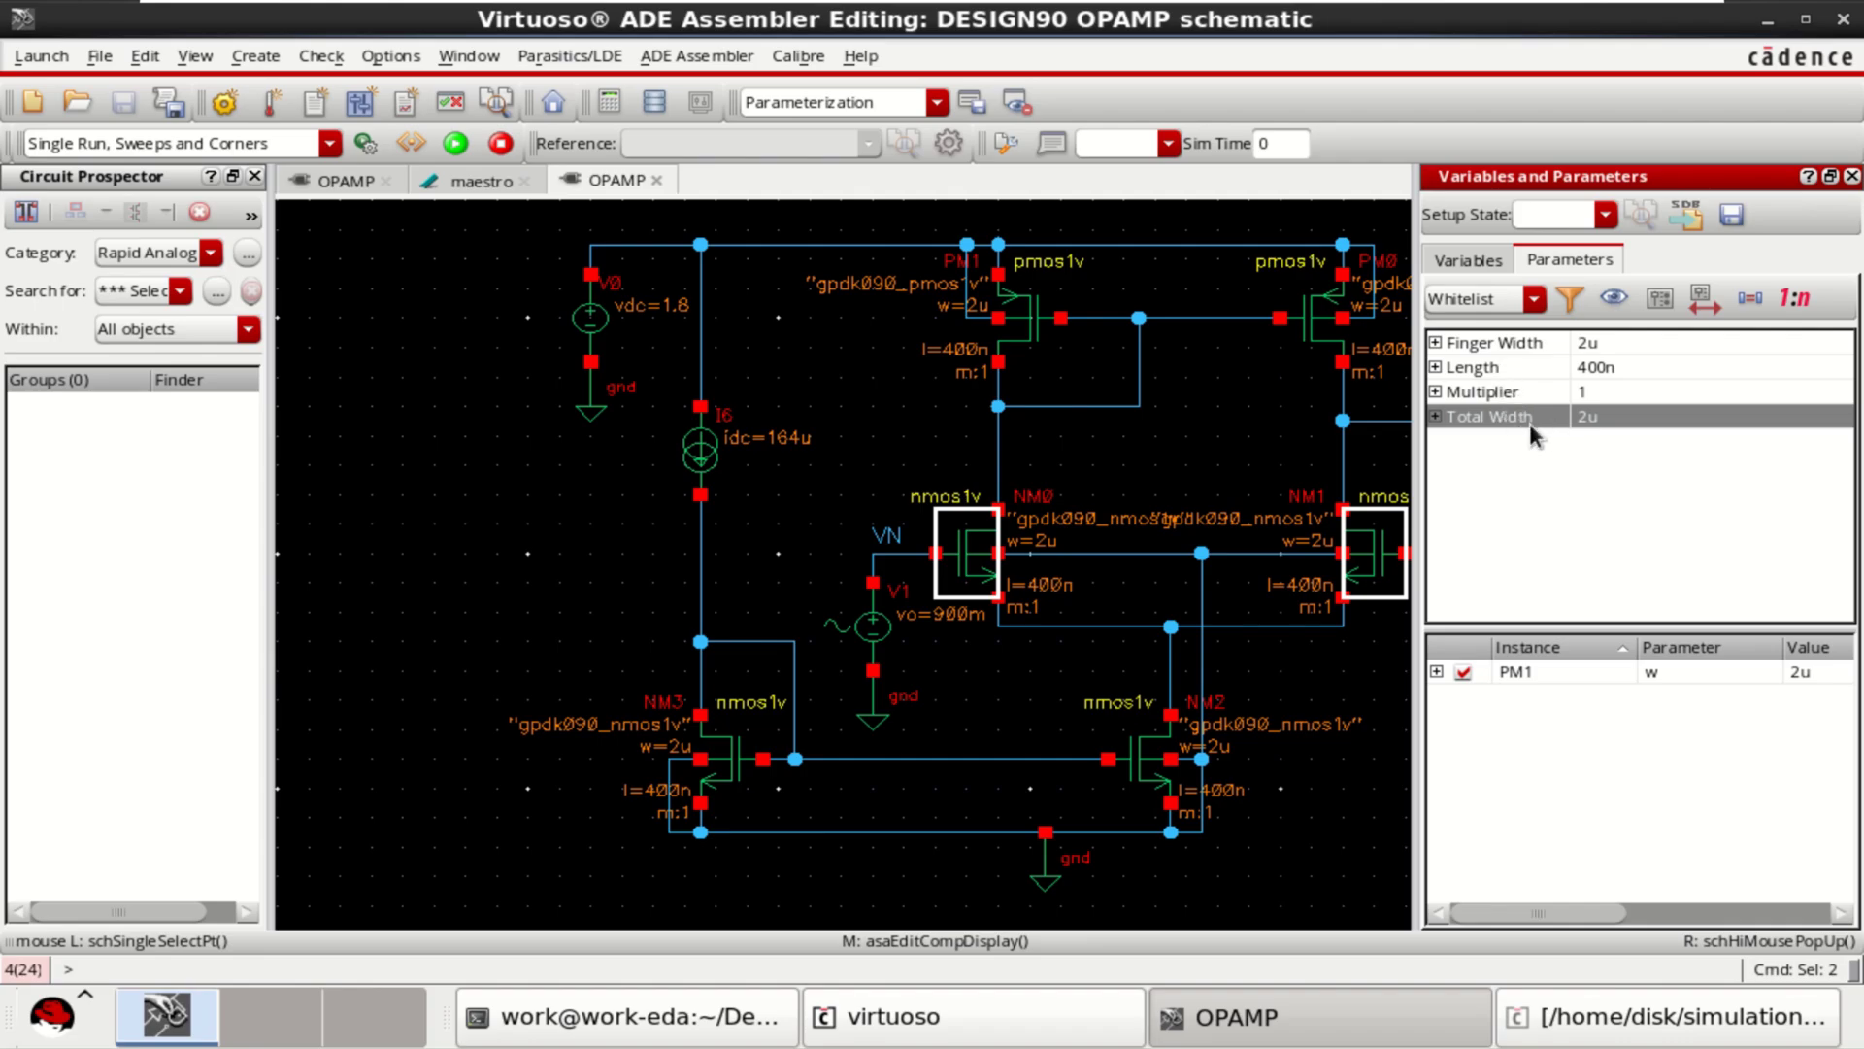
click(1751, 299)
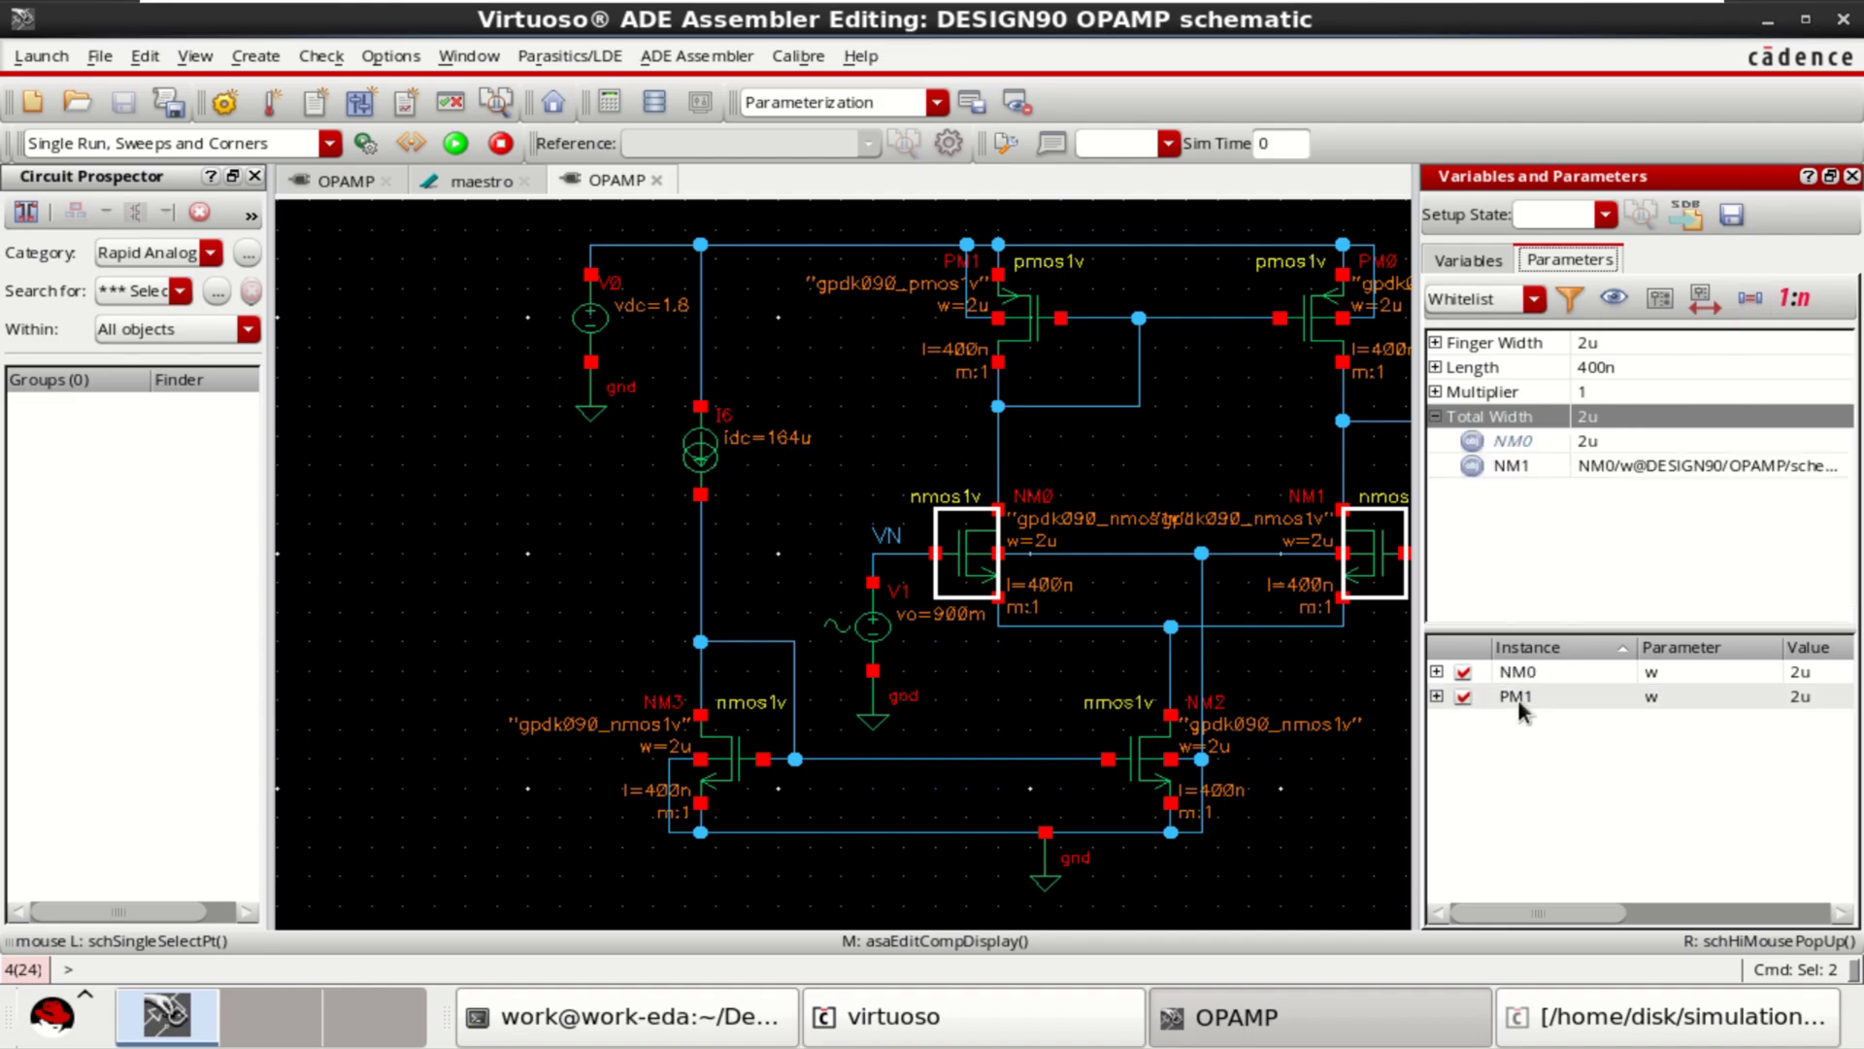
click(1140, 767)
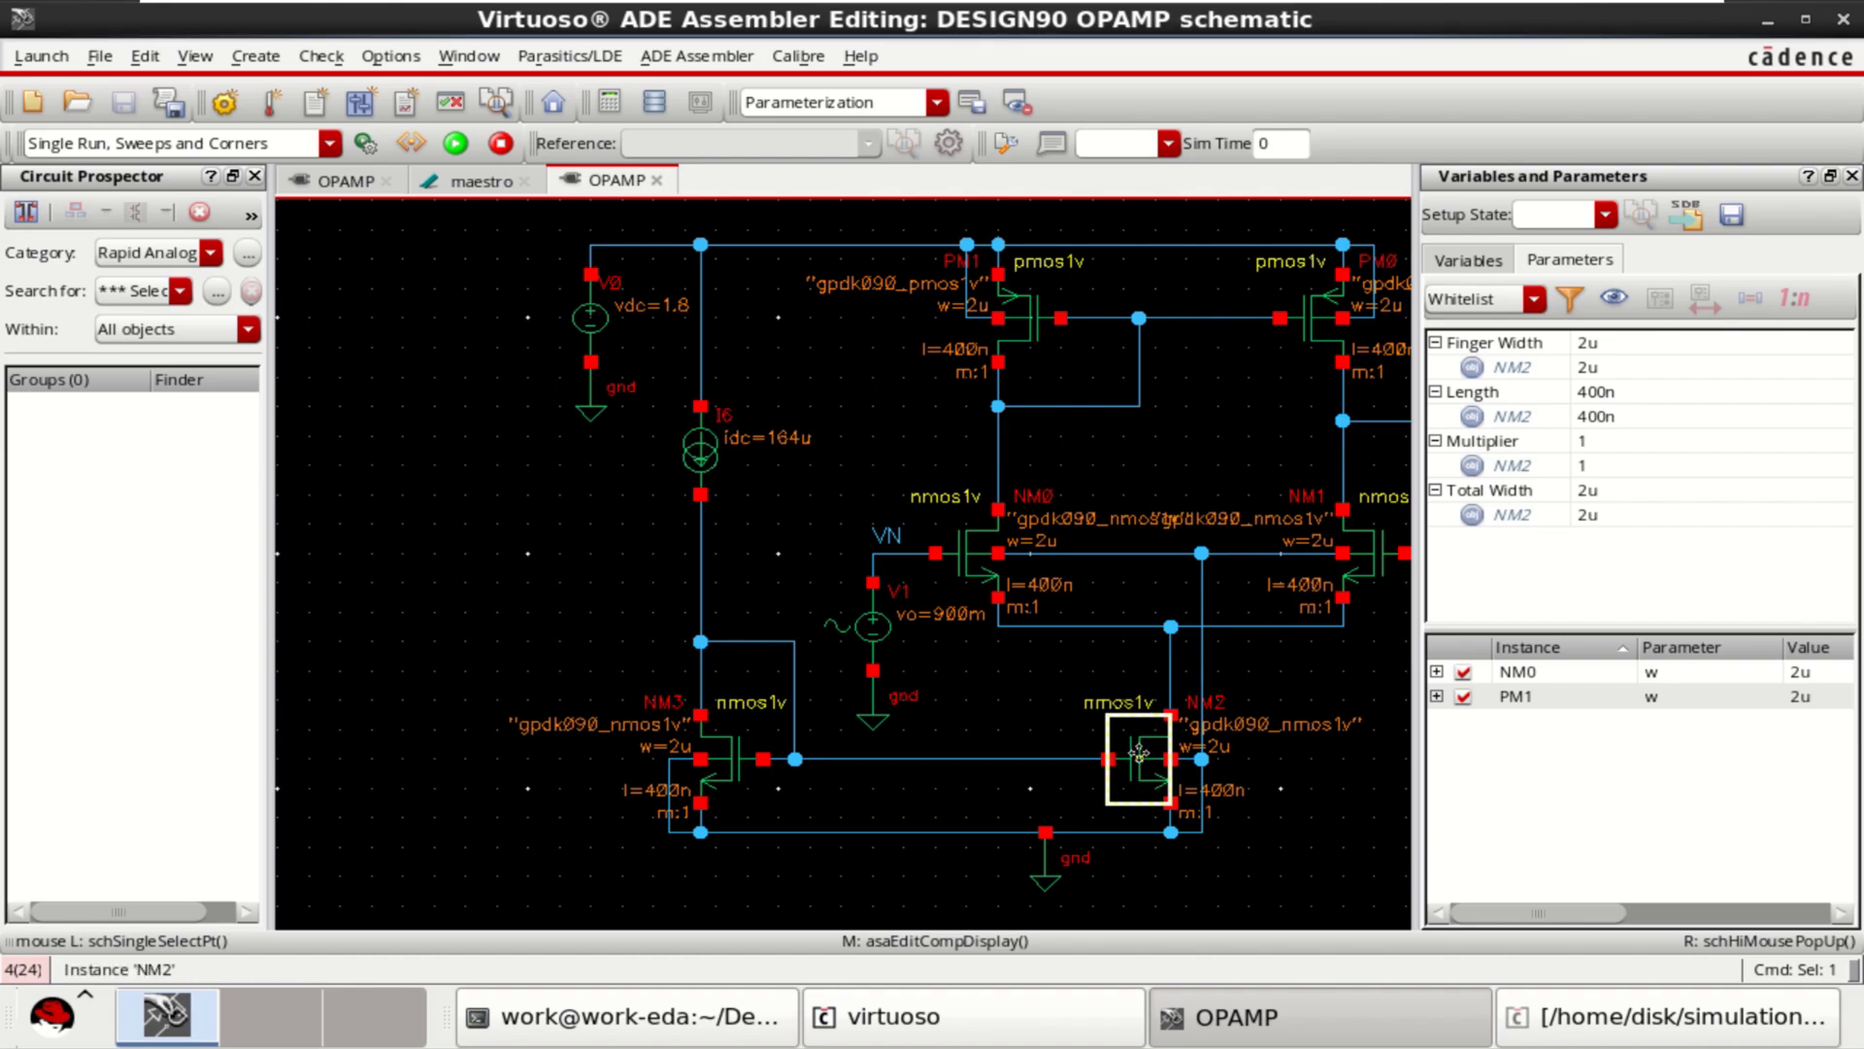
- Create total-width parameters for NM2 and NM3, both at 2u
click(1578, 491)
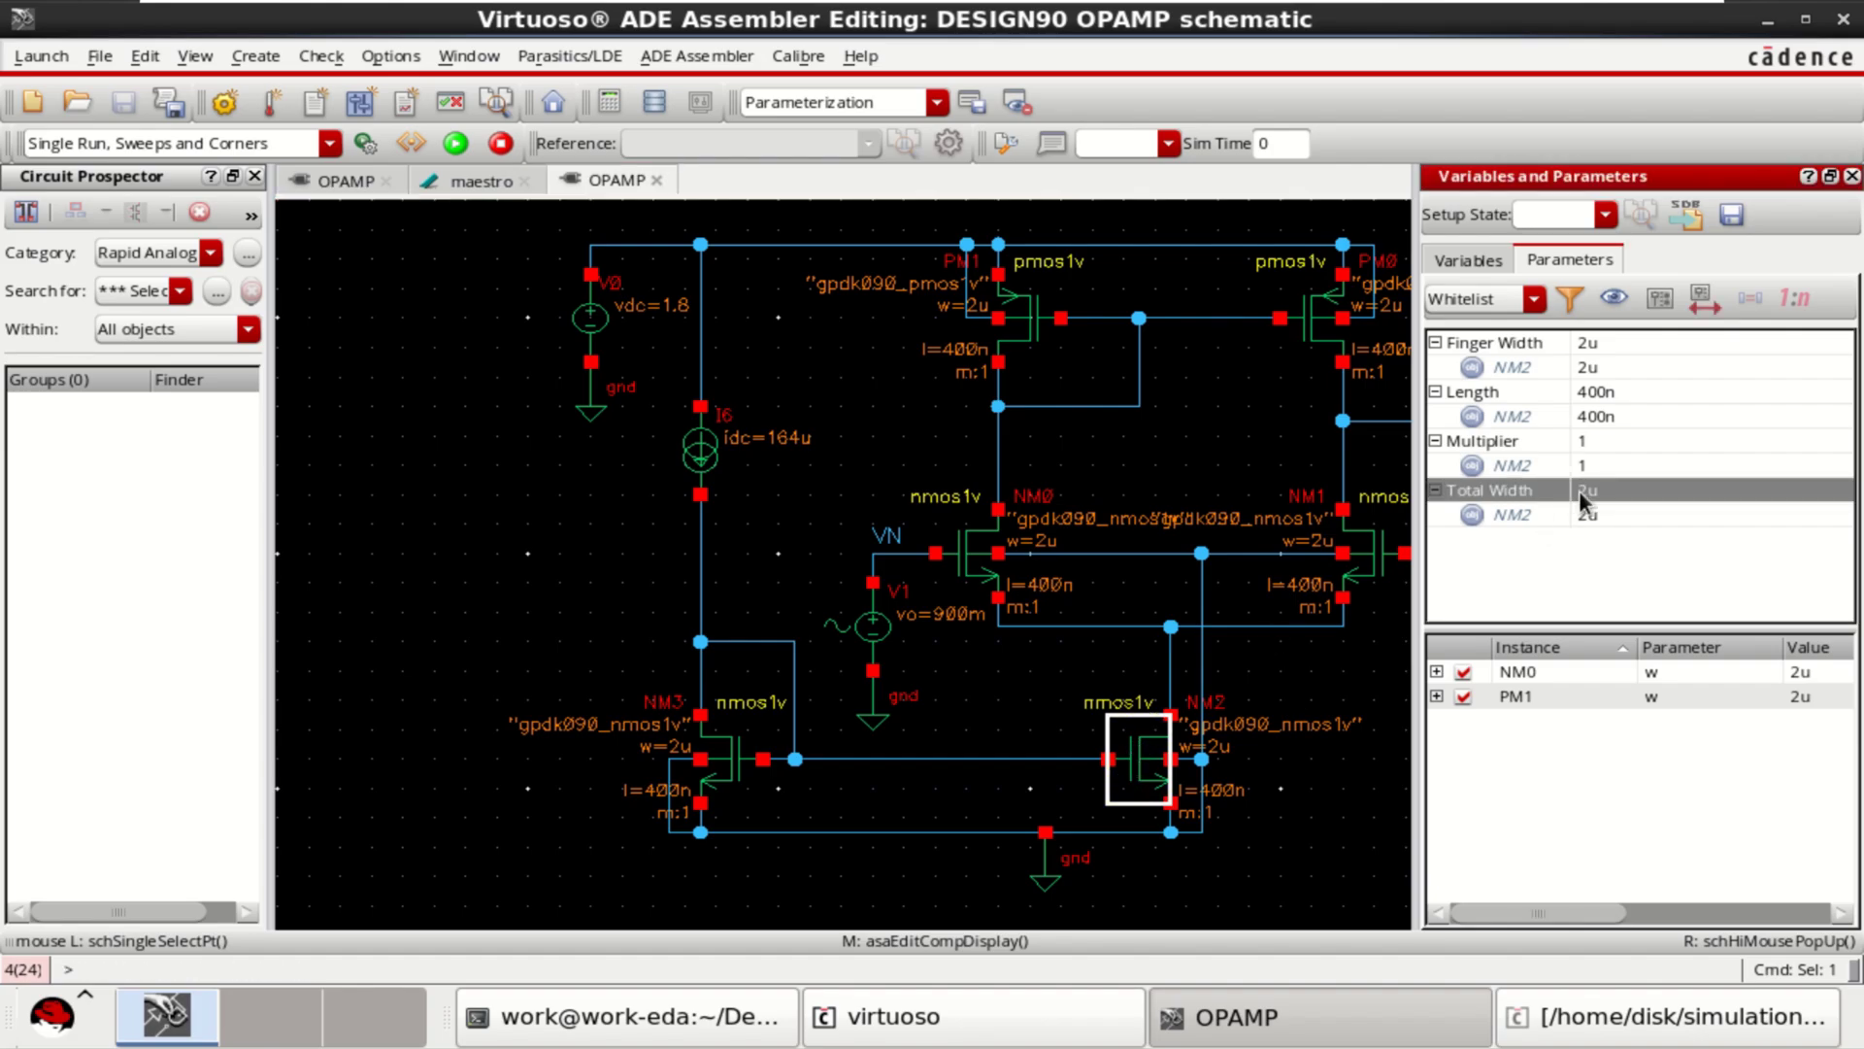
right_click(1579, 491)
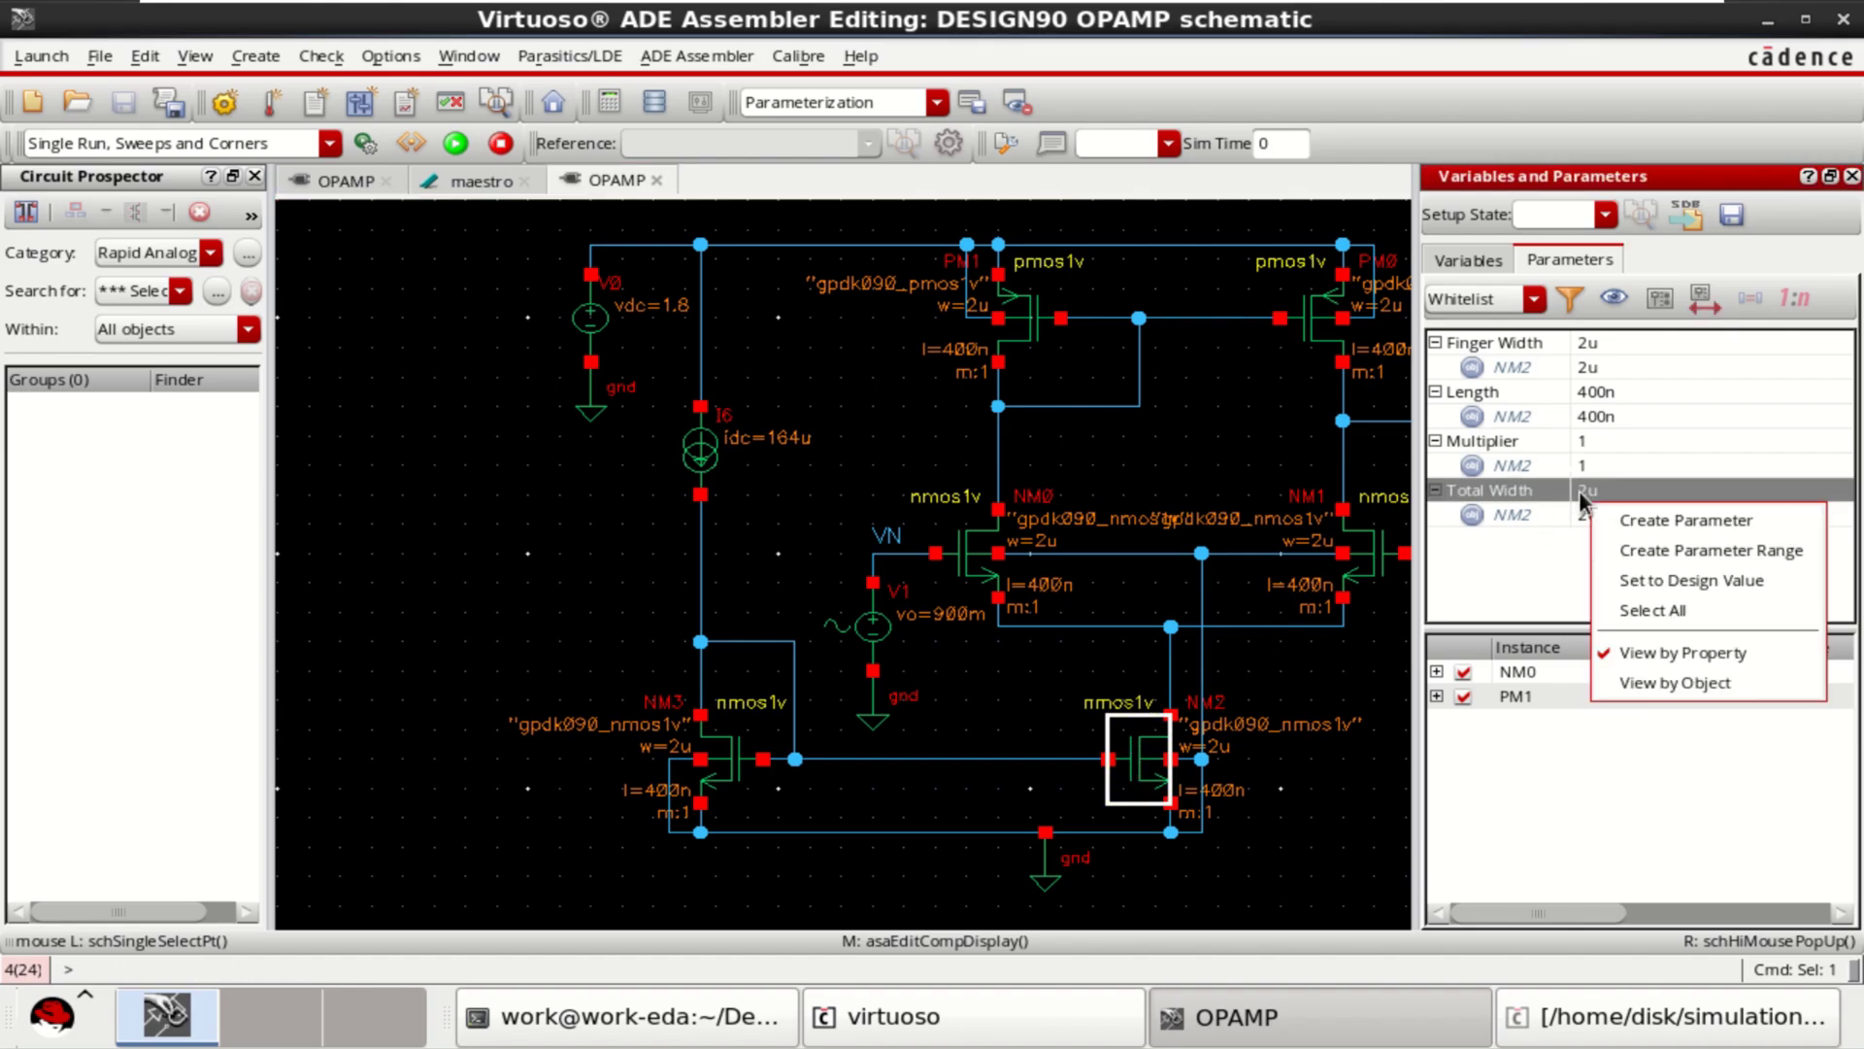
click(1705, 522)
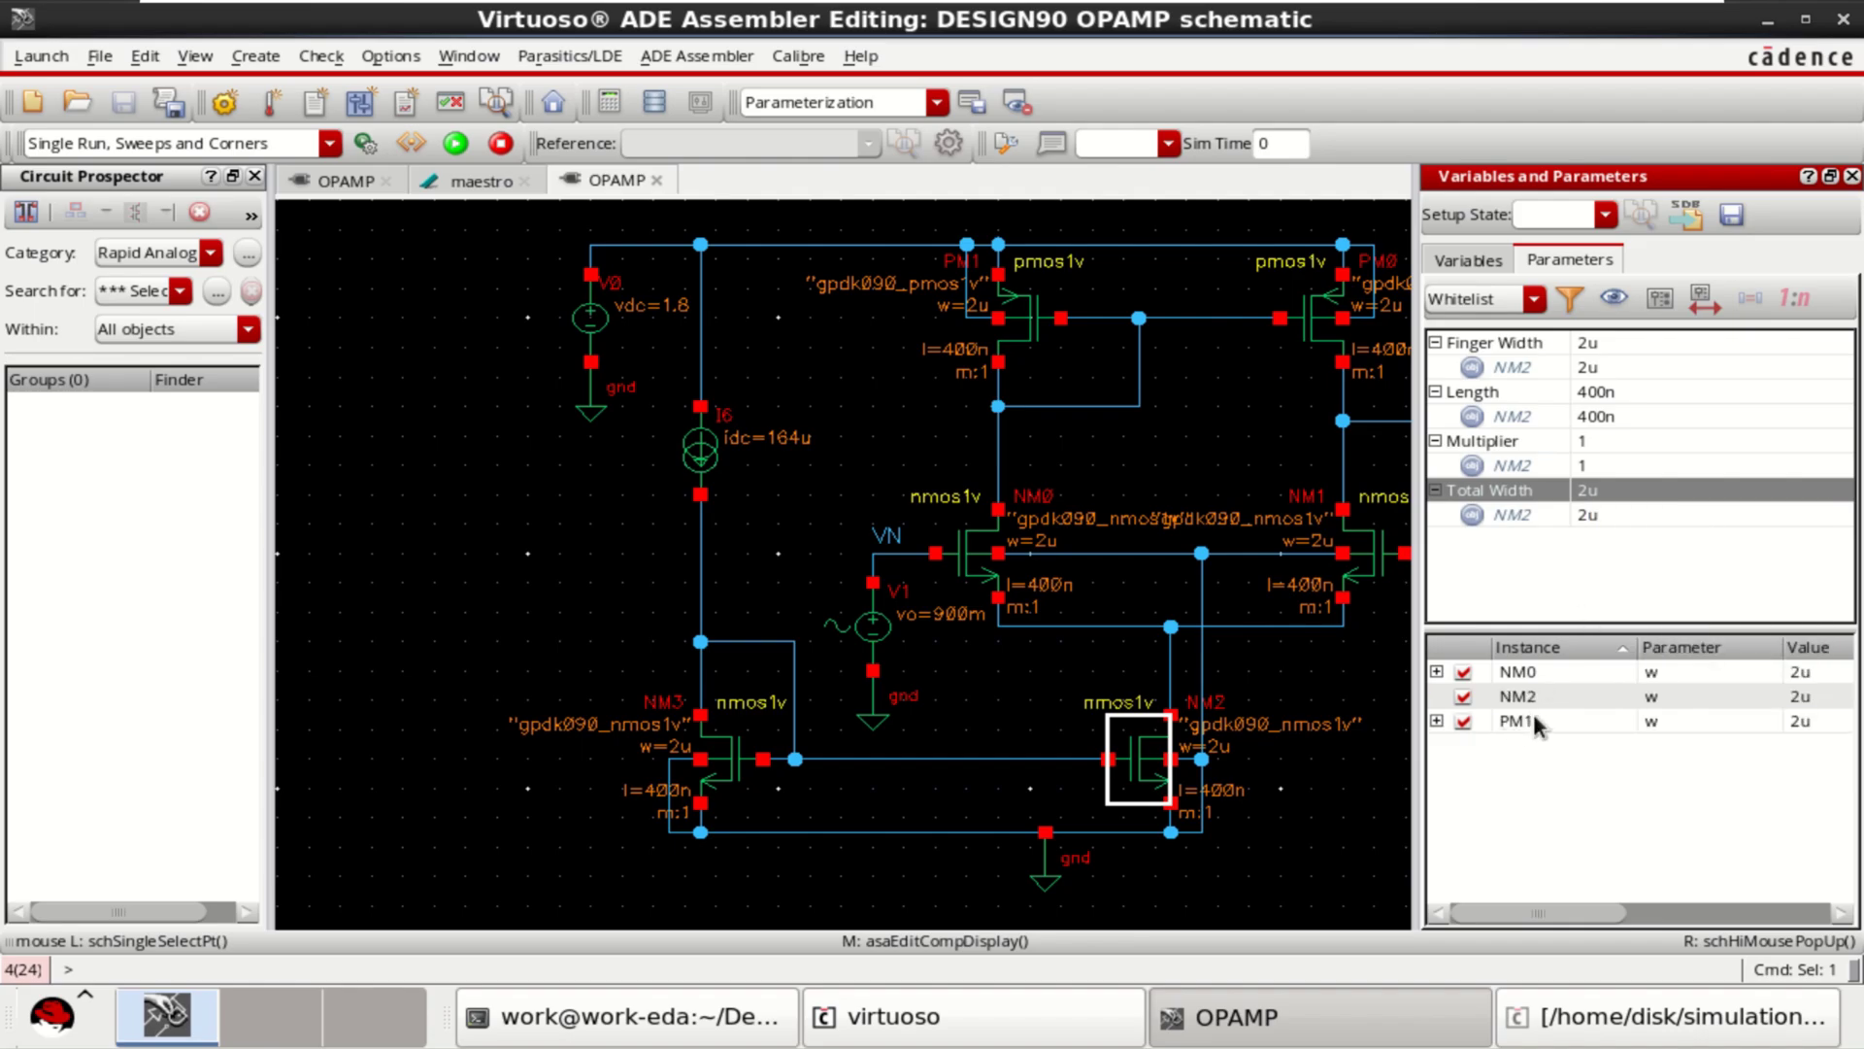
click(735, 764)
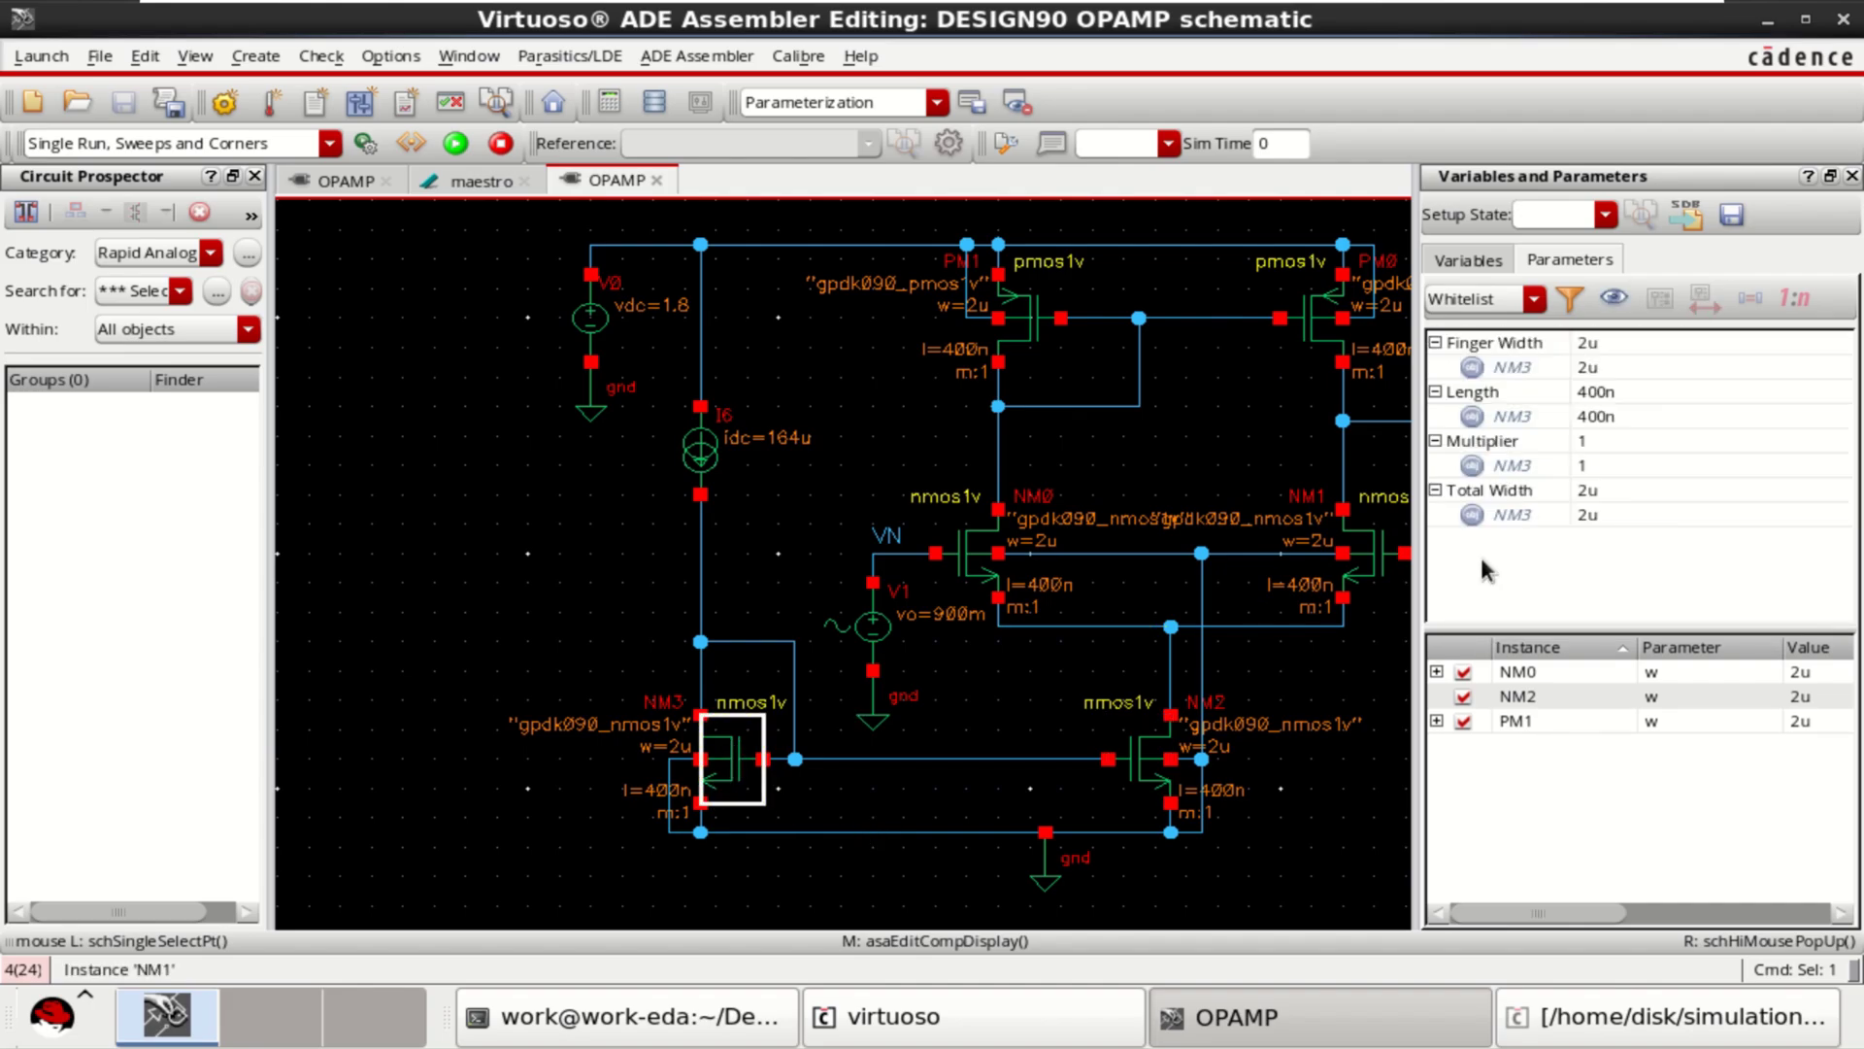
click(1546, 488)
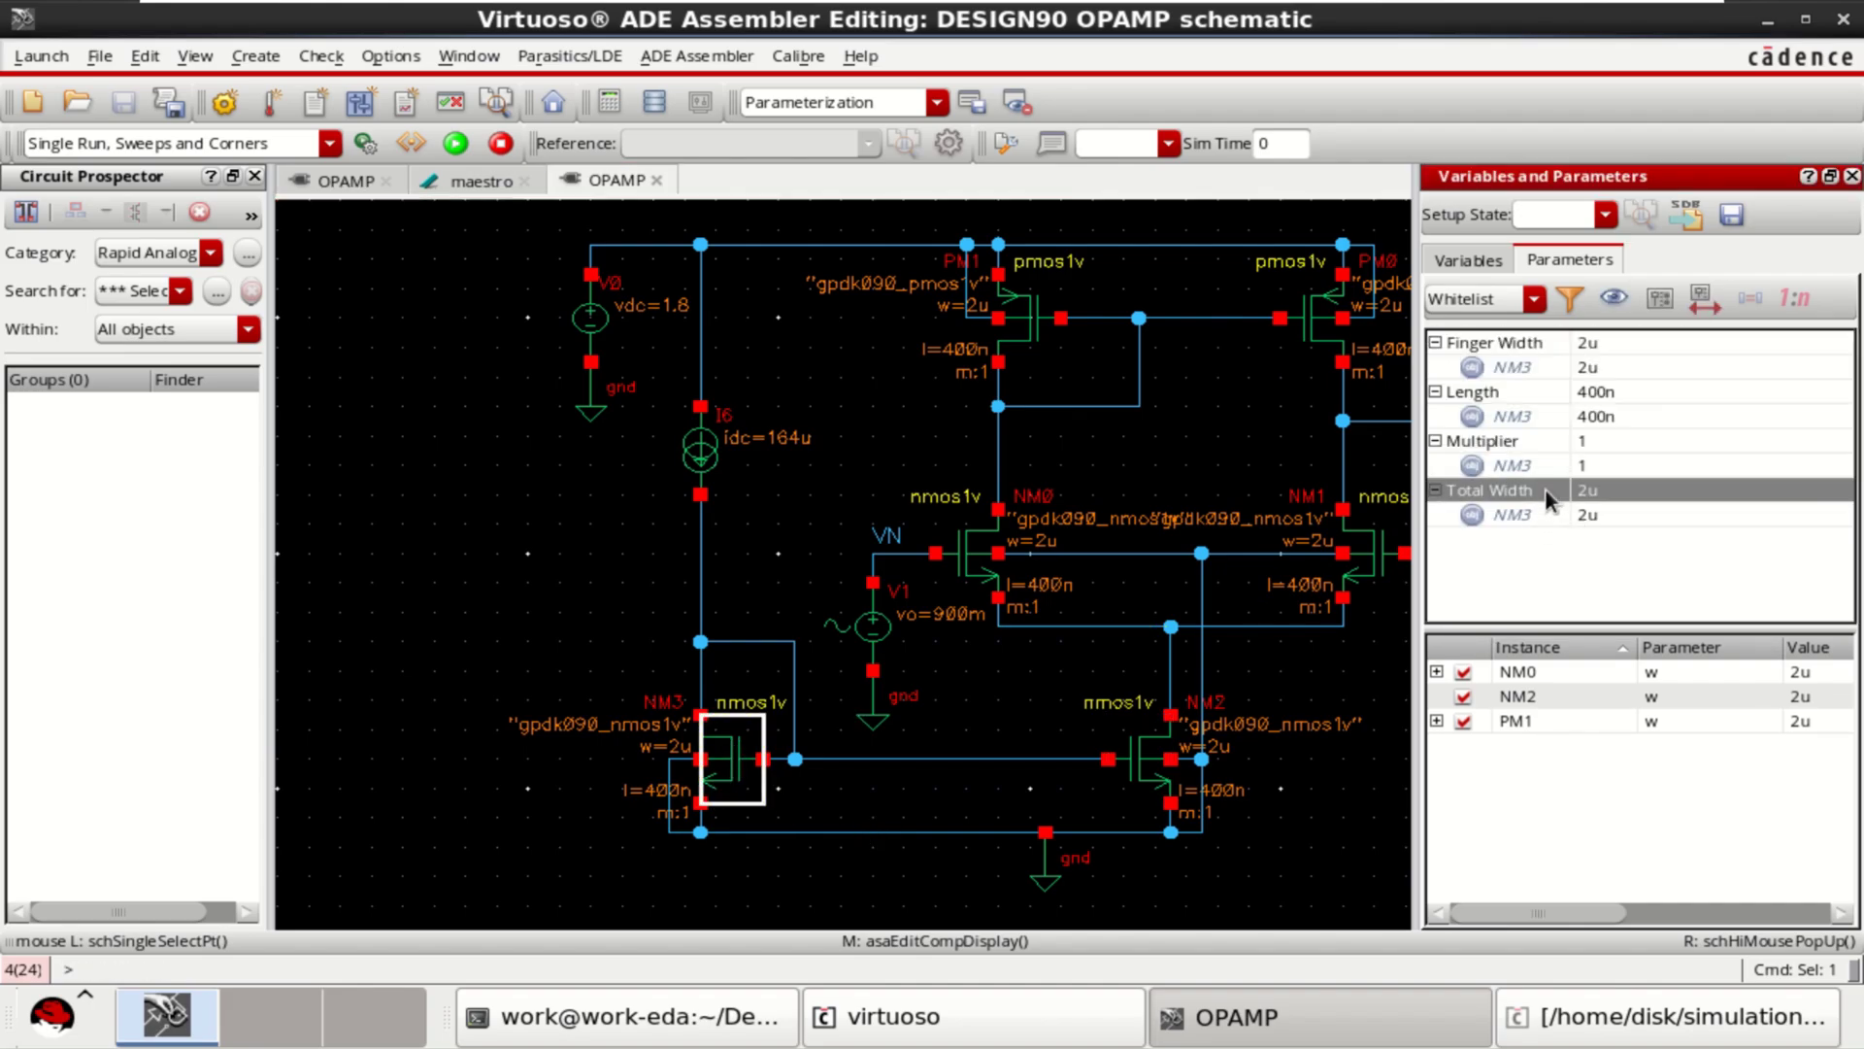
right_click(1545, 491)
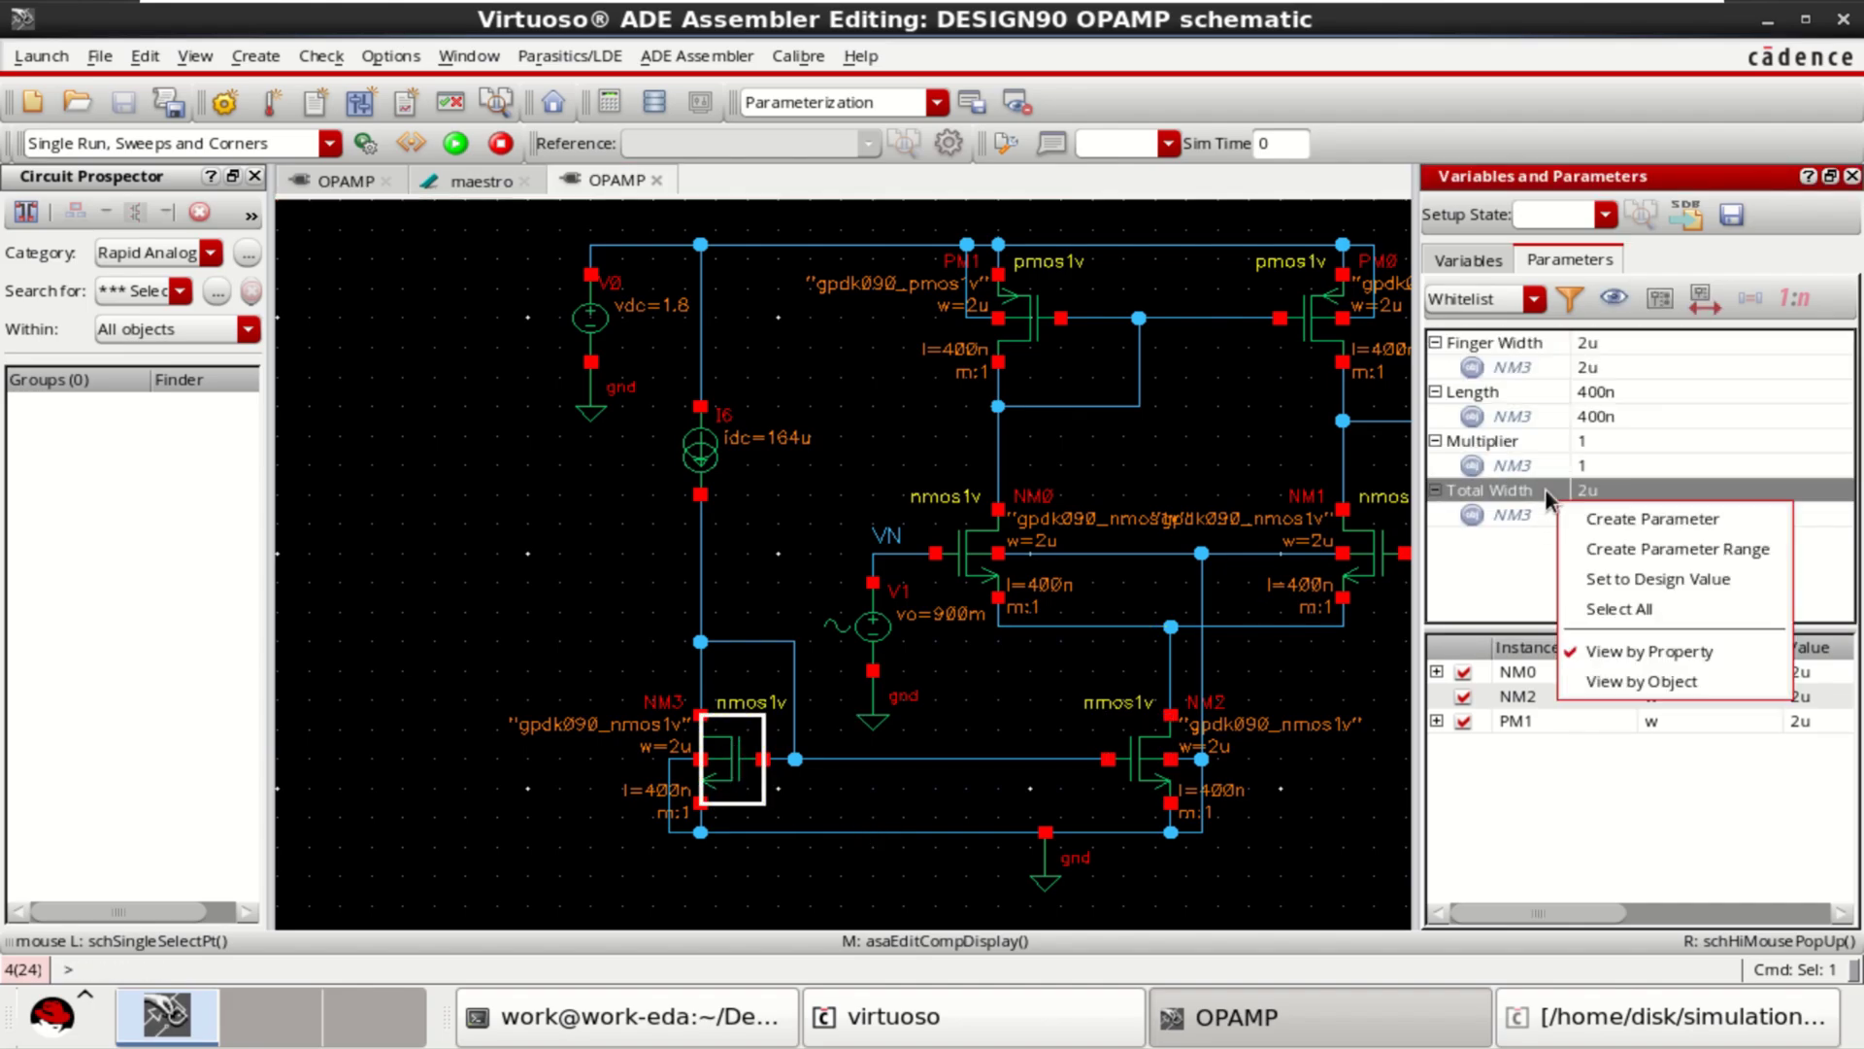
click(1668, 521)
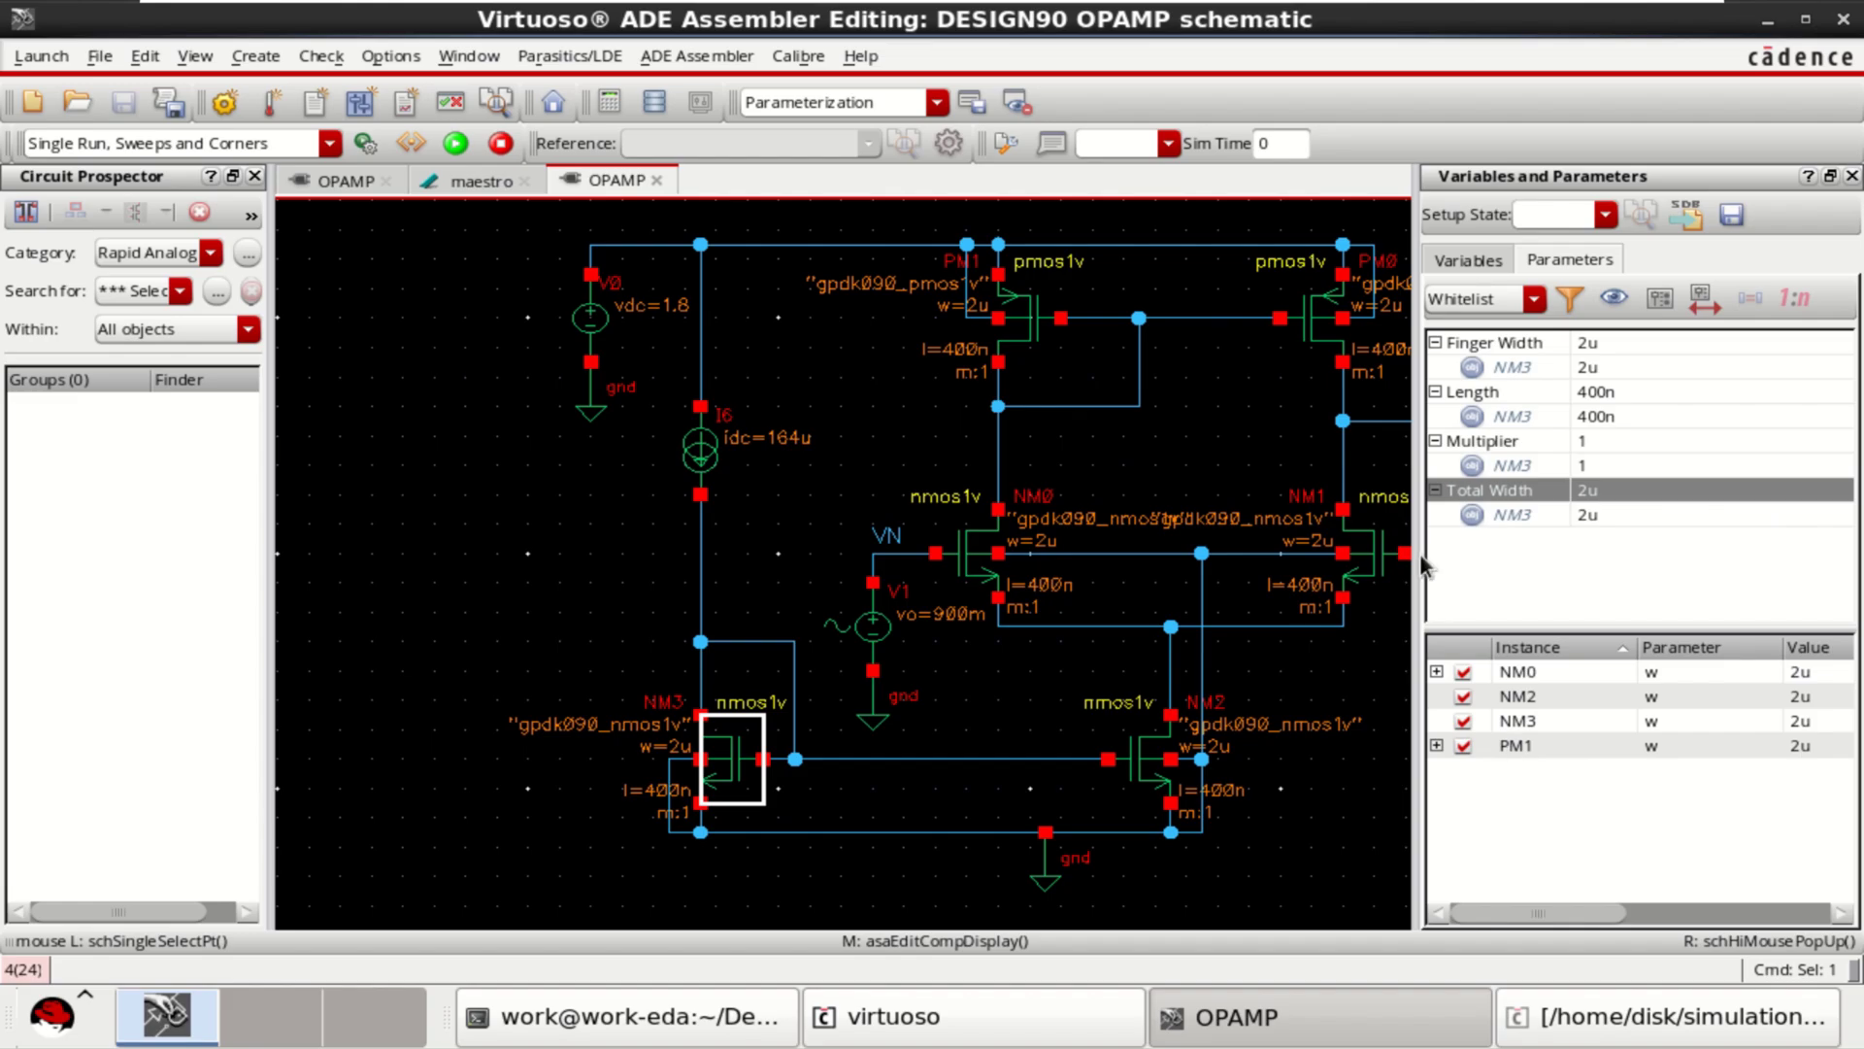
drag(1418, 558, 1326, 571)
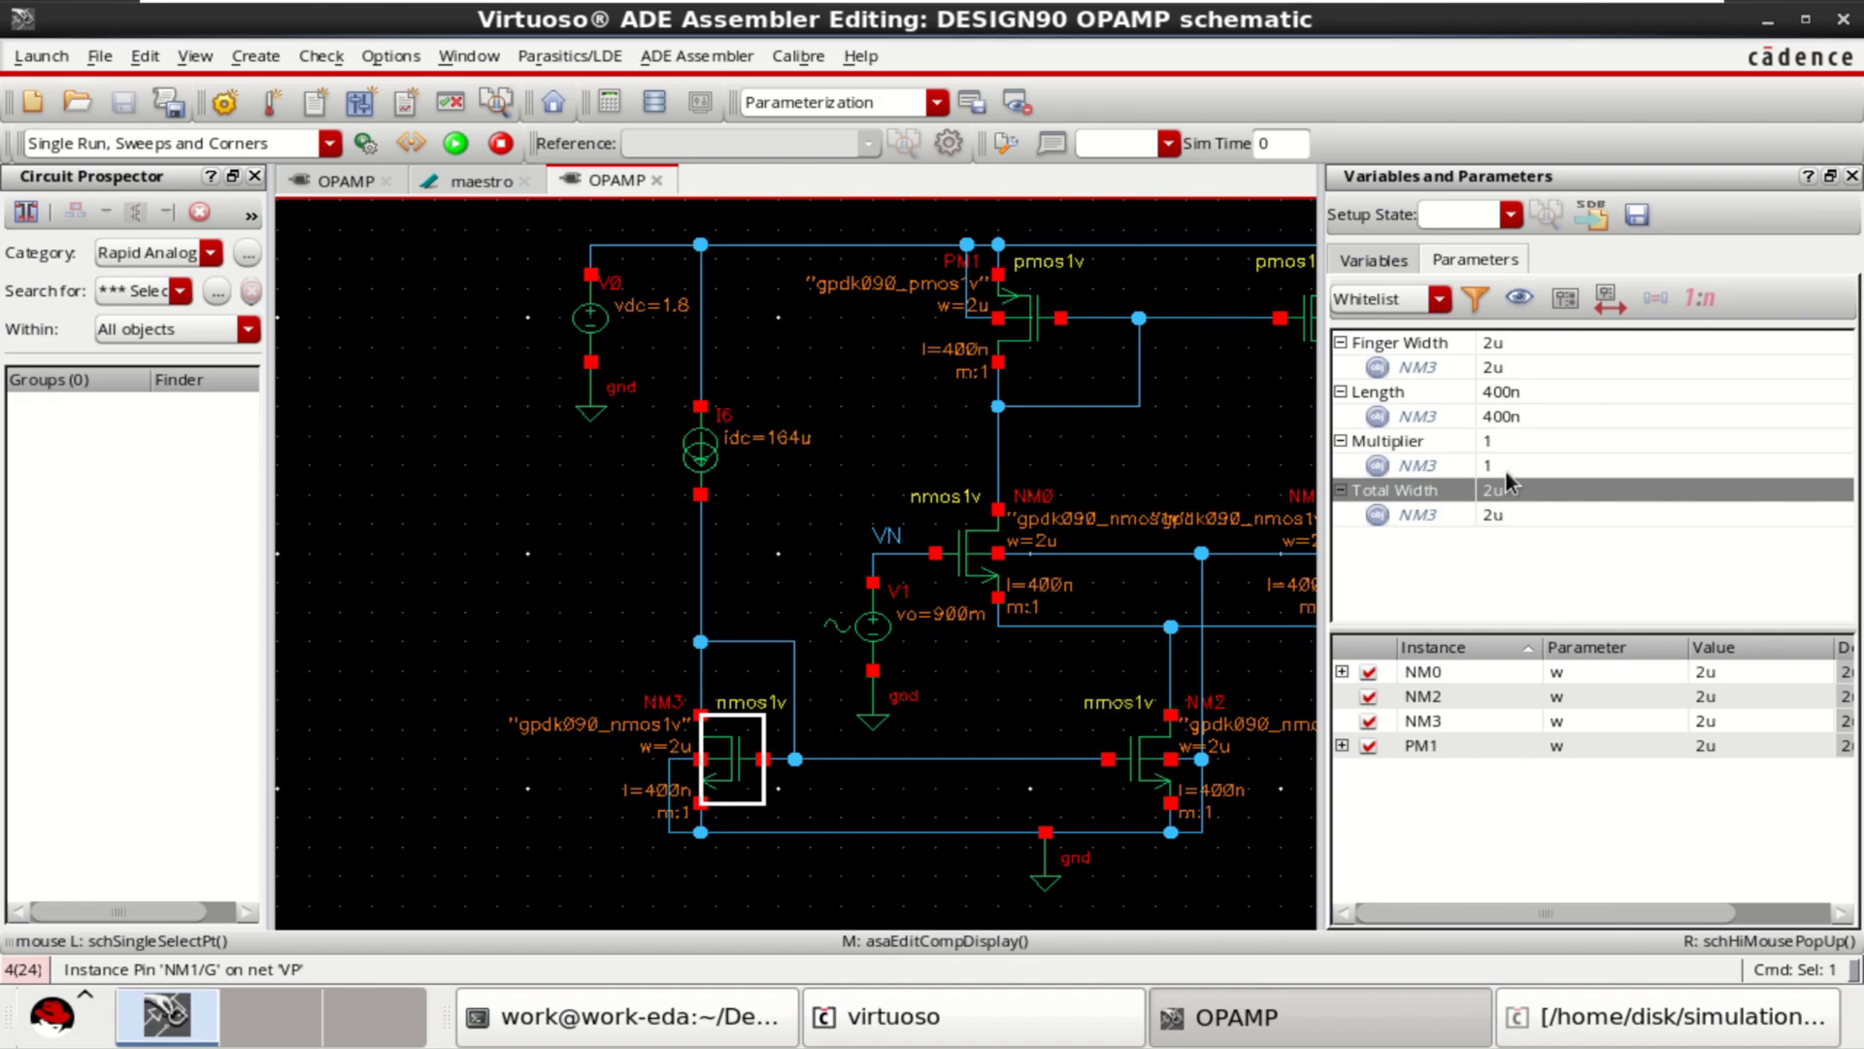
click(1420, 392)
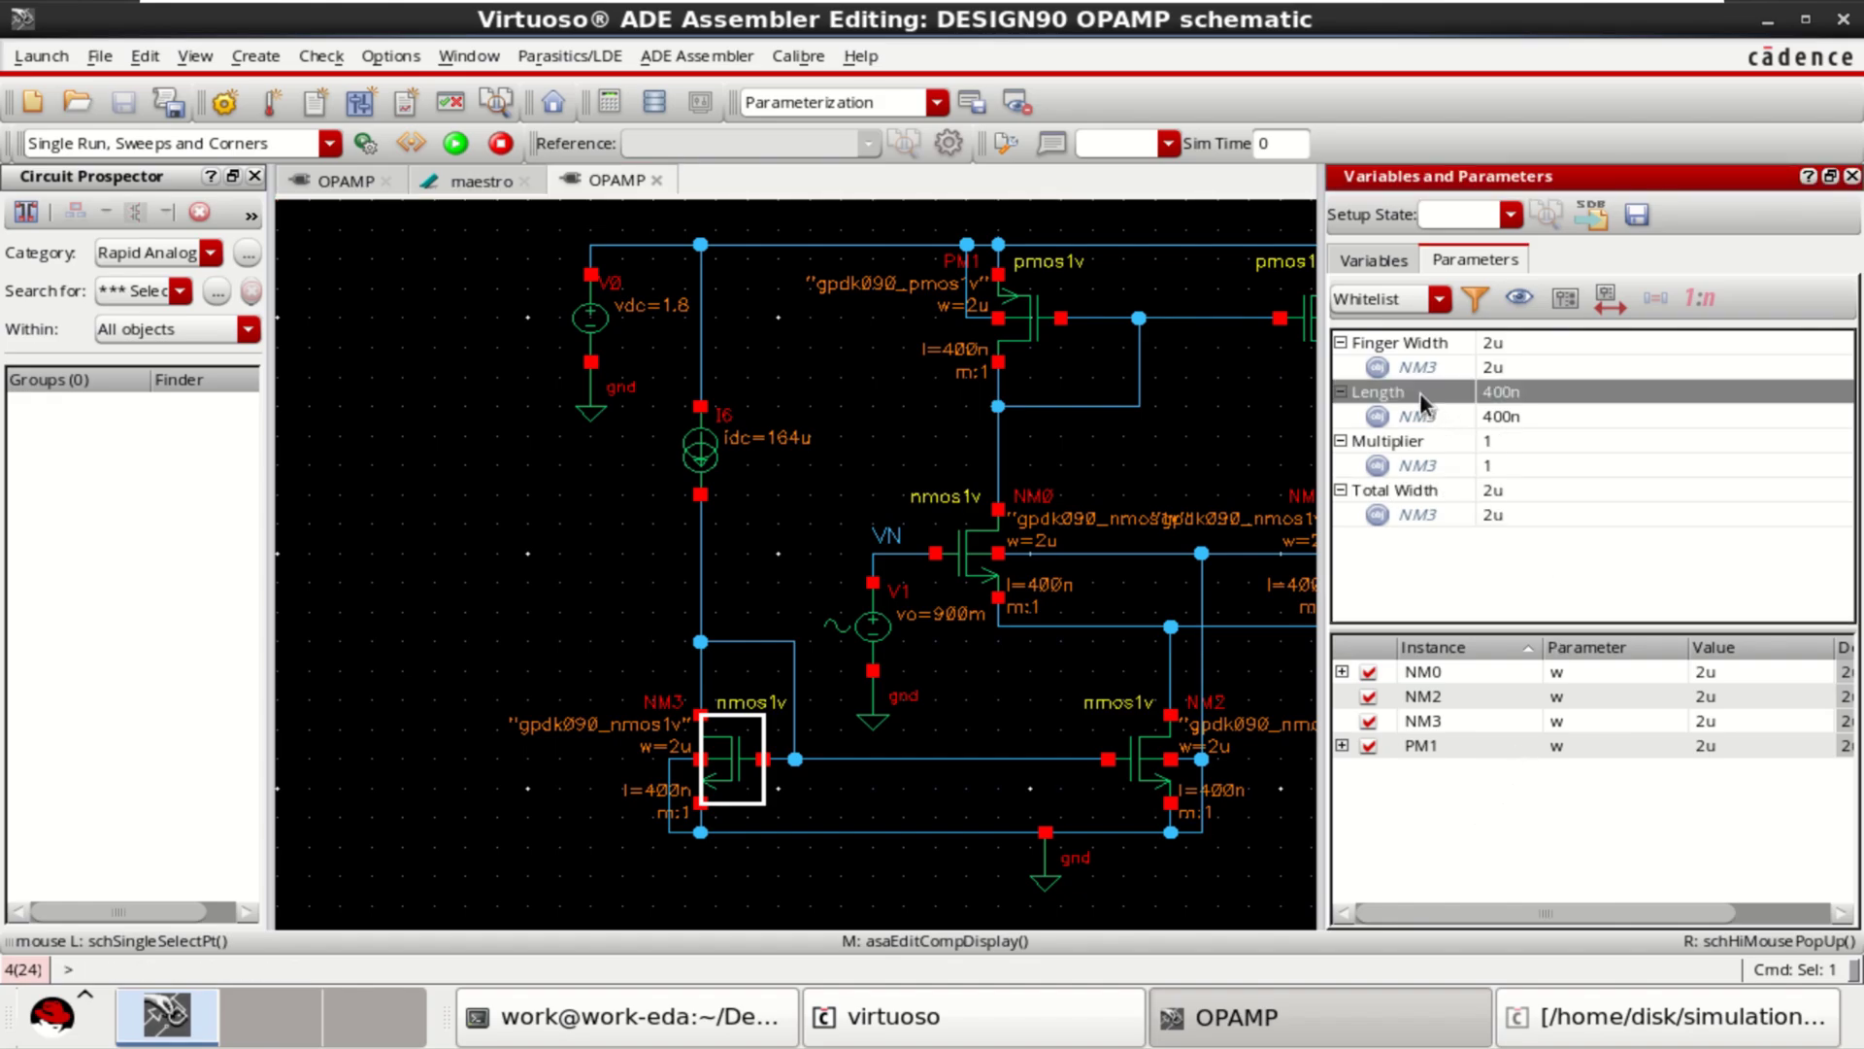
right_click(1514, 400)
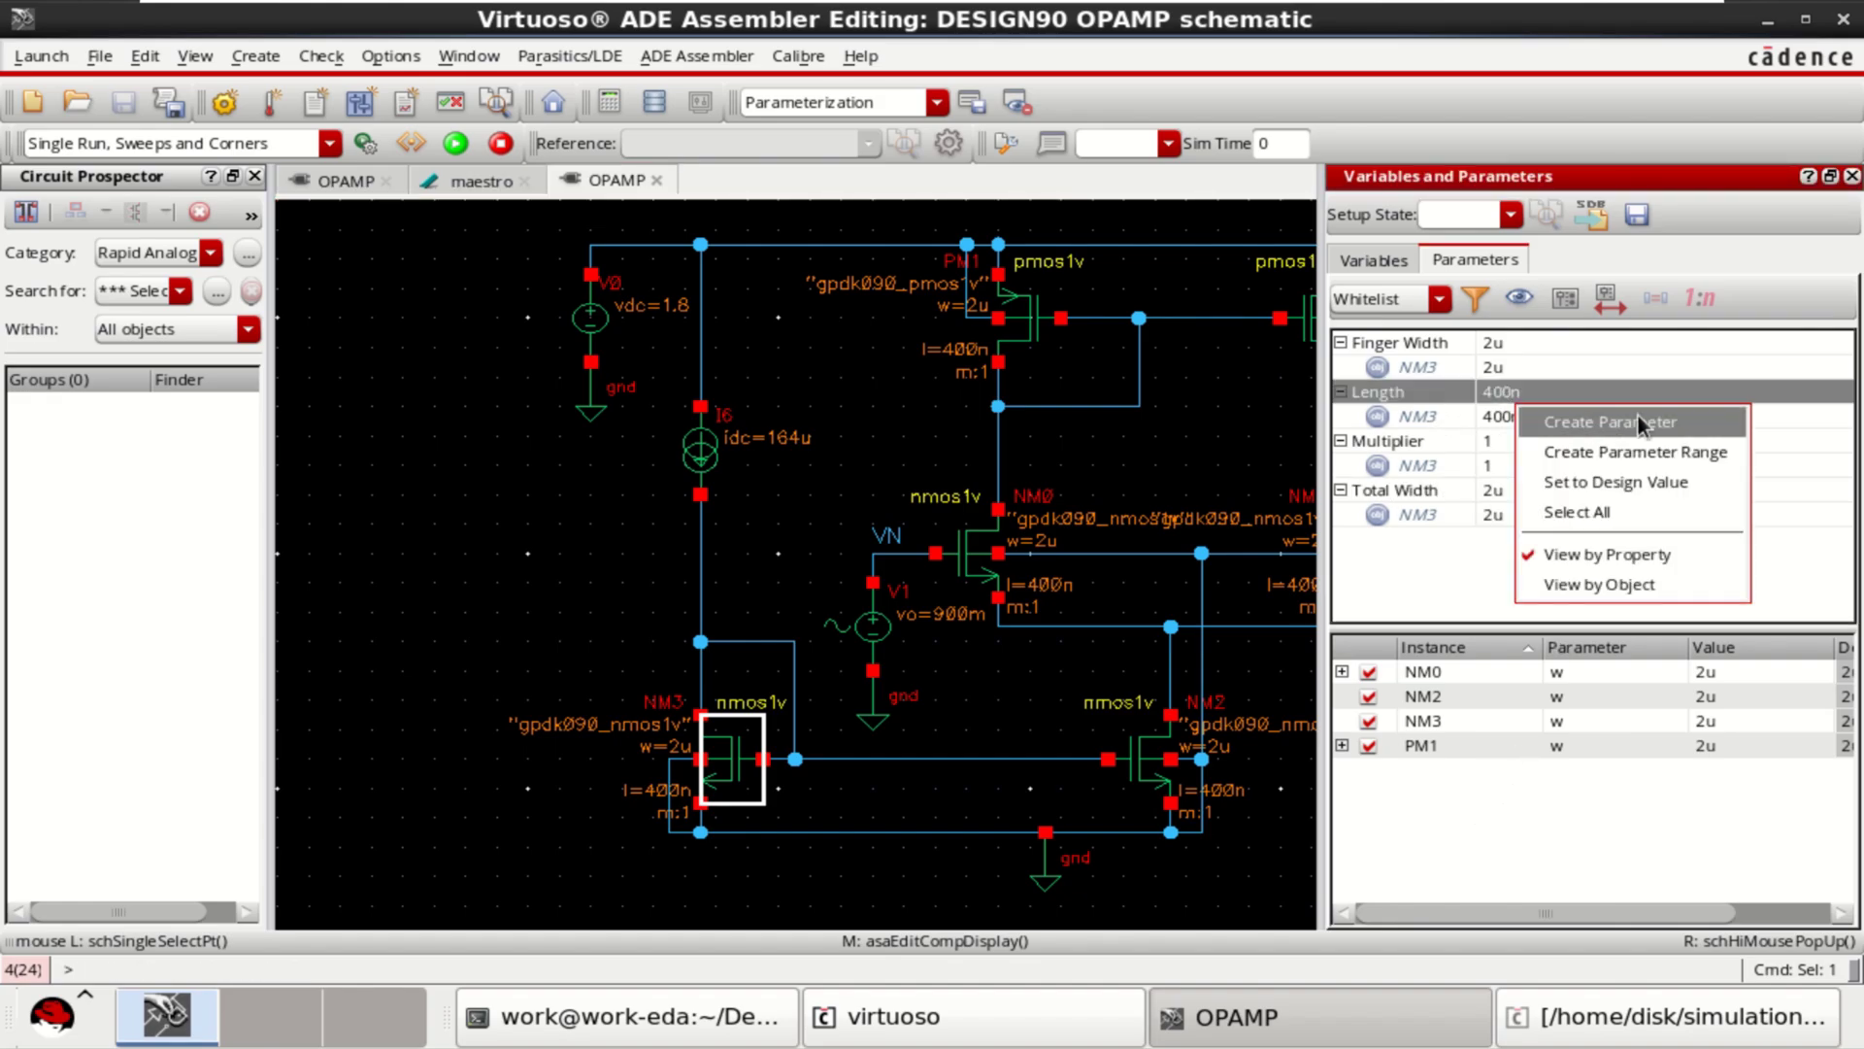
click(1503, 798)
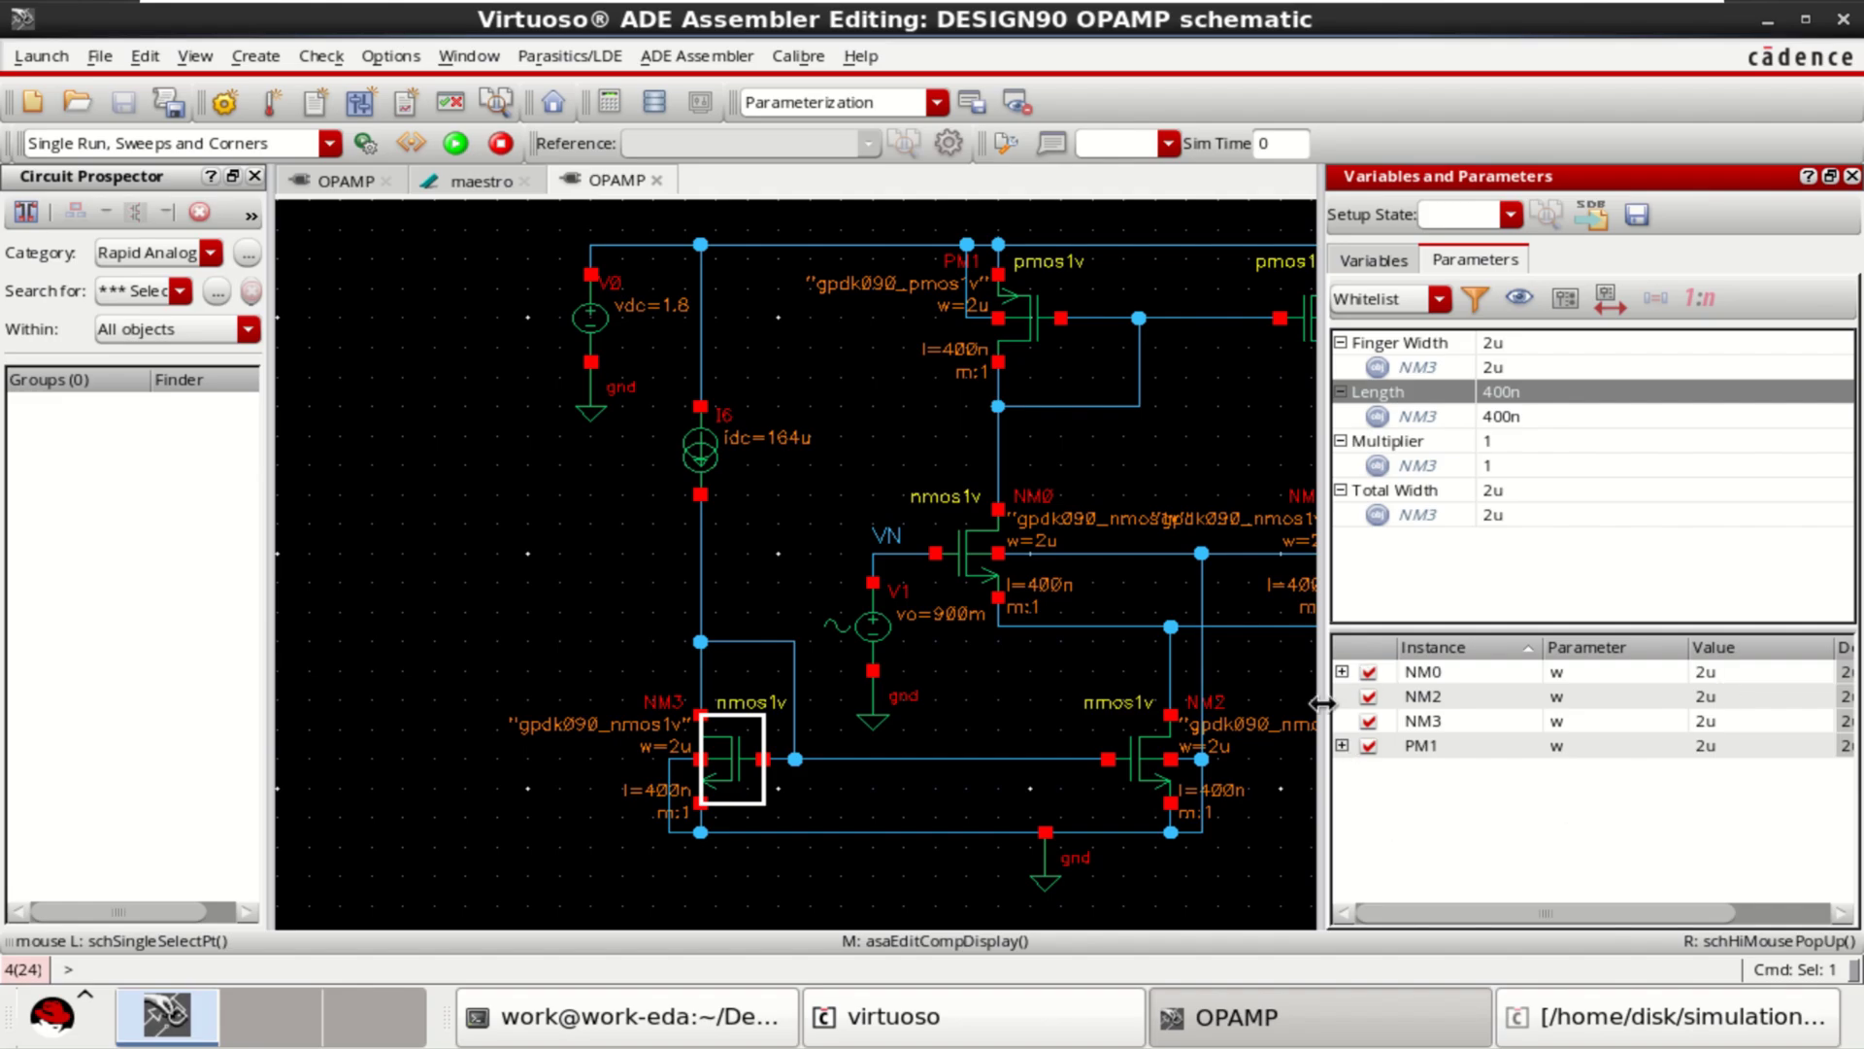
- Set NM0's width parameter to sweep 2u:0.5u:10u
drag(1326, 709, 1099, 707)
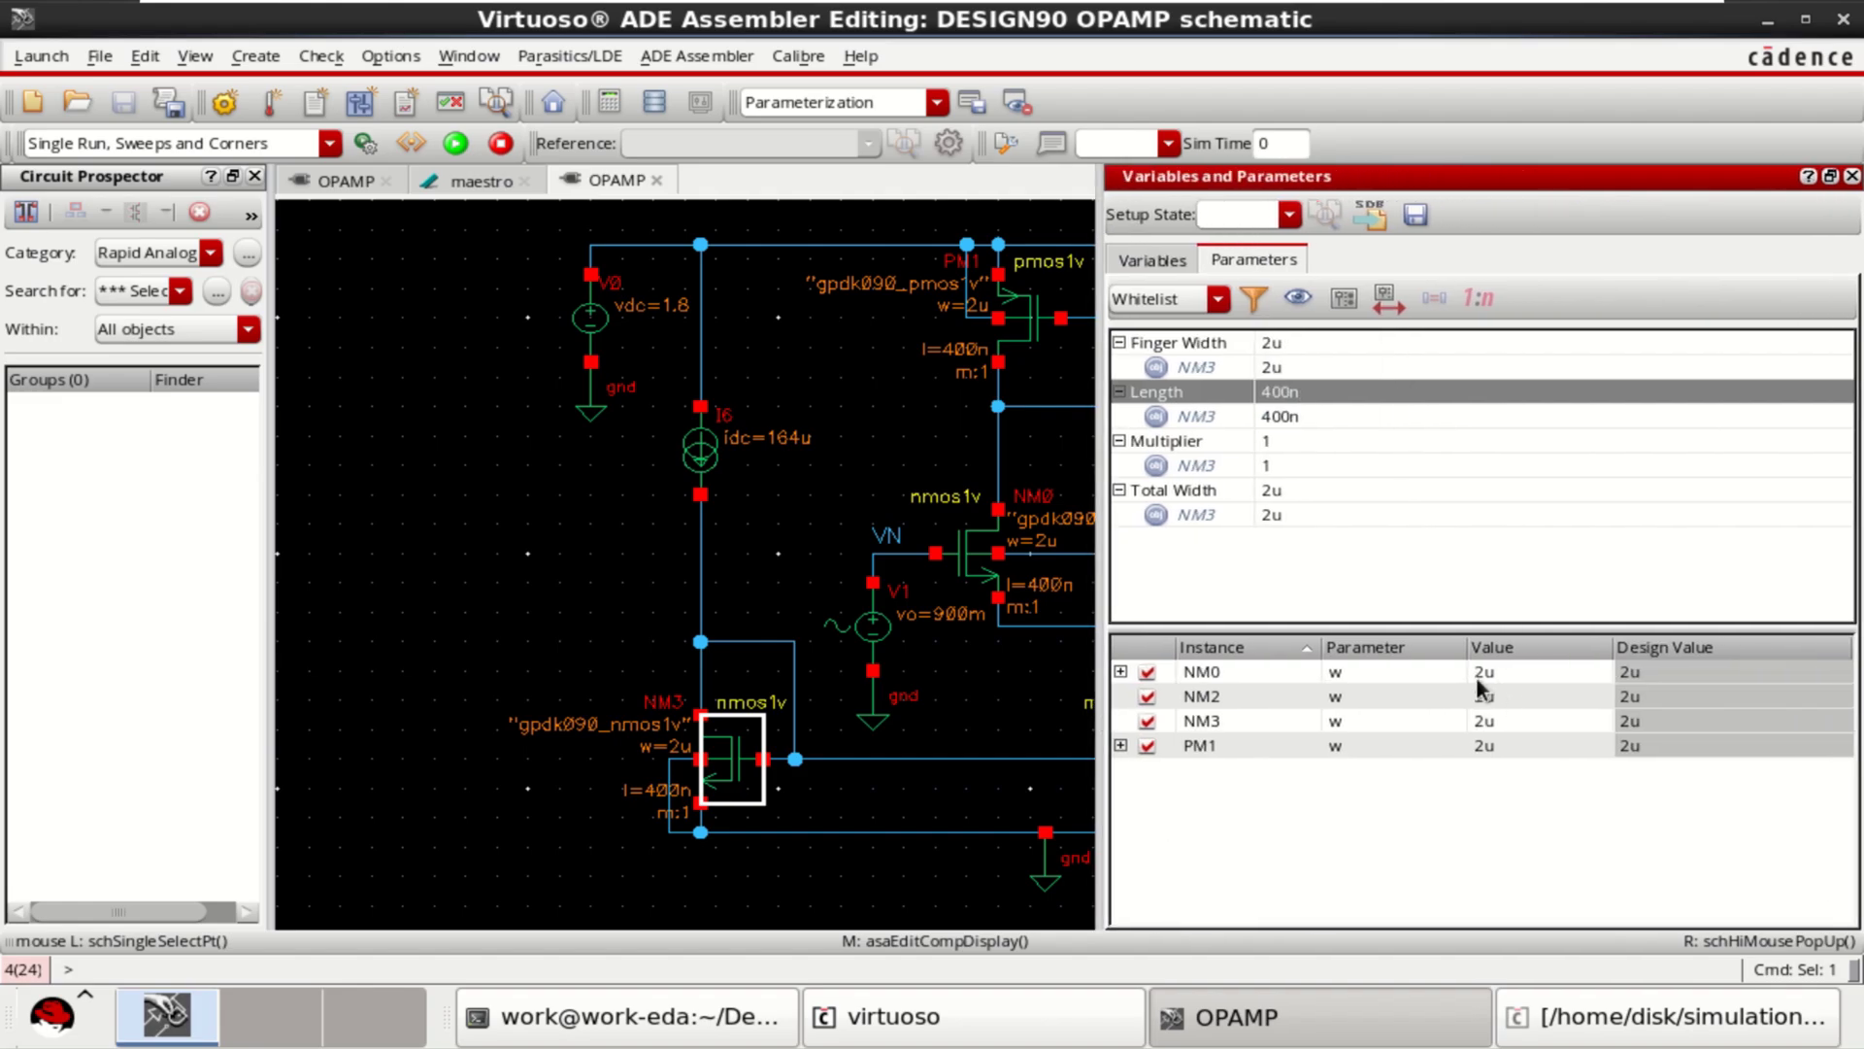
drag(1466, 642, 1408, 644)
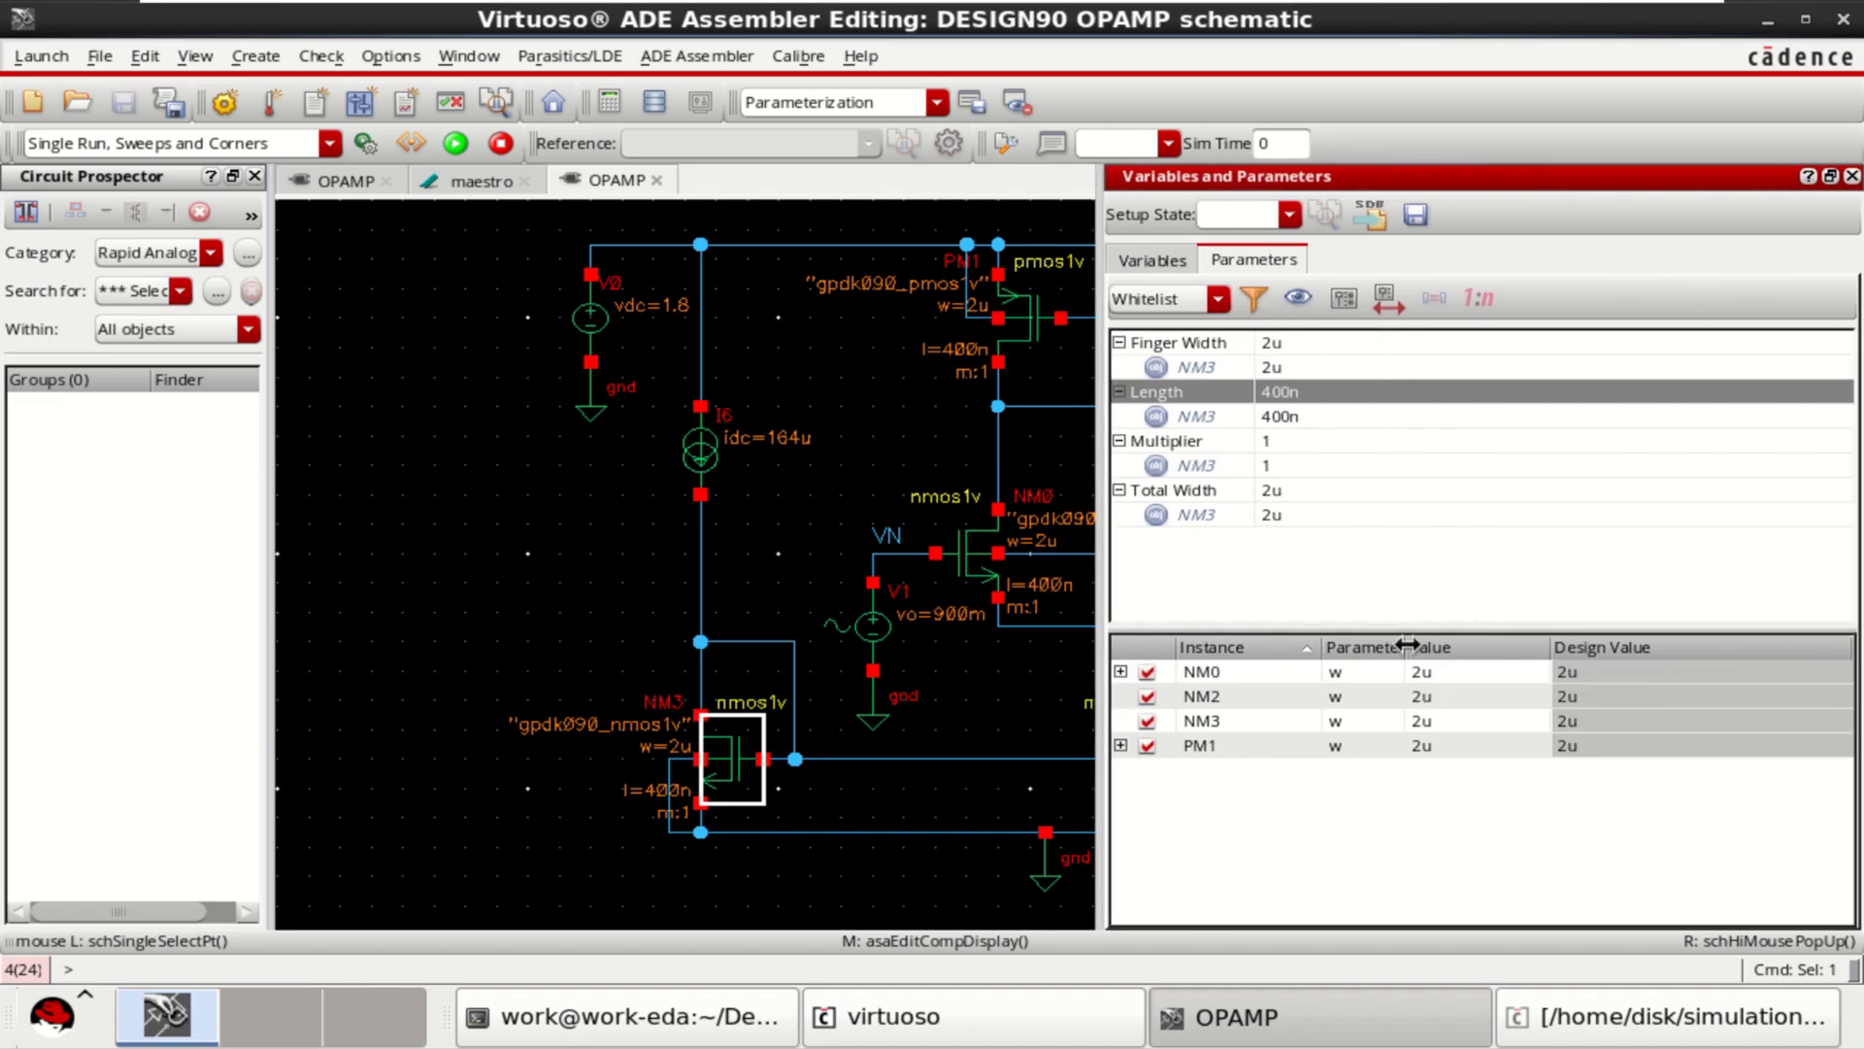
click(1454, 670)
click(1452, 672)
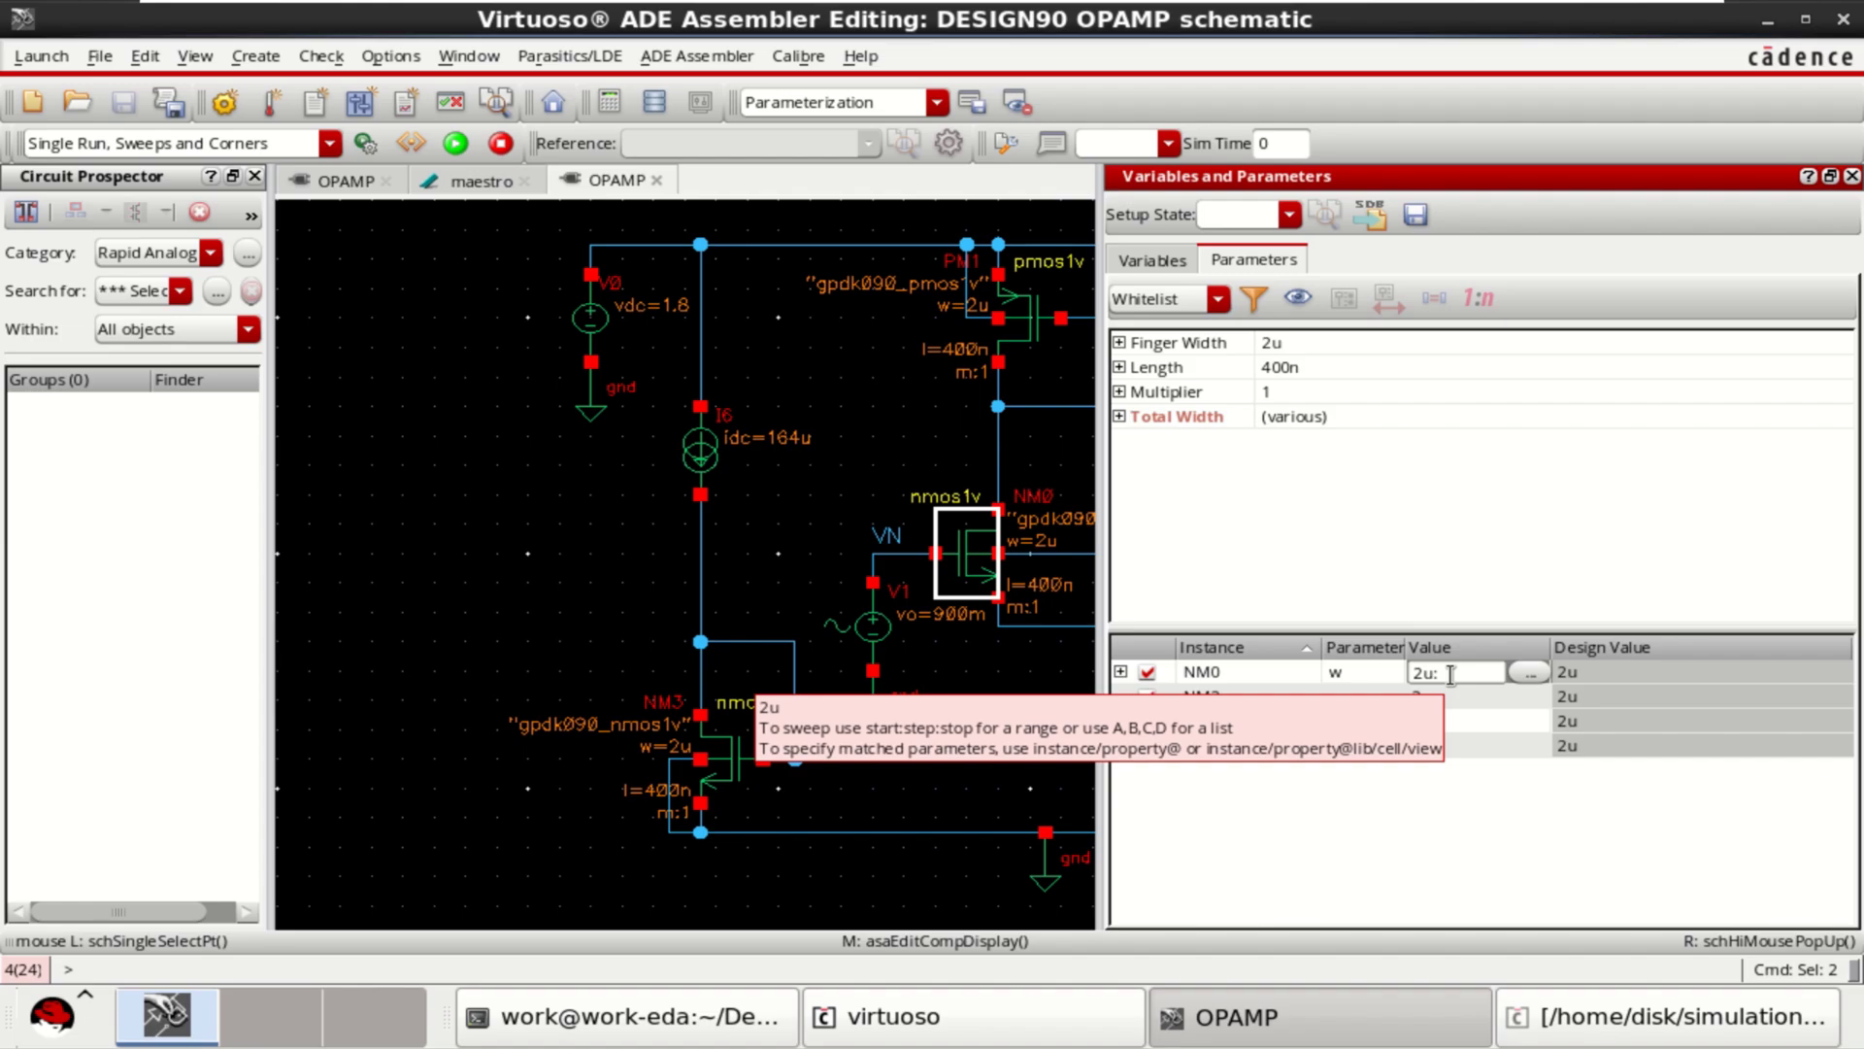
text(:0.5u:10u)
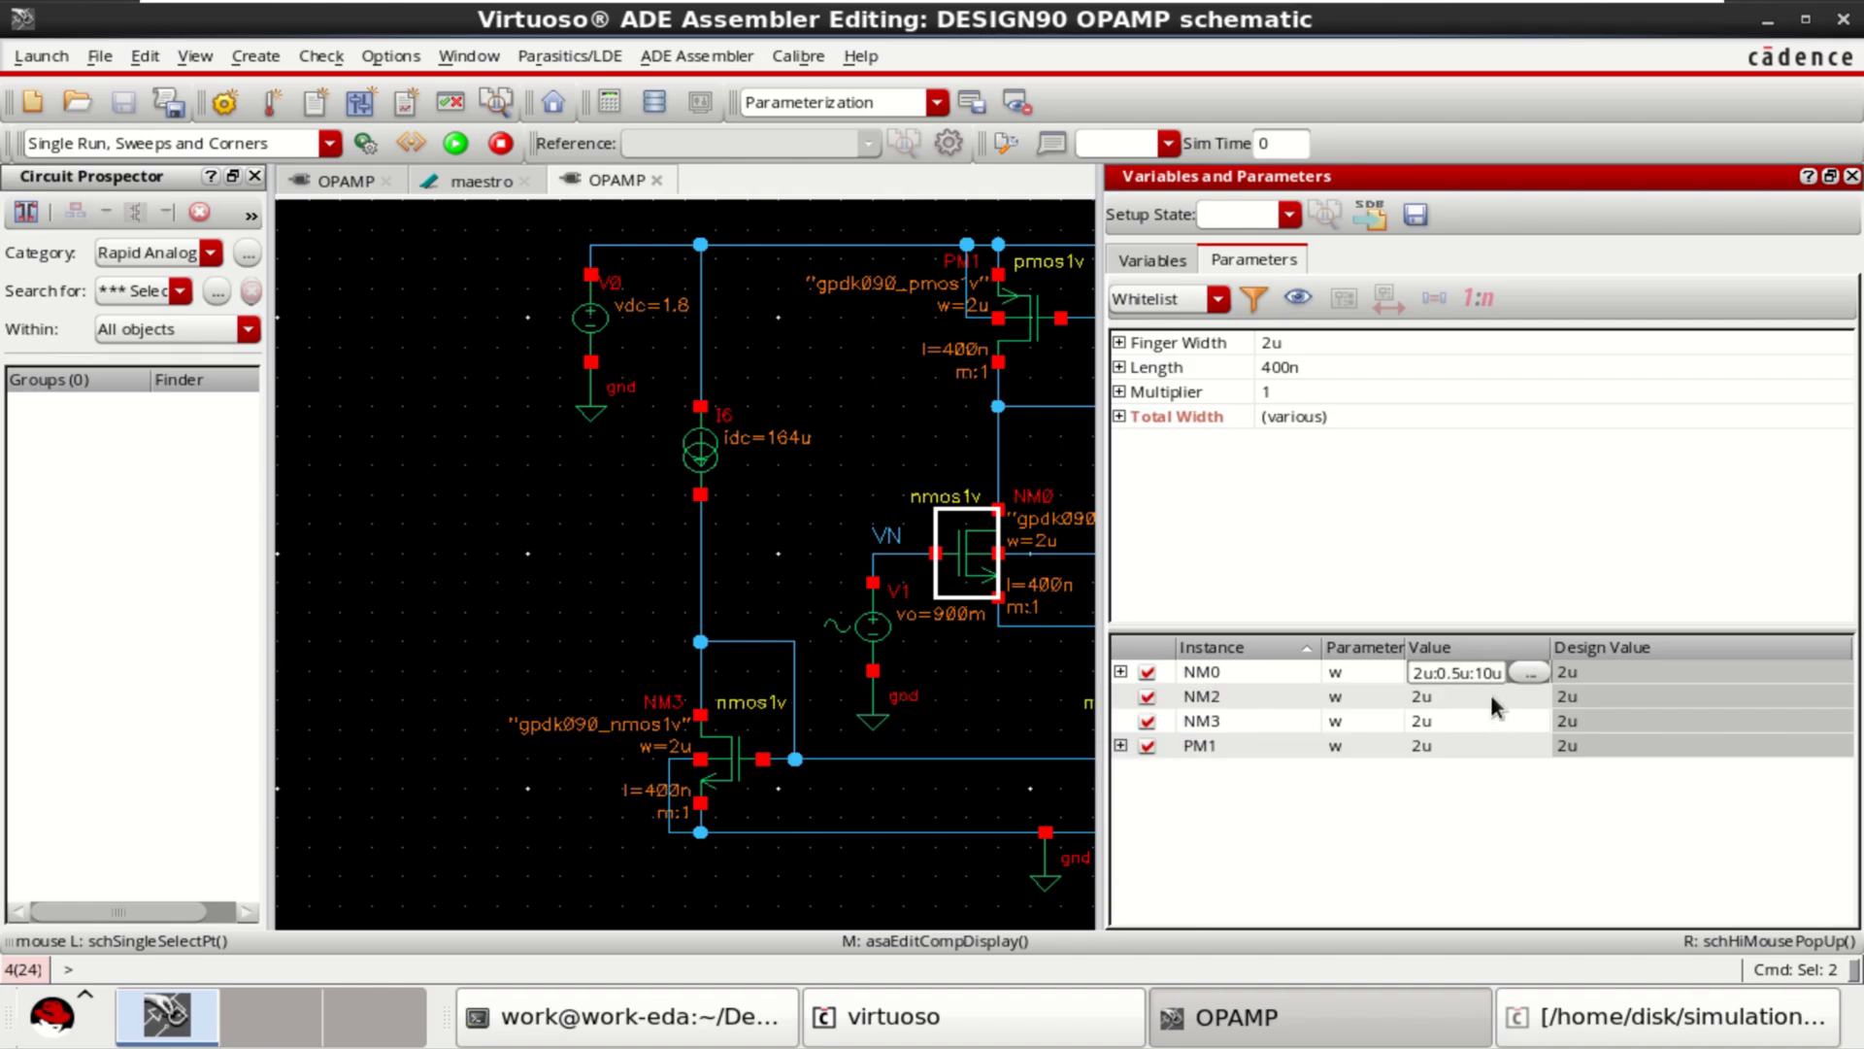
click(1491, 696)
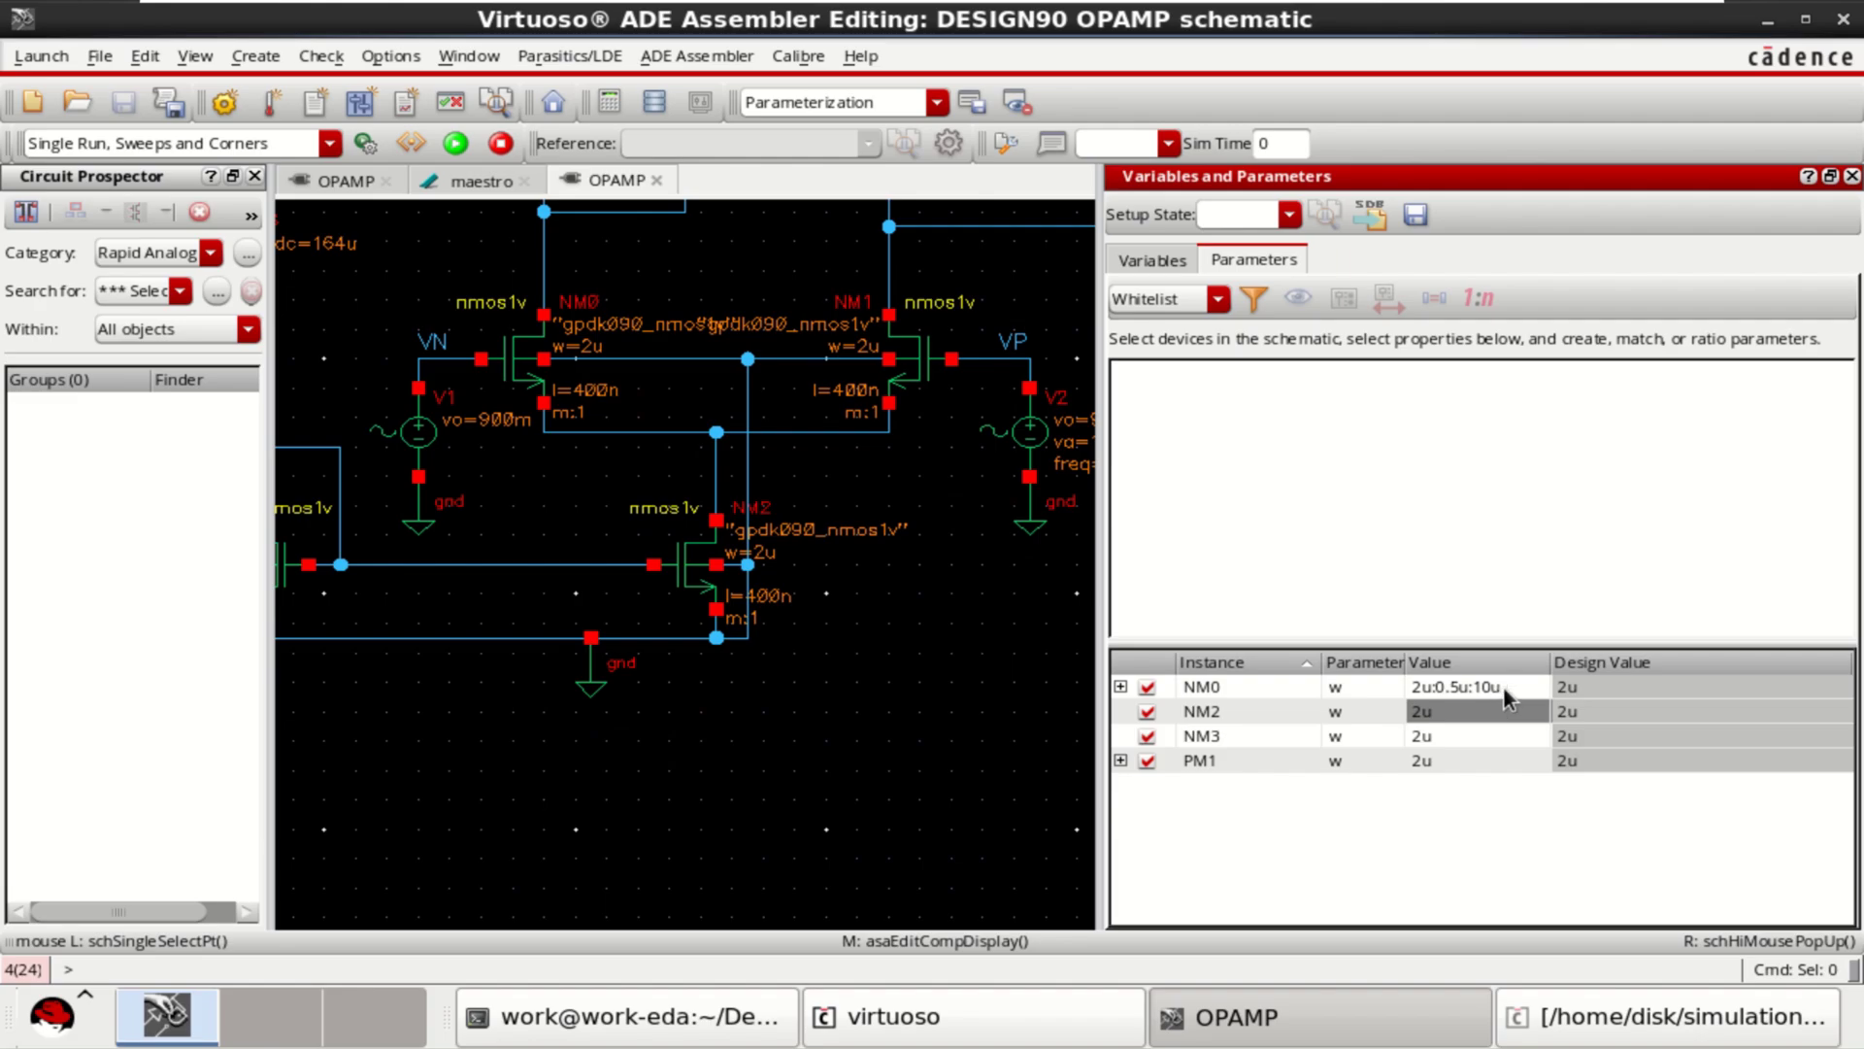
double_click(1506, 672)
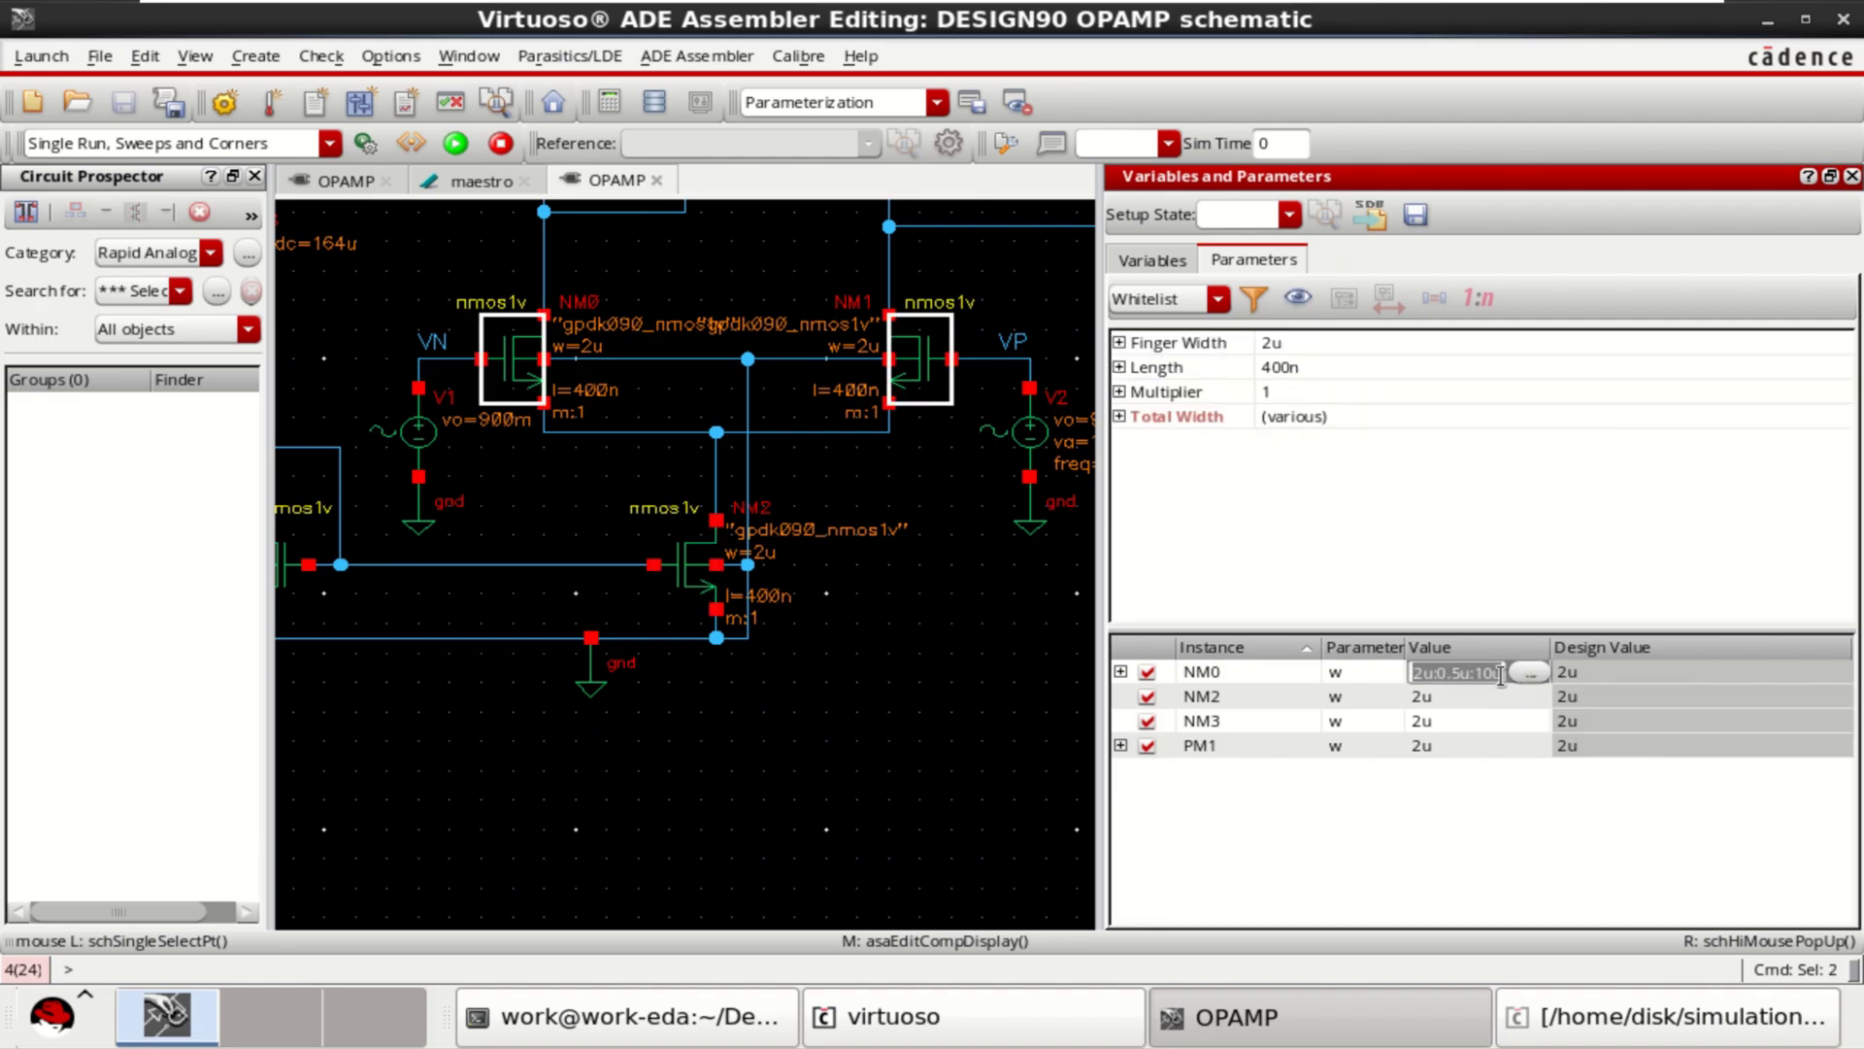
drag(1505, 671, 1400, 672)
key(ctrl+c)
- Paste the same 2u:0.5u:10u sweep into the NM2 and NM3 widths
double_click(1444, 695)
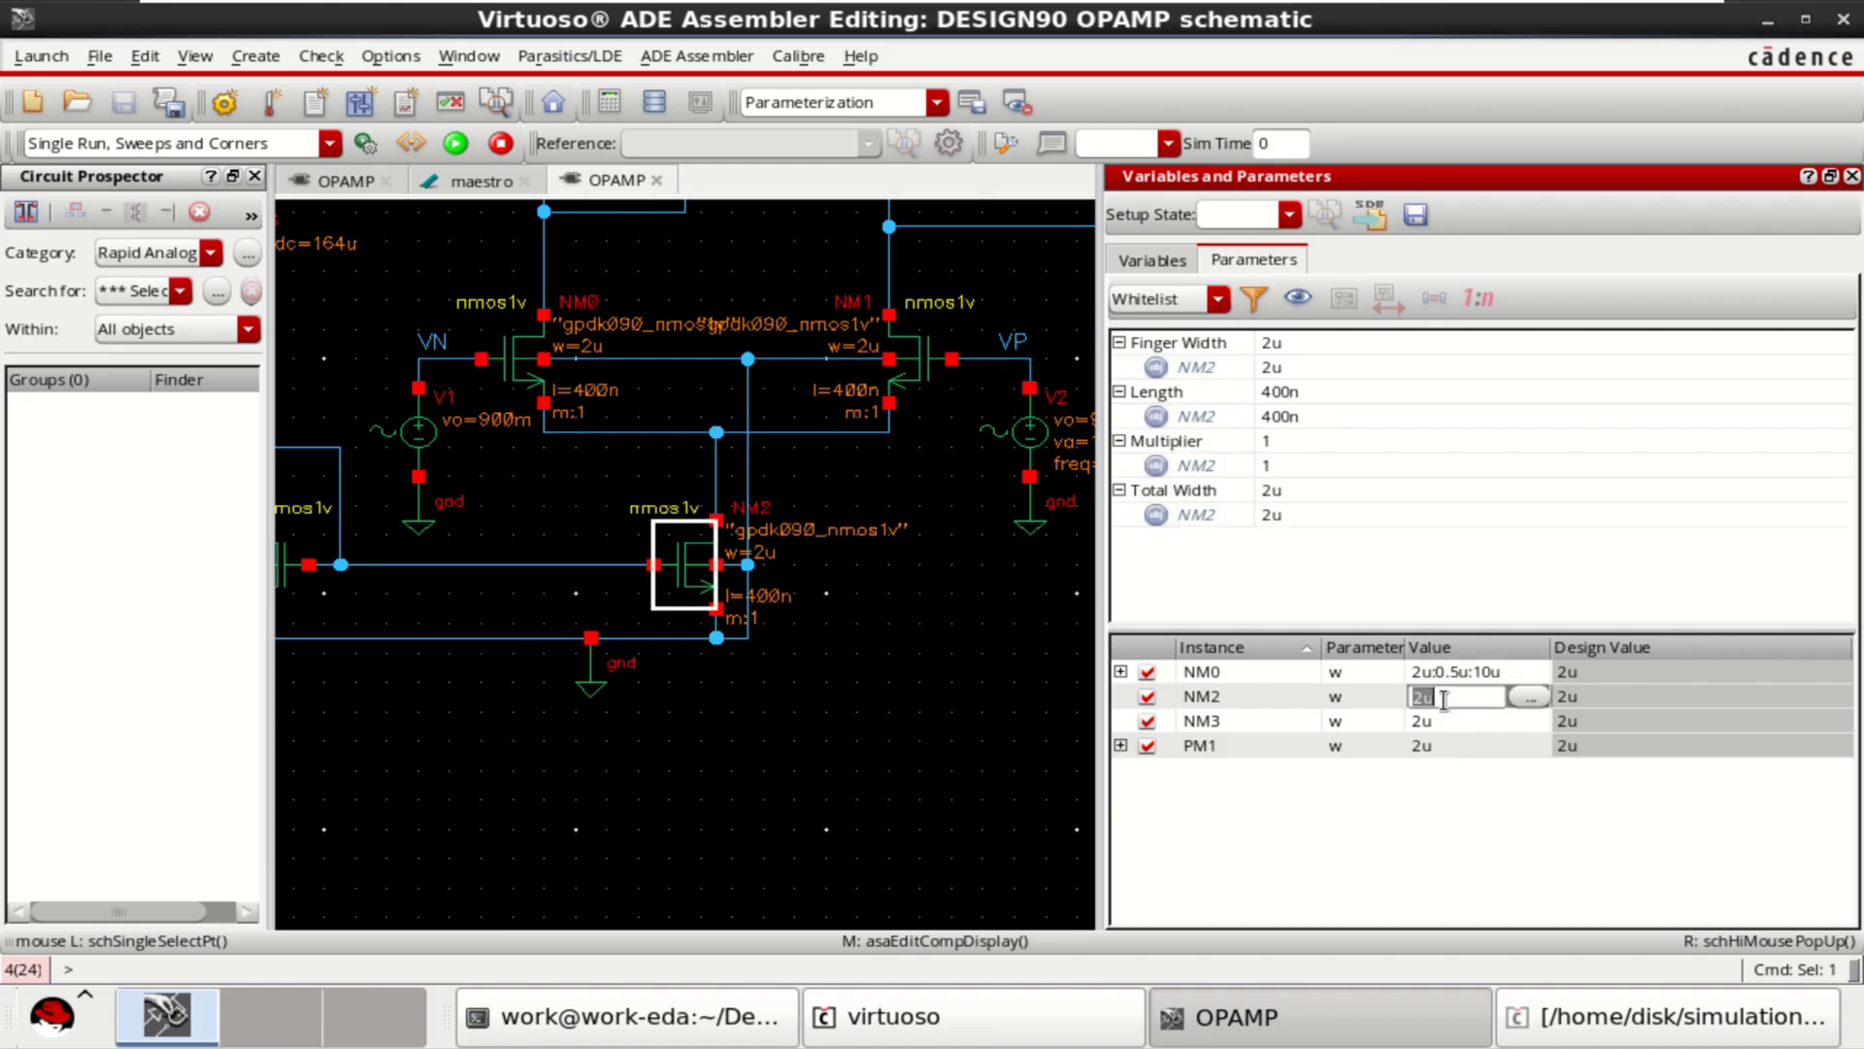
click(1444, 697)
drag(1464, 699, 1410, 701)
key(ctrl+v)
click(1466, 719)
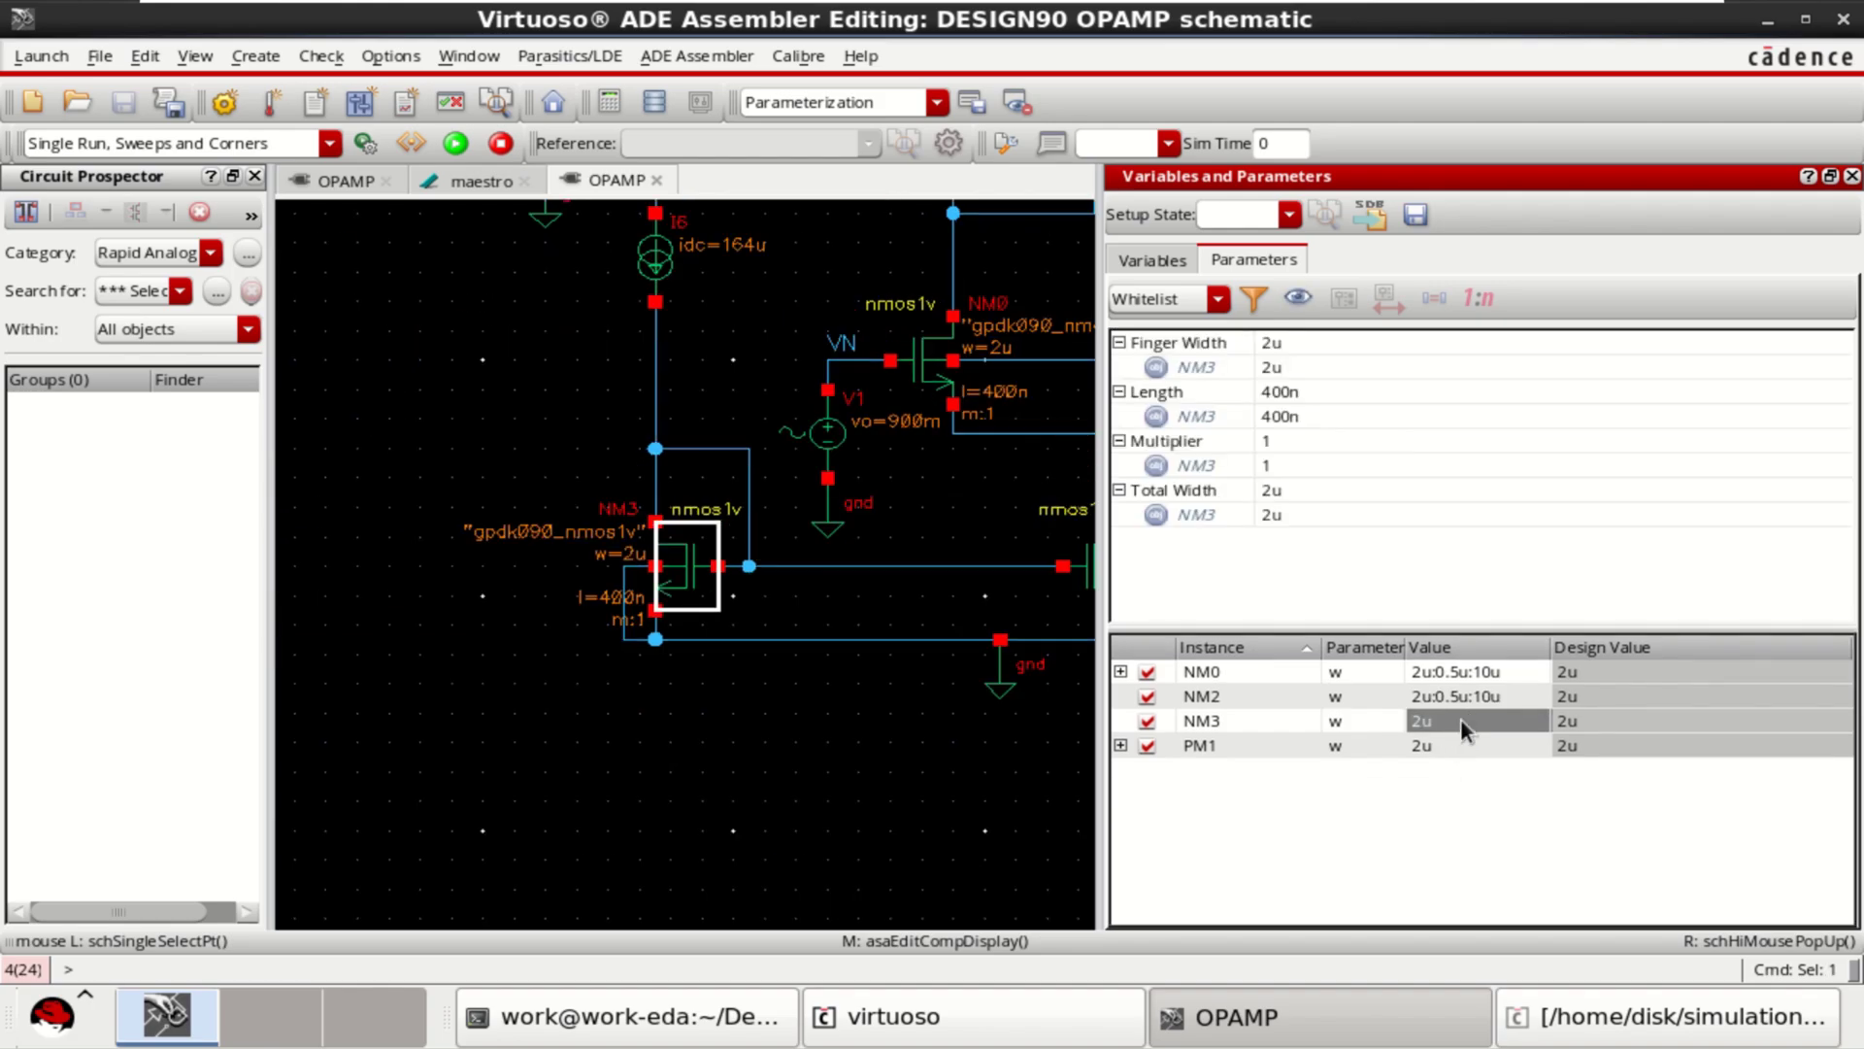
click(1461, 719)
drag(1460, 719, 1390, 716)
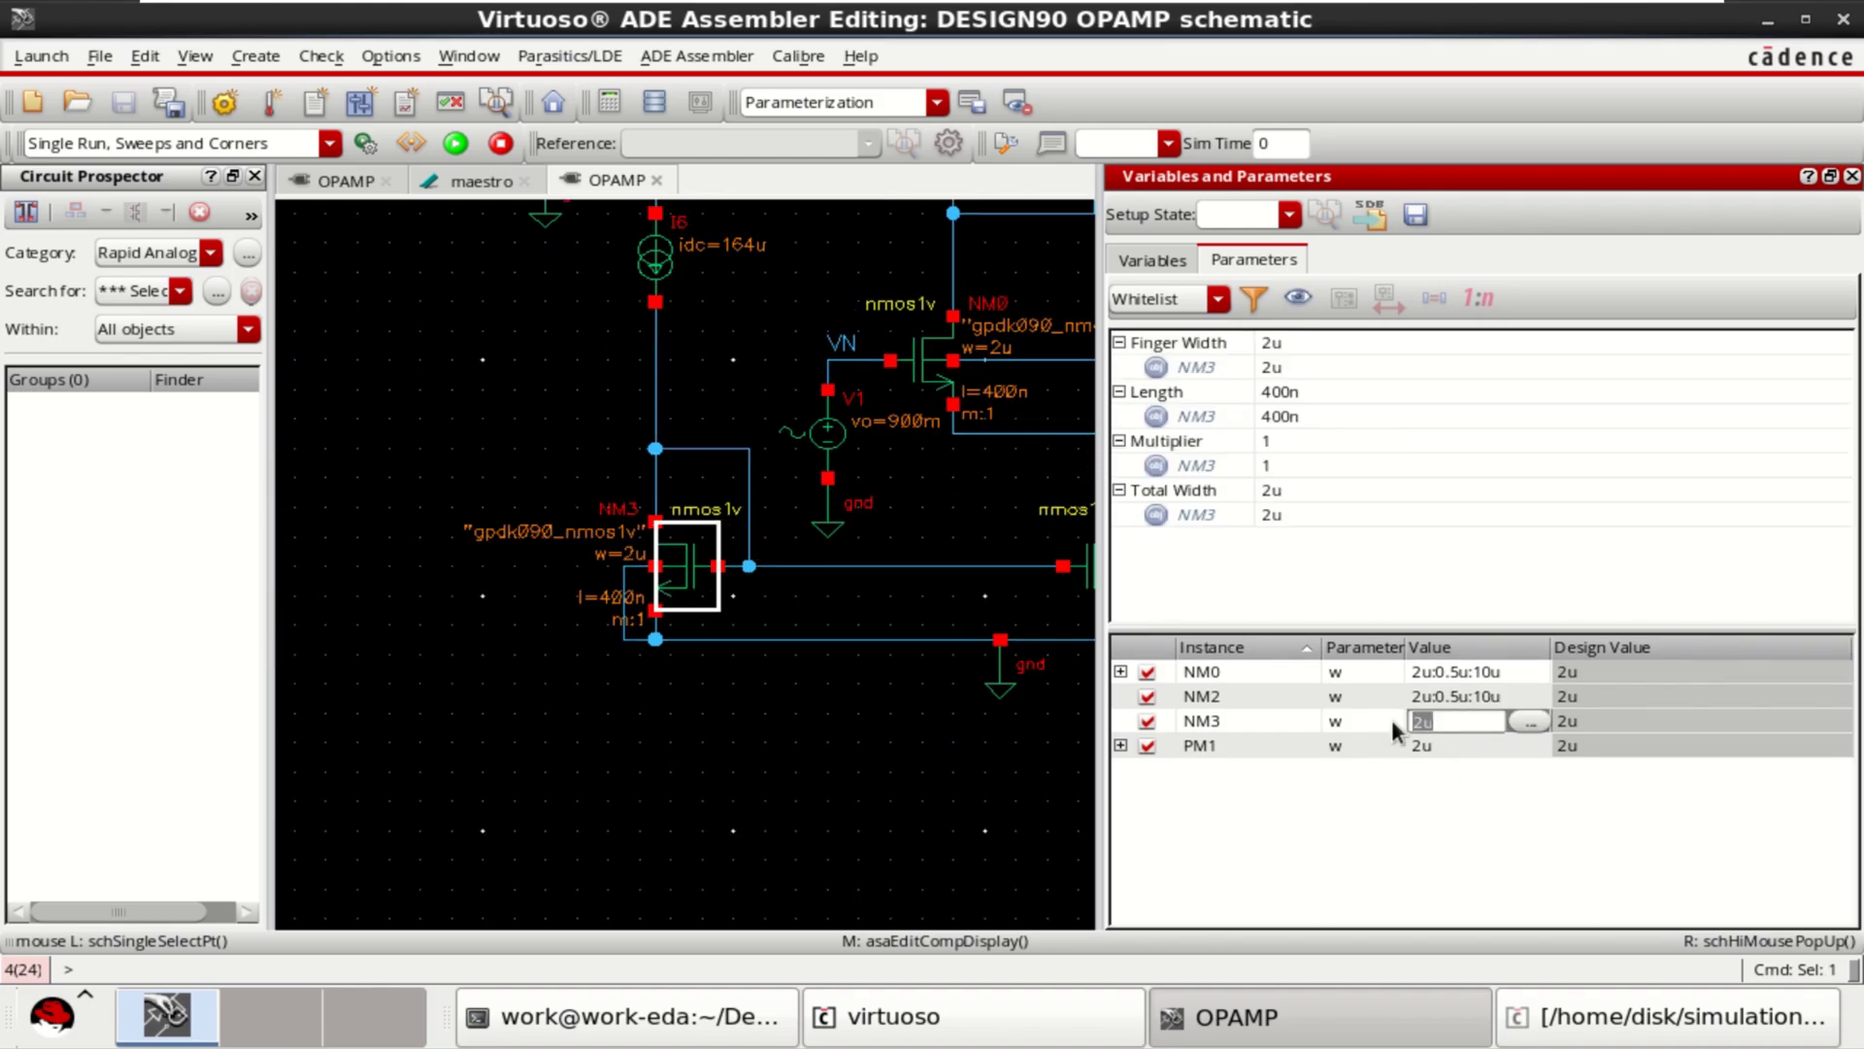
key(ctrl+v)
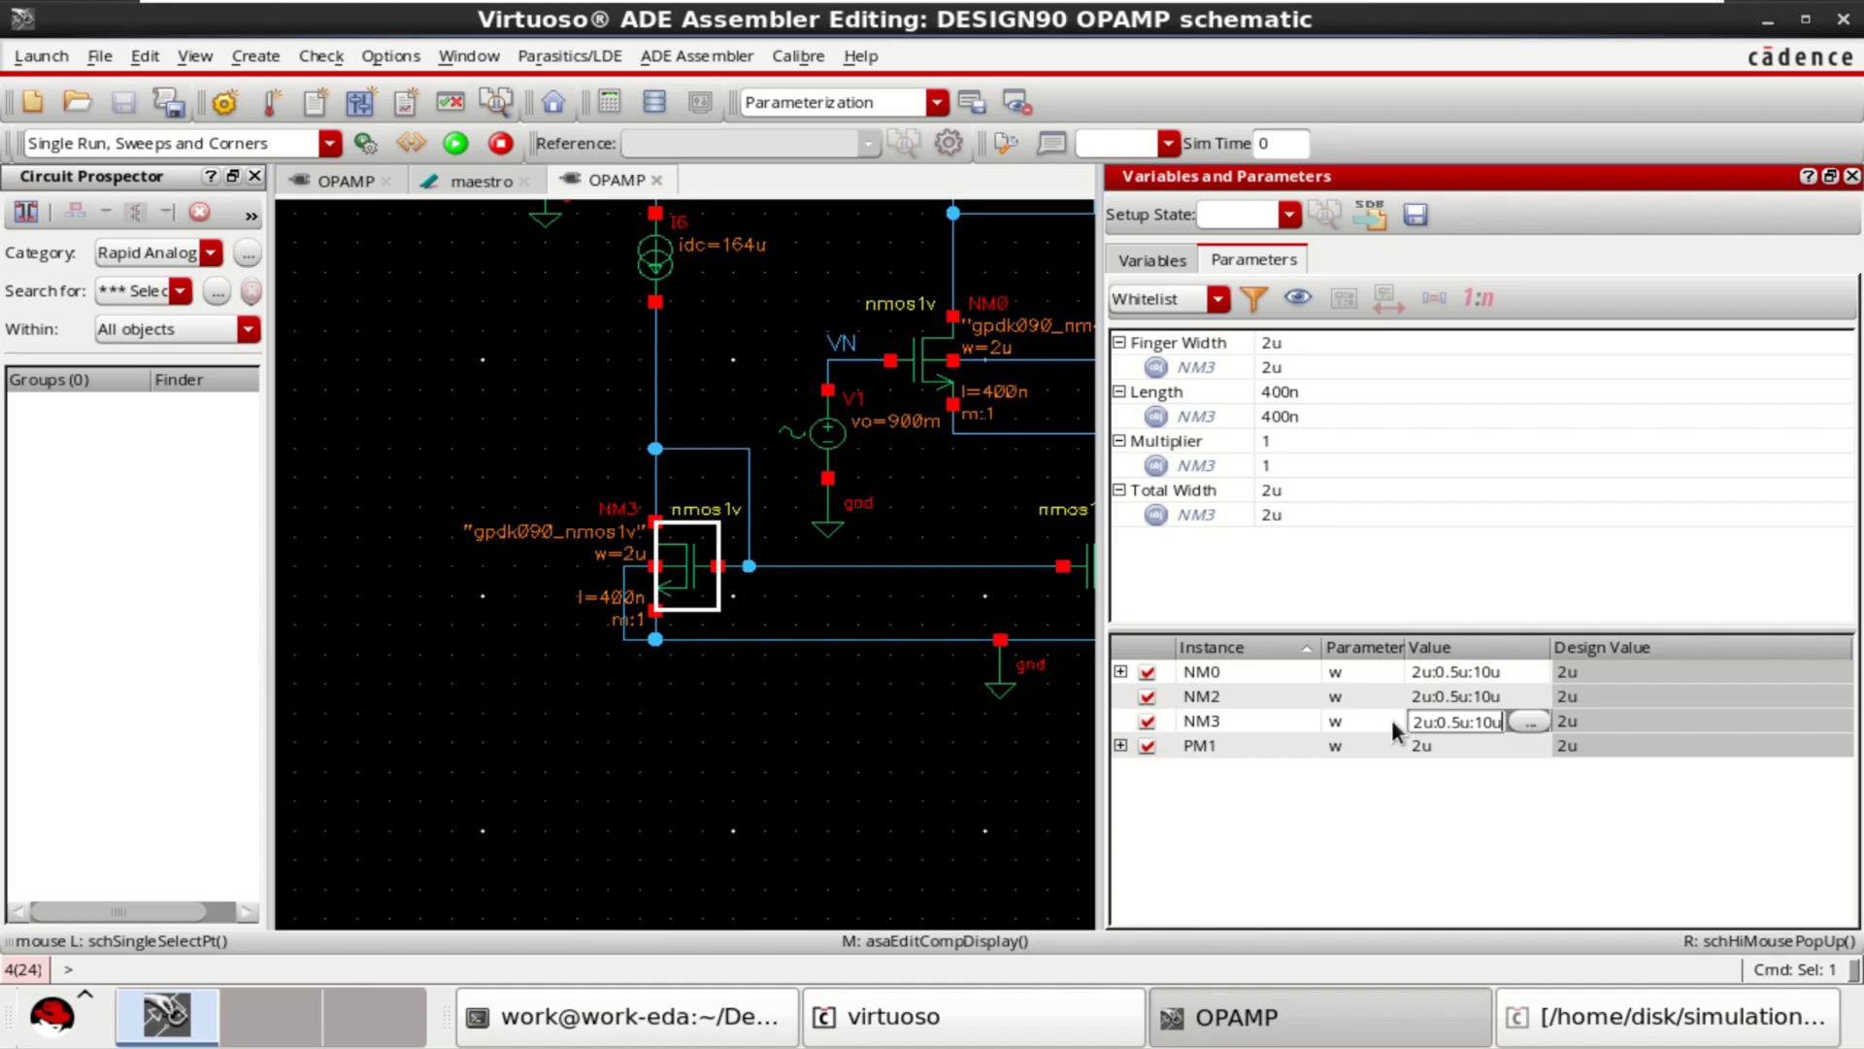
click(1447, 744)
- Set PM1's width sweep to 2u:0.5u:15u and confirm NM0's range
click(1452, 747)
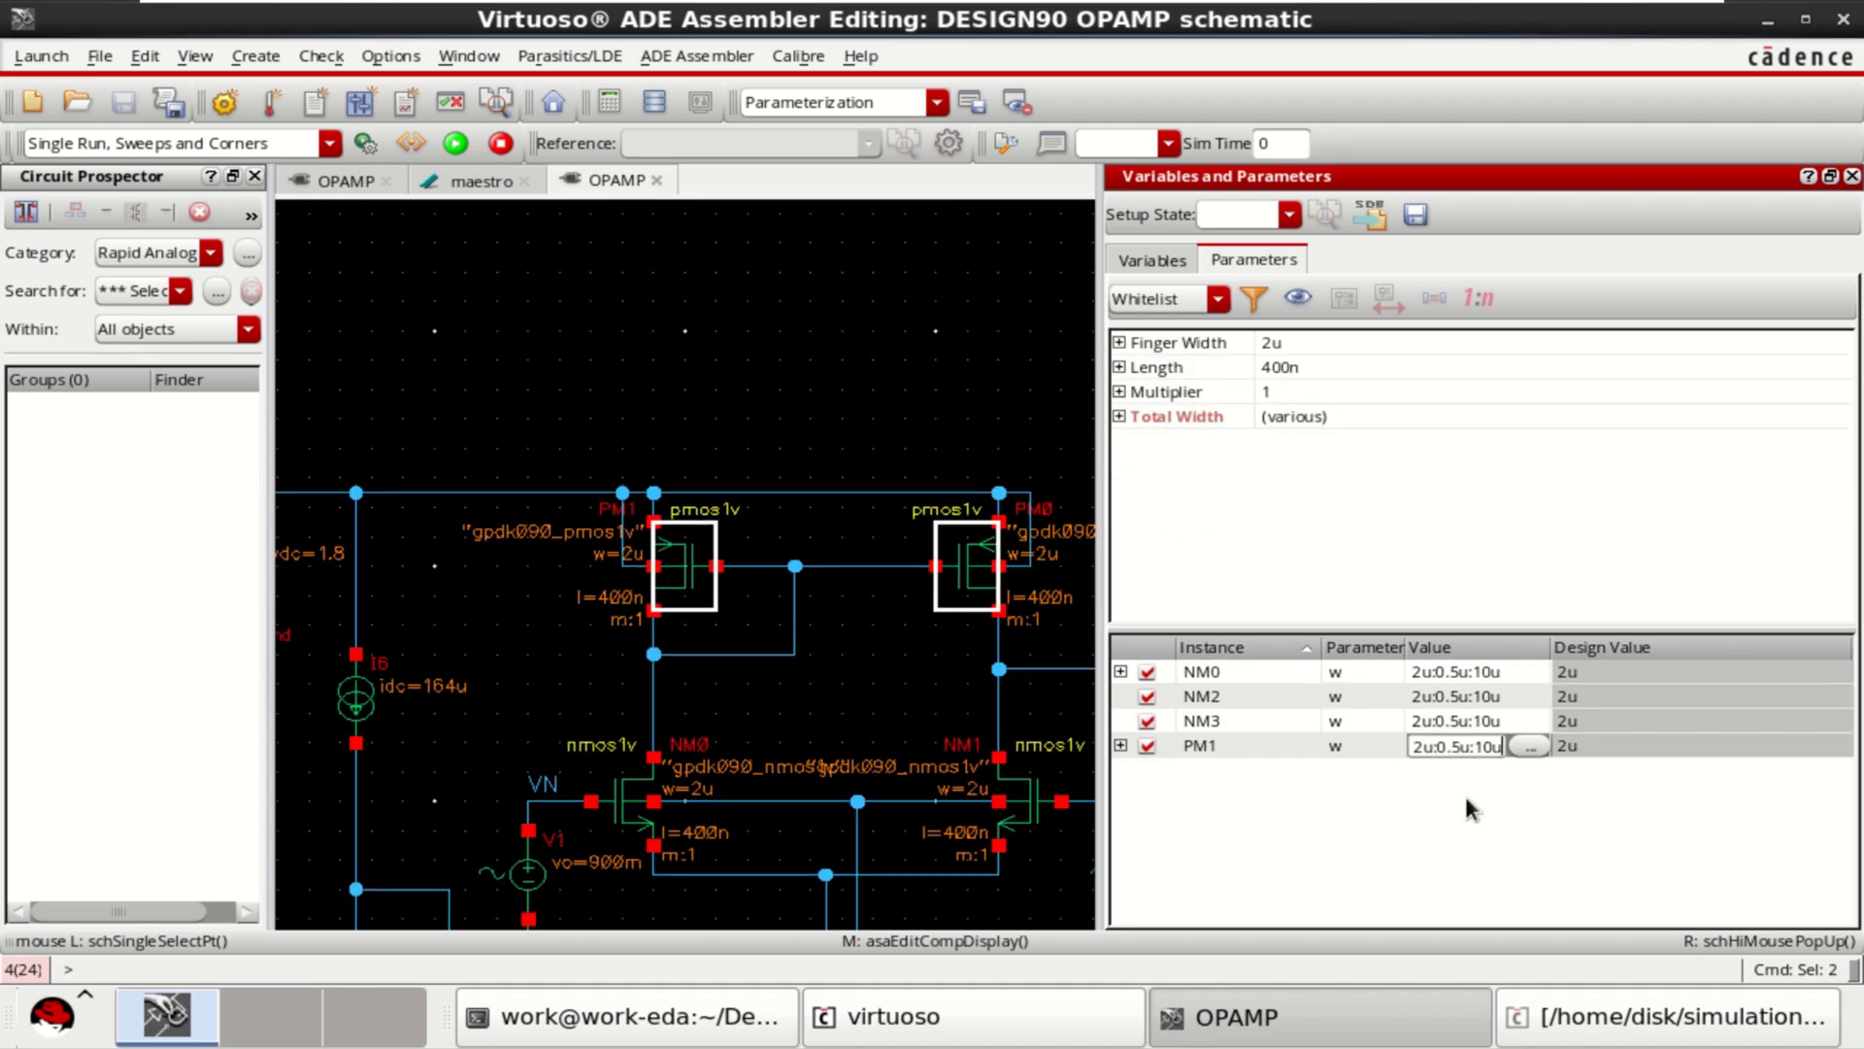
click(1492, 747)
click(1480, 671)
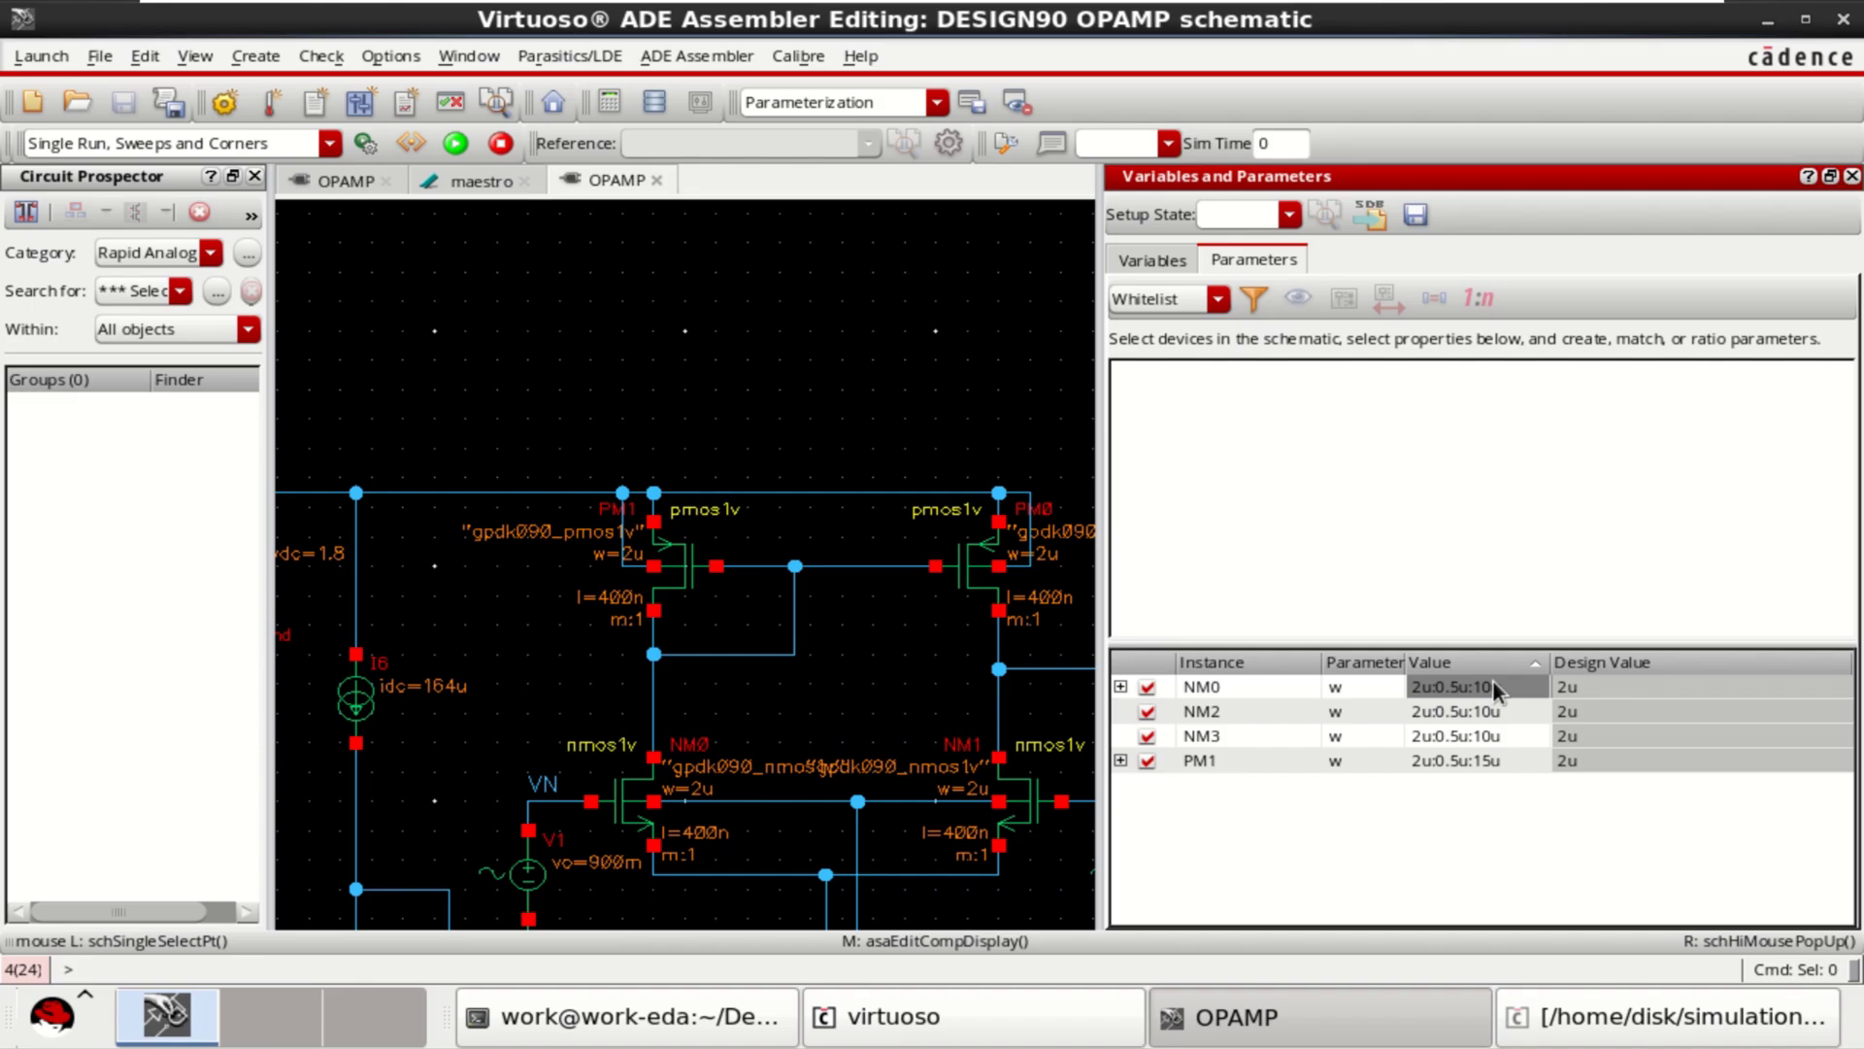
click(1491, 685)
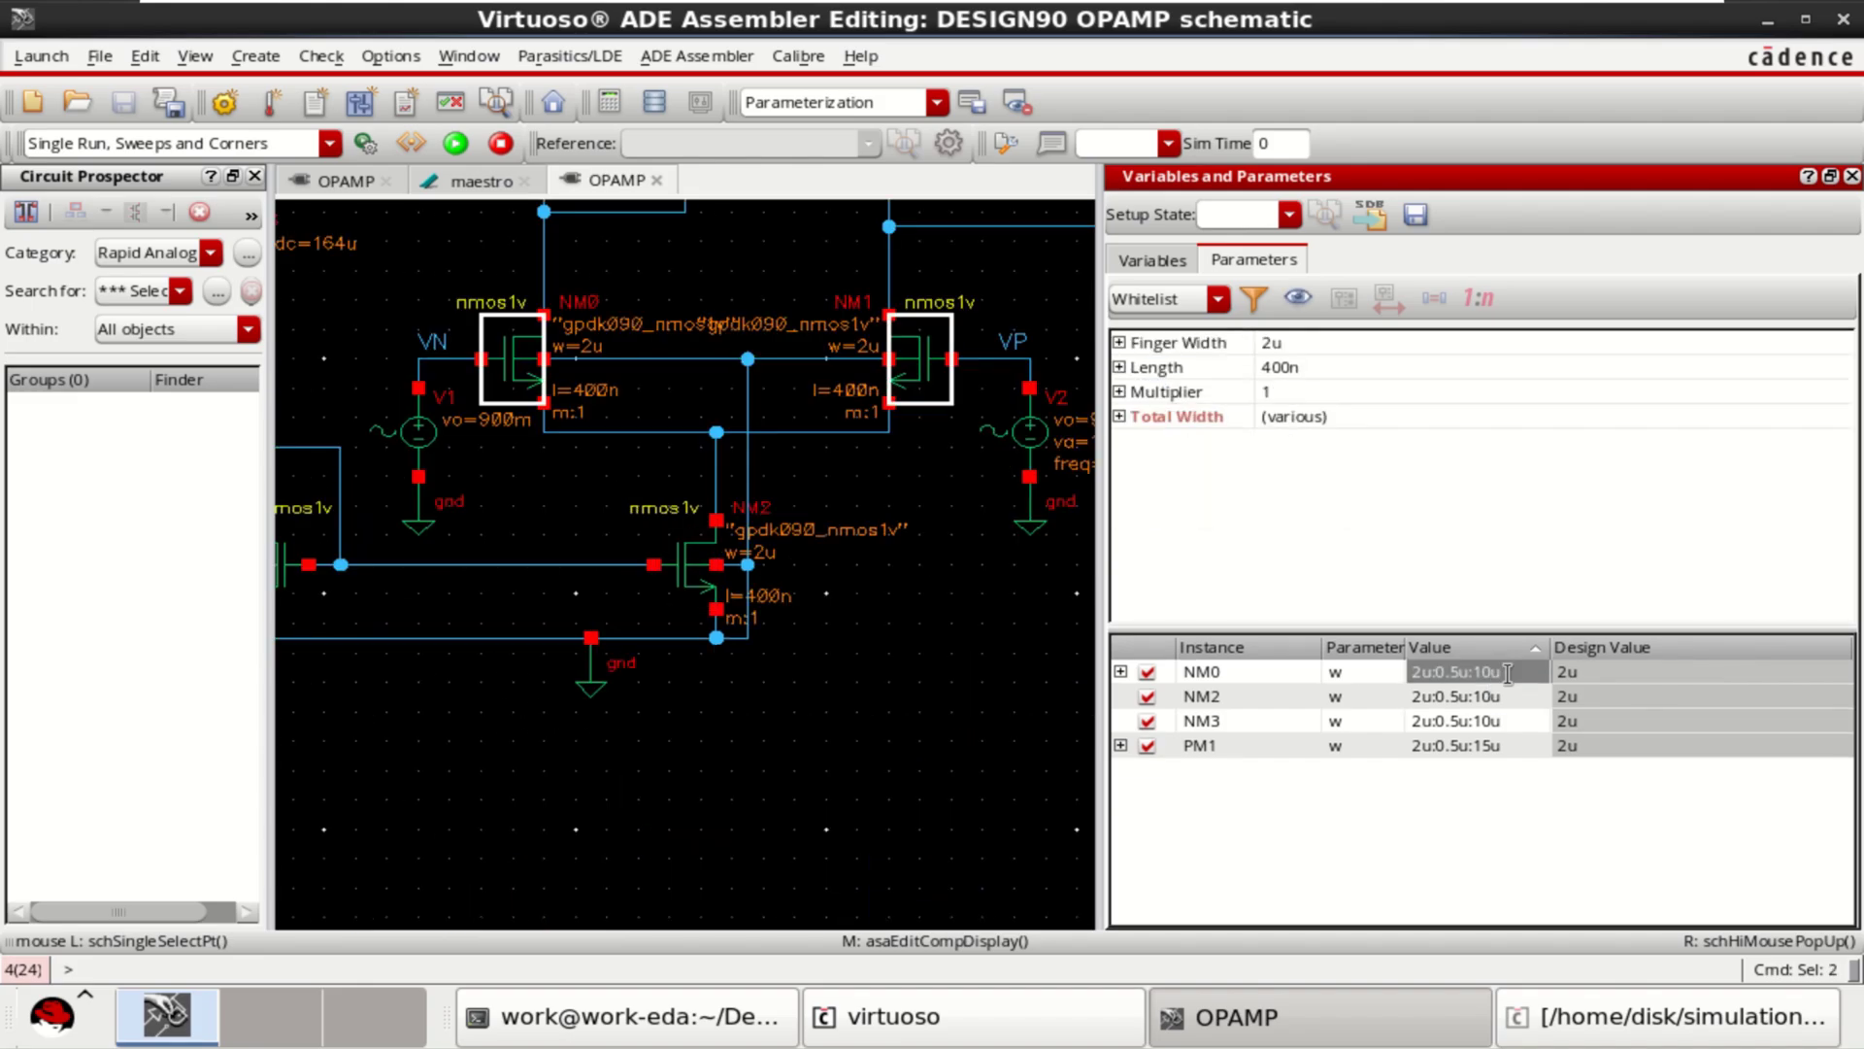
click(1508, 673)
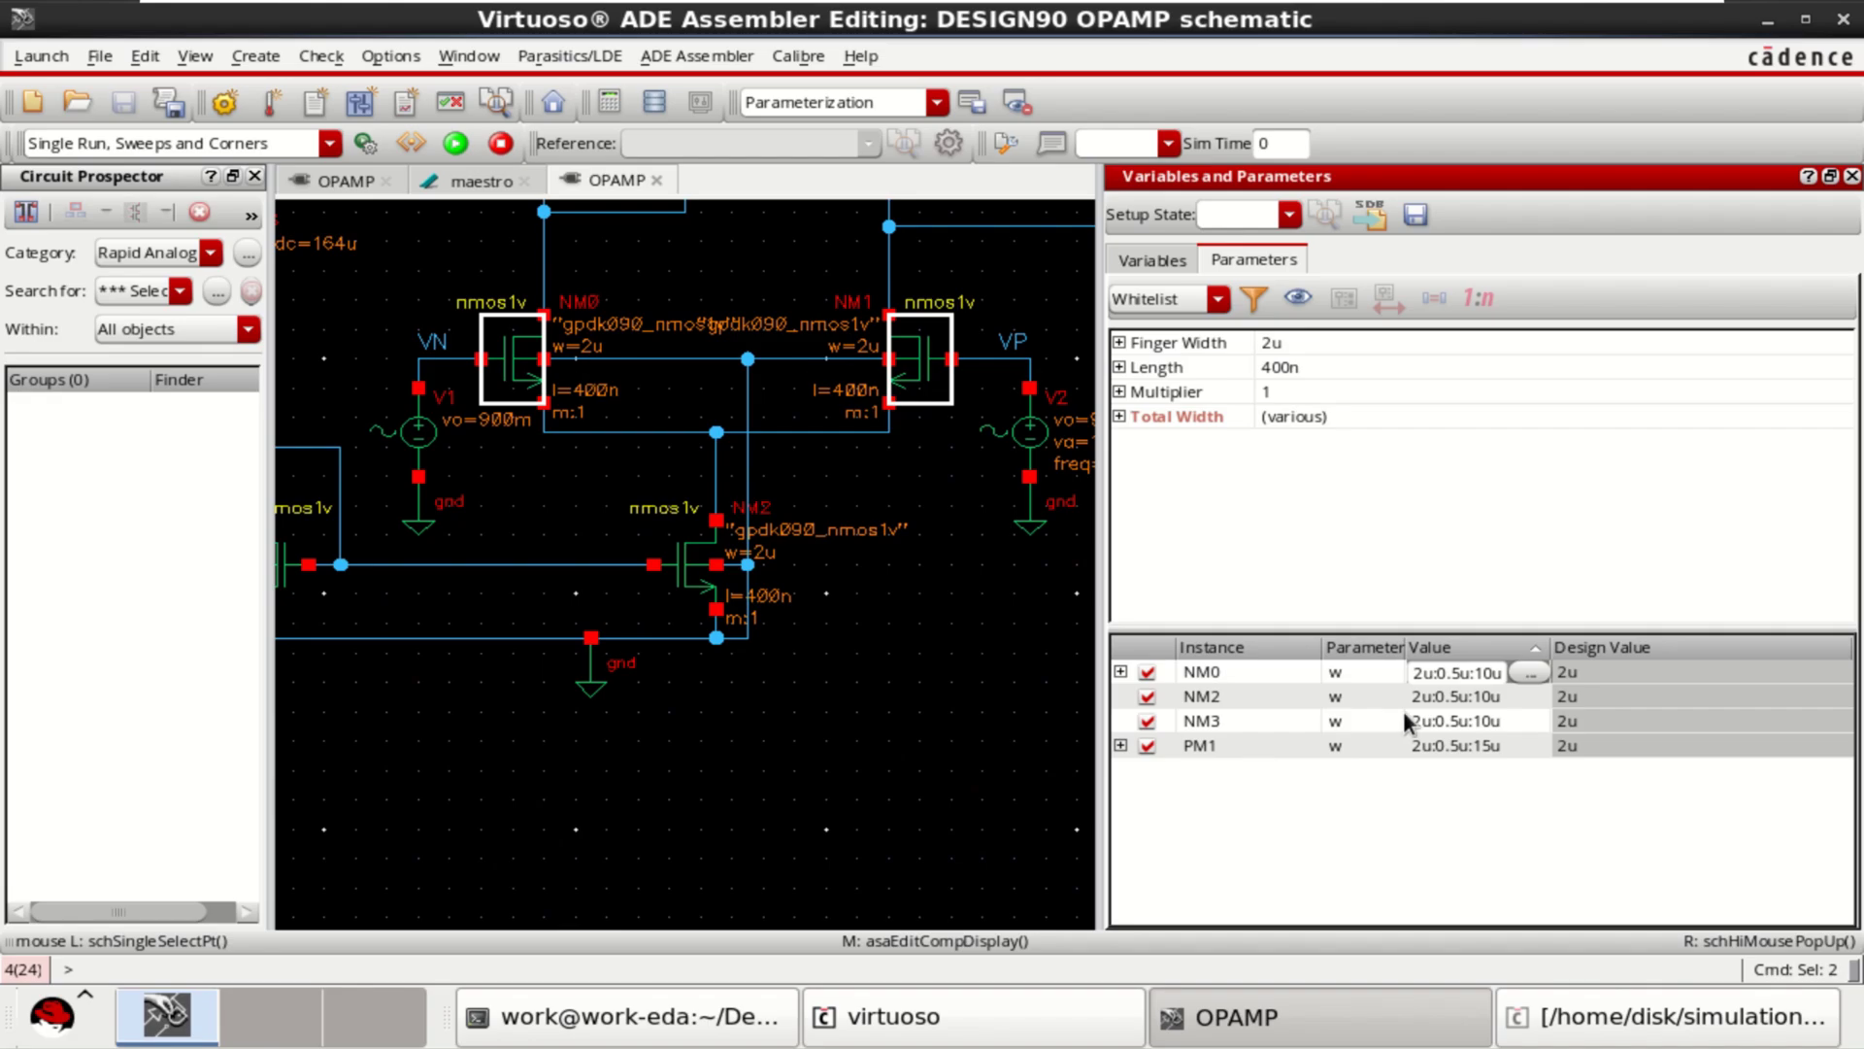
click(905, 747)
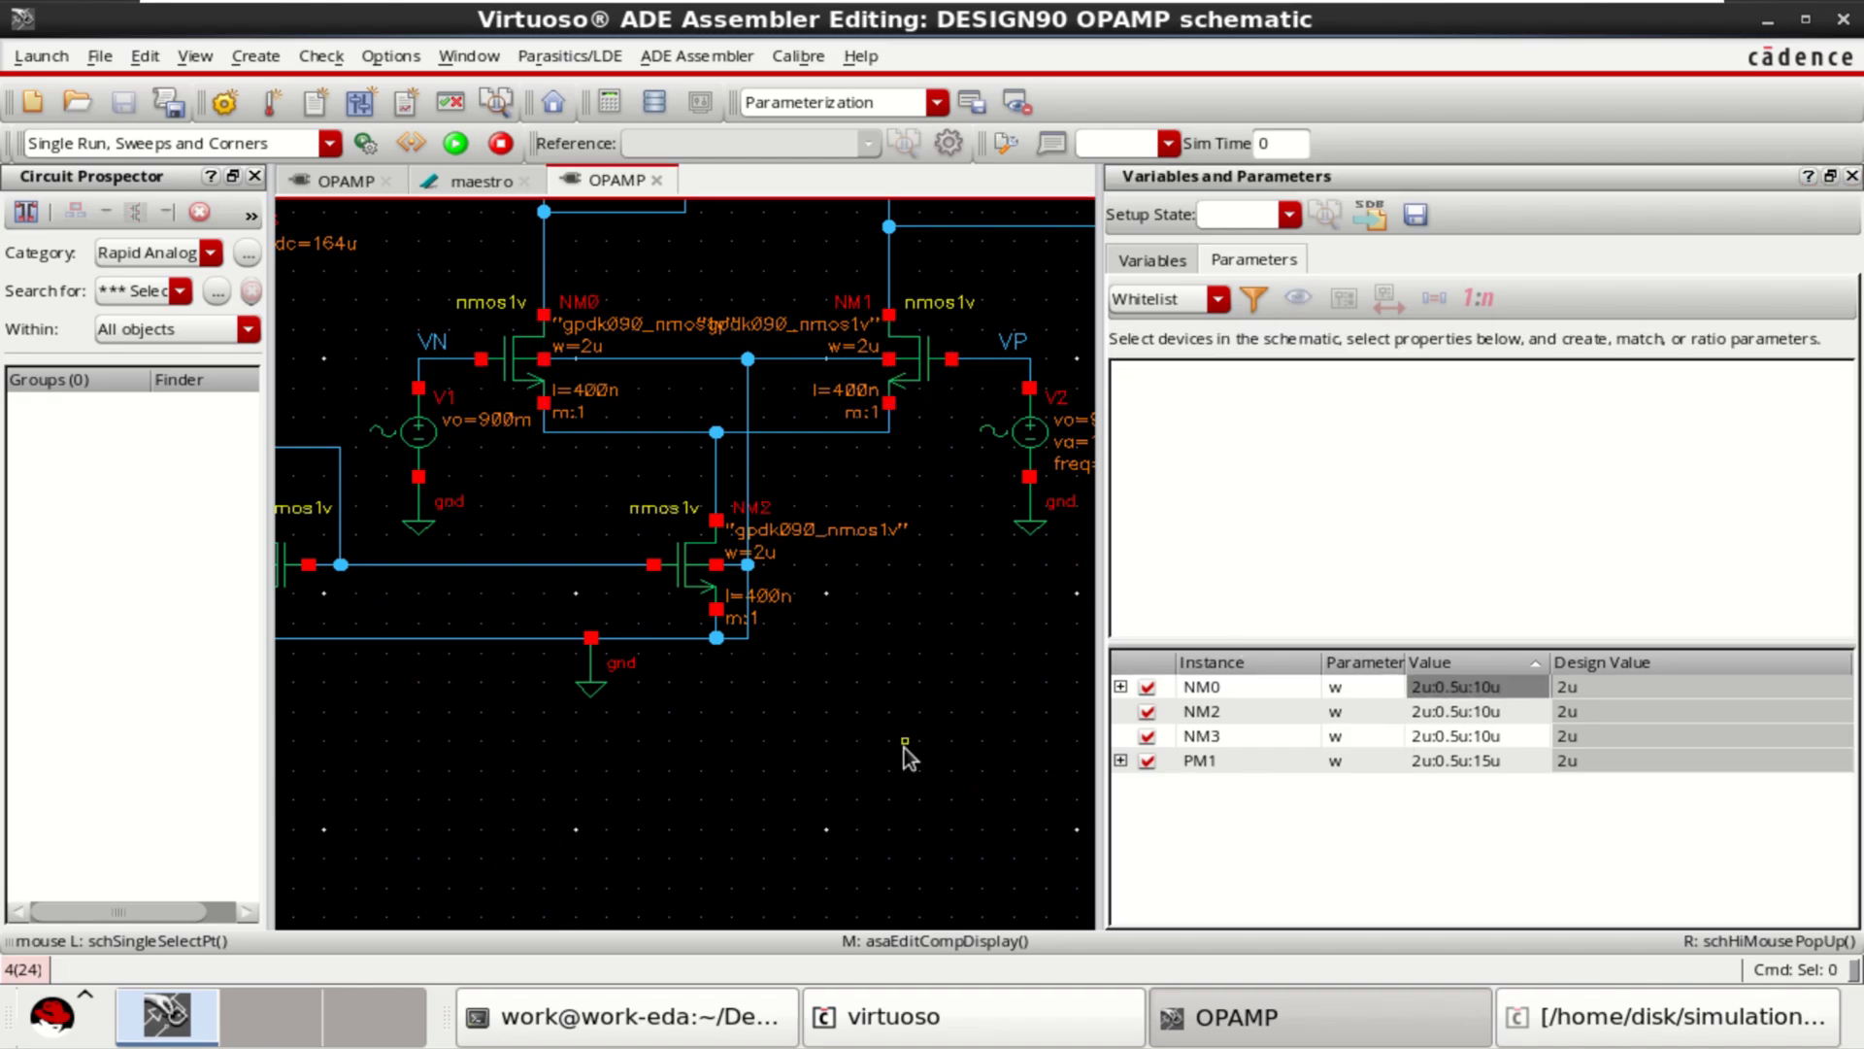
- In maestro, change the run mode from Single Run, Sweeps and Corners to Local Optimization
key(f)
click(474, 183)
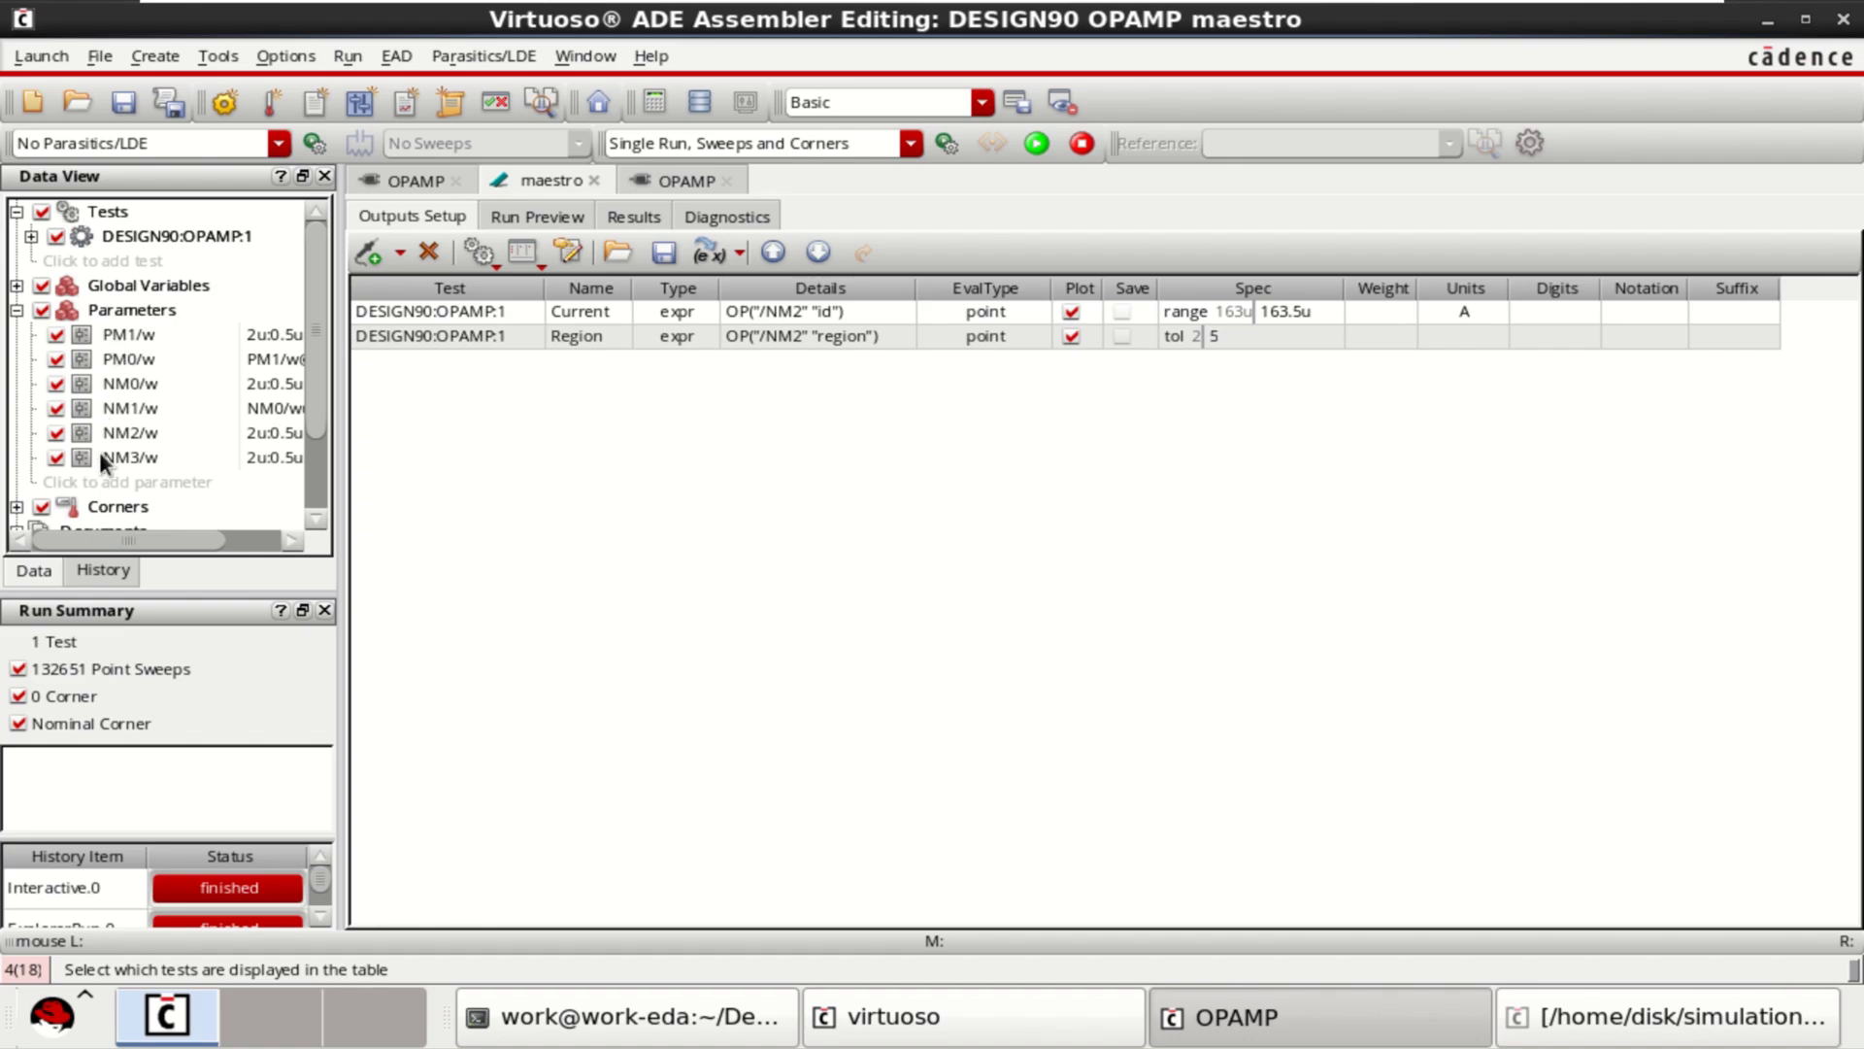
drag(345, 427, 556, 439)
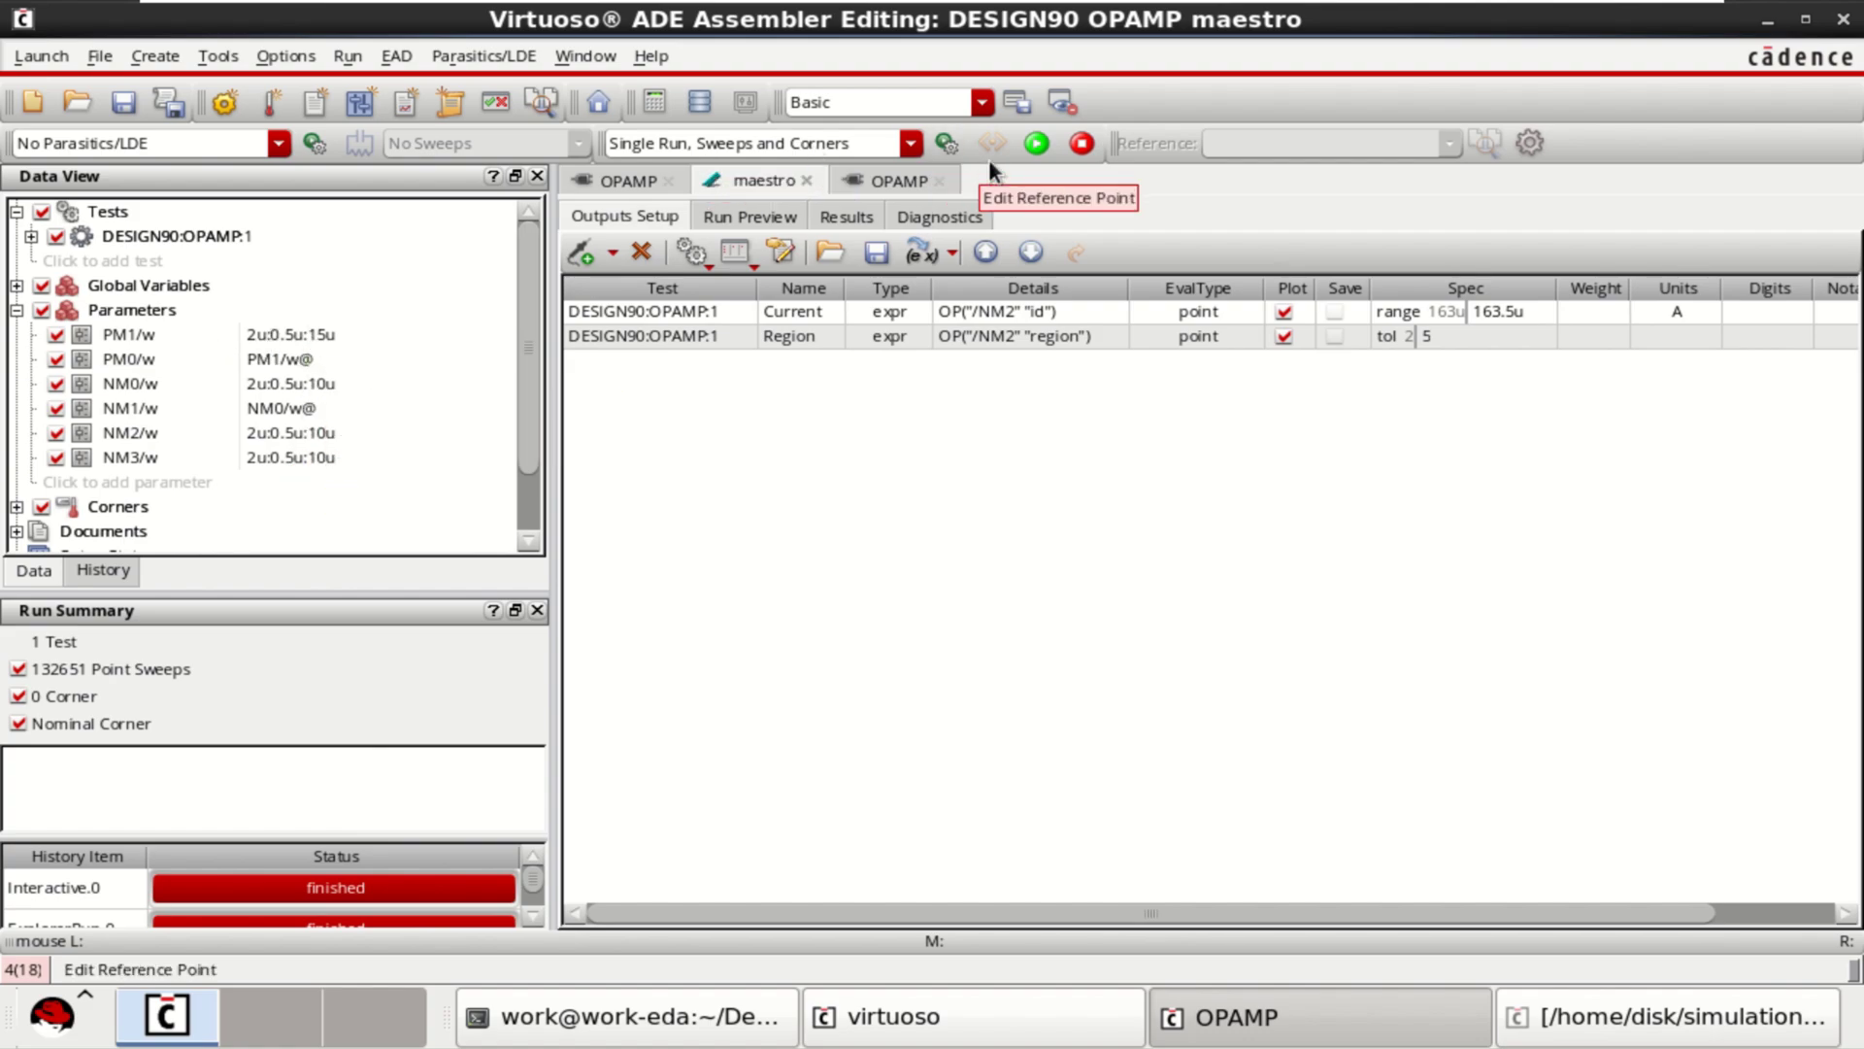
click(911, 143)
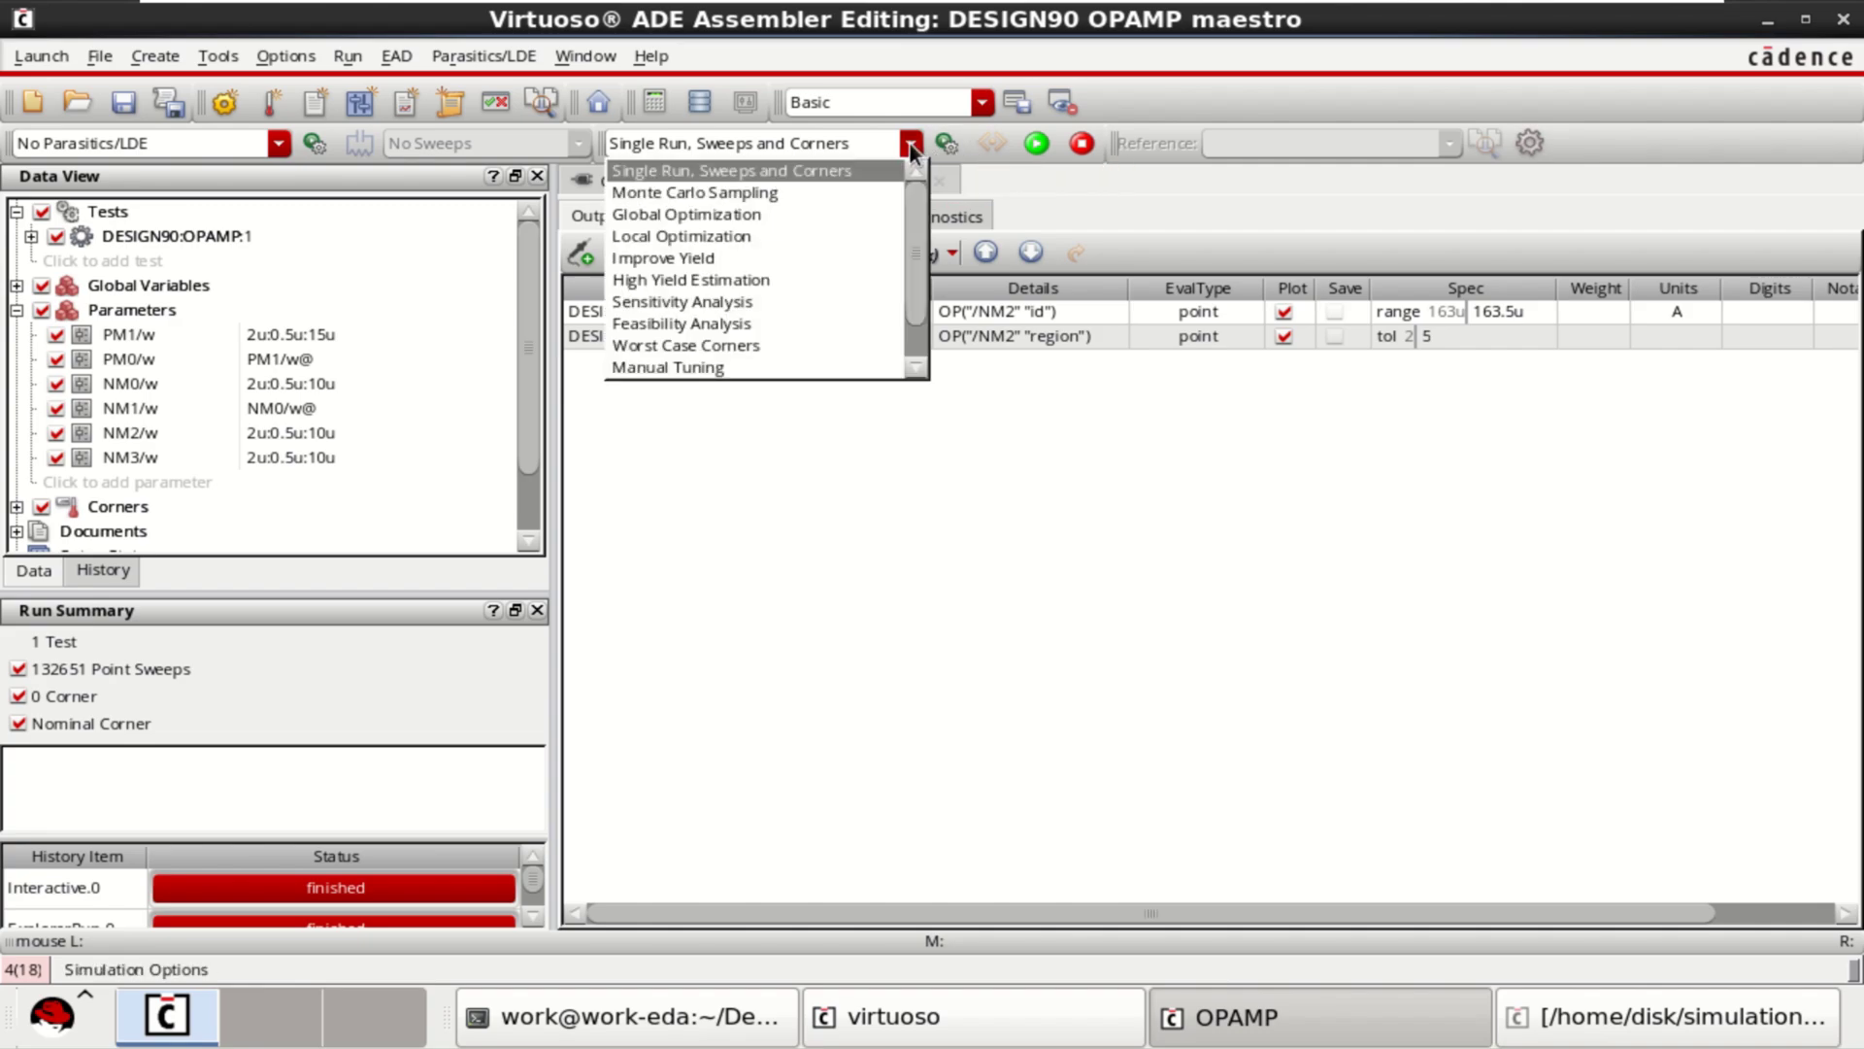
click(786, 235)
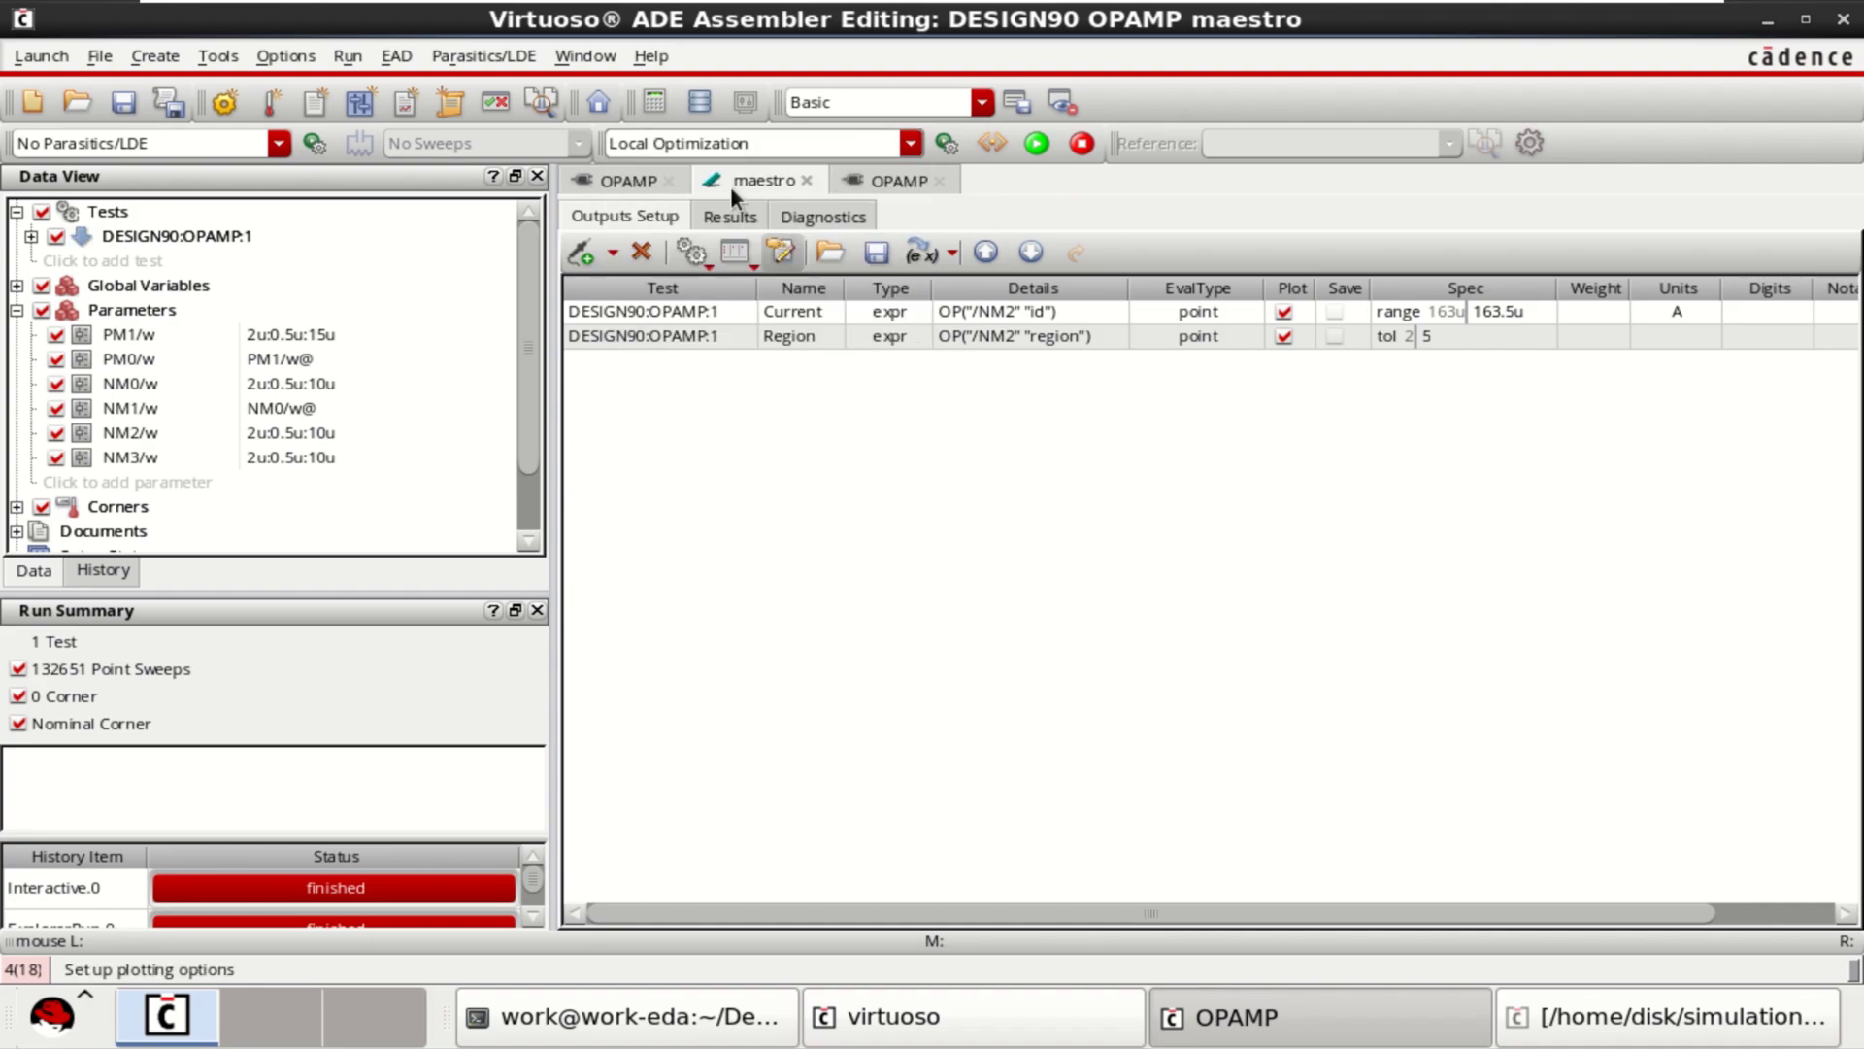
- Fill the optimization reference point from all schematic parameters, giving PM1, NM0, NM2, NM3 widths of 2u
click(992, 148)
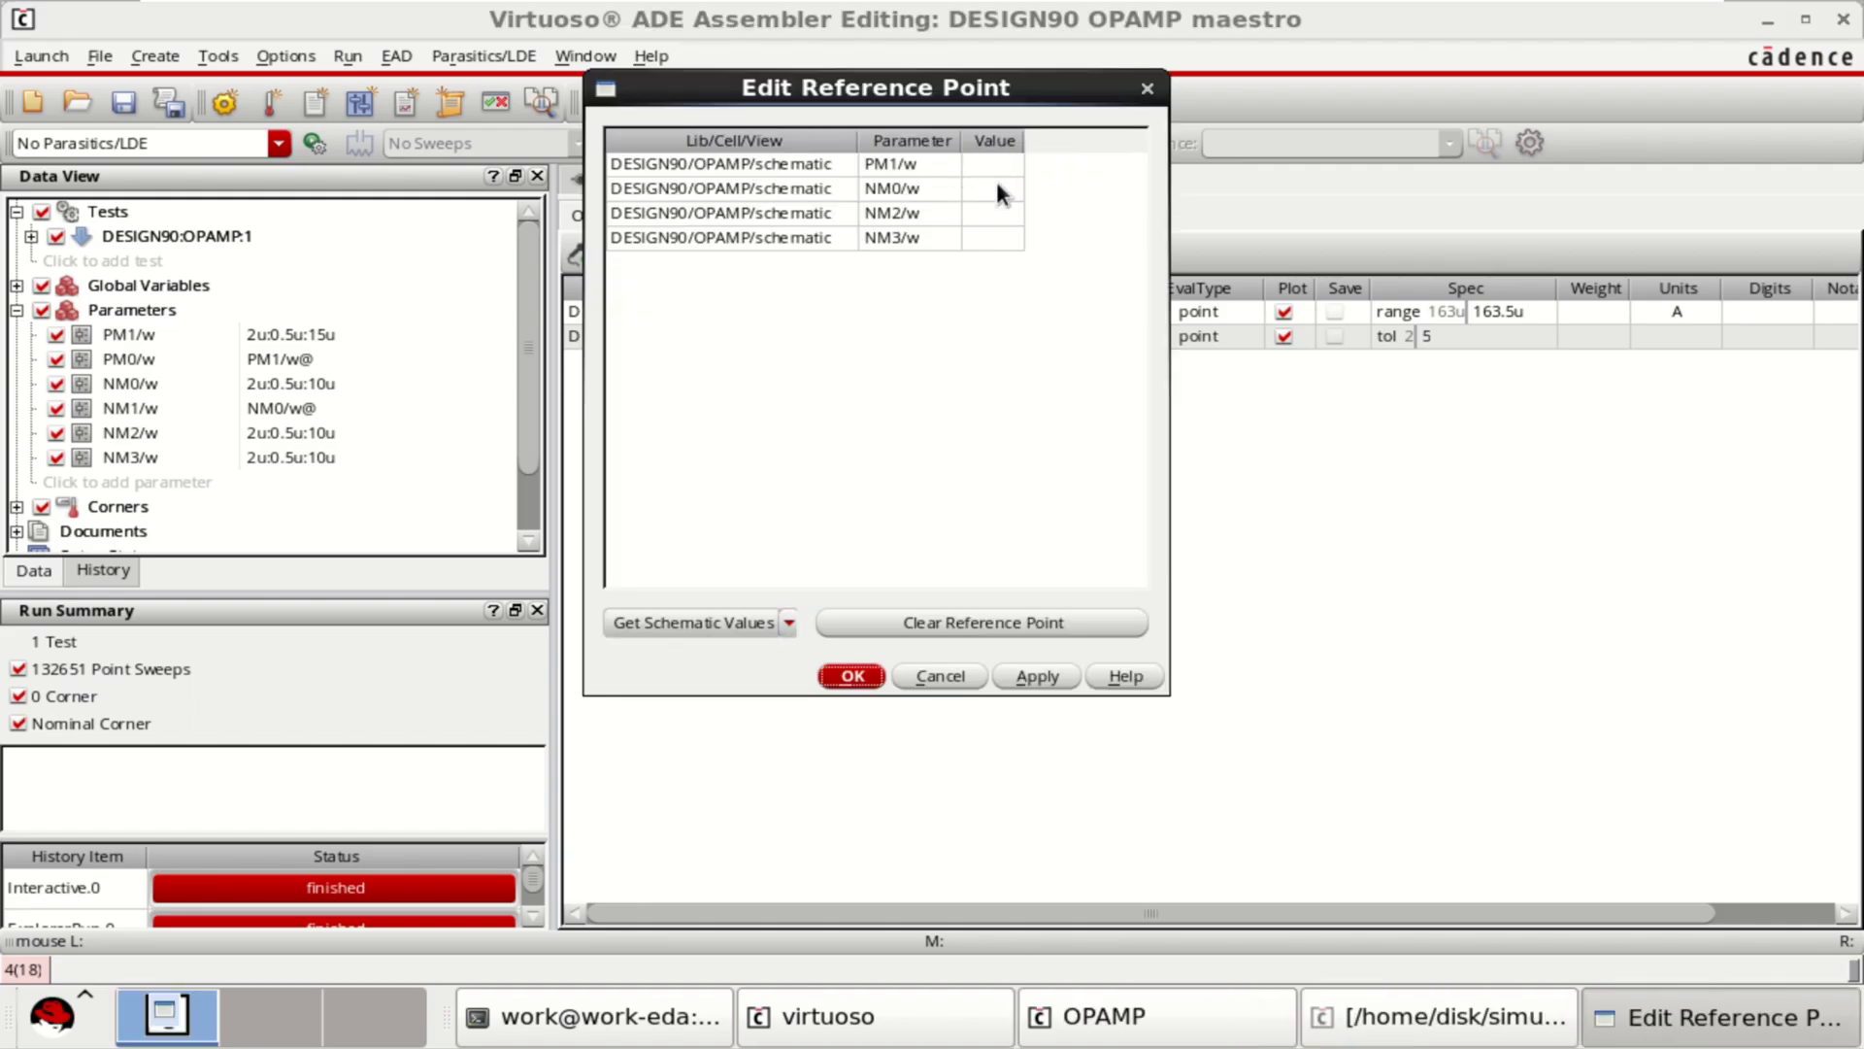
click(759, 622)
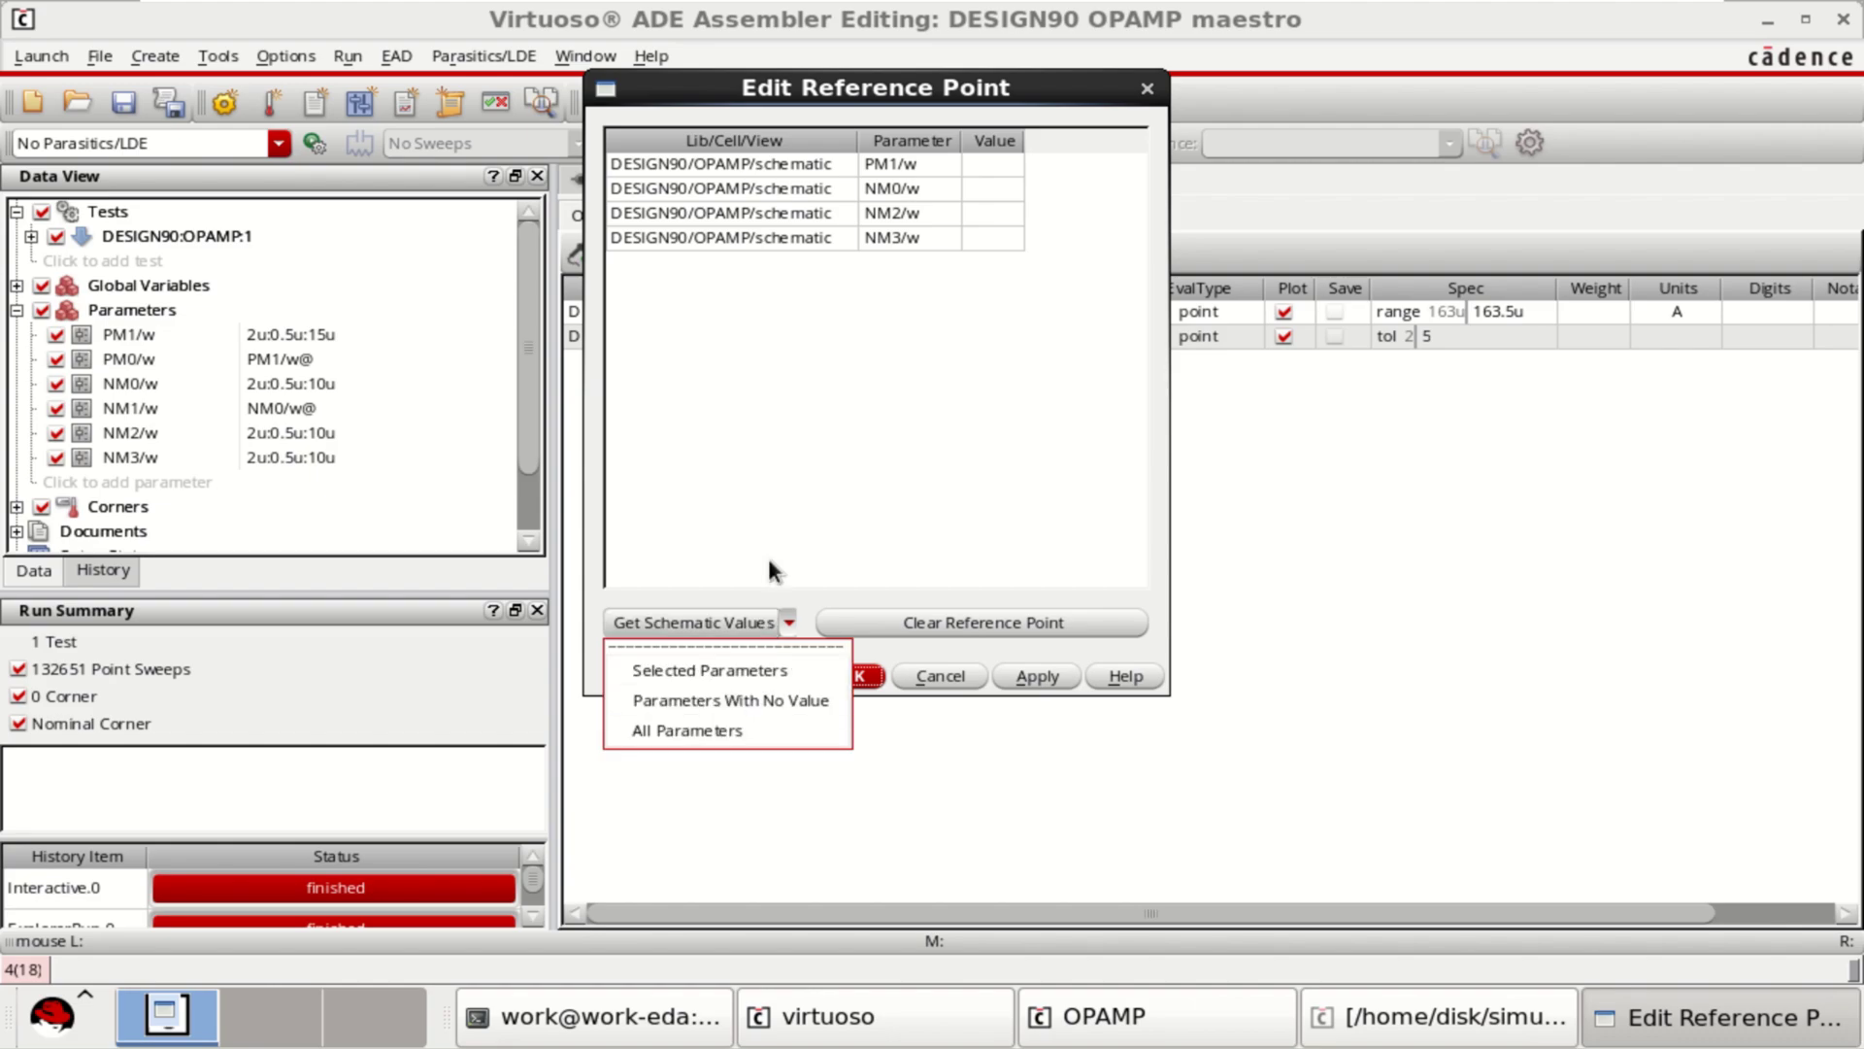
click(784, 593)
click(788, 623)
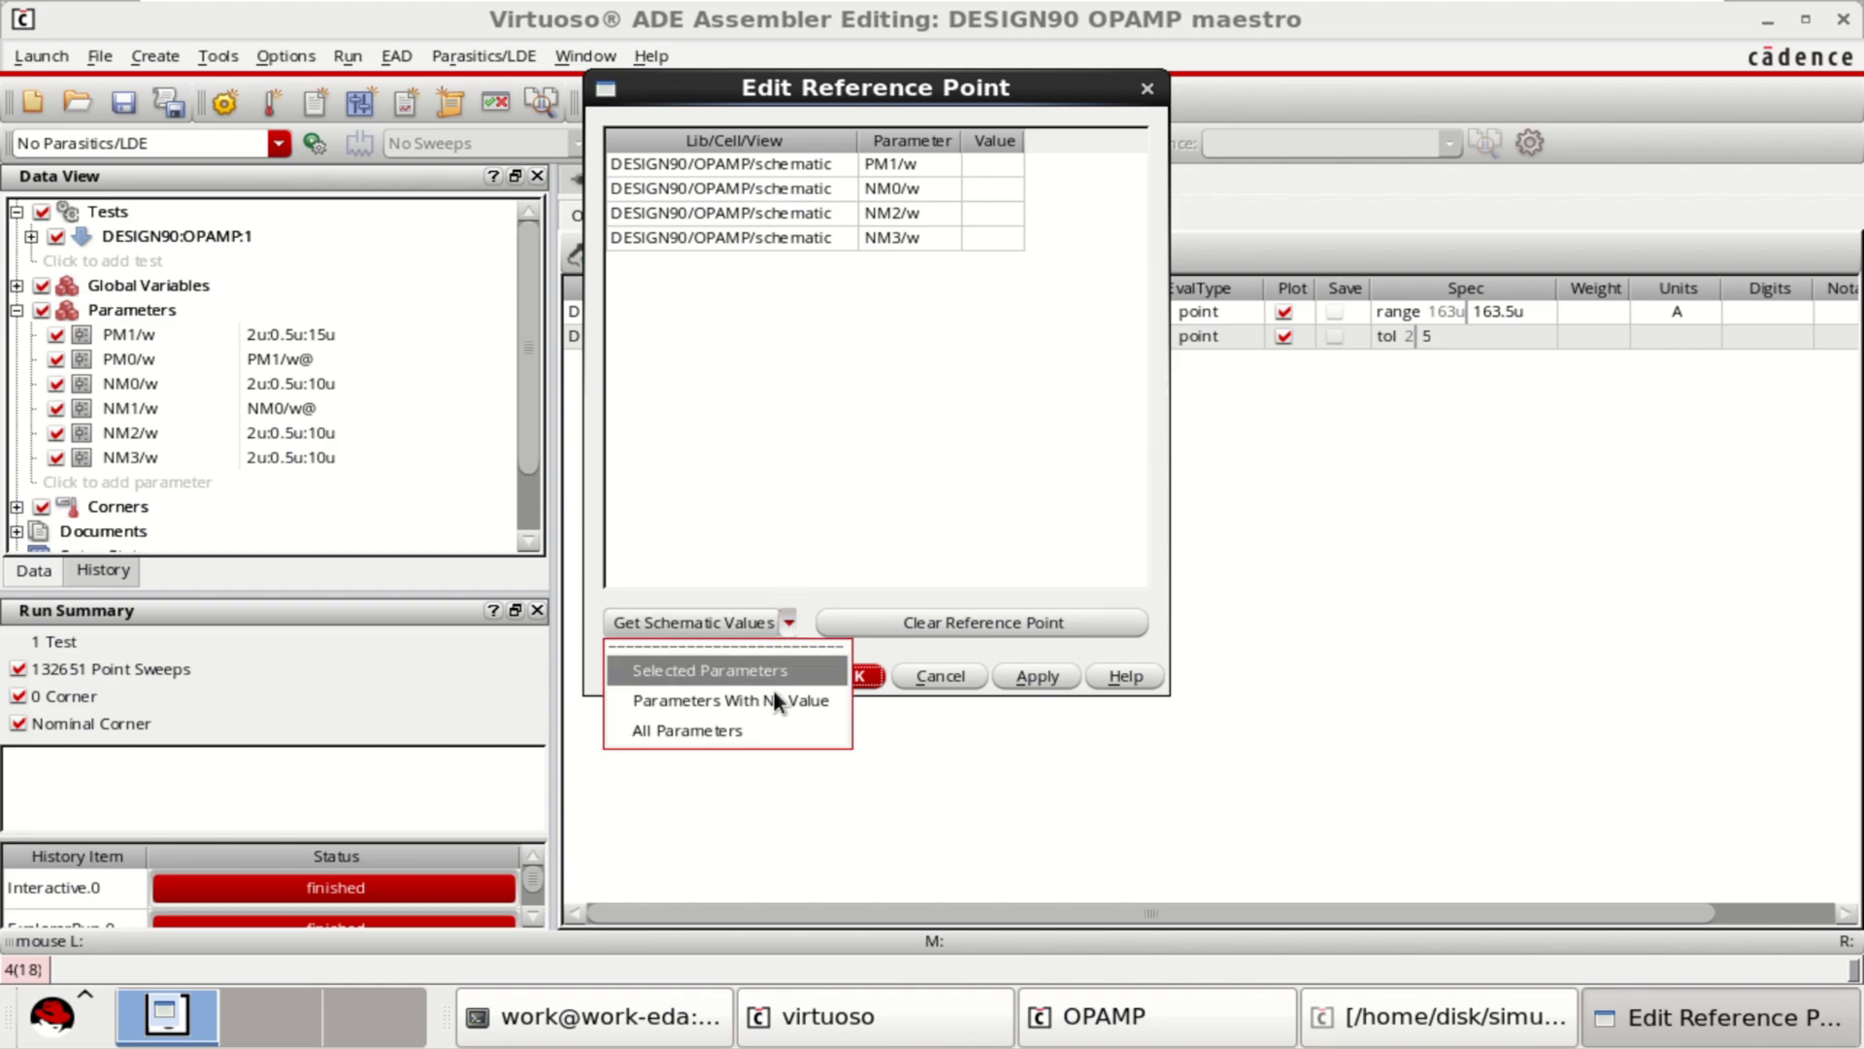
click(762, 730)
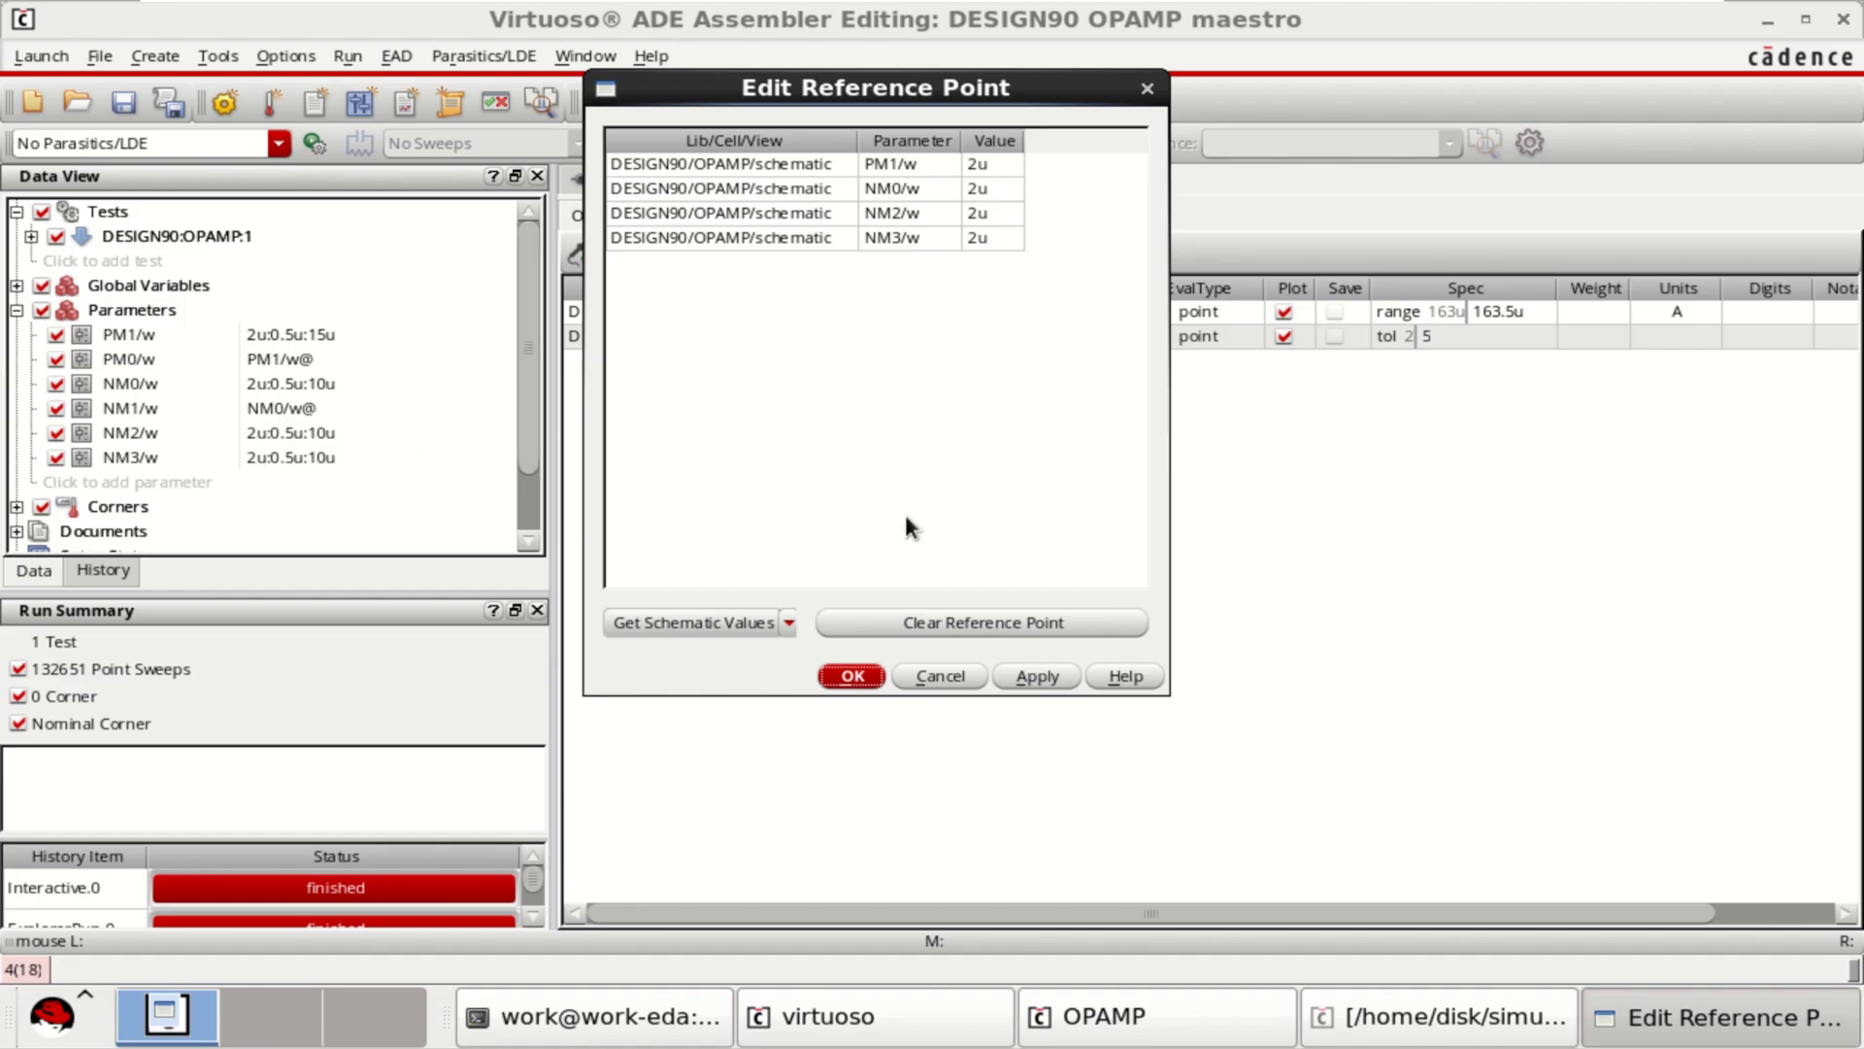
click(851, 676)
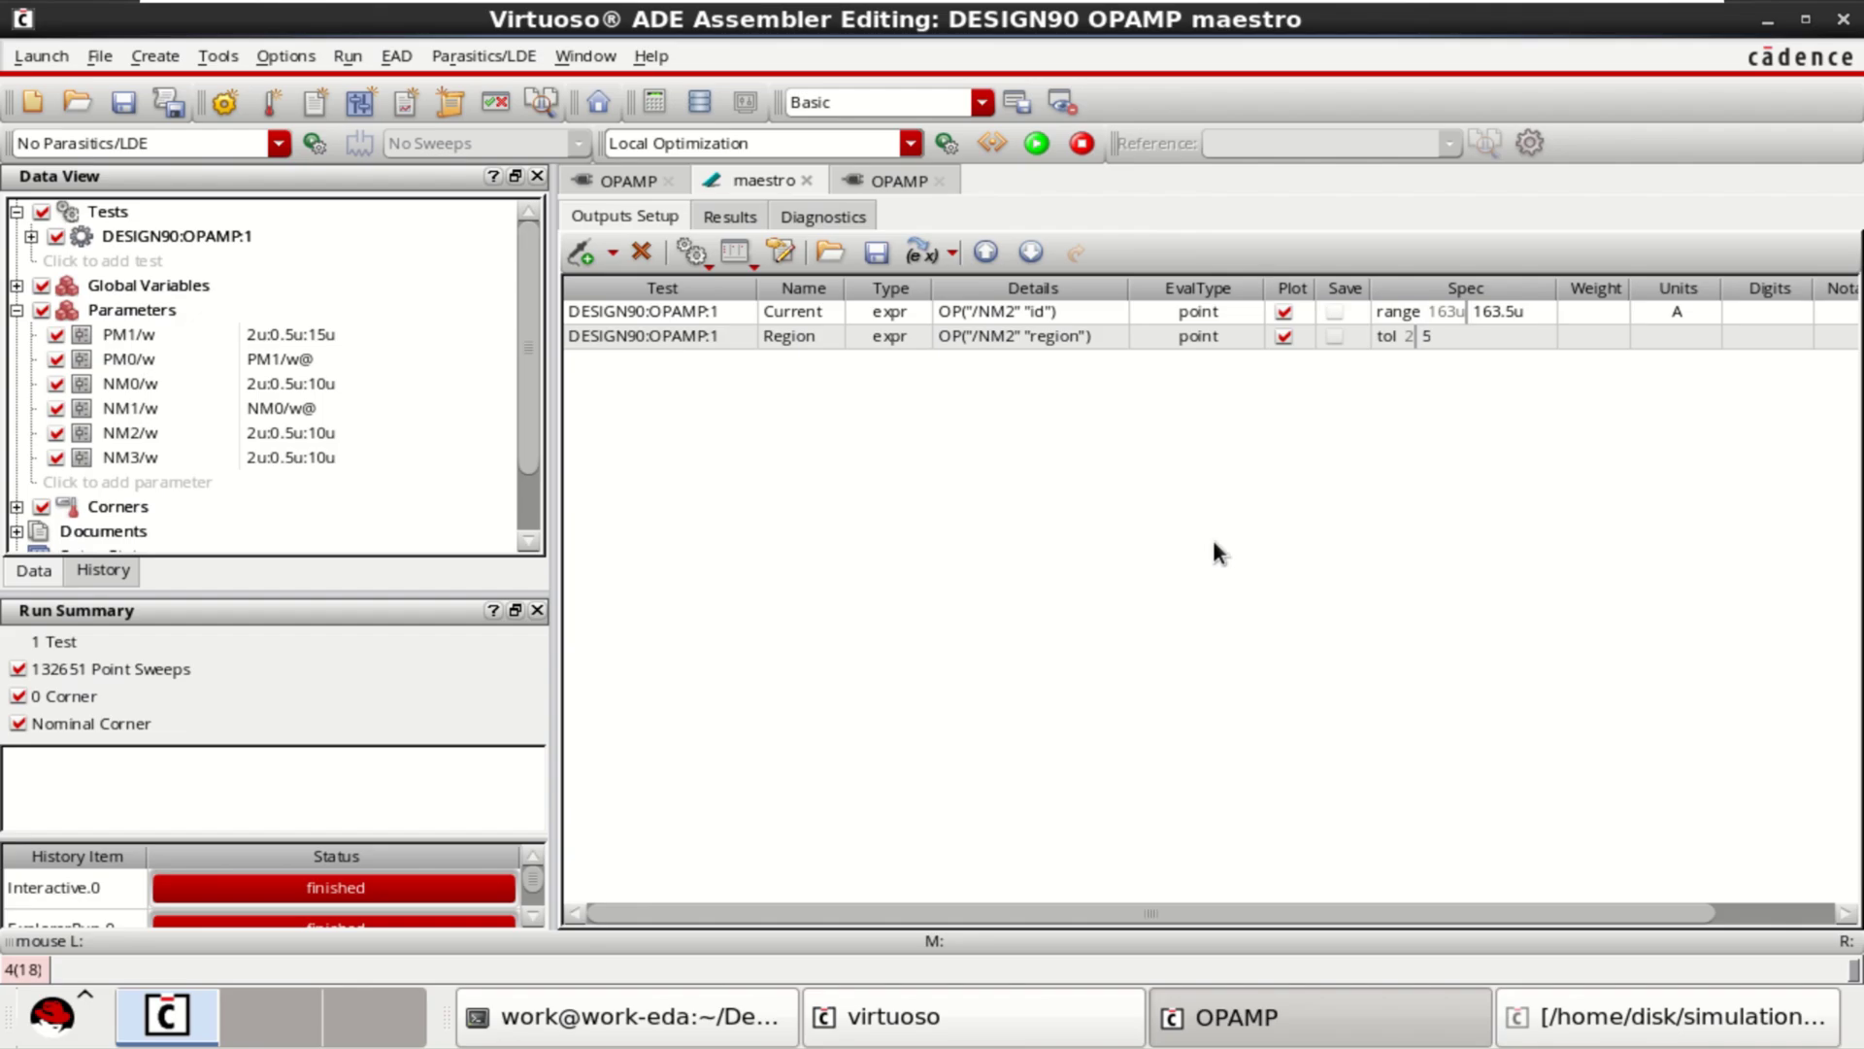
- Select Brent-Powell as the Local Optimization algorithm and confirm the options
click(947, 145)
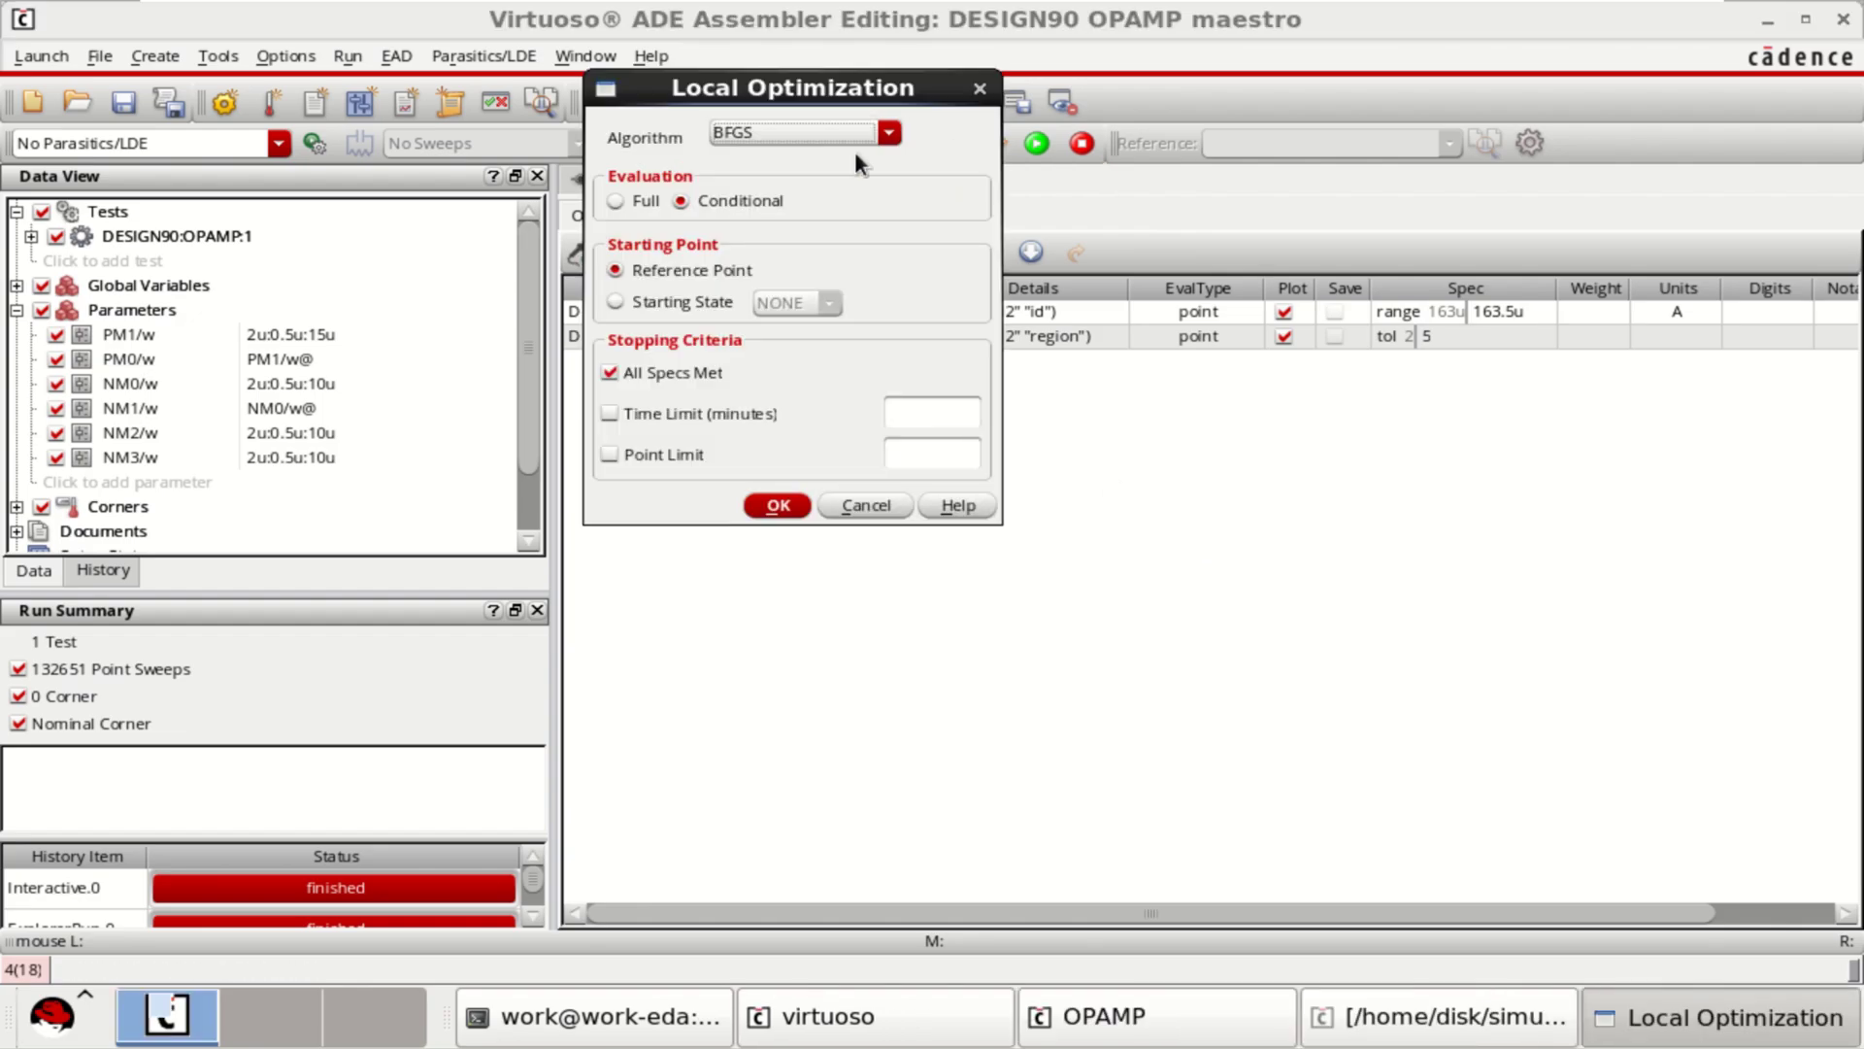
click(806, 132)
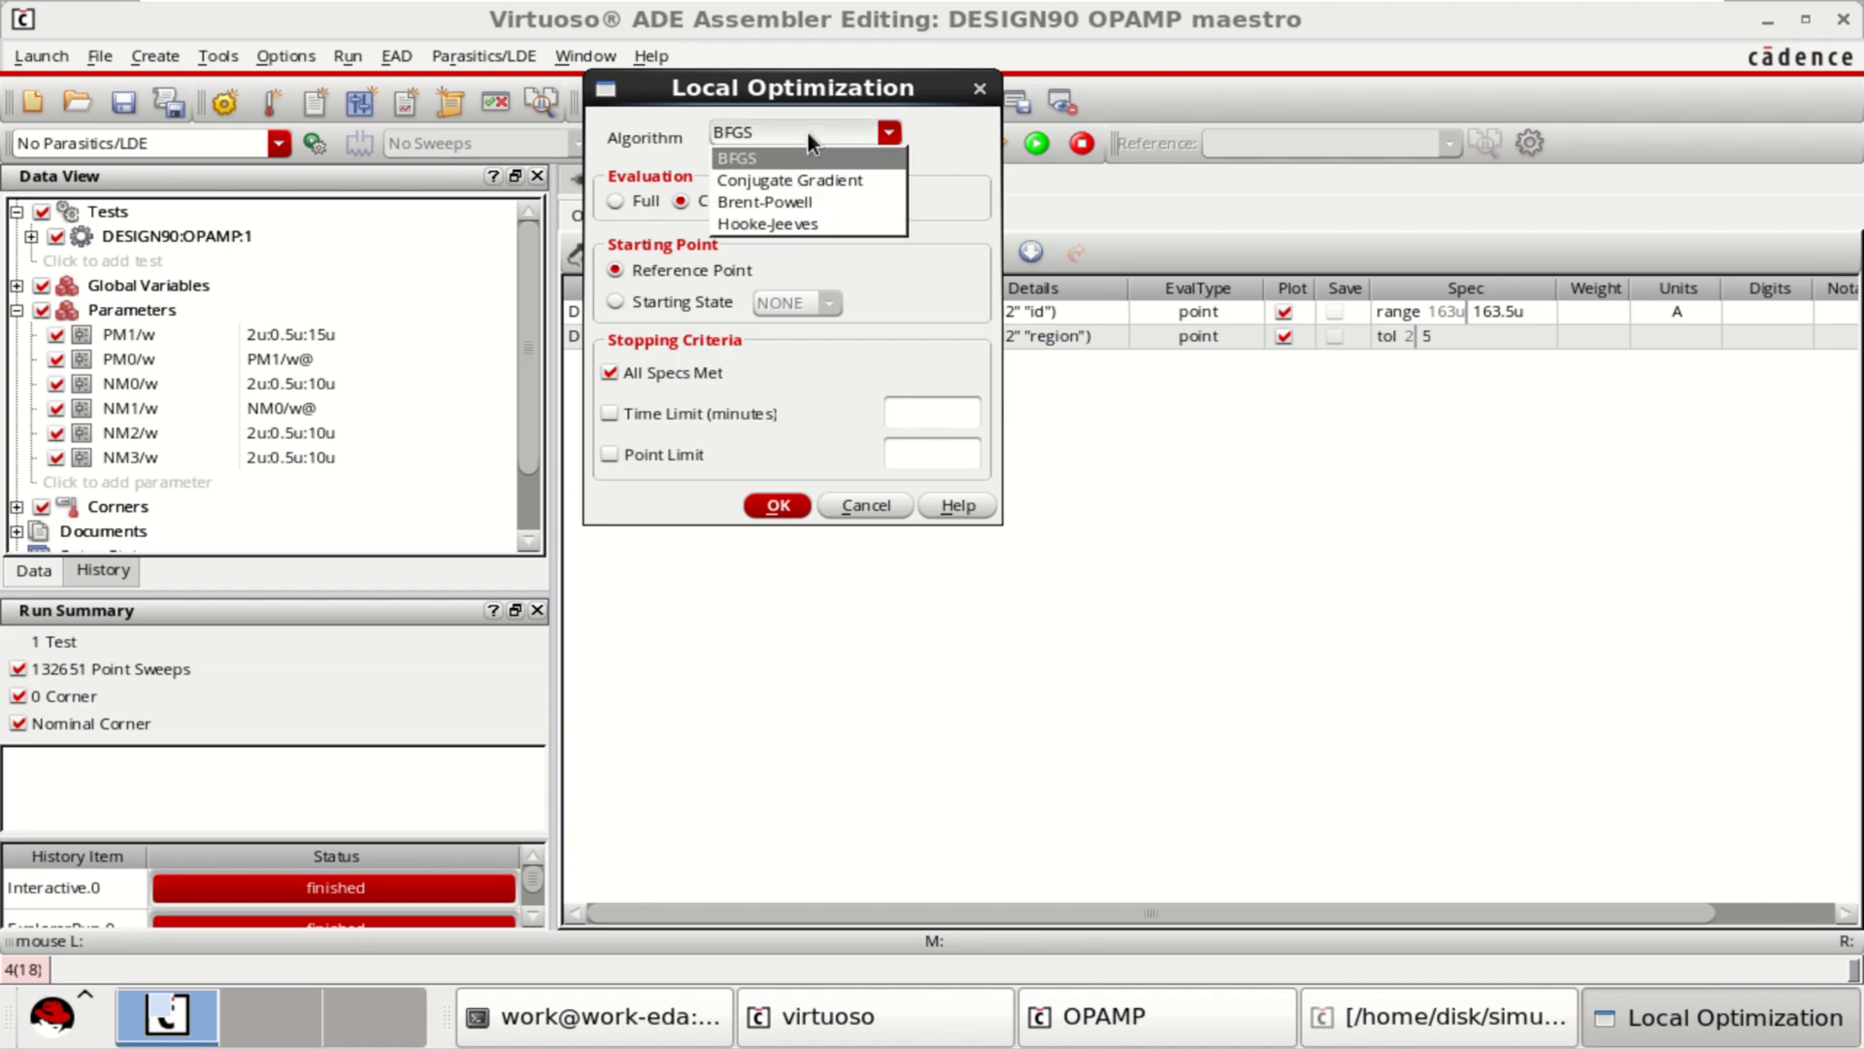
click(811, 205)
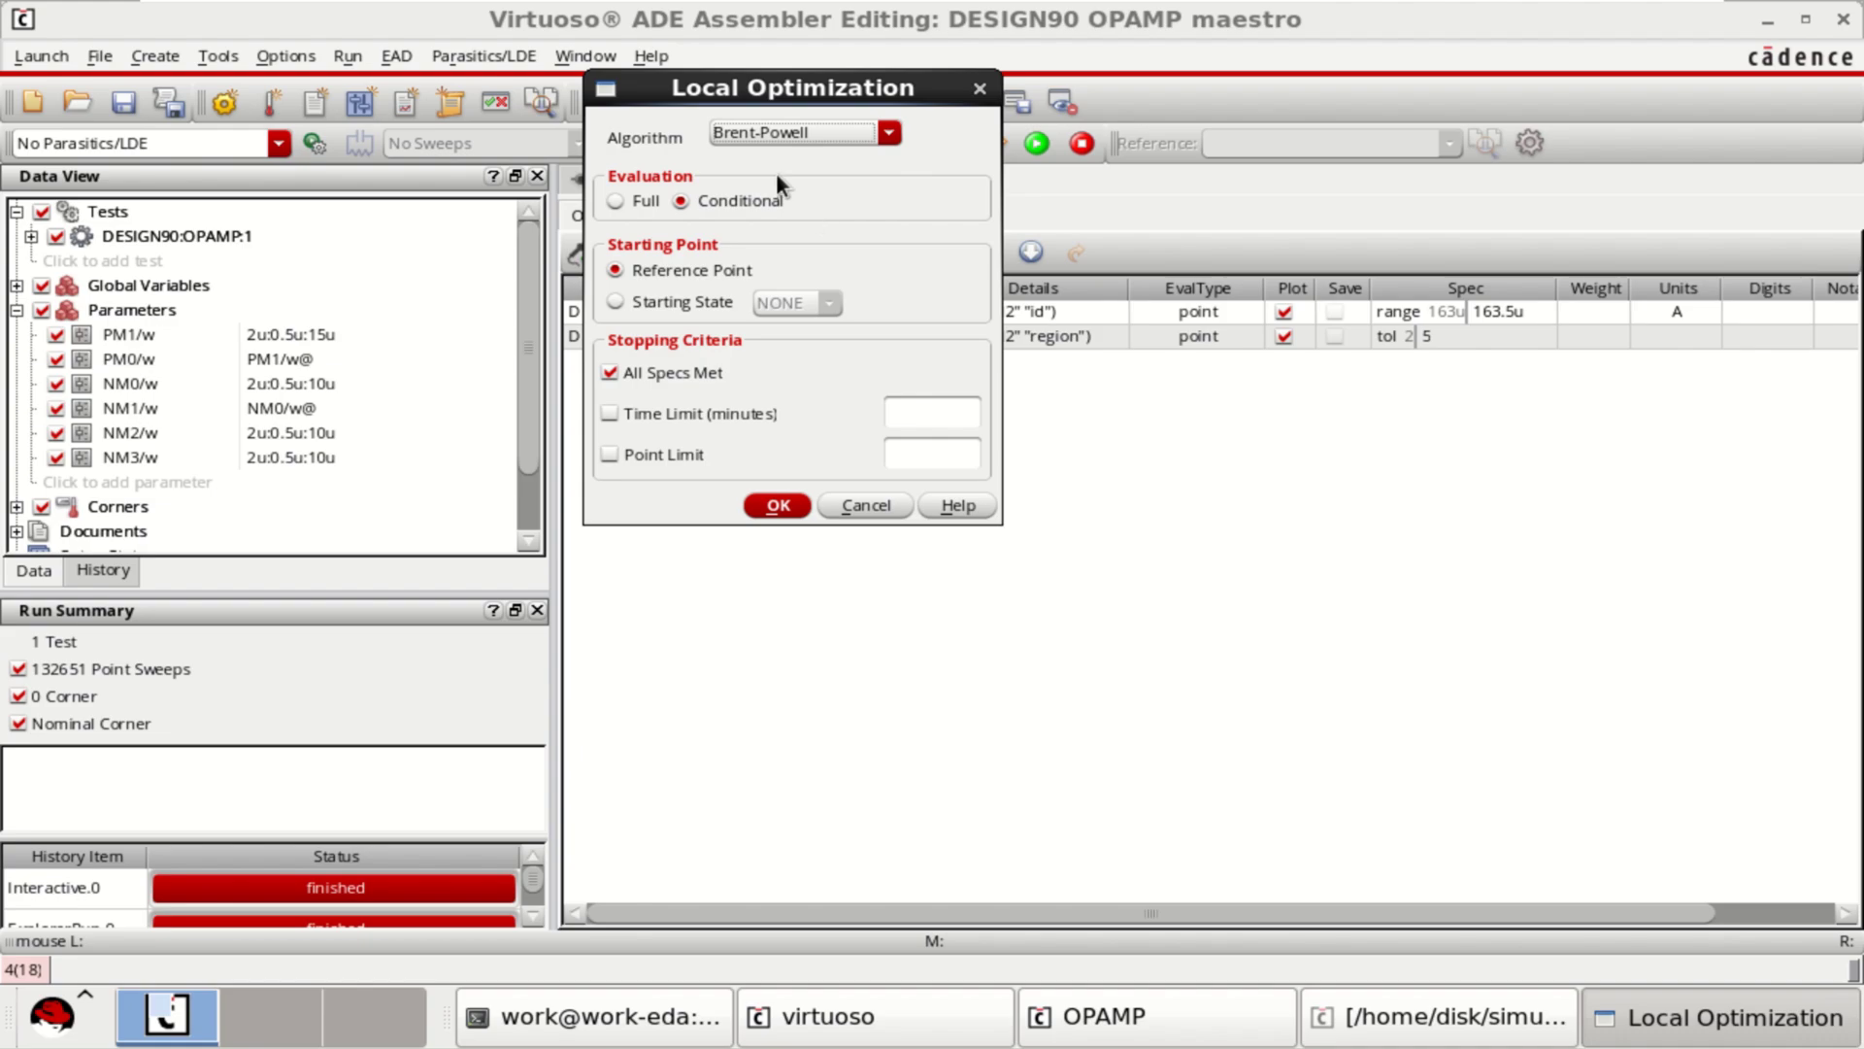
click(827, 134)
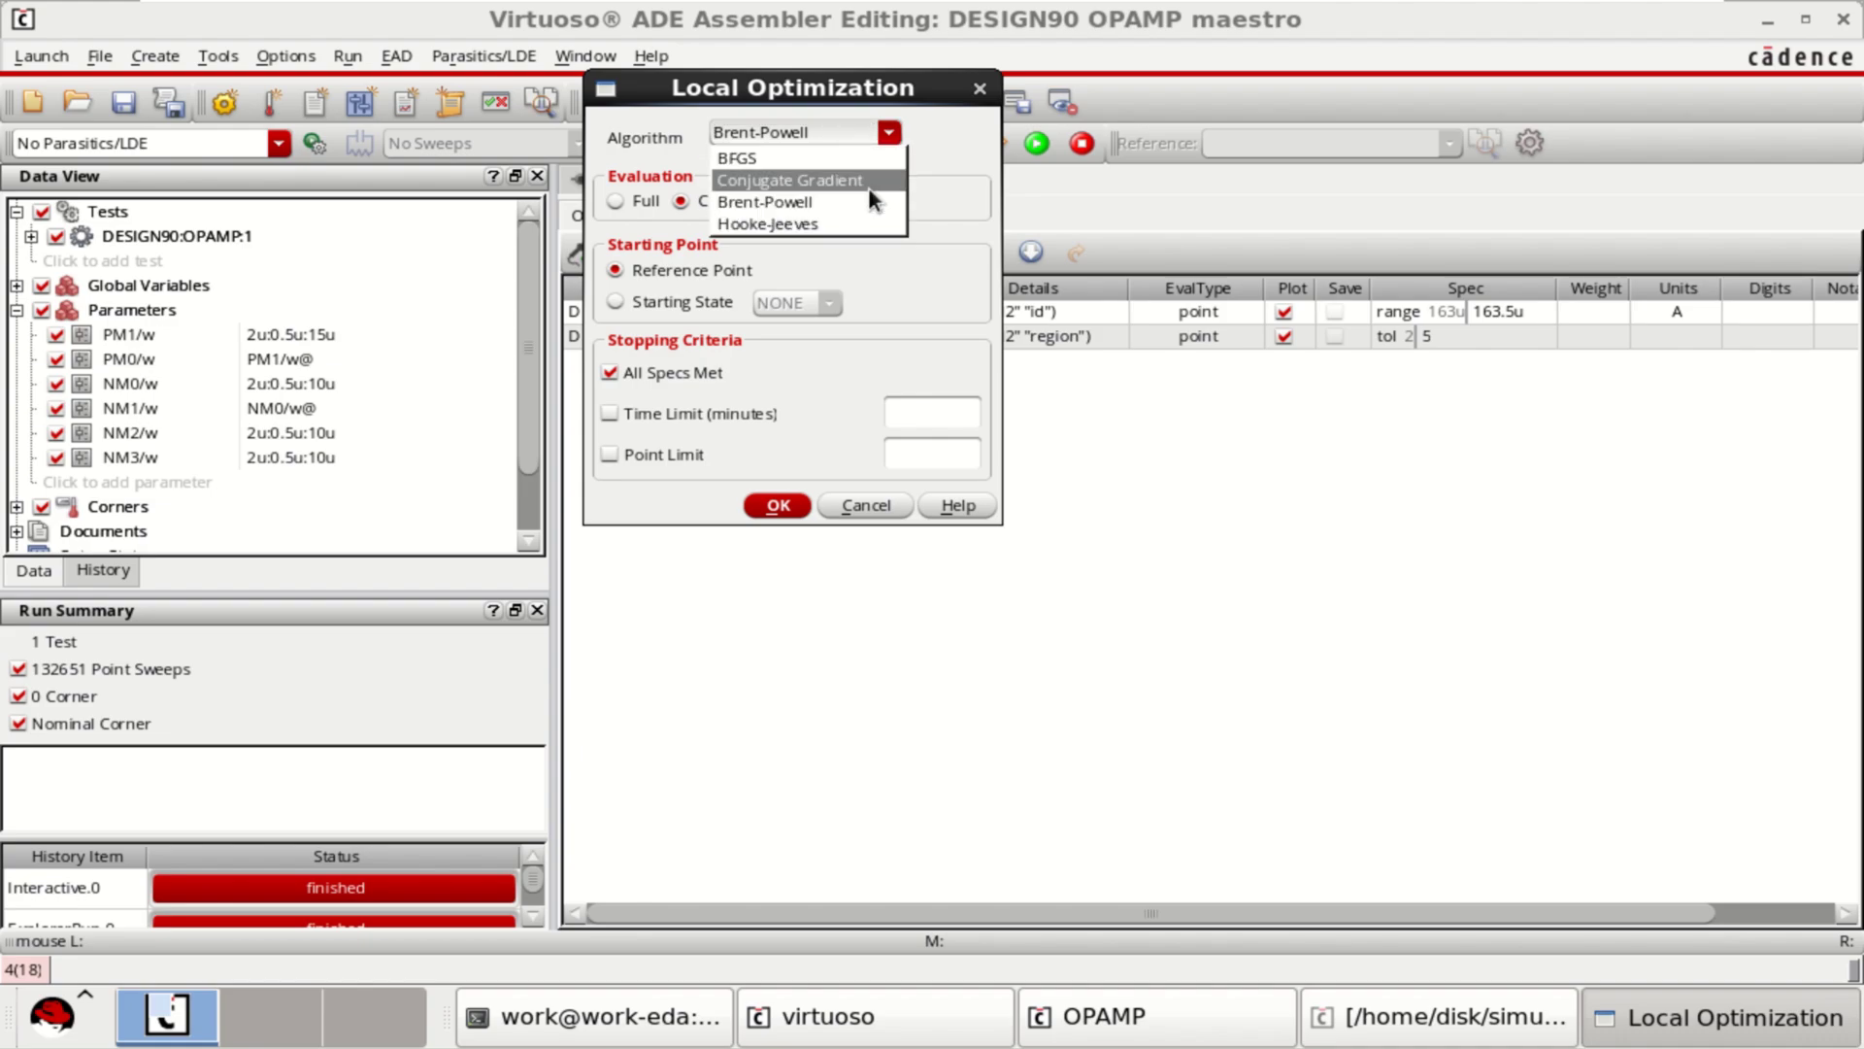
click(845, 206)
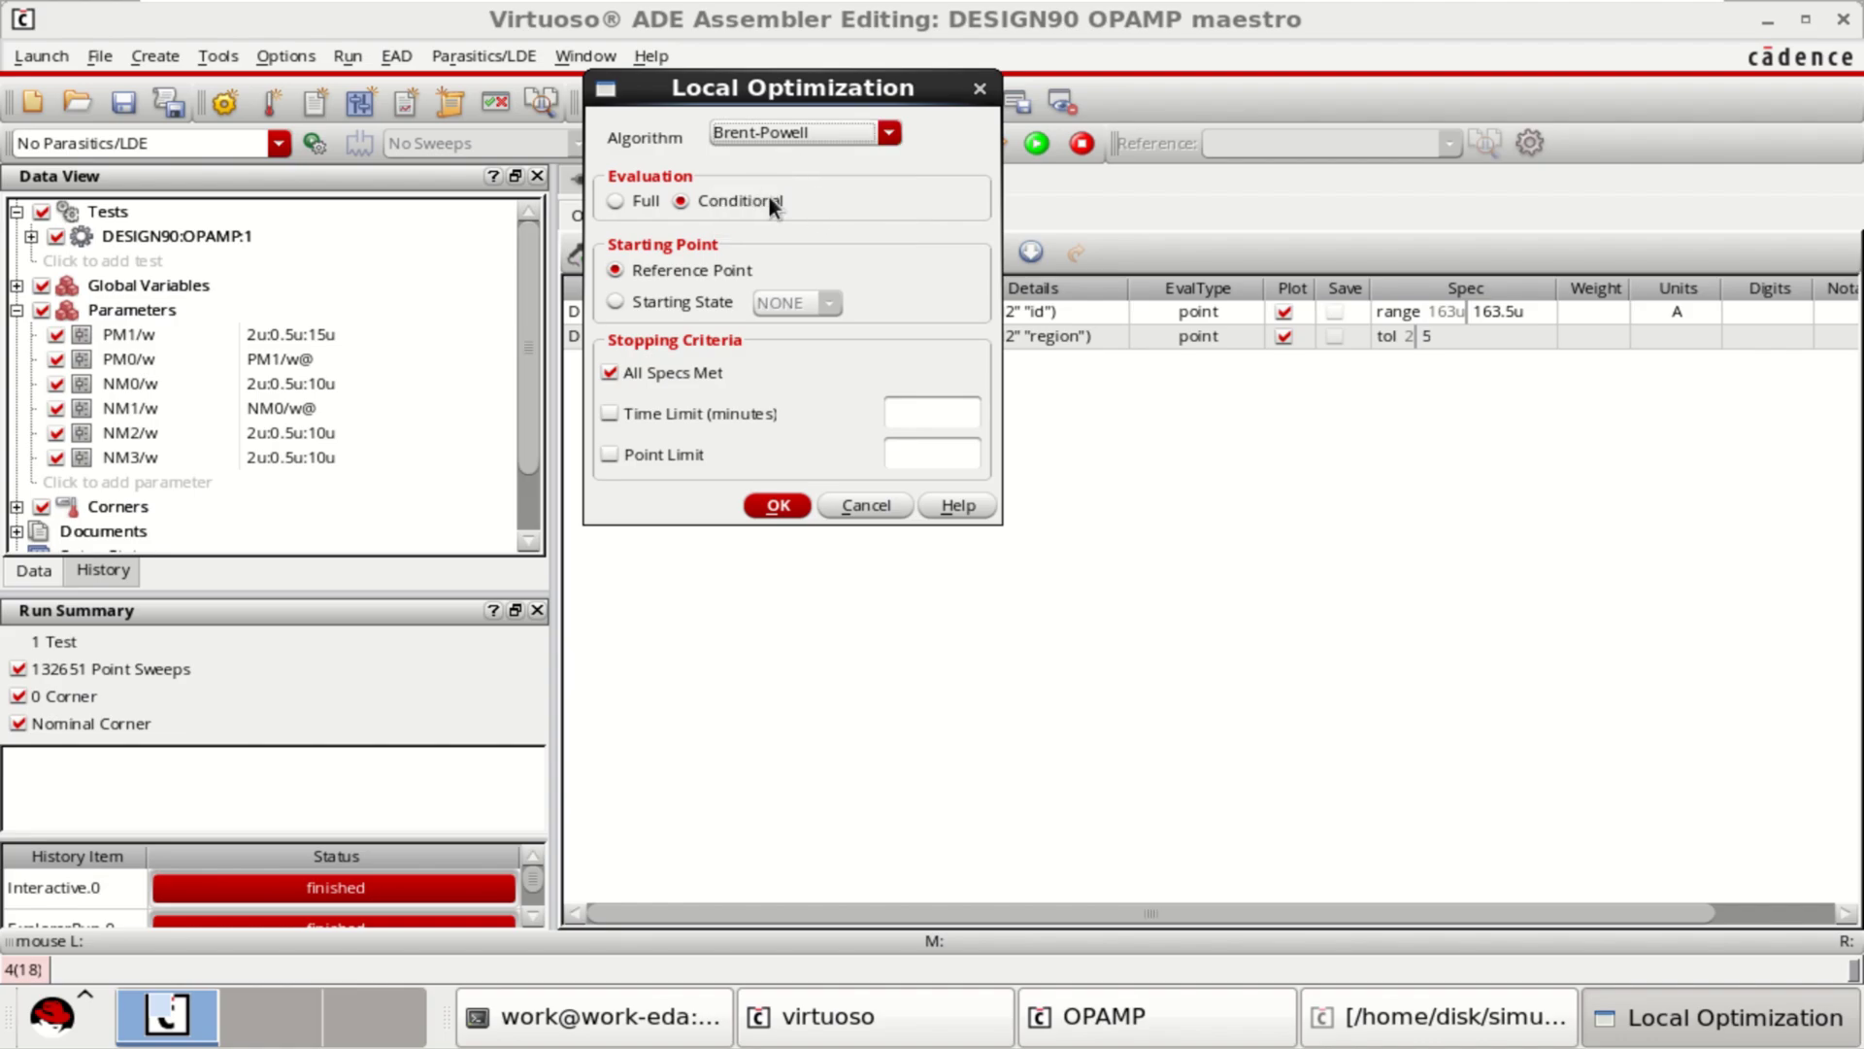
click(777, 505)
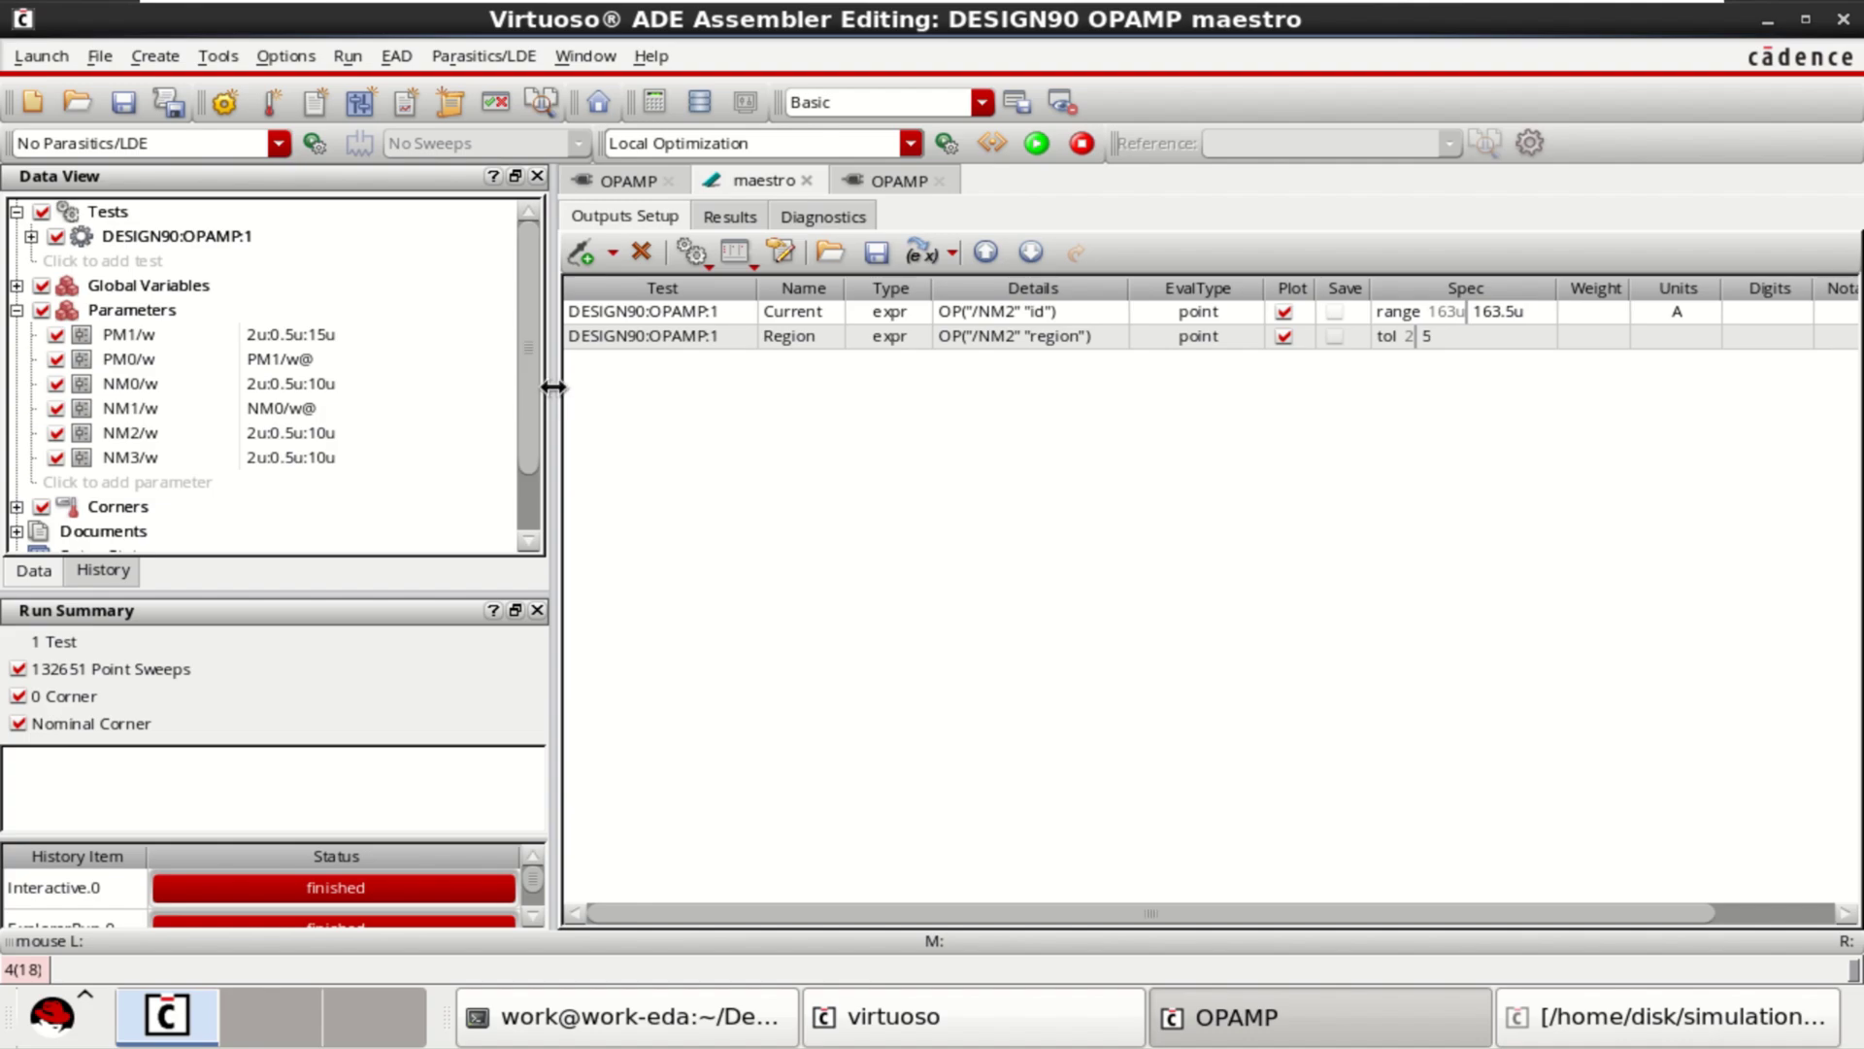
- Run LocalOpt.0 and minimize the Run Log and spectre.out windows to watch results reach 18/27
drag(561, 382, 456, 386)
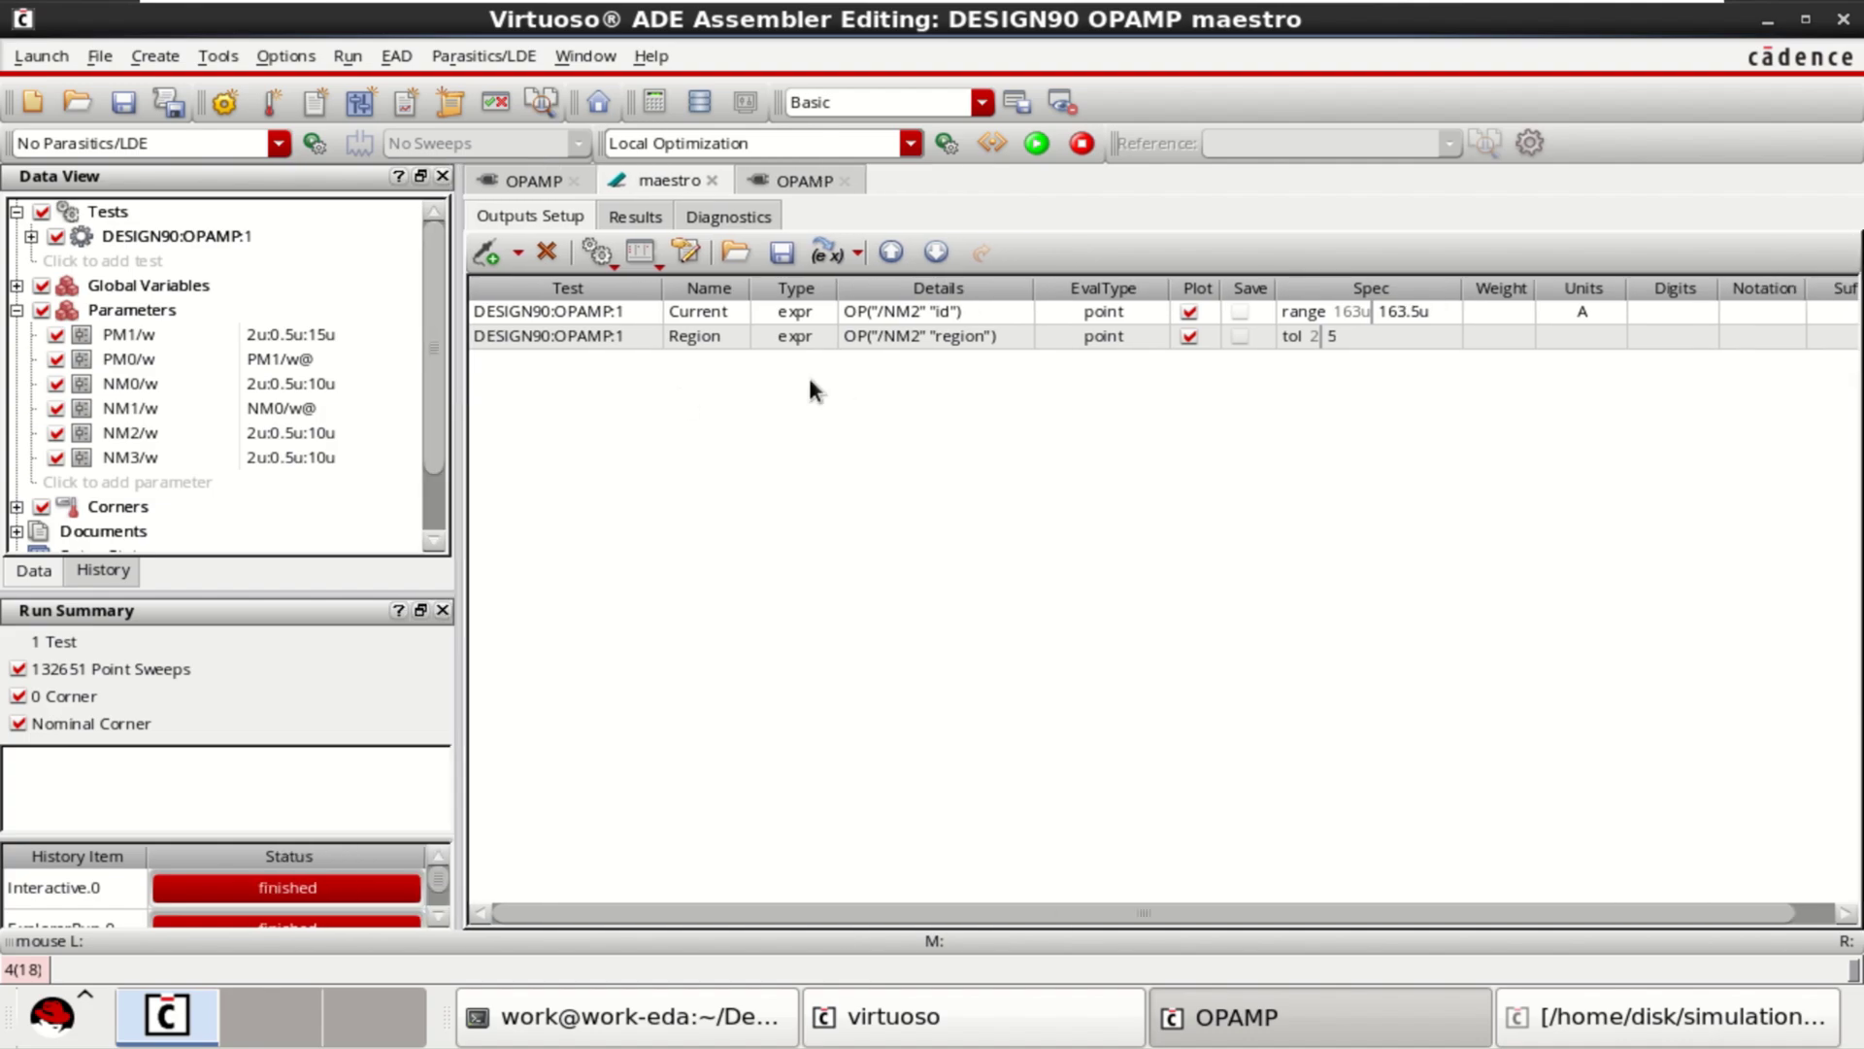
click(1037, 146)
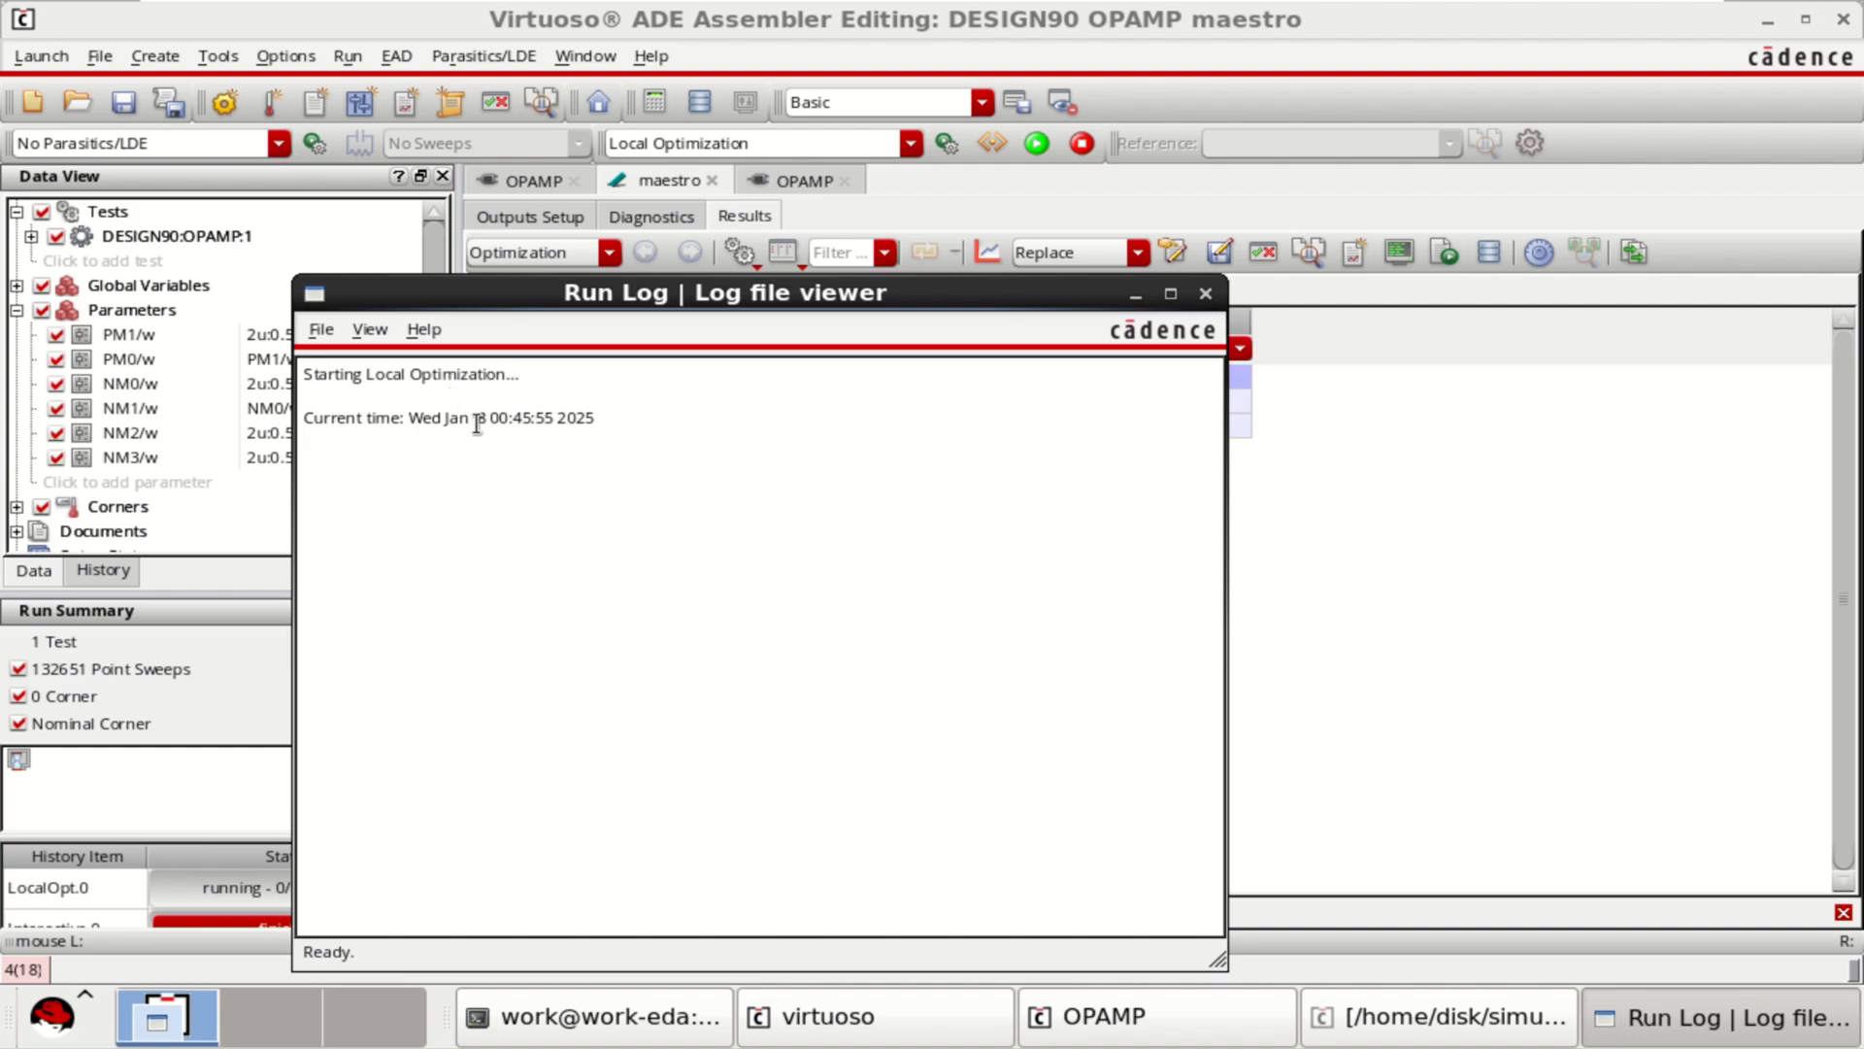
click(1134, 295)
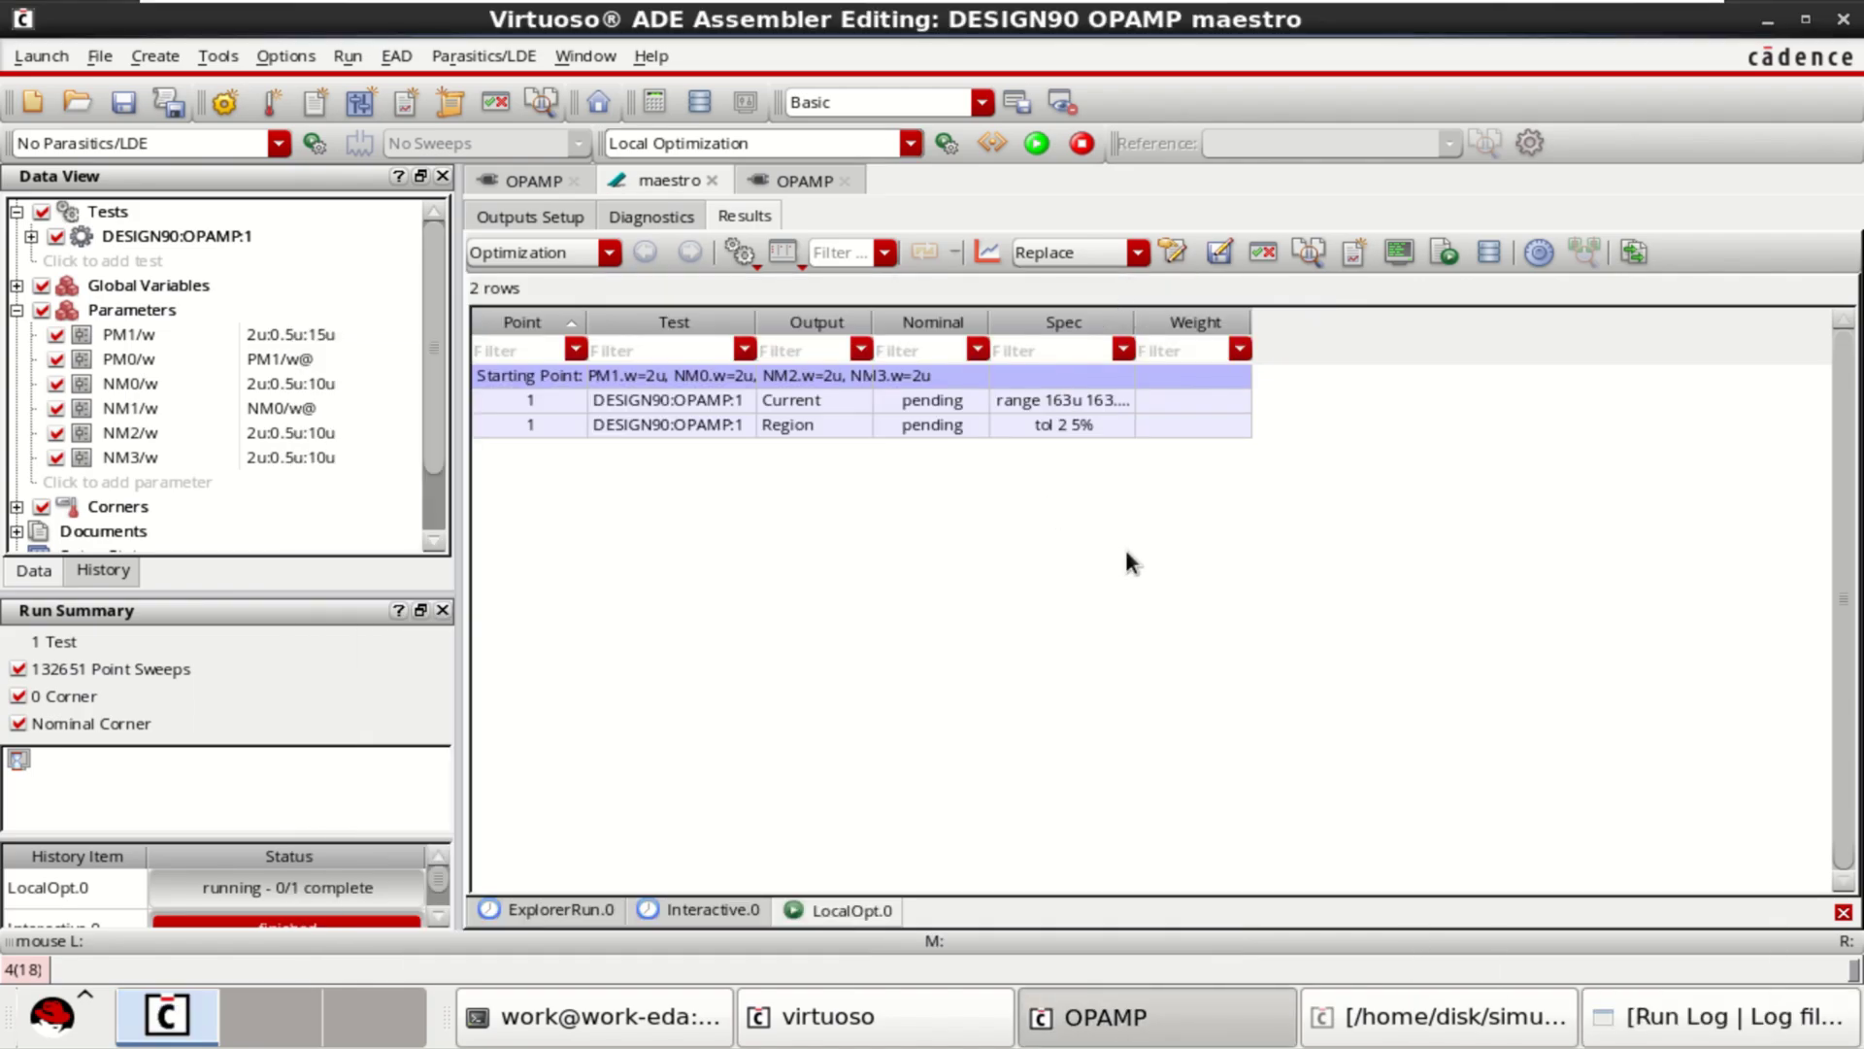
drag(457, 426, 434, 423)
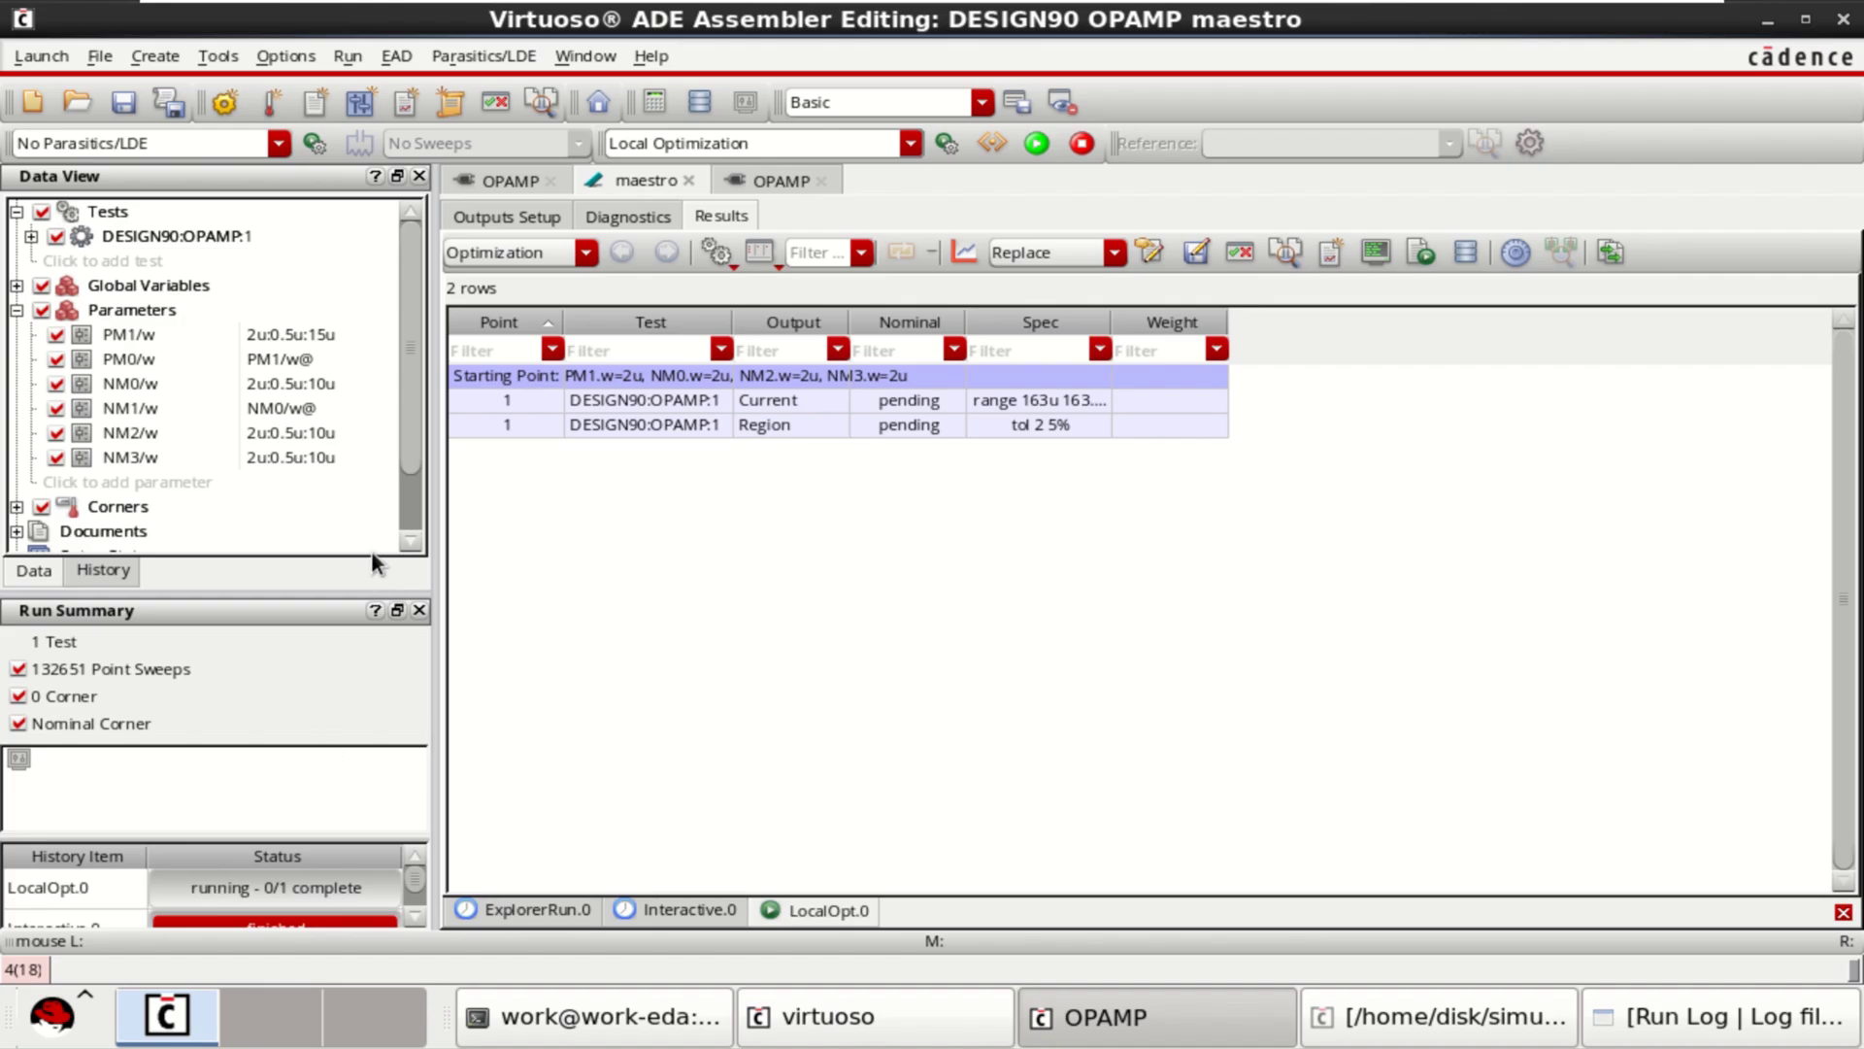
drag(1542, 1010, 1709, 1012)
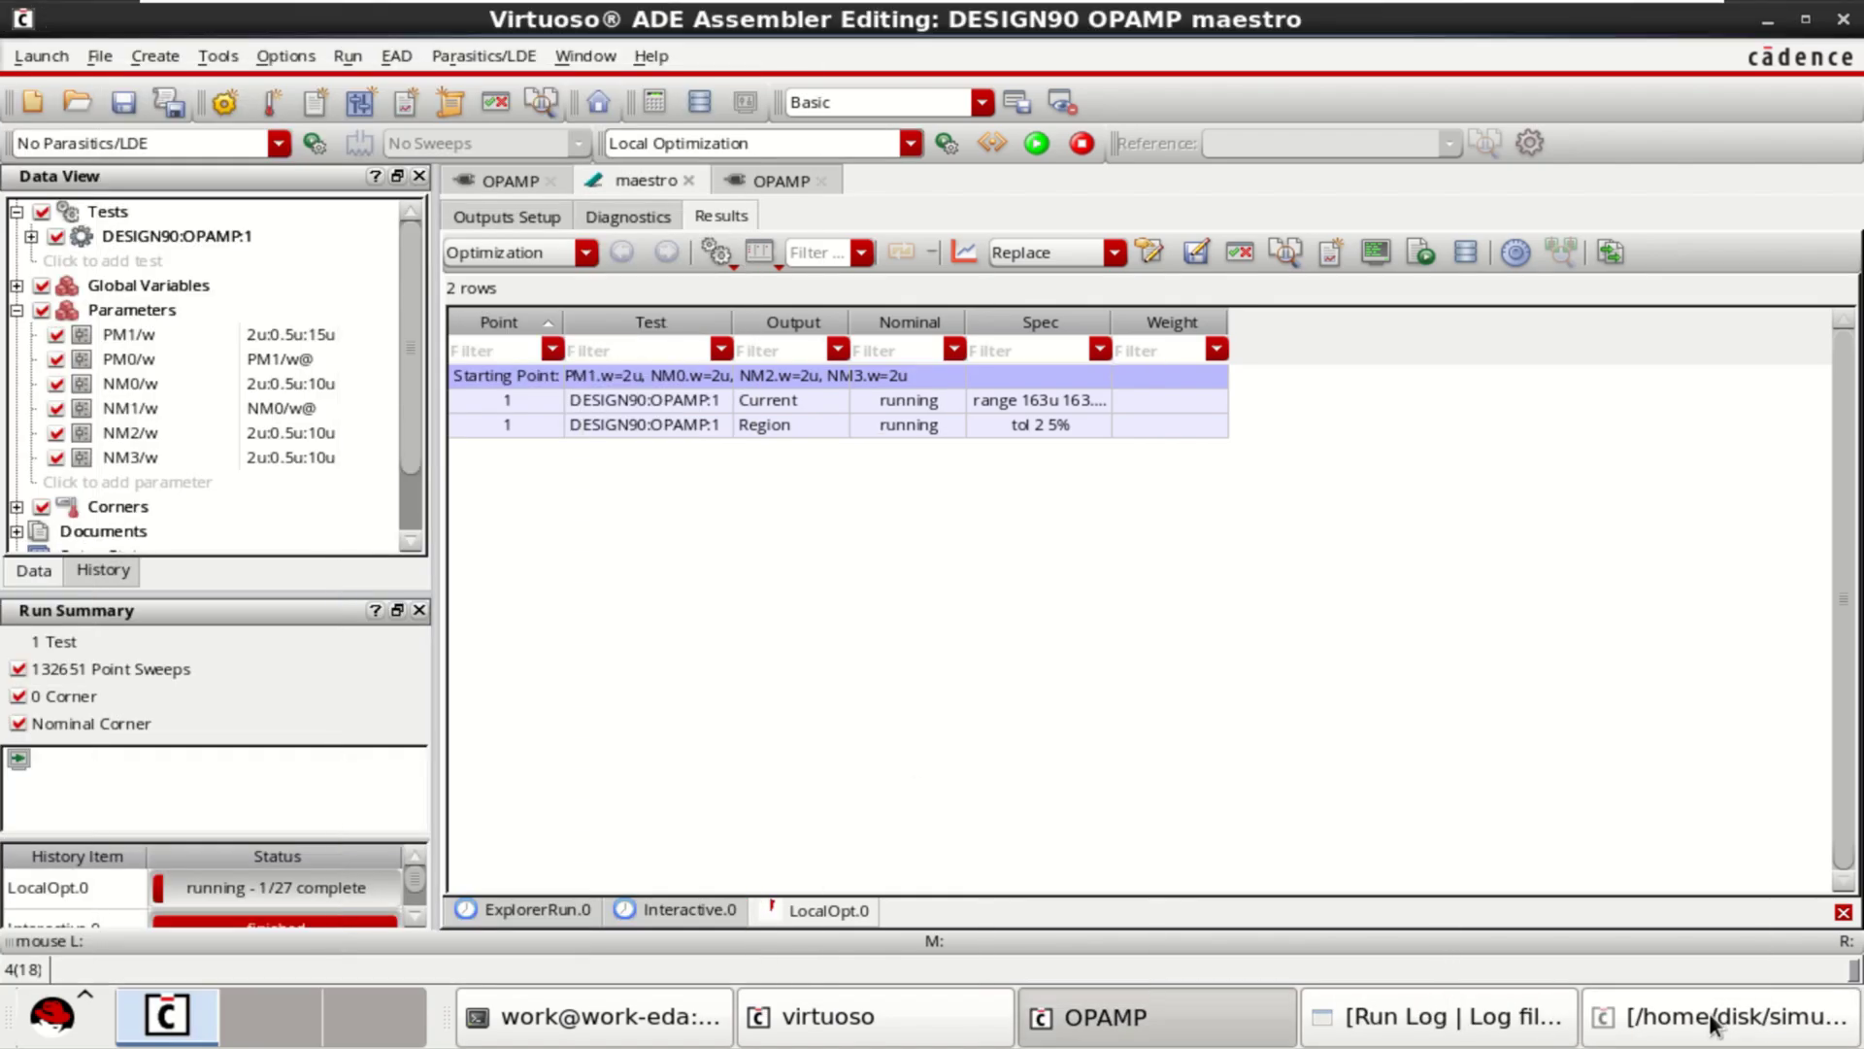
click(1708, 1011)
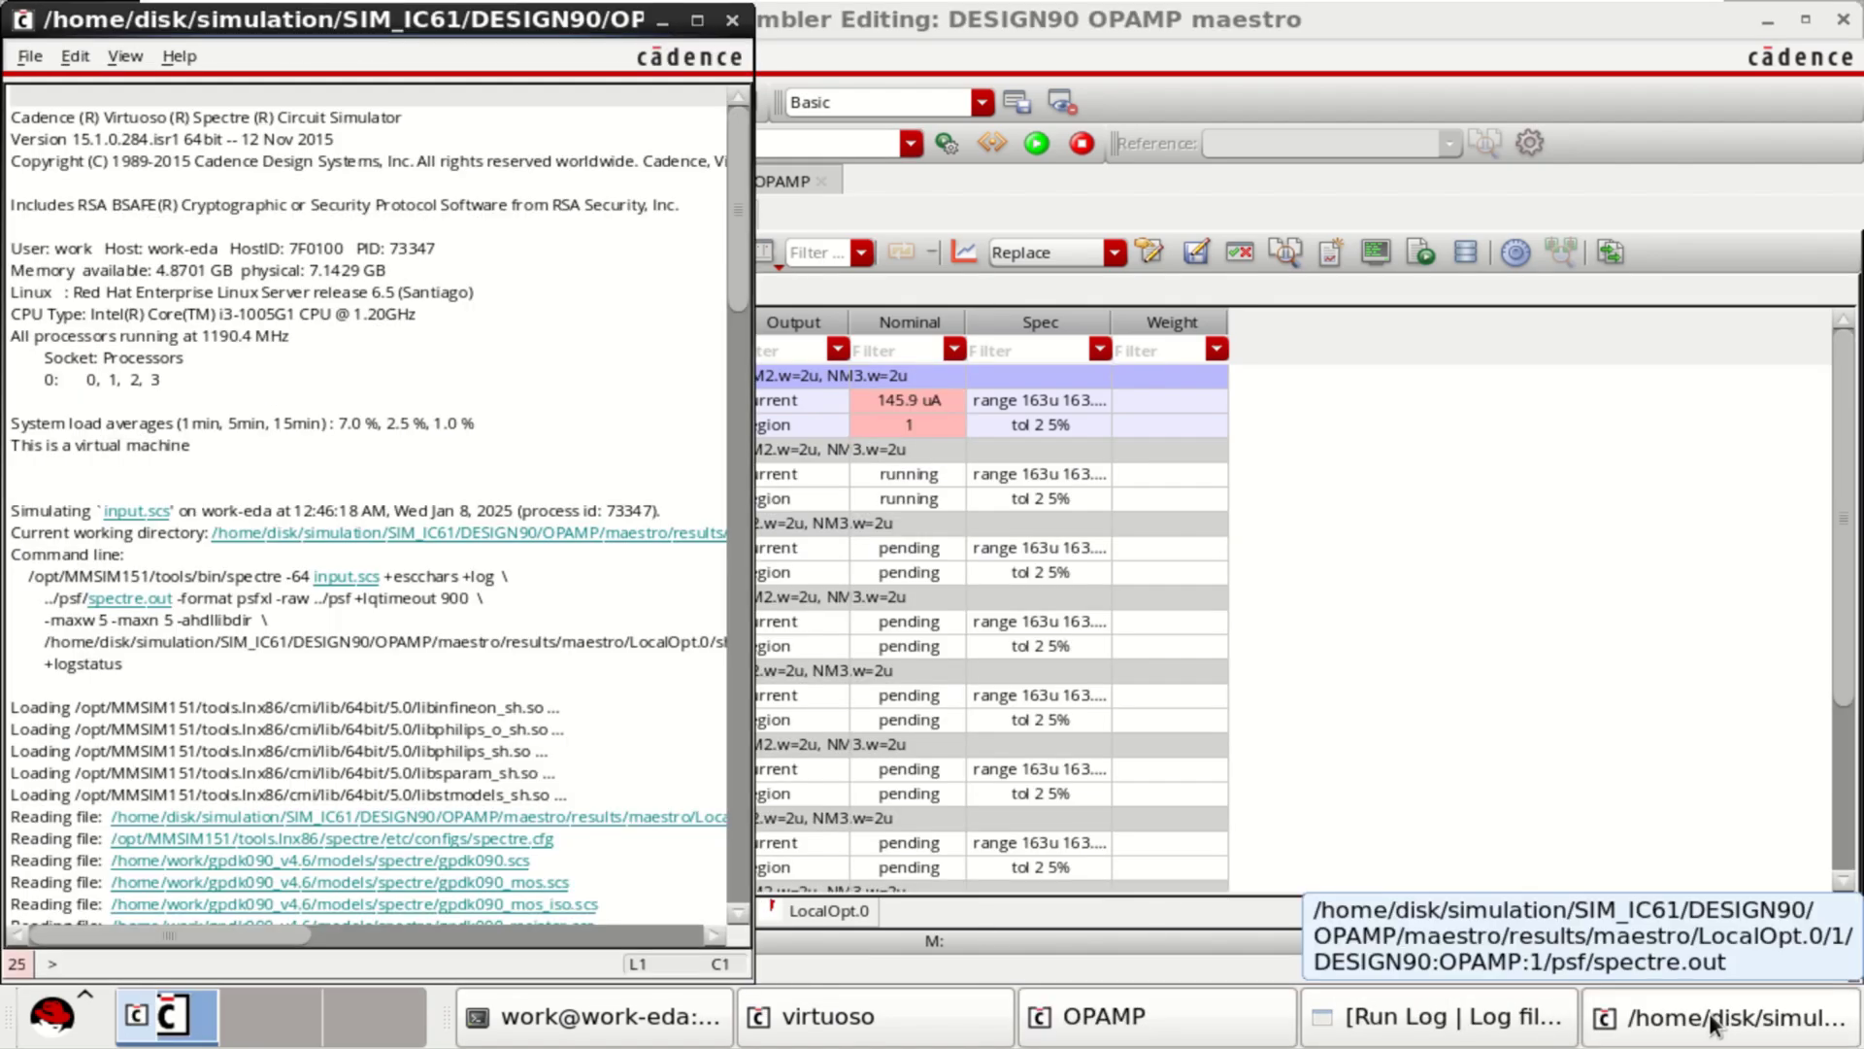
click(663, 20)
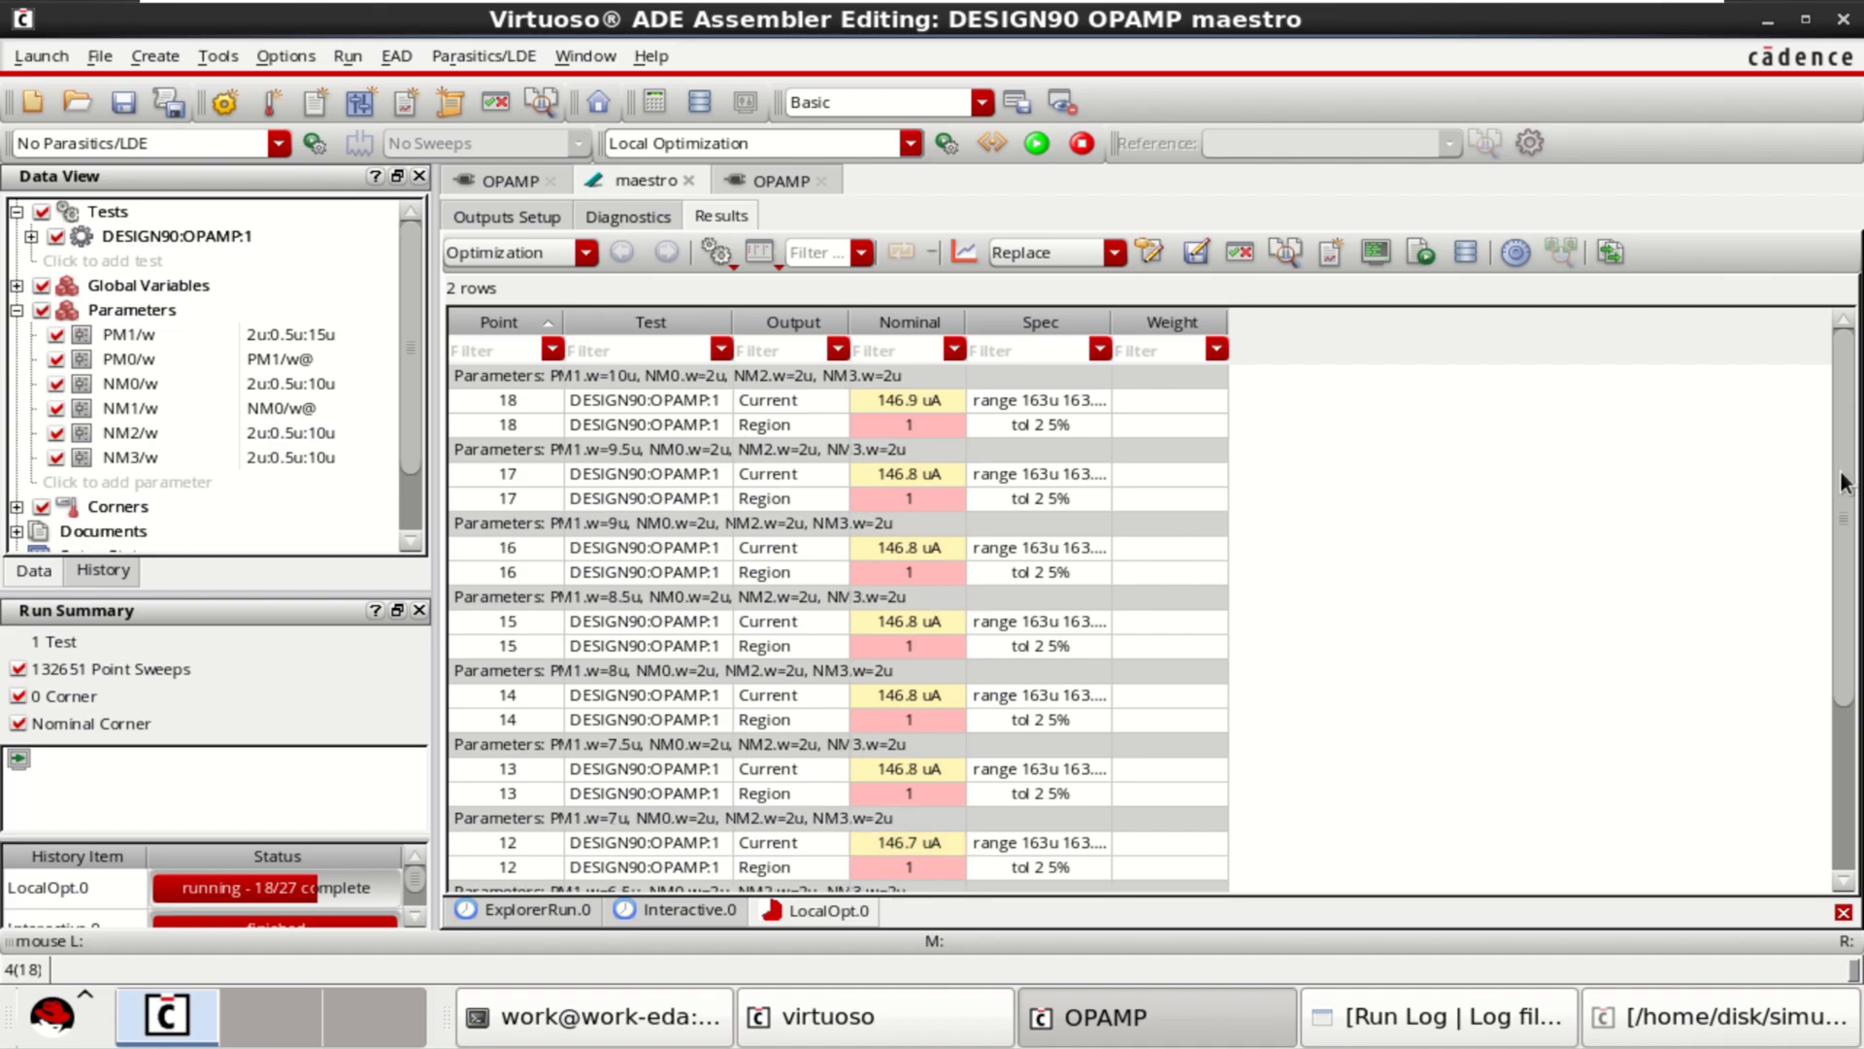
- Scroll the Results table as LocalOpt.0 reaches point 48, where PM1 w=15u and Region is 2
drag(1844, 483, 1858, 685)
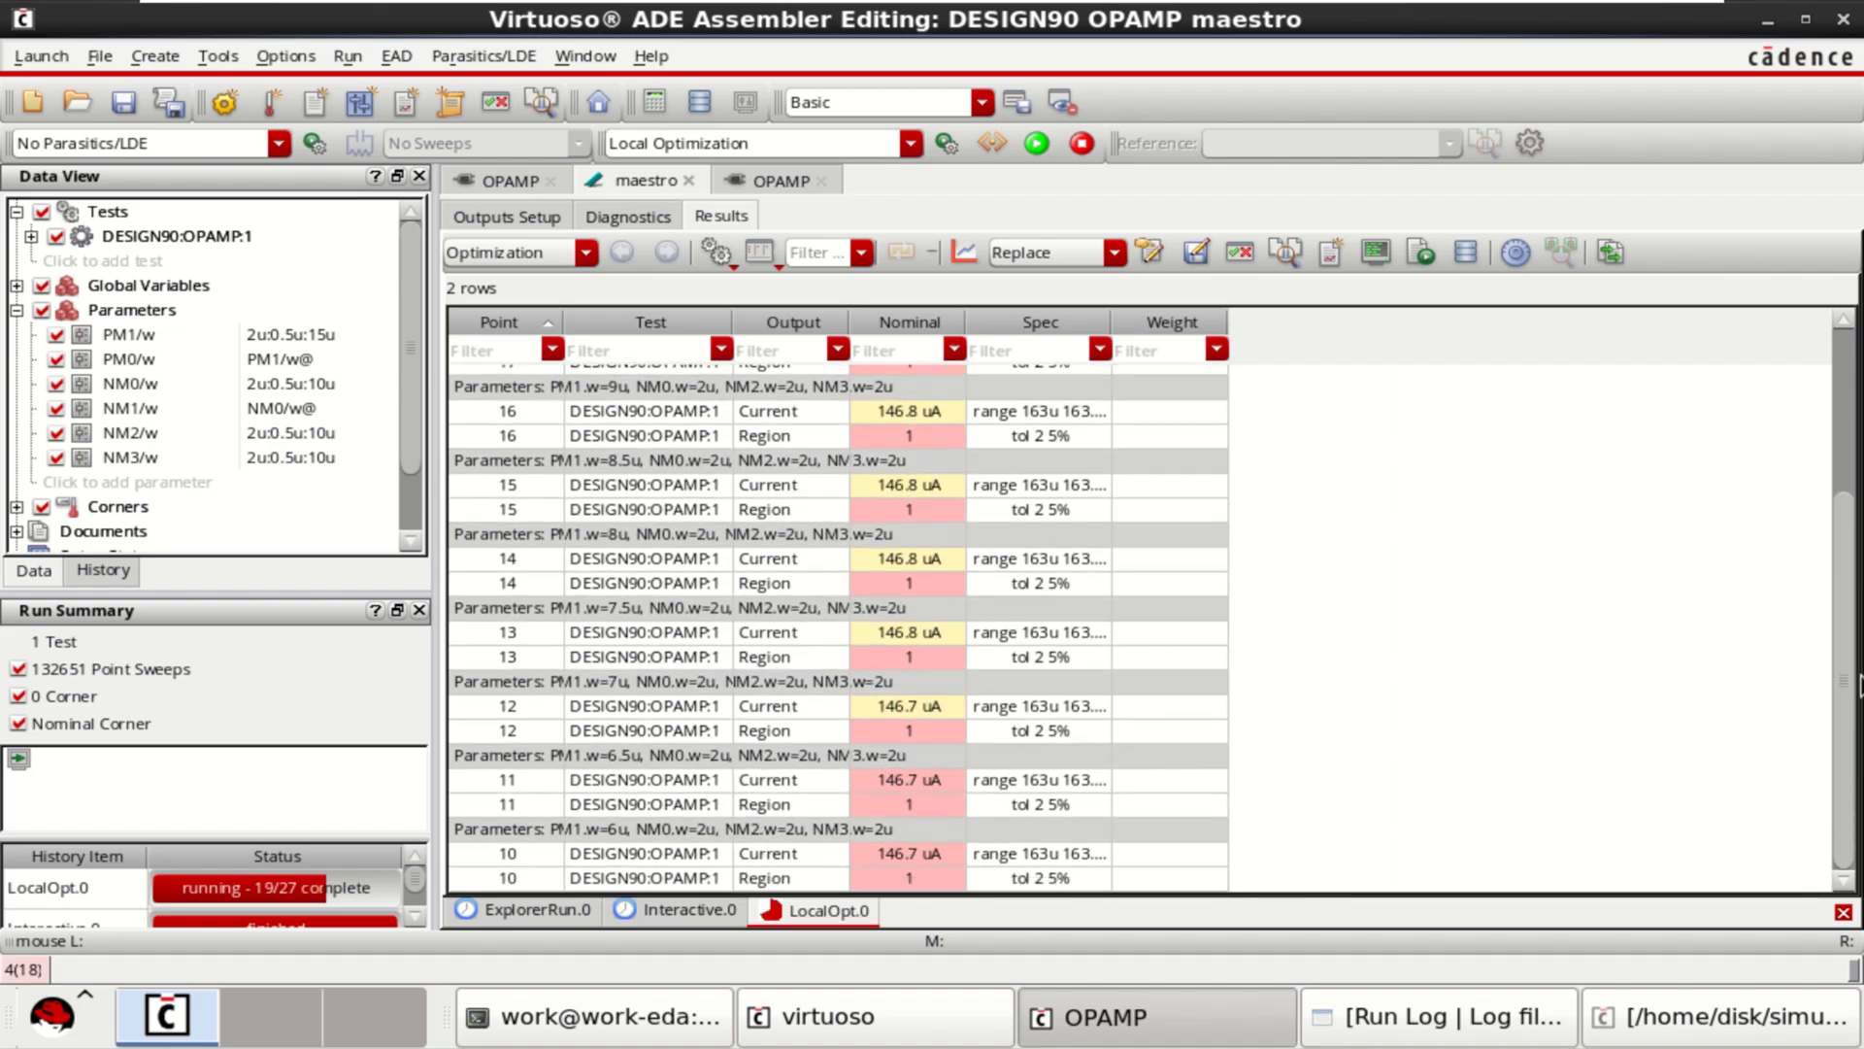
scroll(964, 563, up, 3)
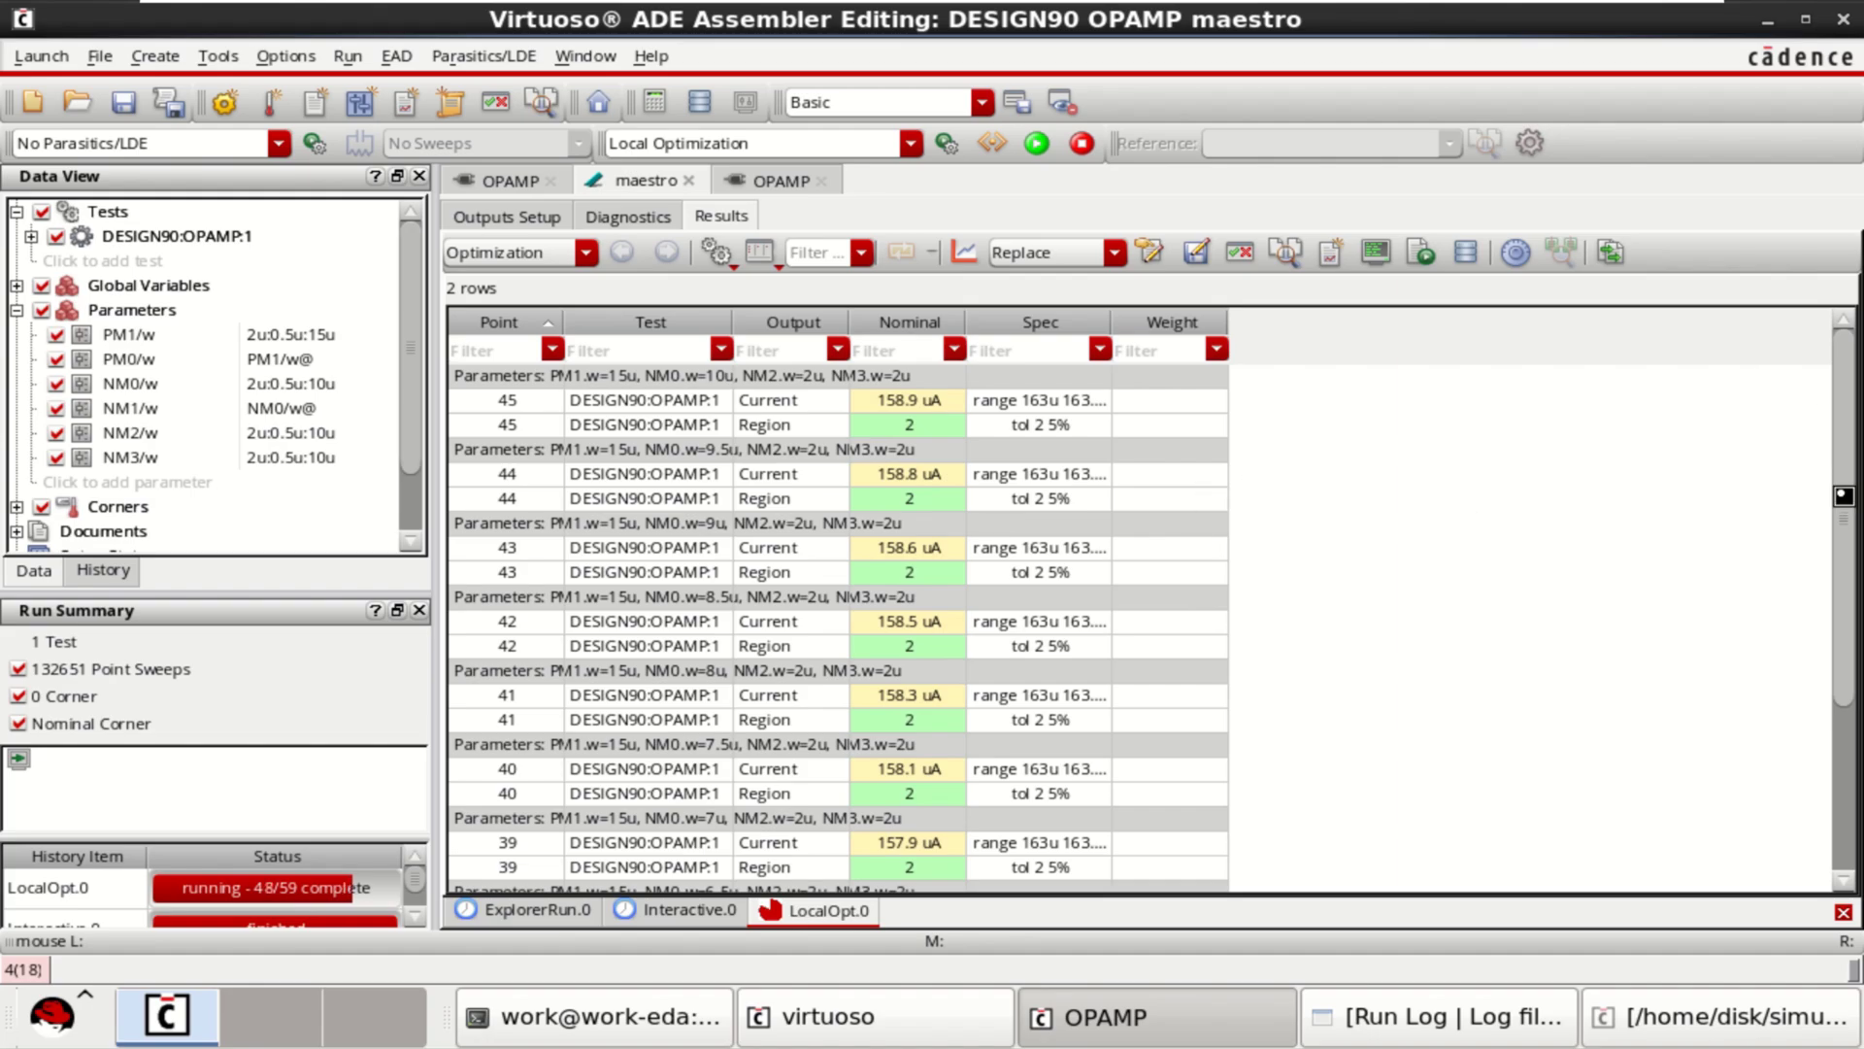
- Scroll down the Results table as LocalOpt.0 completes, adding points 80 to 82
drag(1845, 518, 1854, 643)
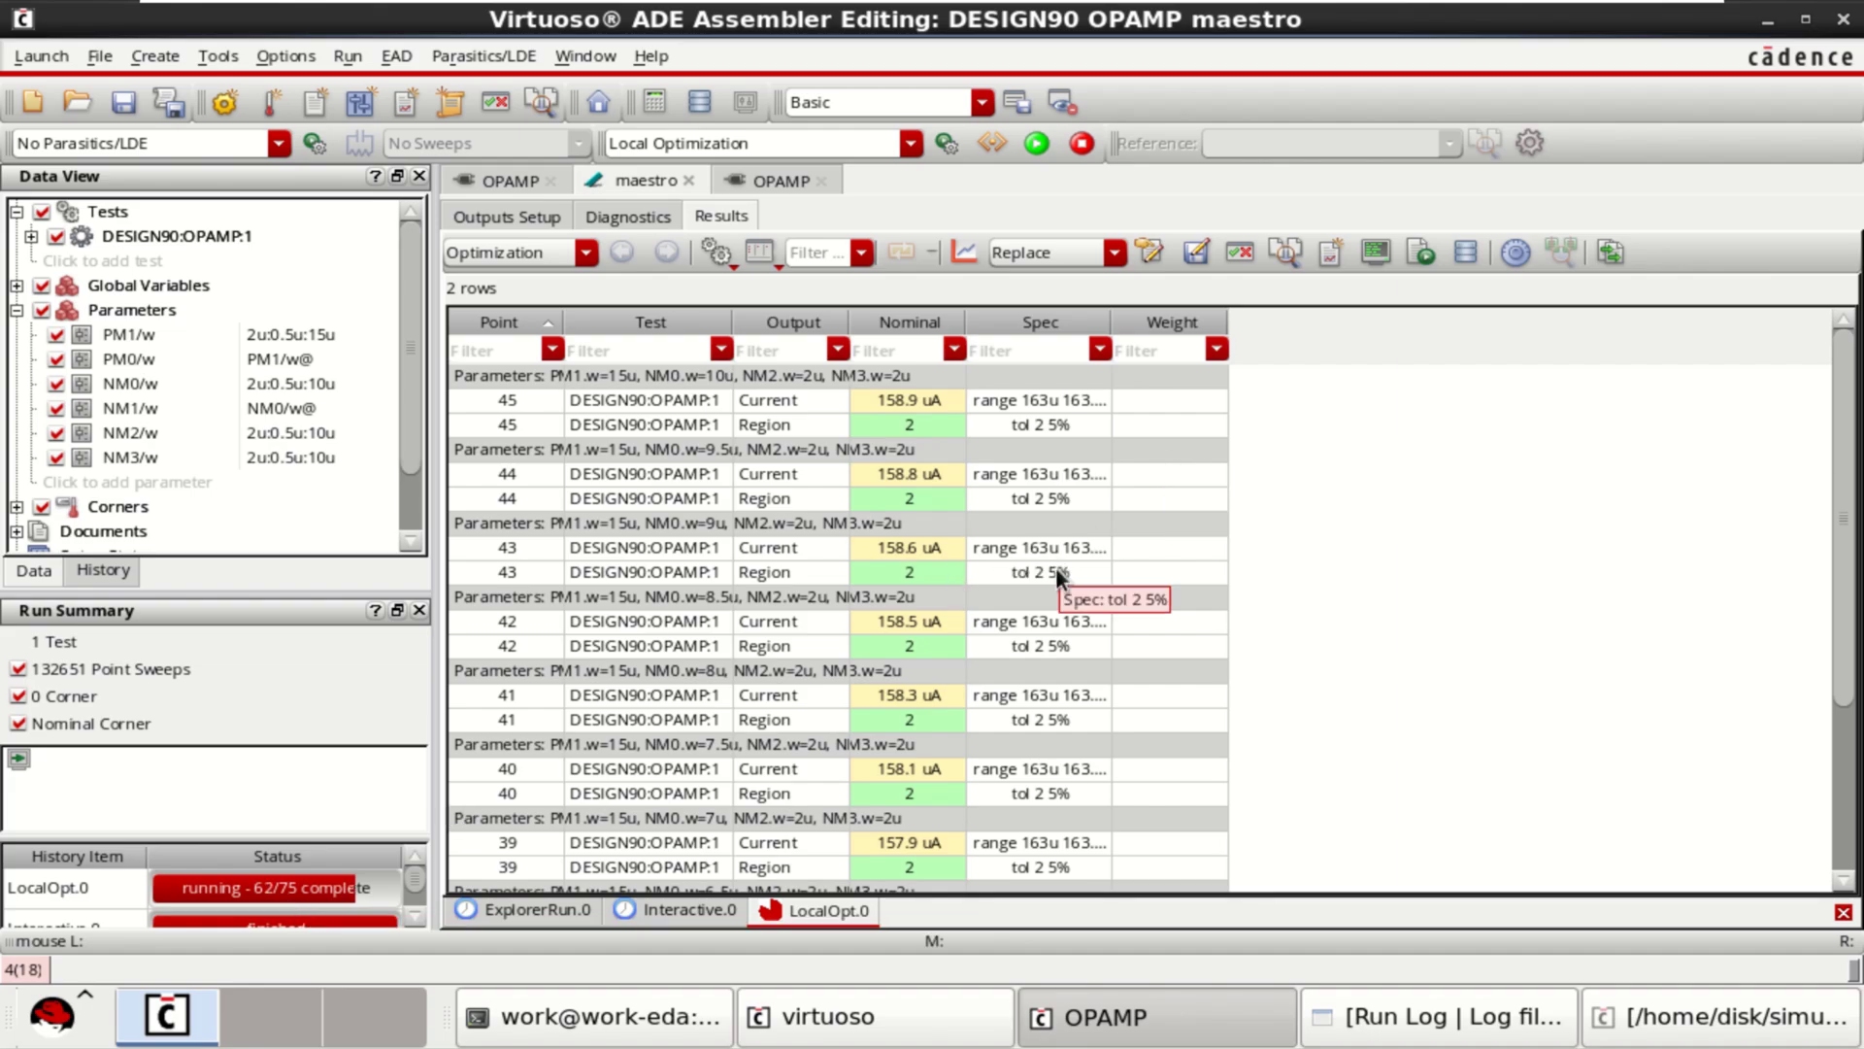
scroll(1262, 587, down, 1)
scroll(756, 721, down, 1)
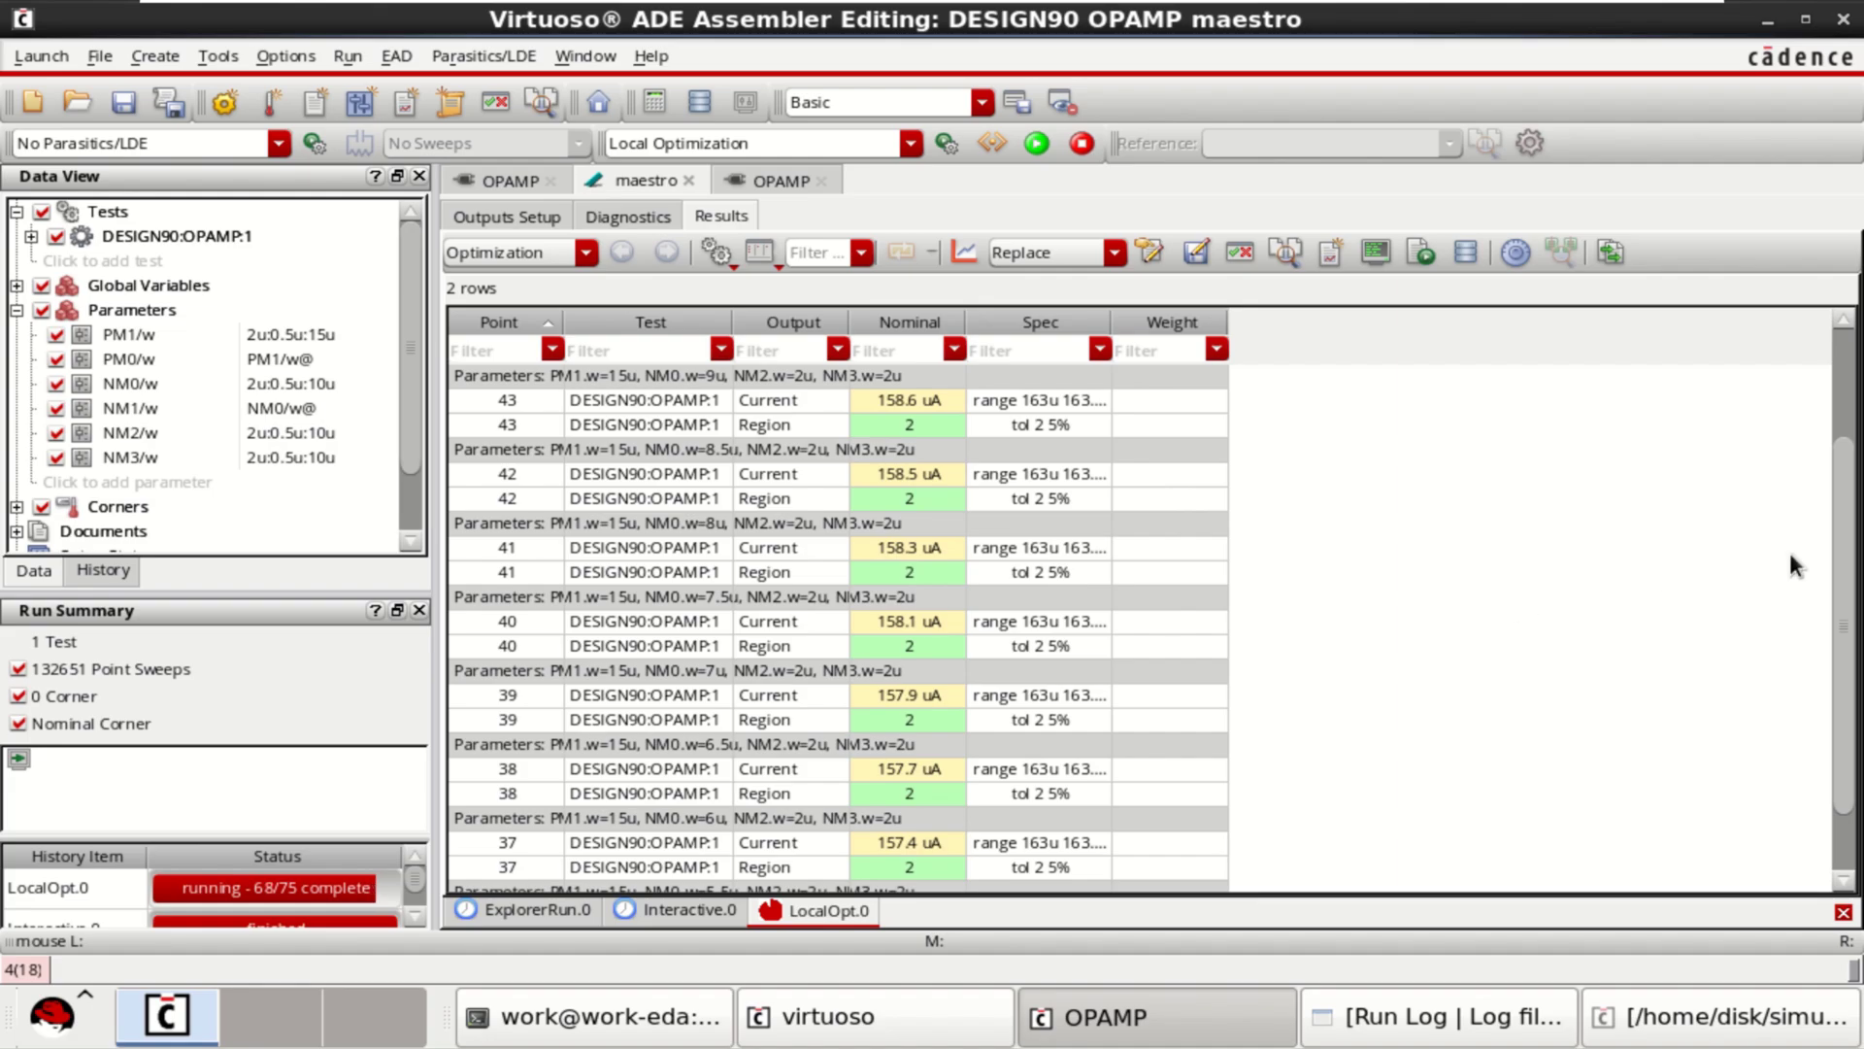
scroll(1130, 794, down, 1)
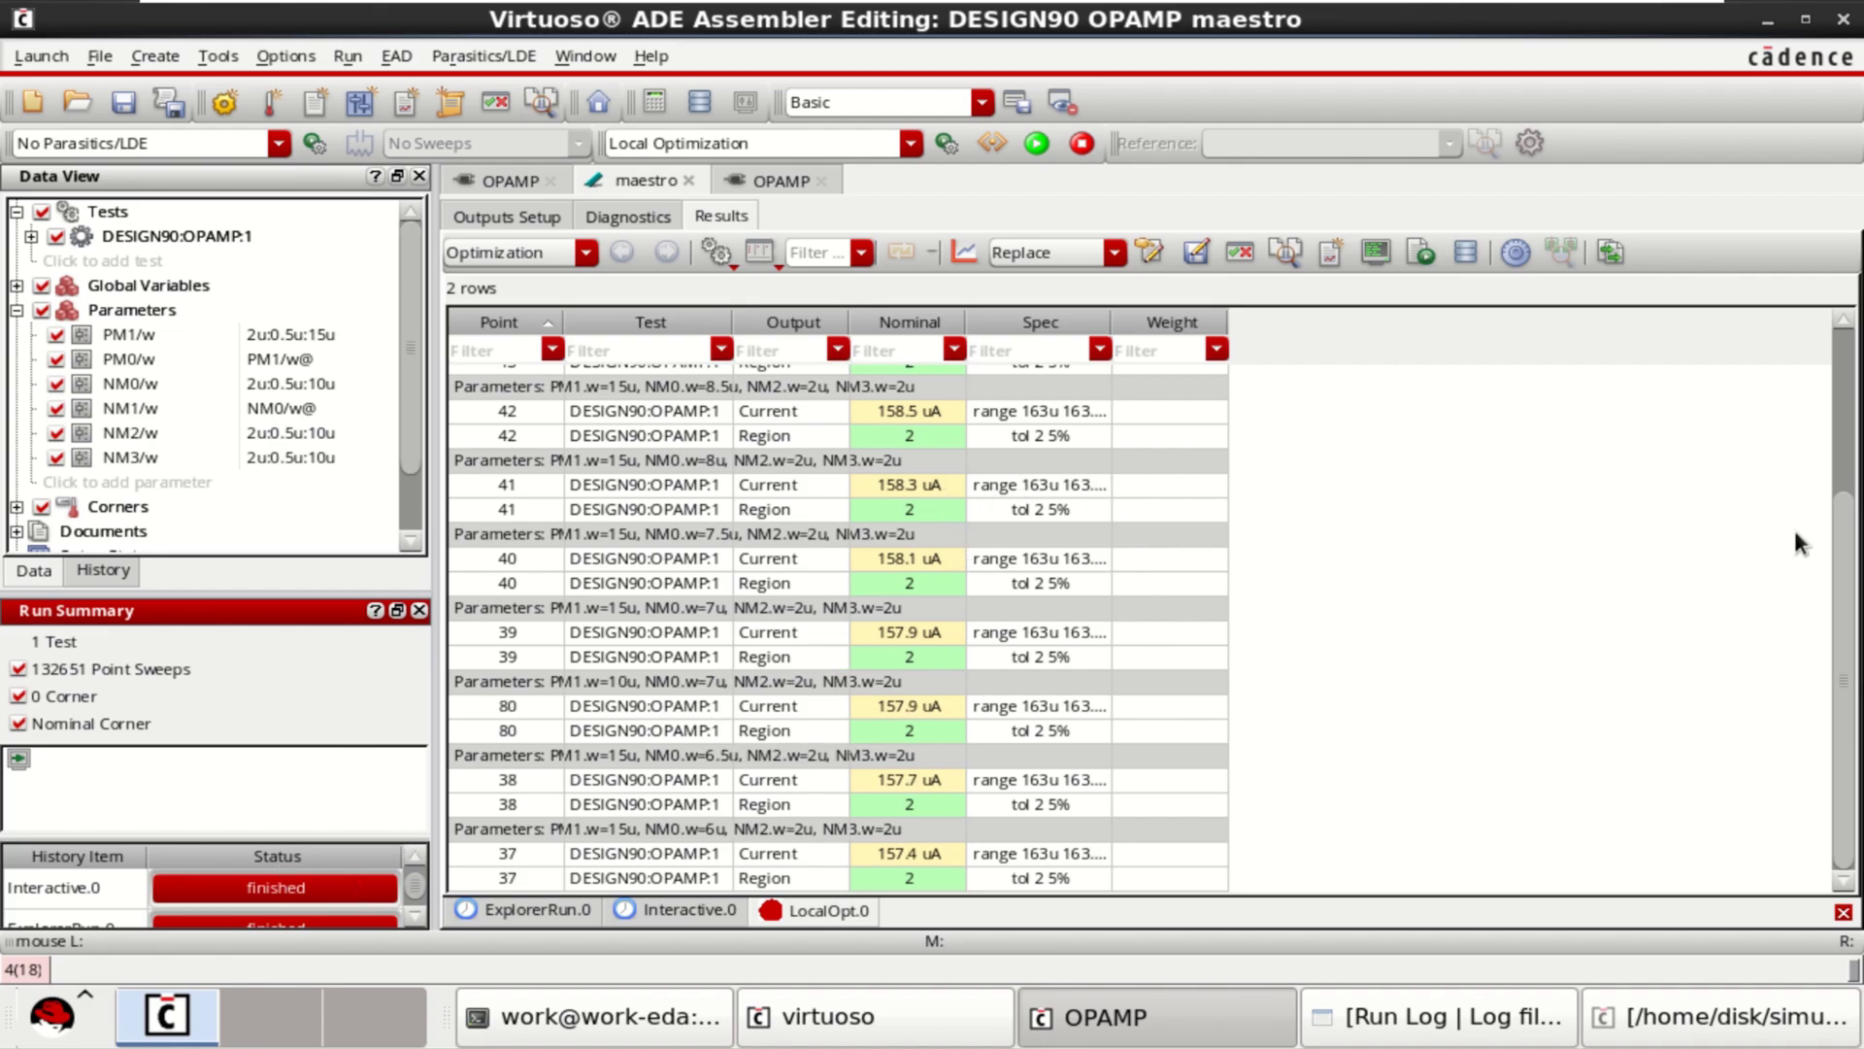
- Switch the results from Optimization to Detail view to show Pass/Fail for each point
drag(1844, 543, 1844, 389)
scroll(1355, 593, down, 3)
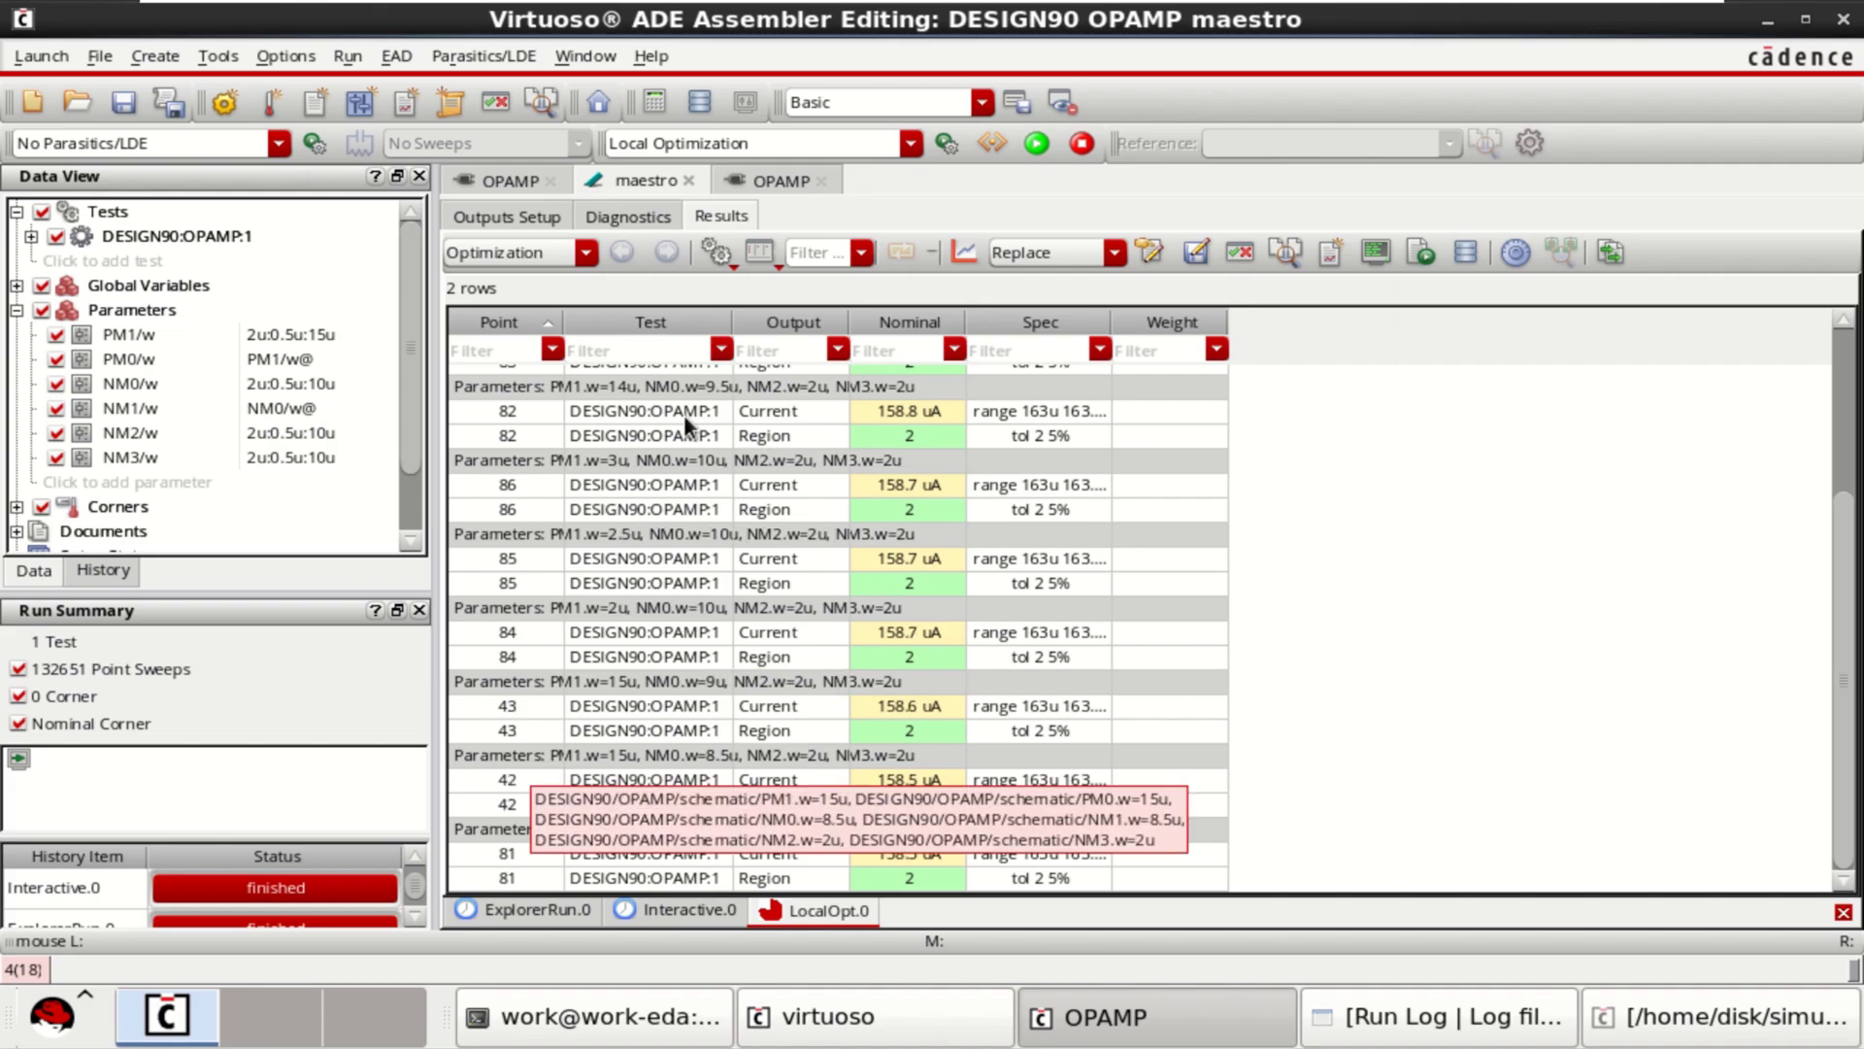
click(586, 253)
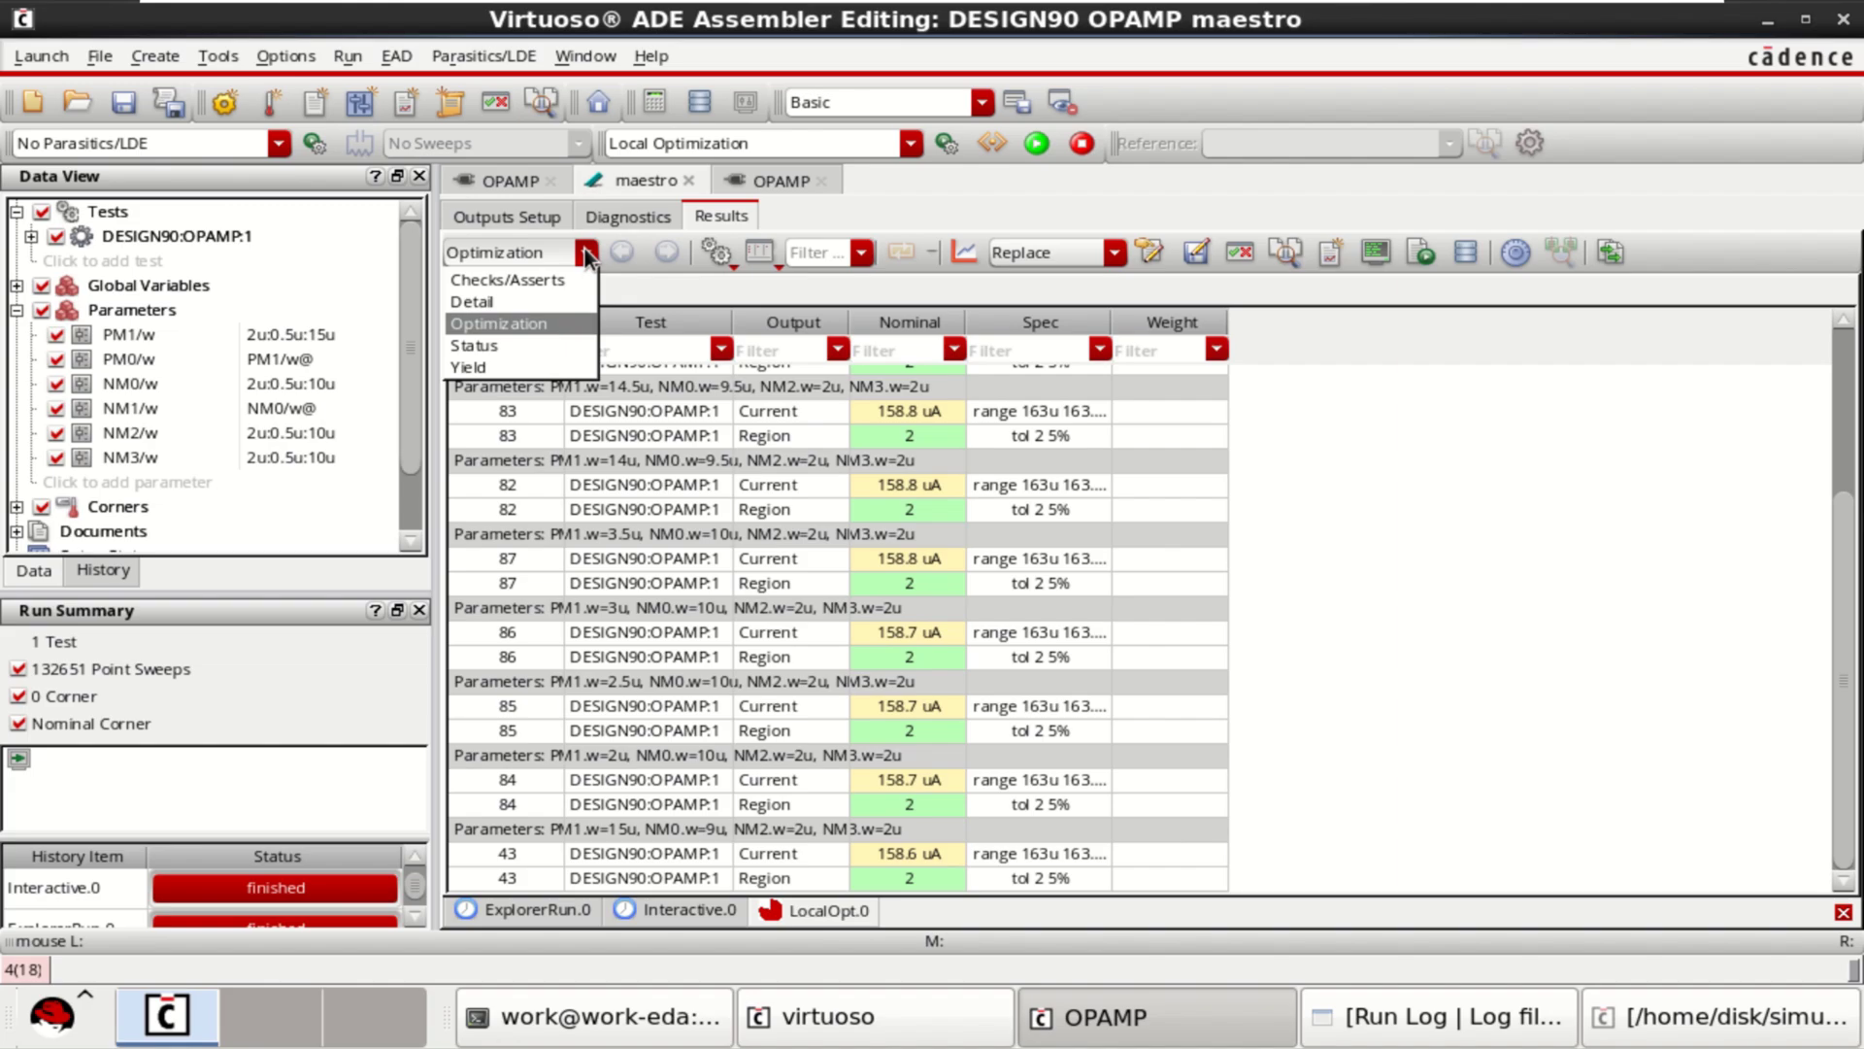
click(511, 299)
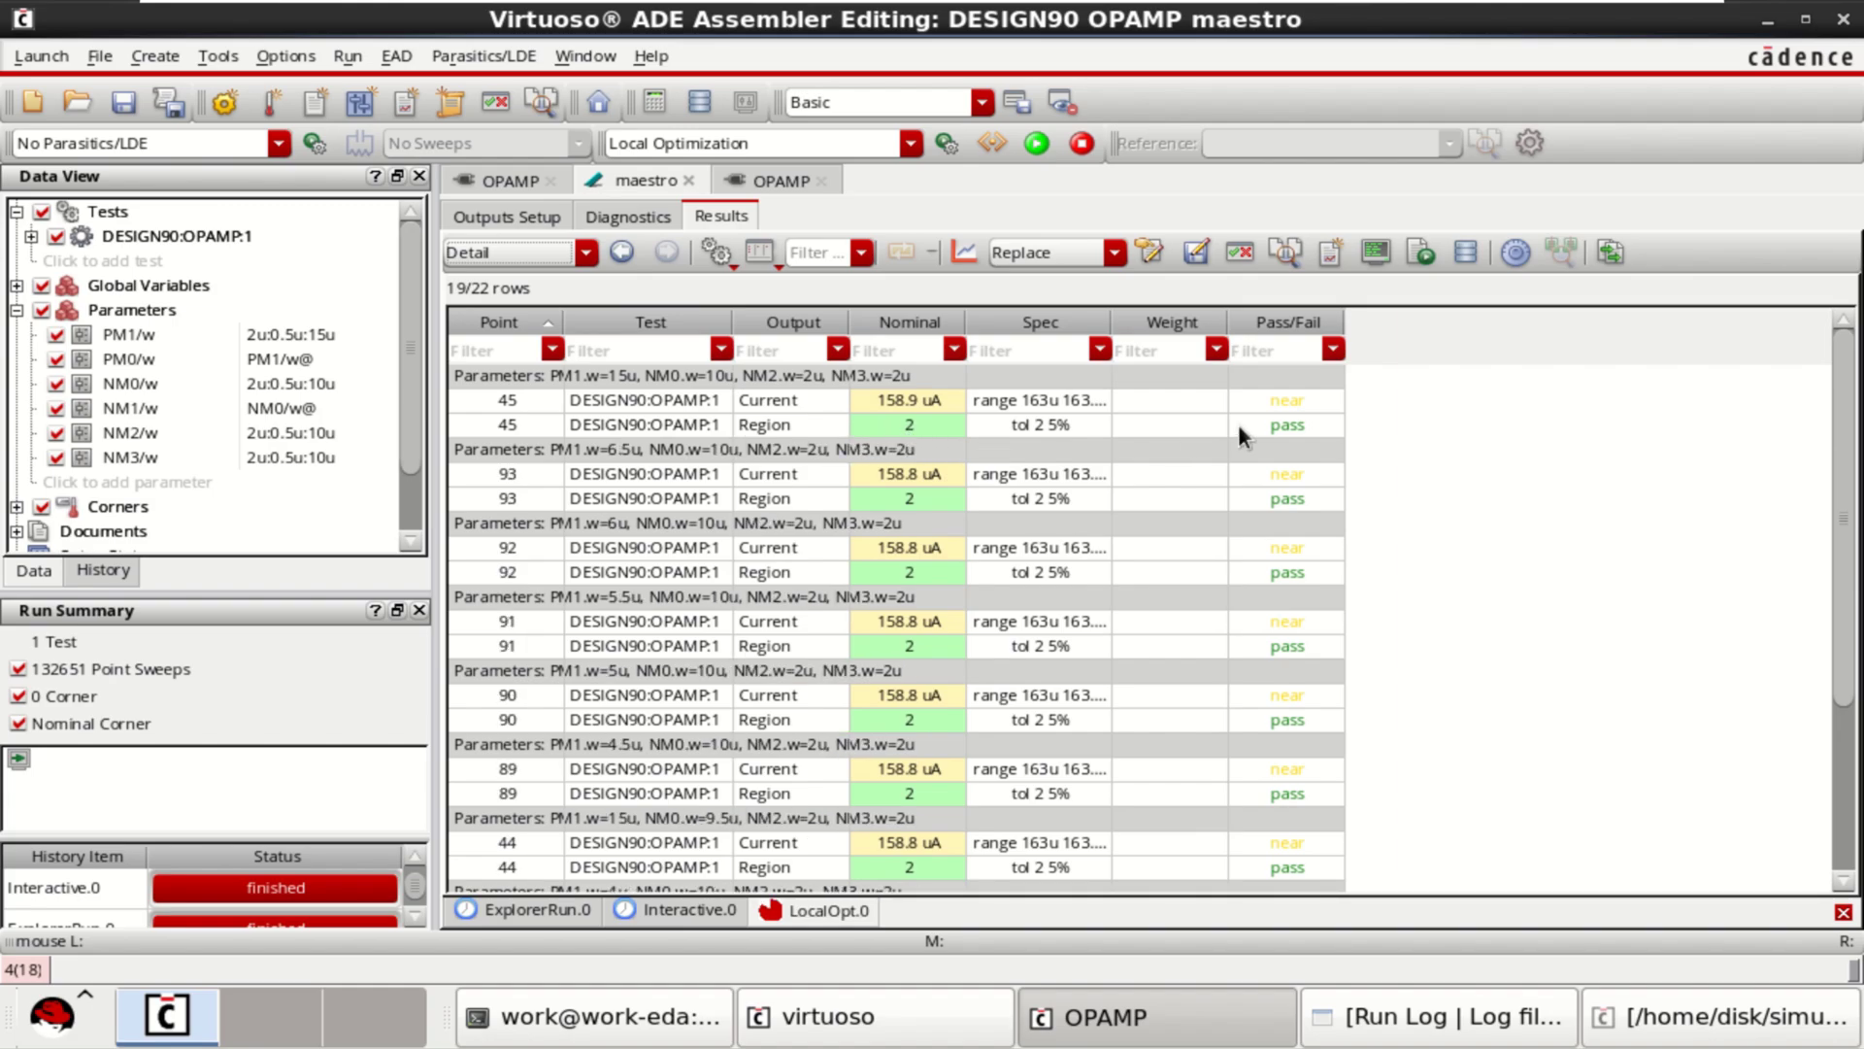
click(1291, 427)
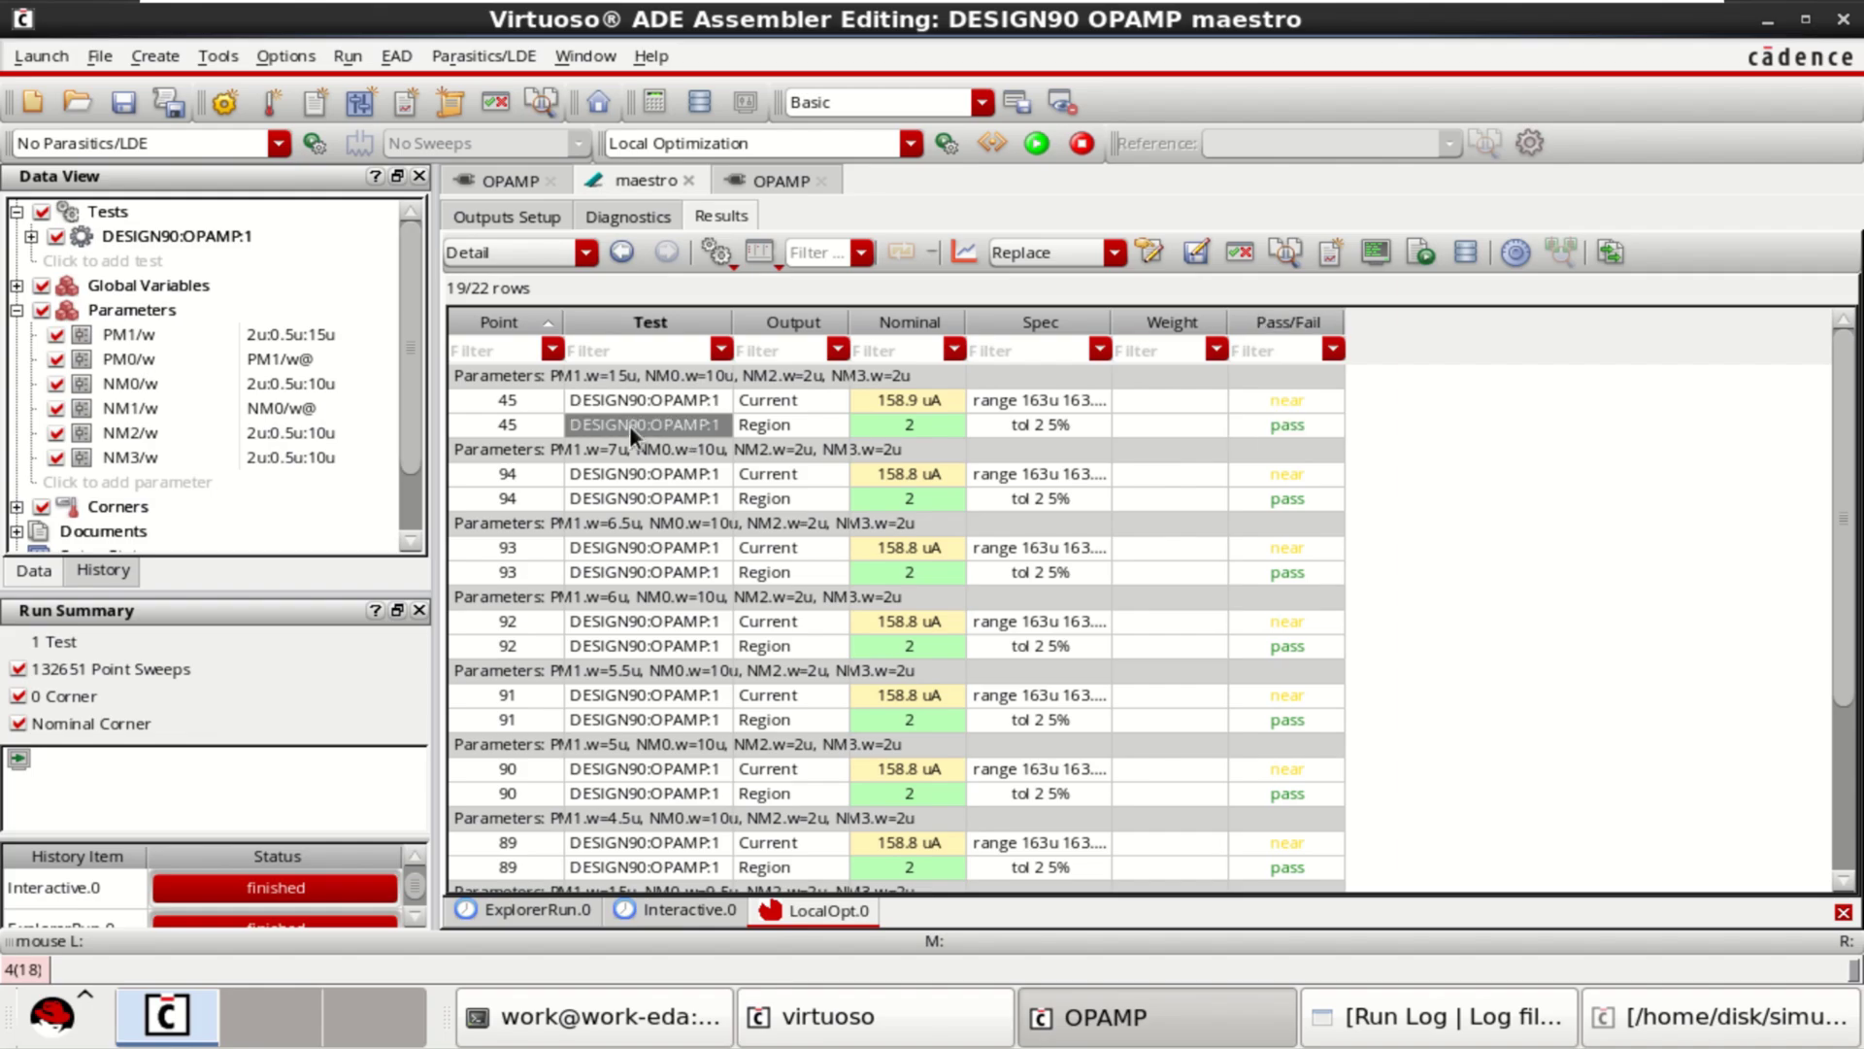
click(919, 424)
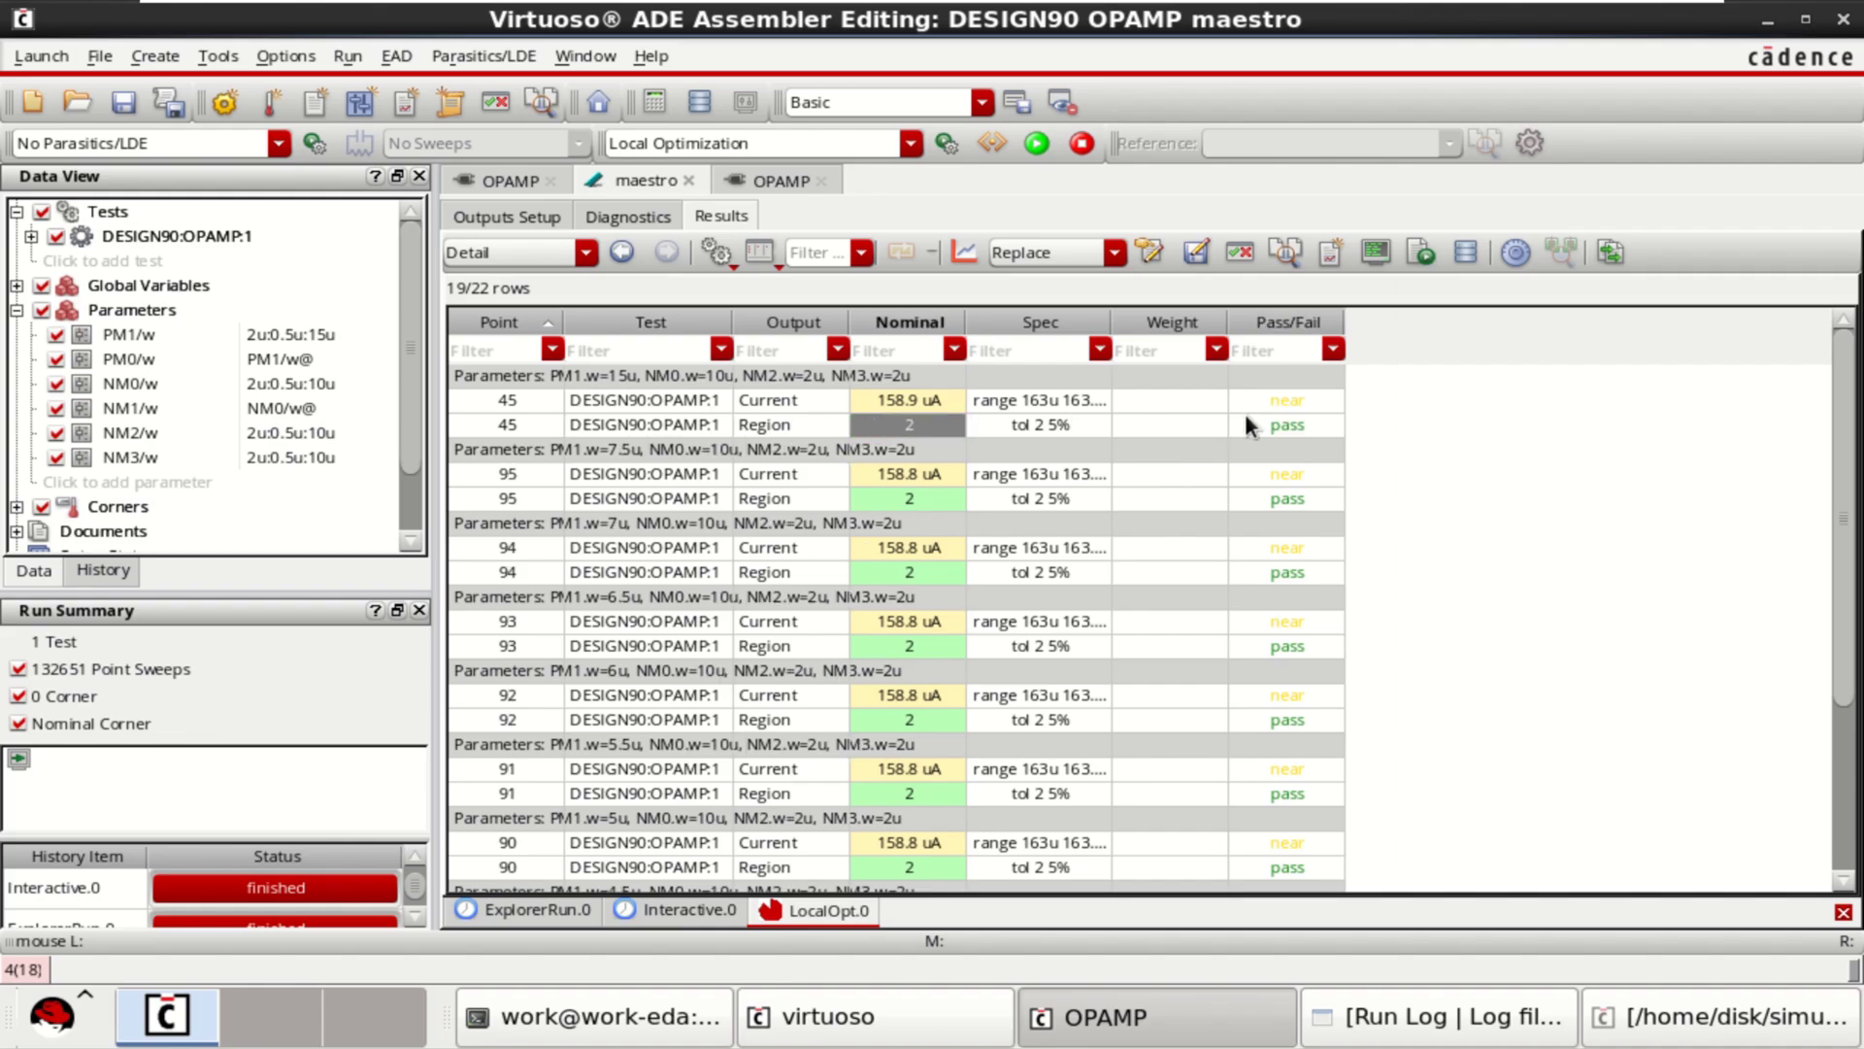
click(1292, 427)
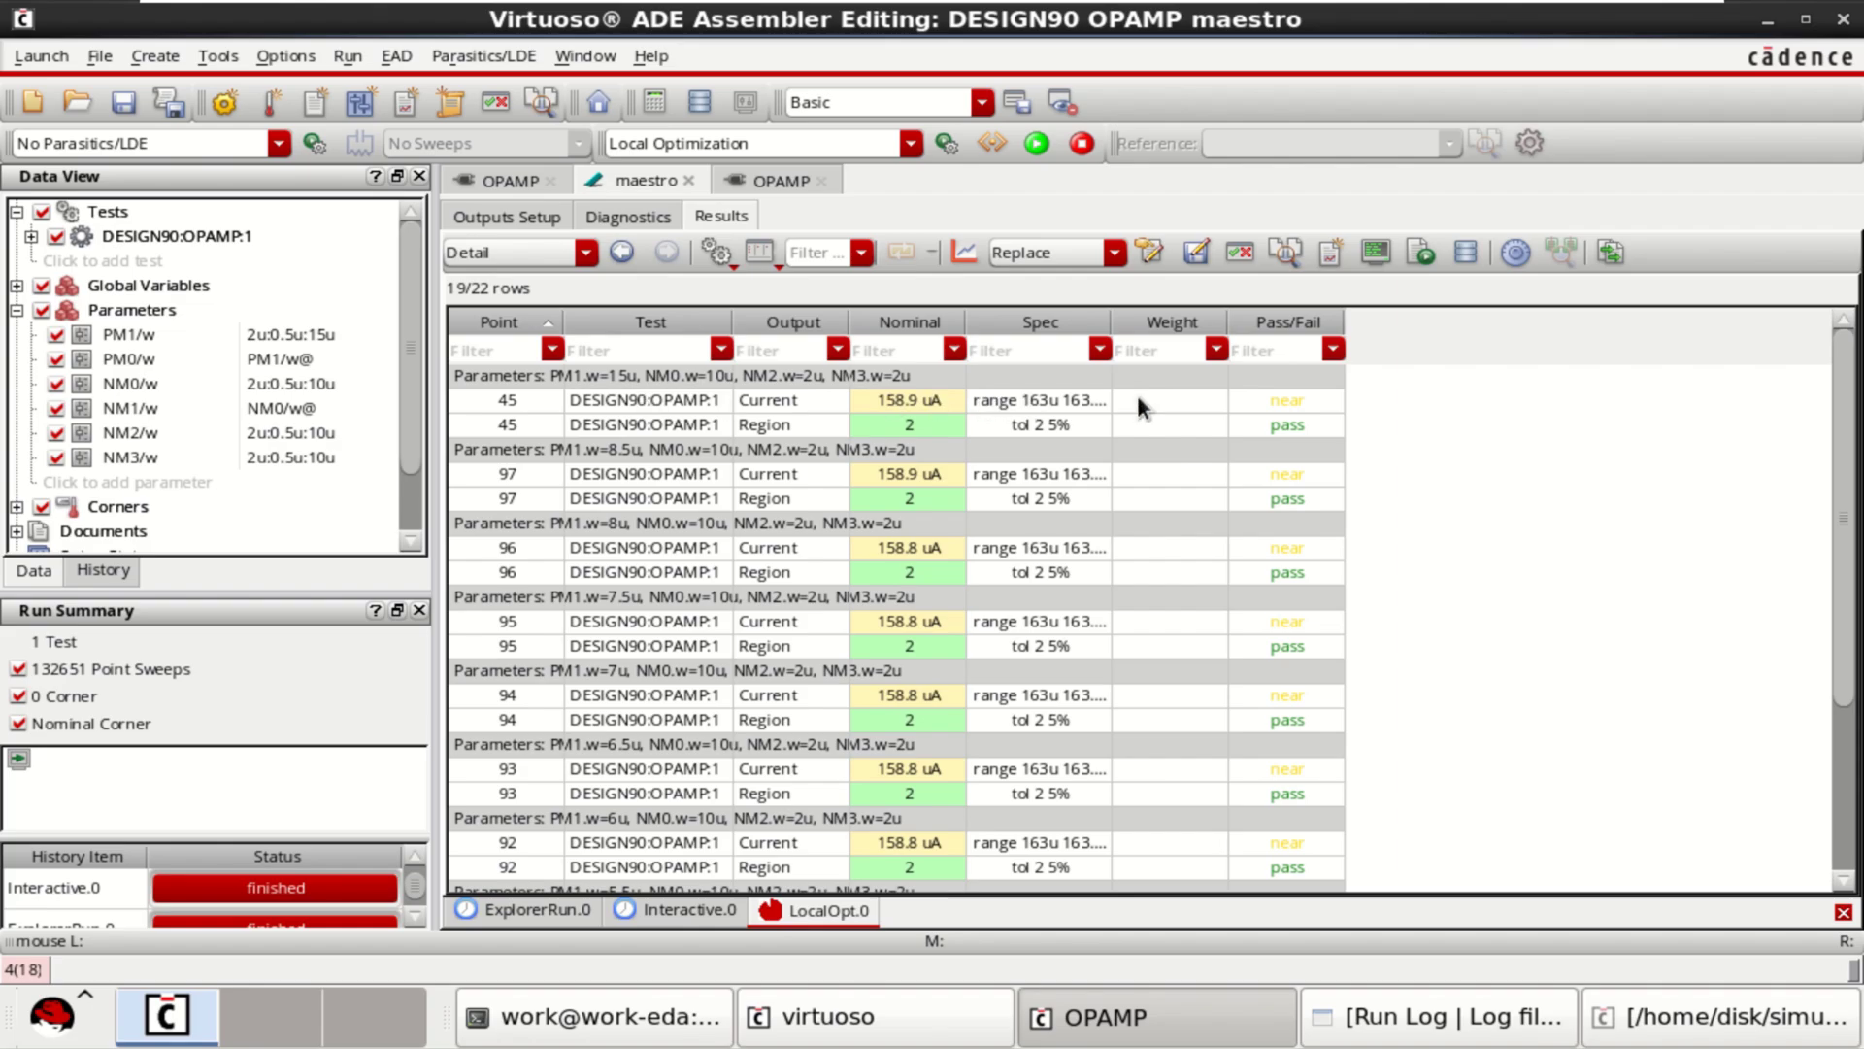
click(1297, 398)
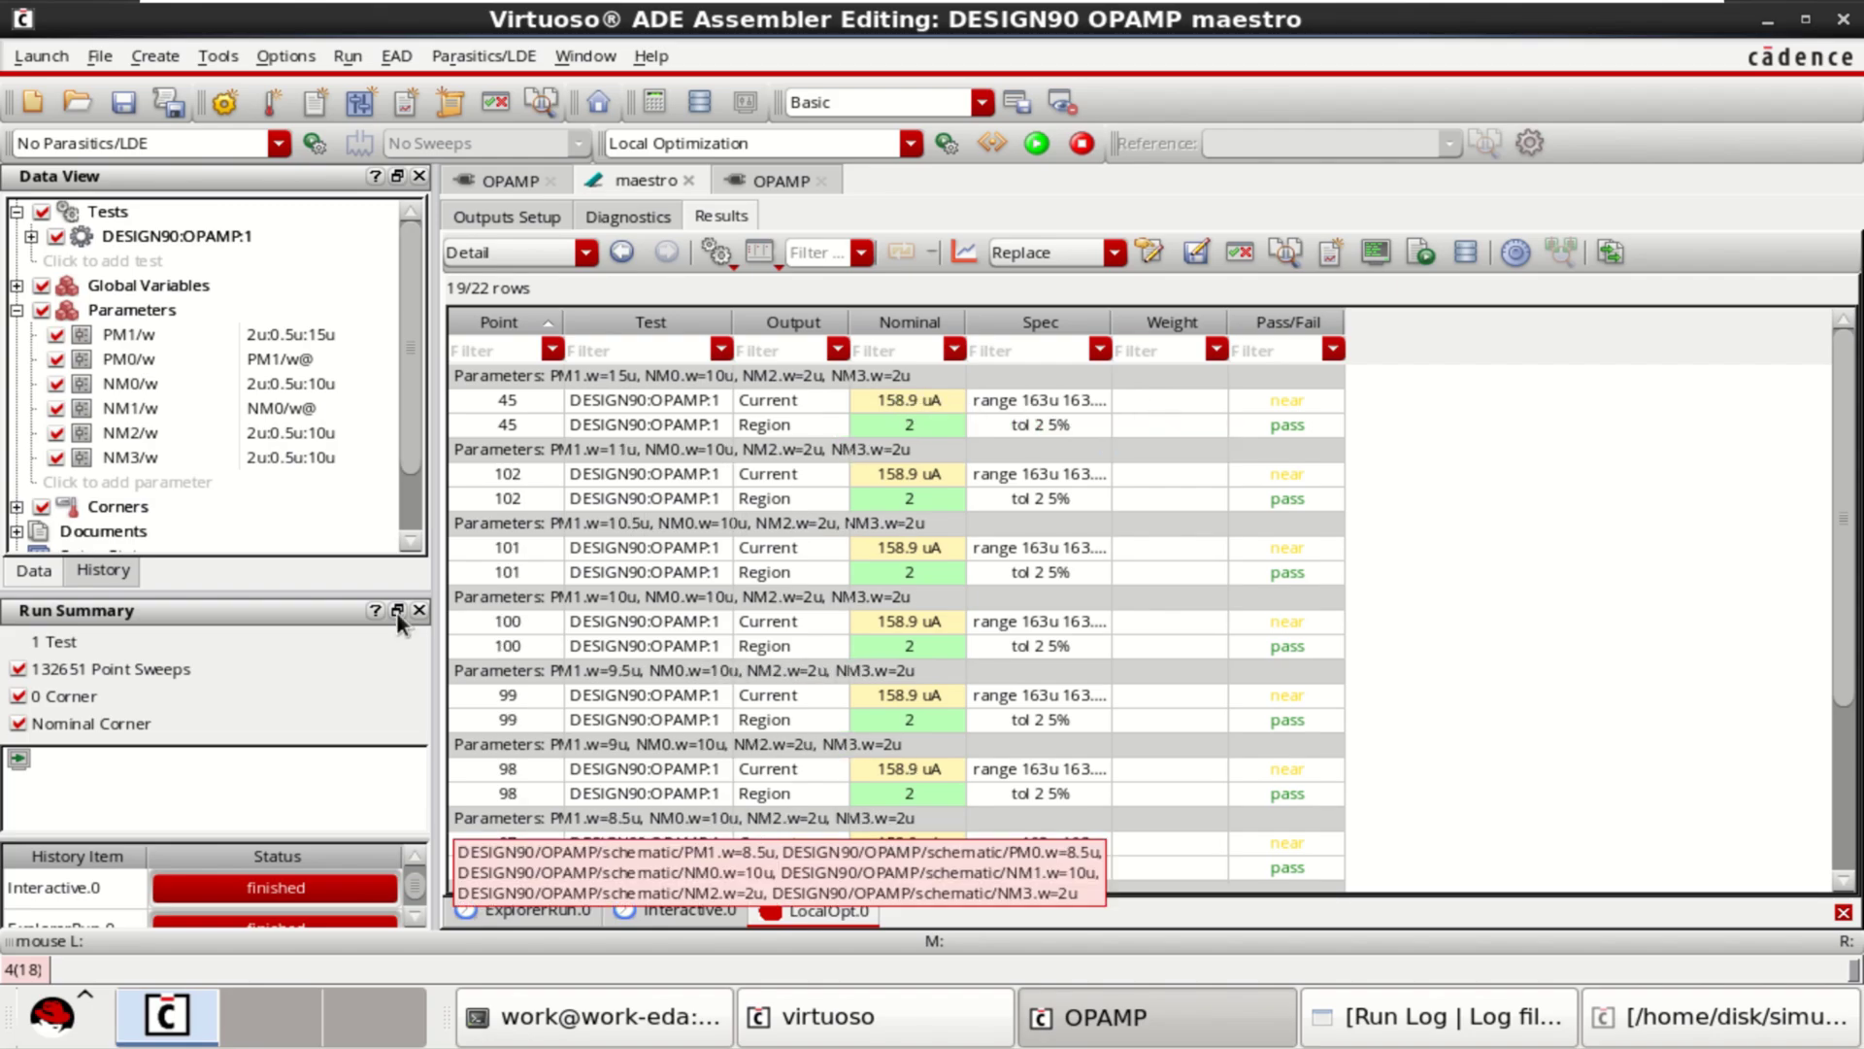
scroll(1835, 781, down, 1)
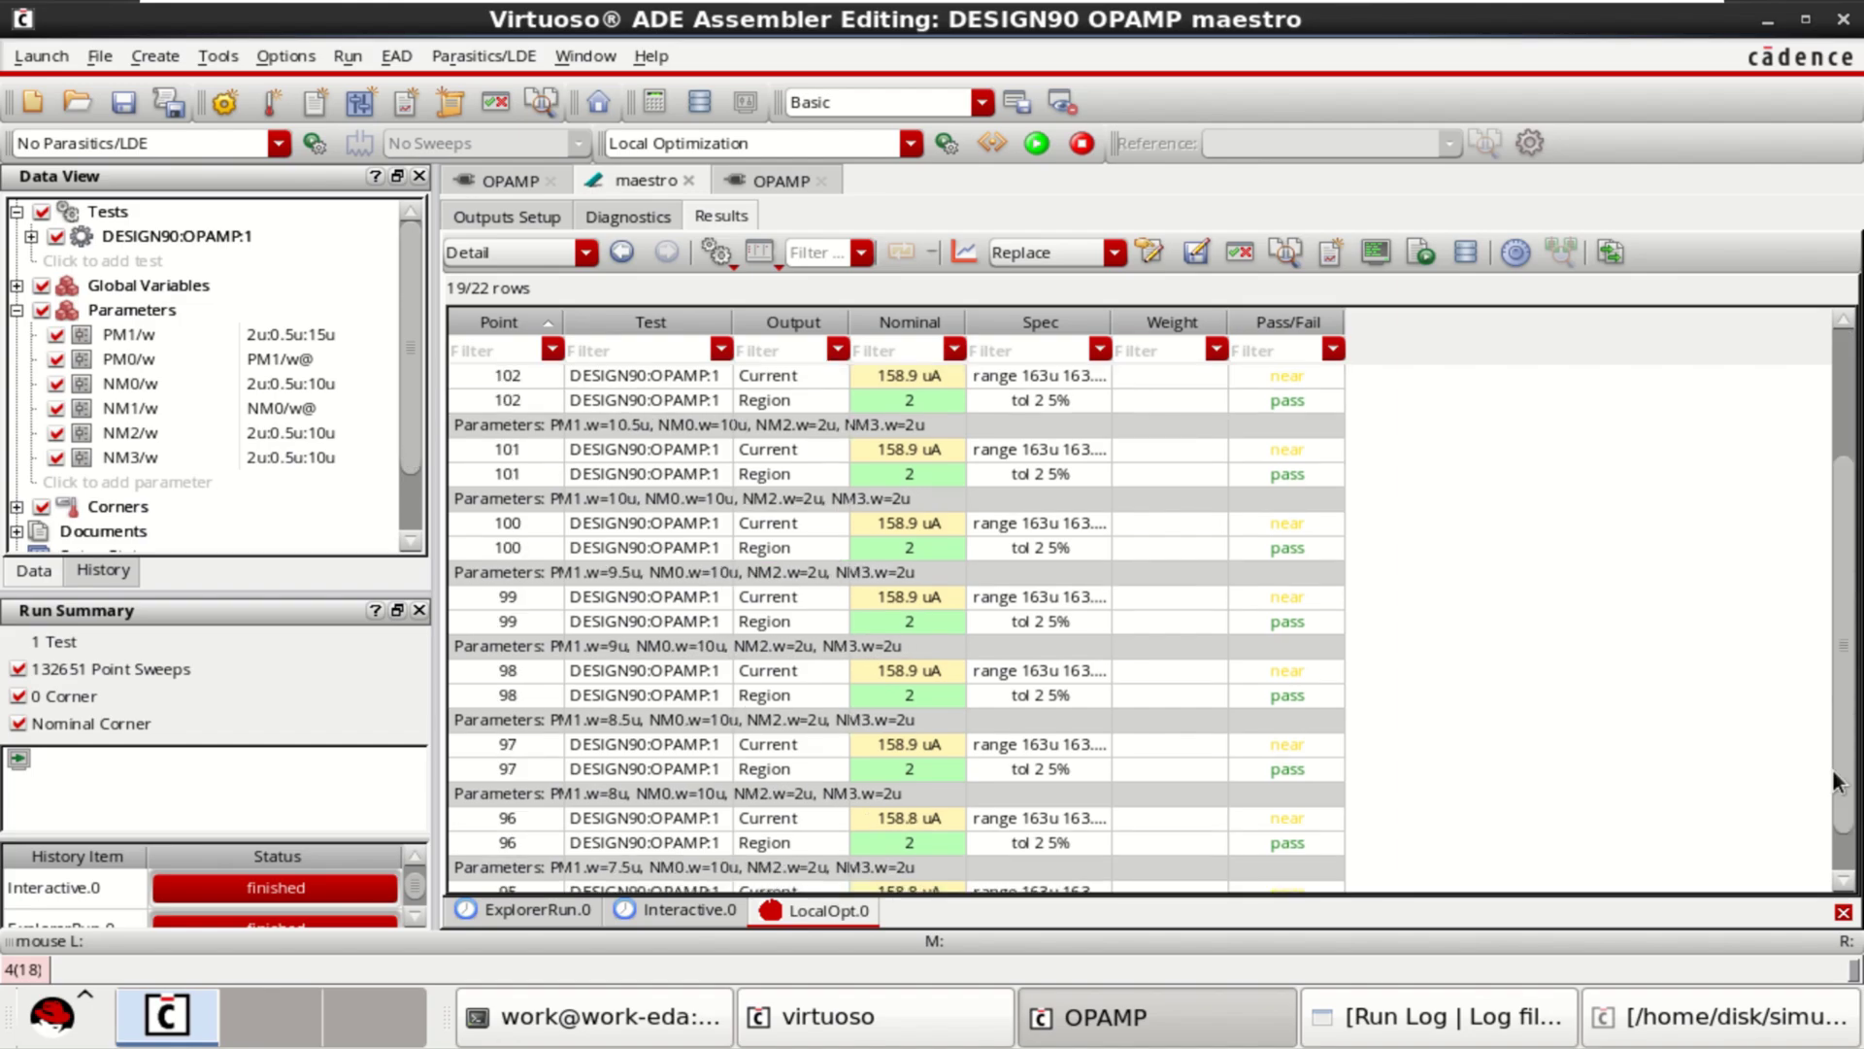
scroll(1827, 629, up, 2)
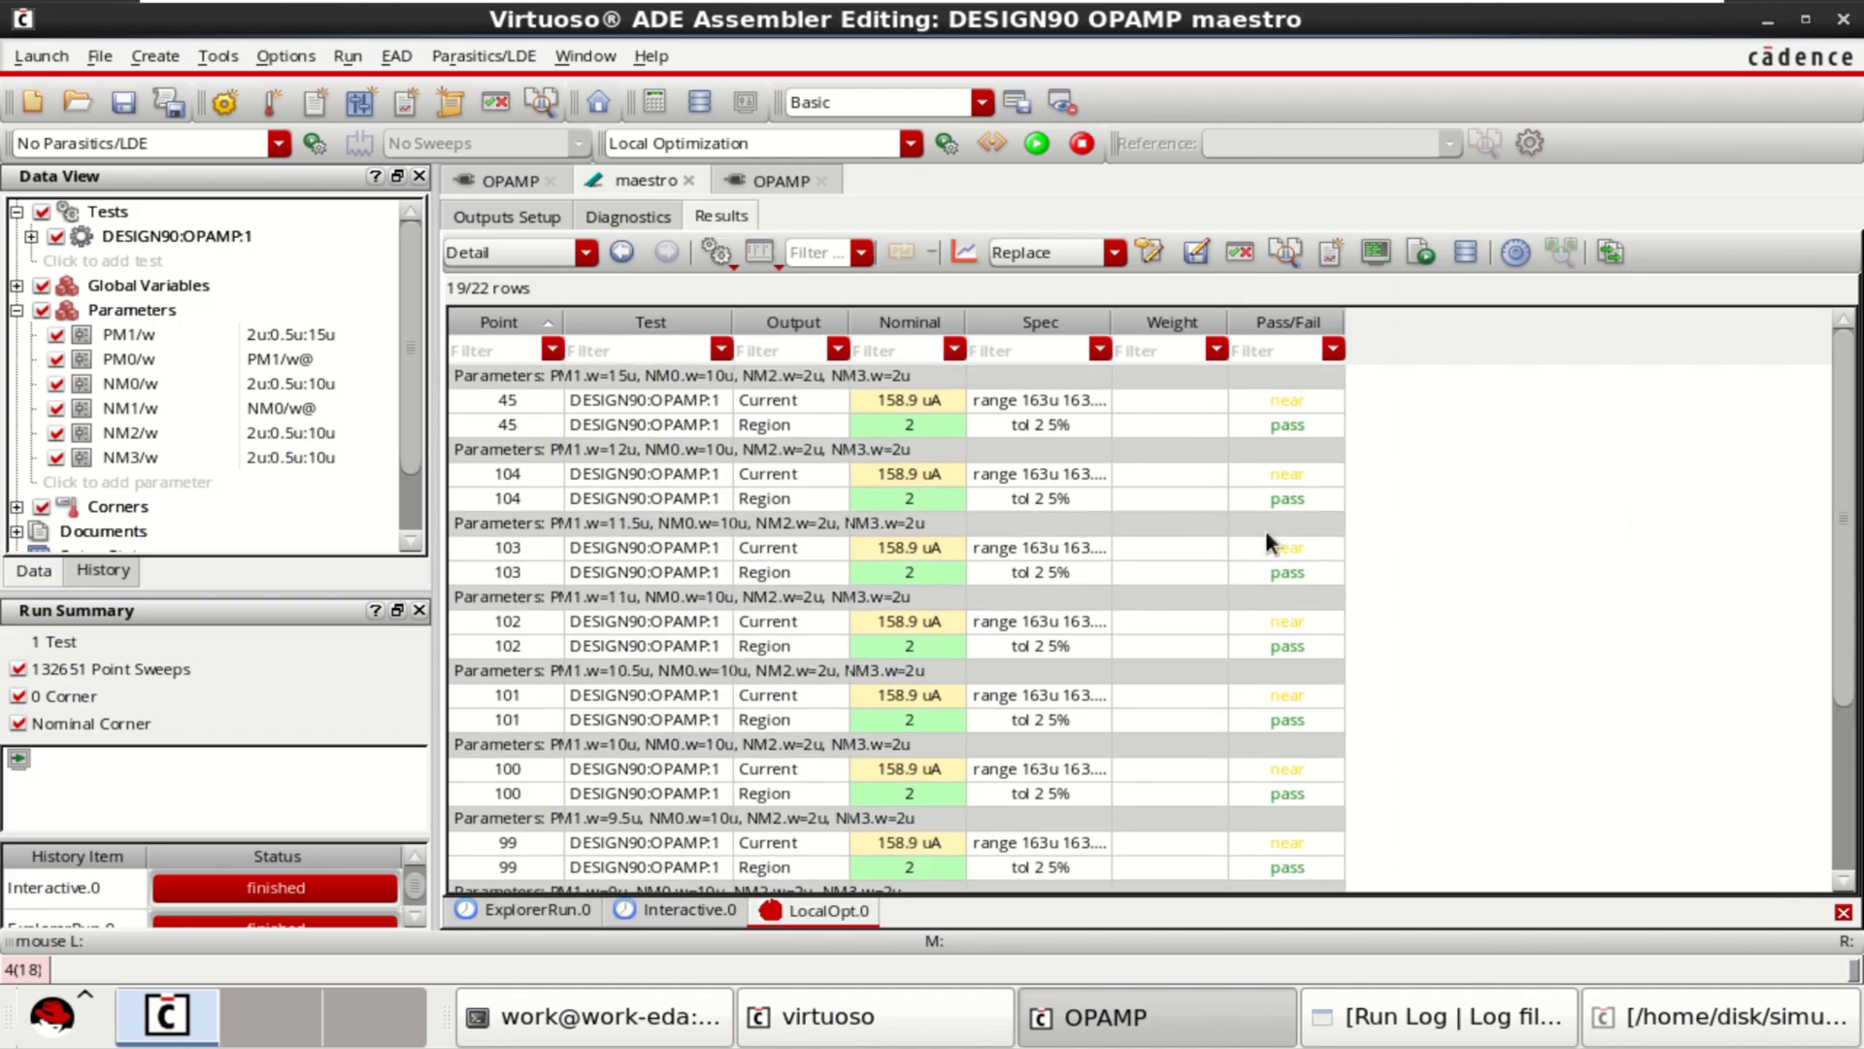
- Back-annotate point 101 (PM1.w=10.5u, NM0.w=10u, NM2/NM3.w=2u) to all variables and parameters
right_click(495, 375)
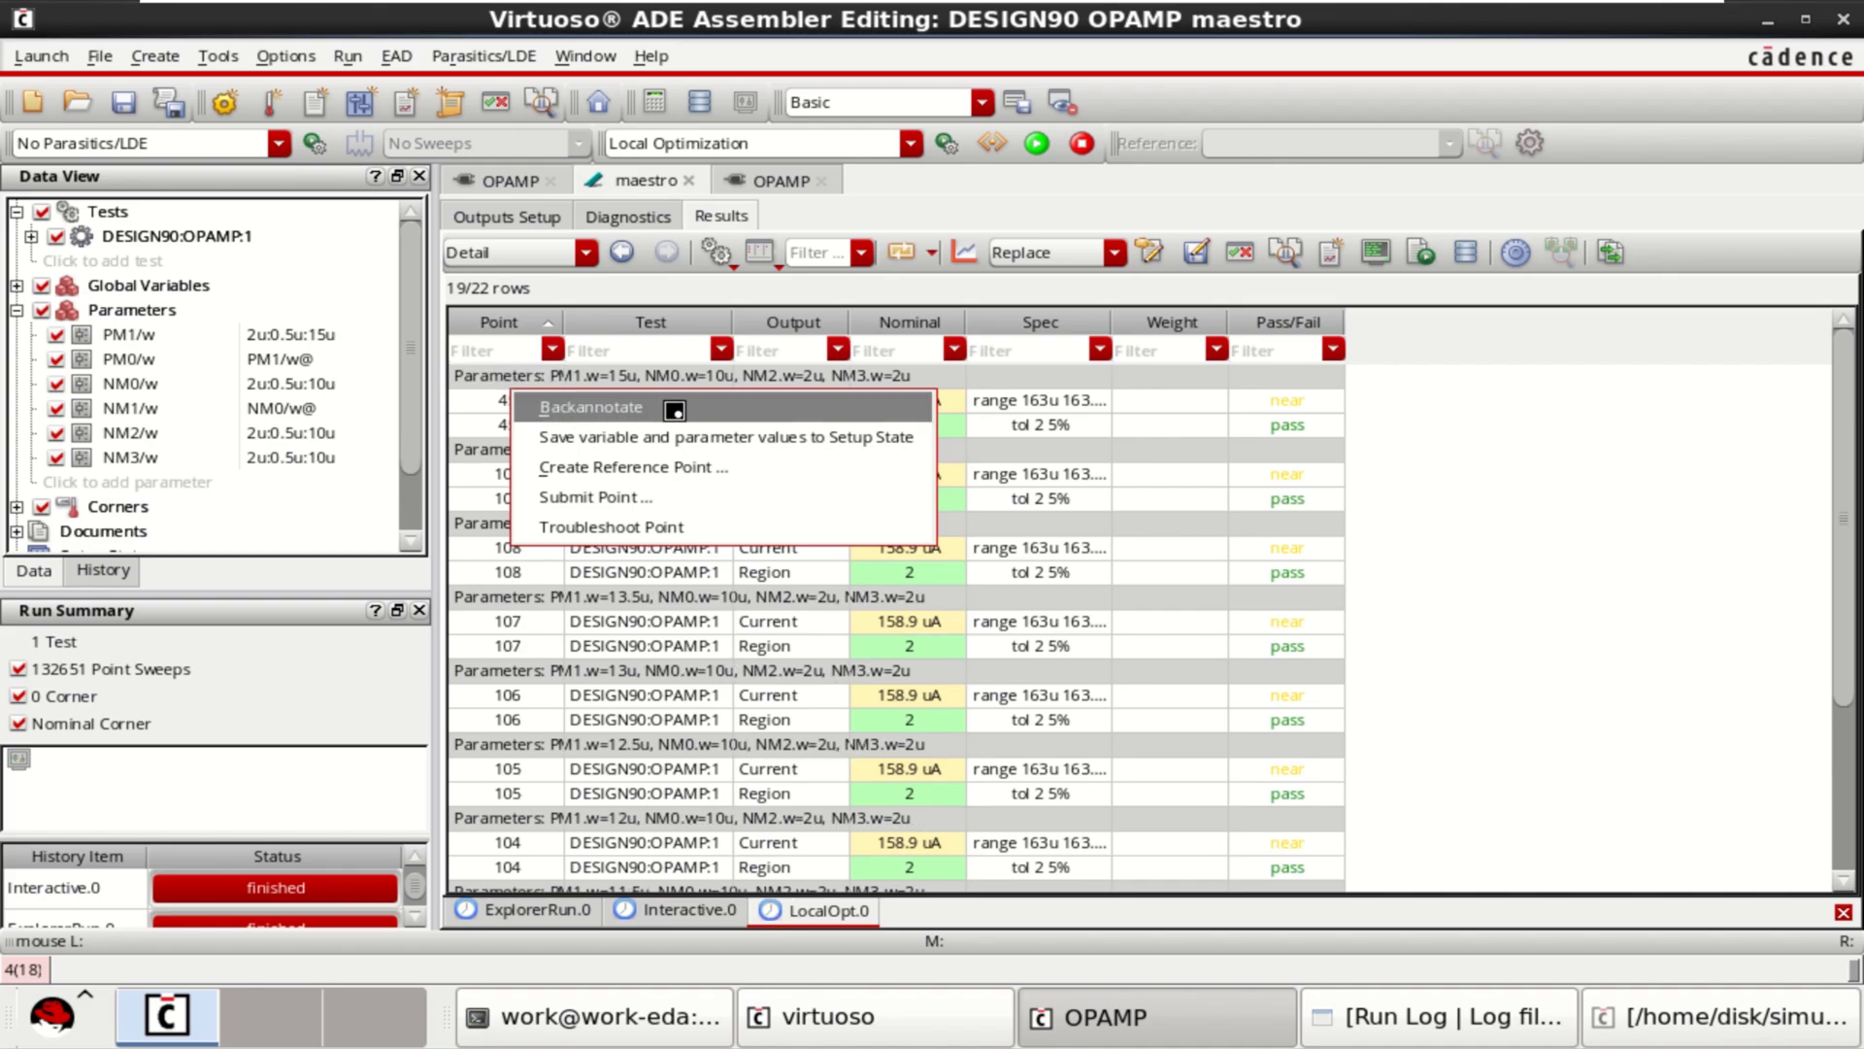
click(674, 410)
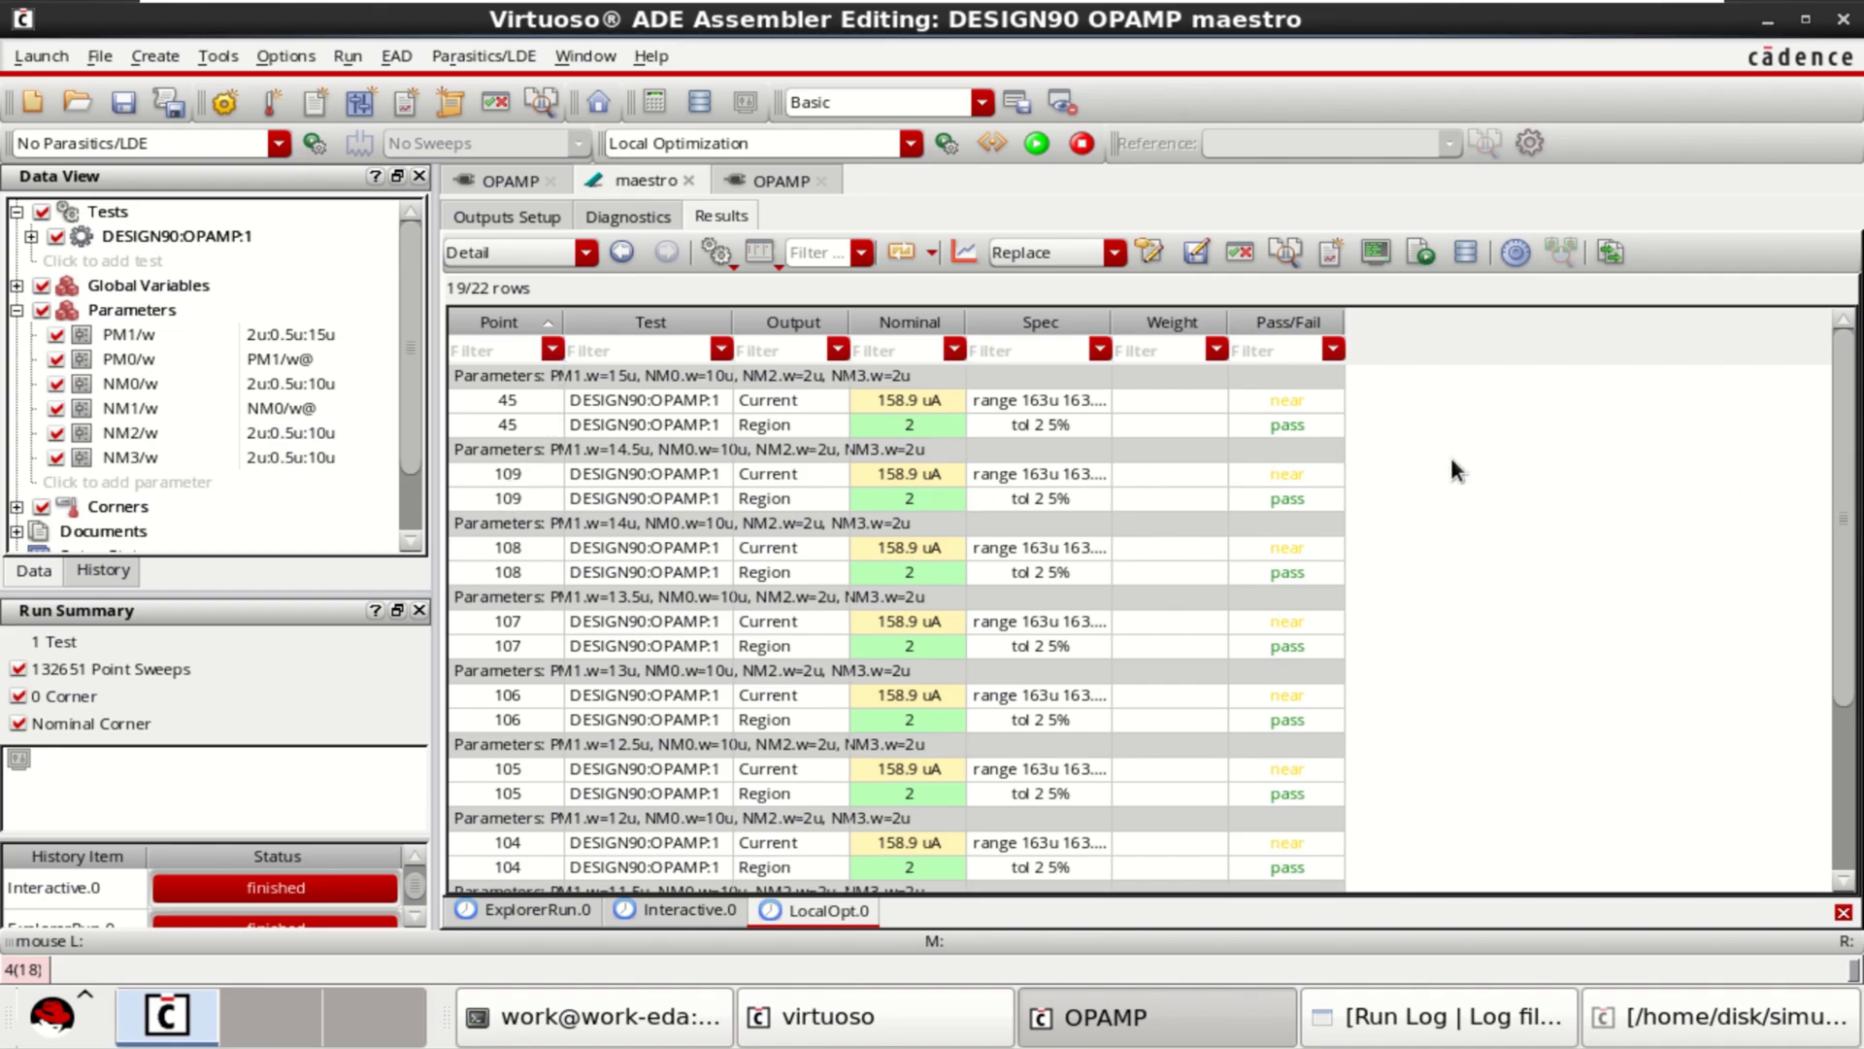
scroll(1831, 833, down, 3)
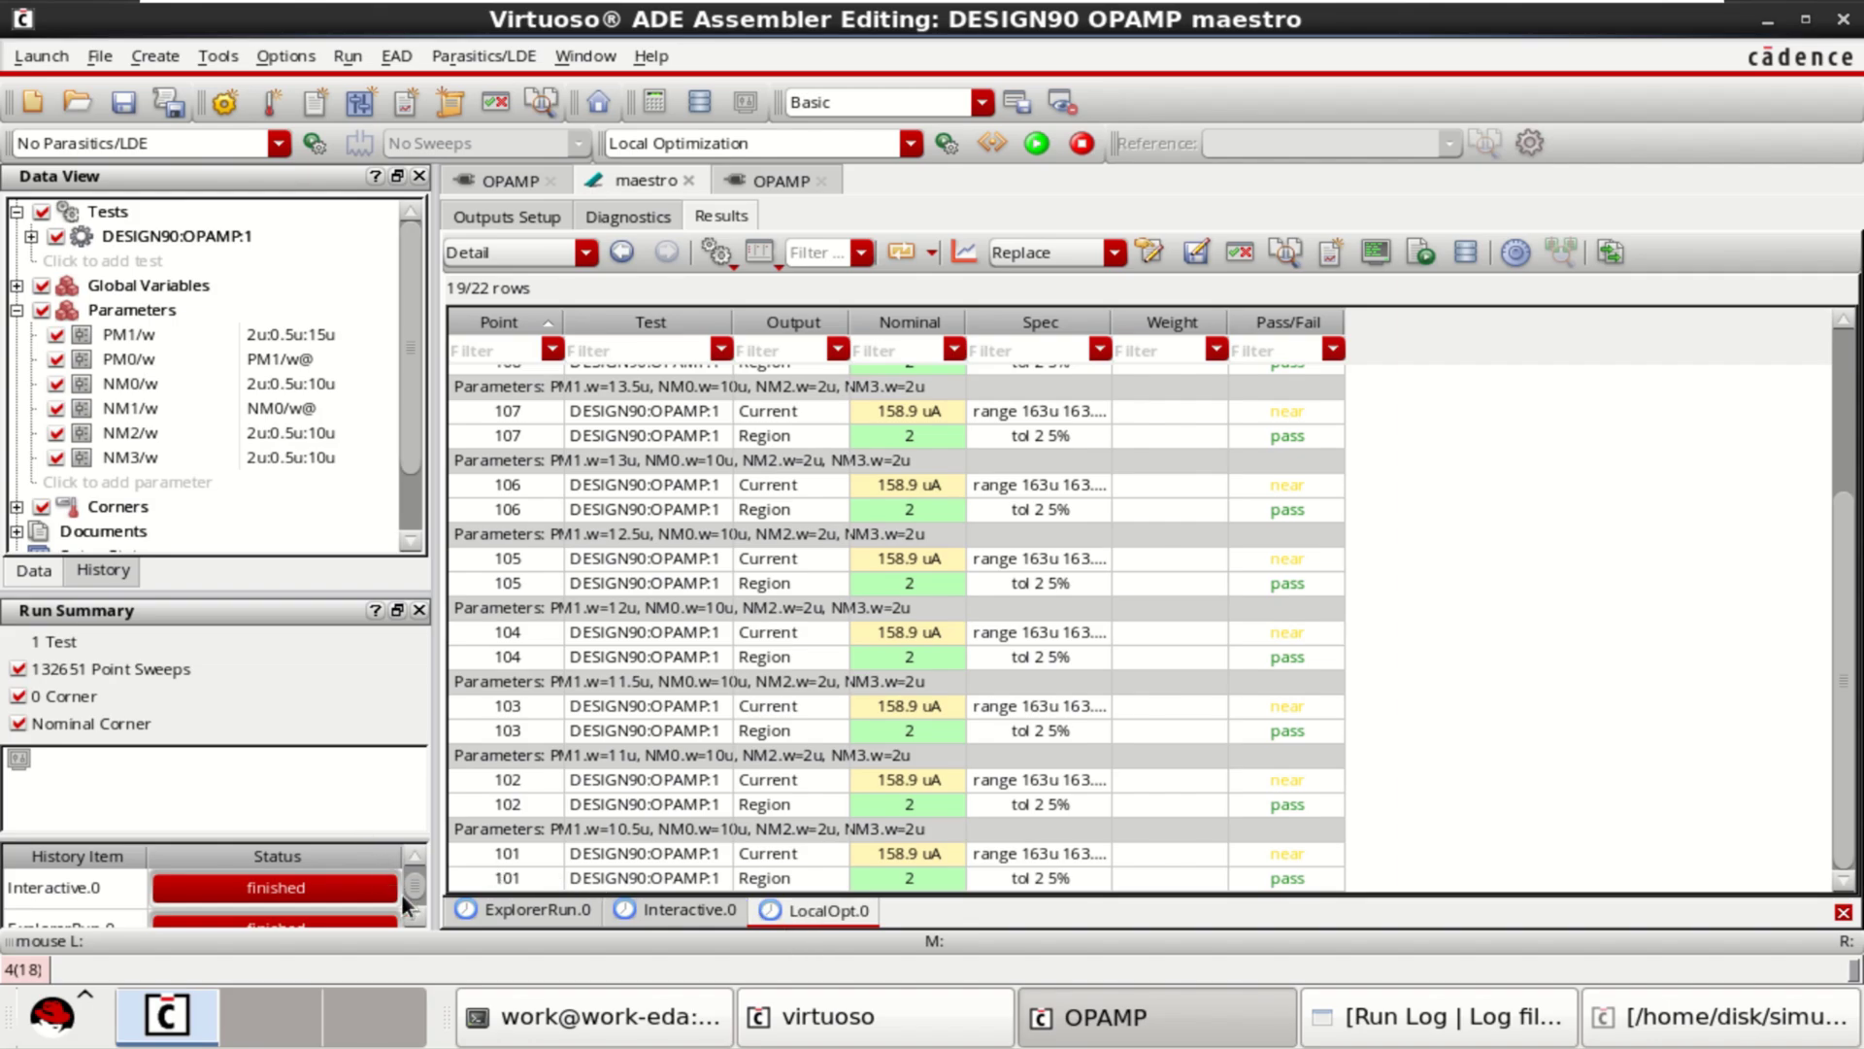
drag(734, 828, 578, 828)
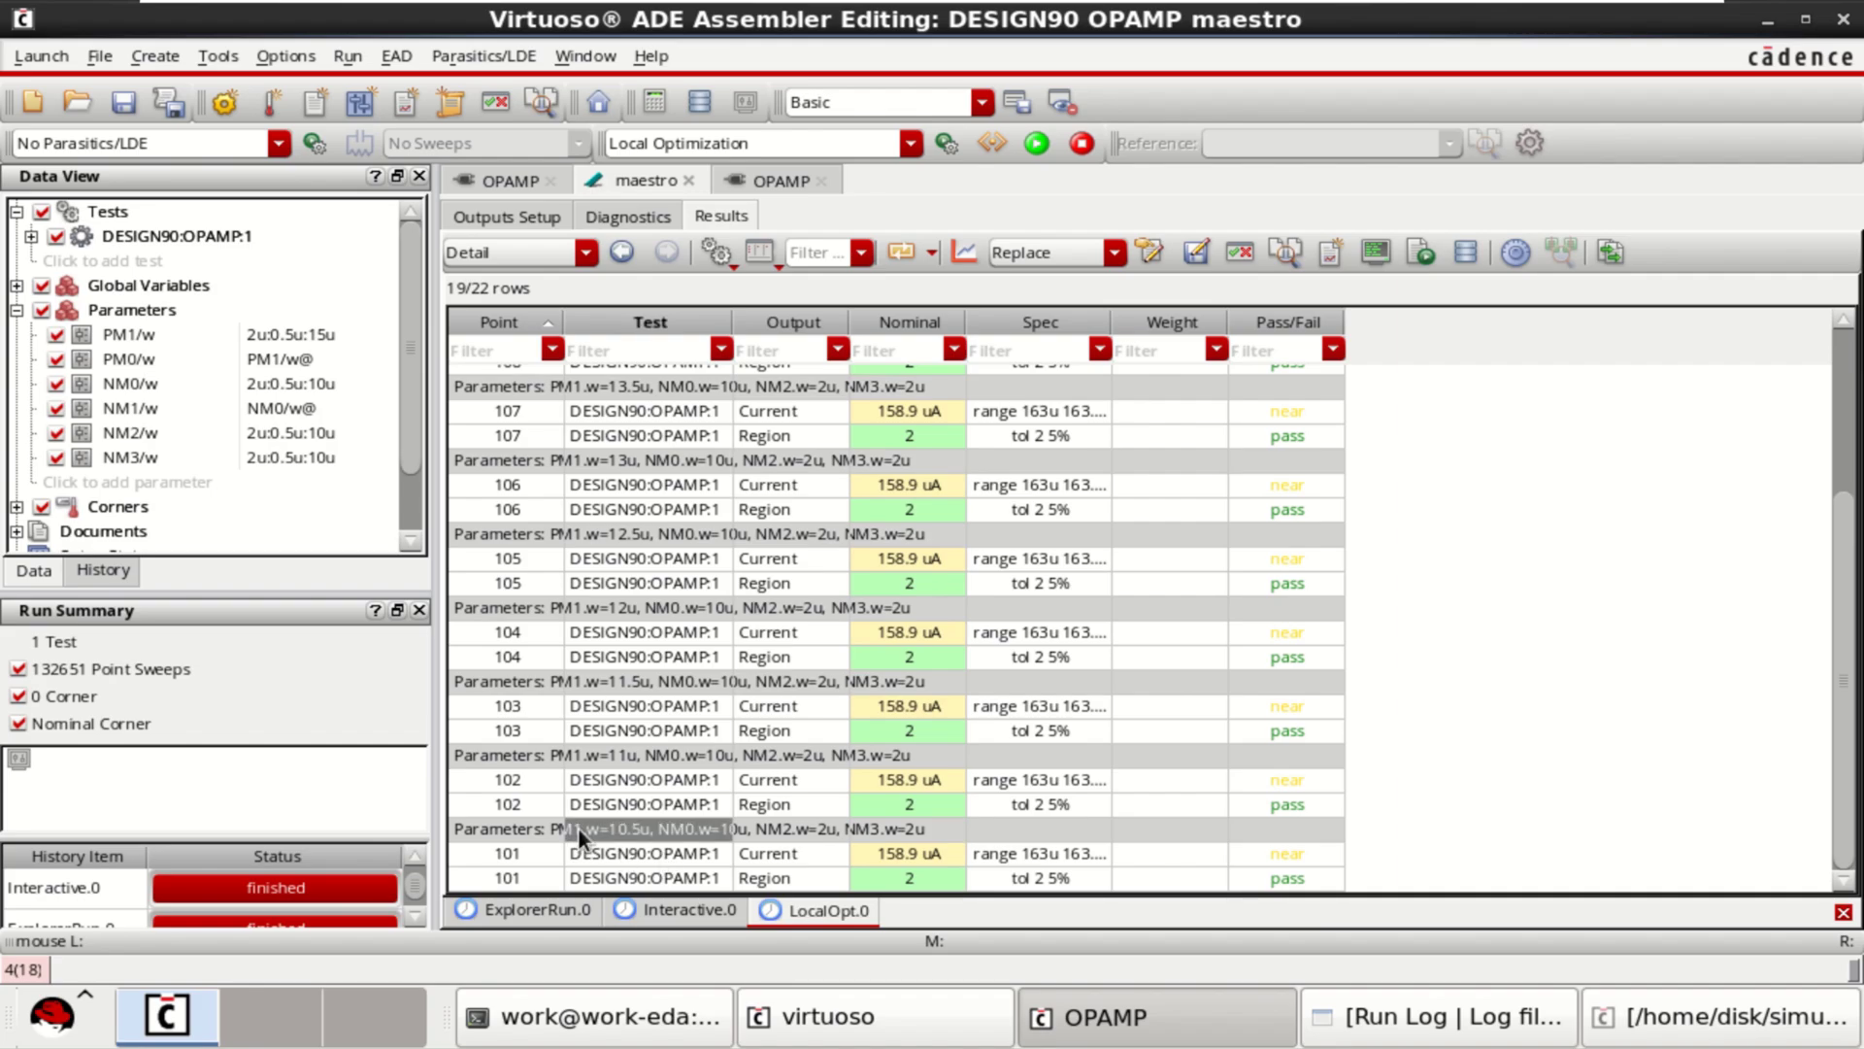
right_click(612, 833)
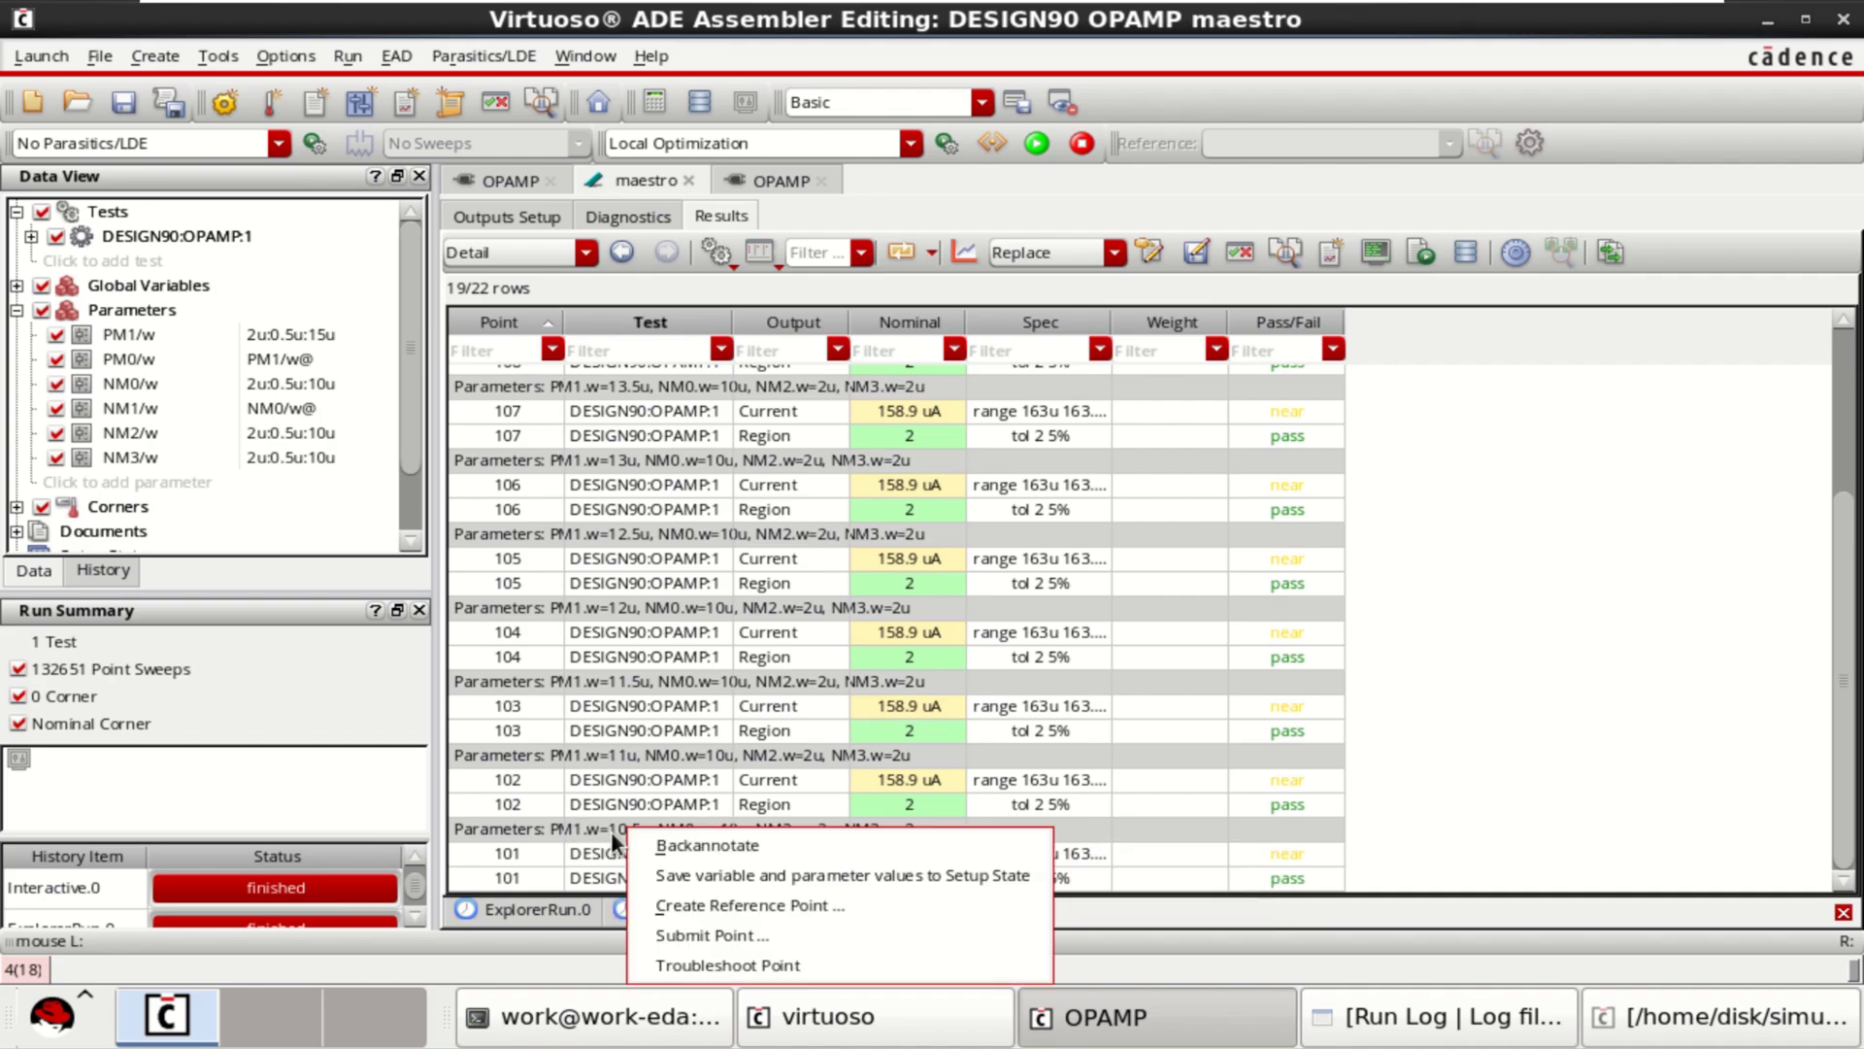
click(731, 849)
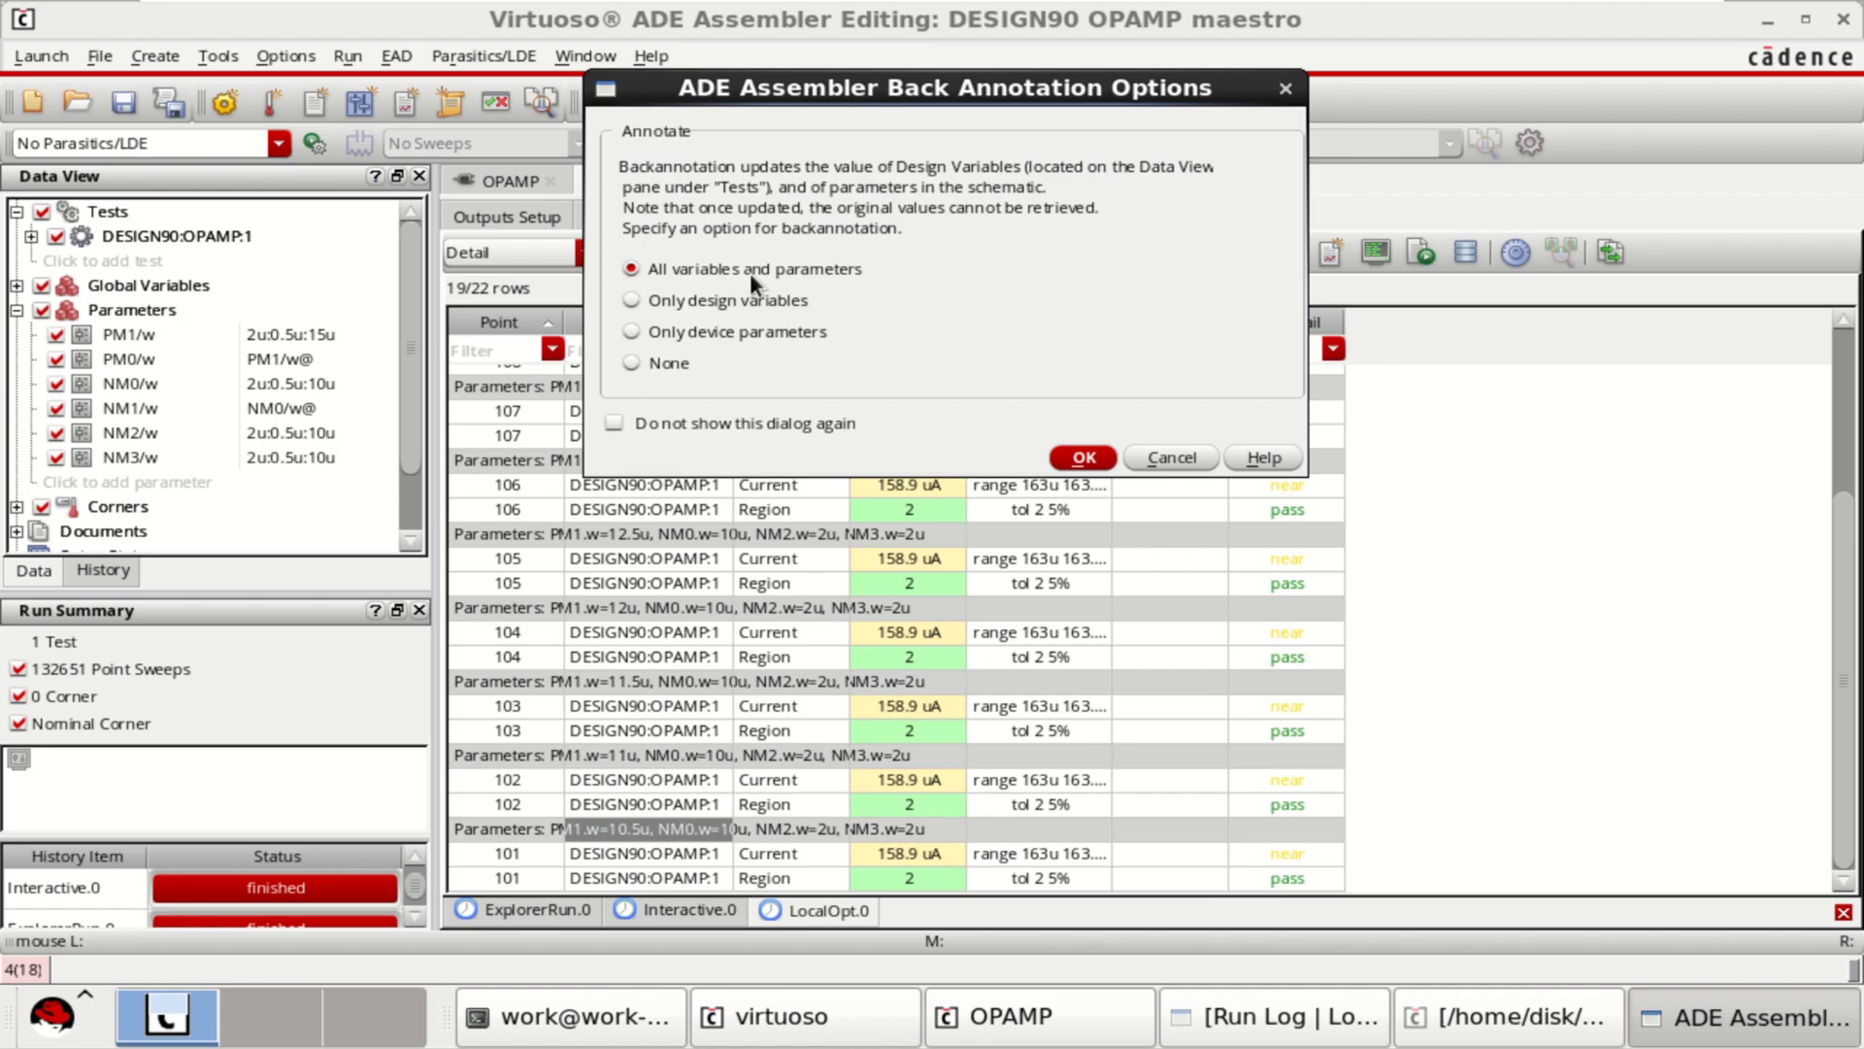
click(1085, 457)
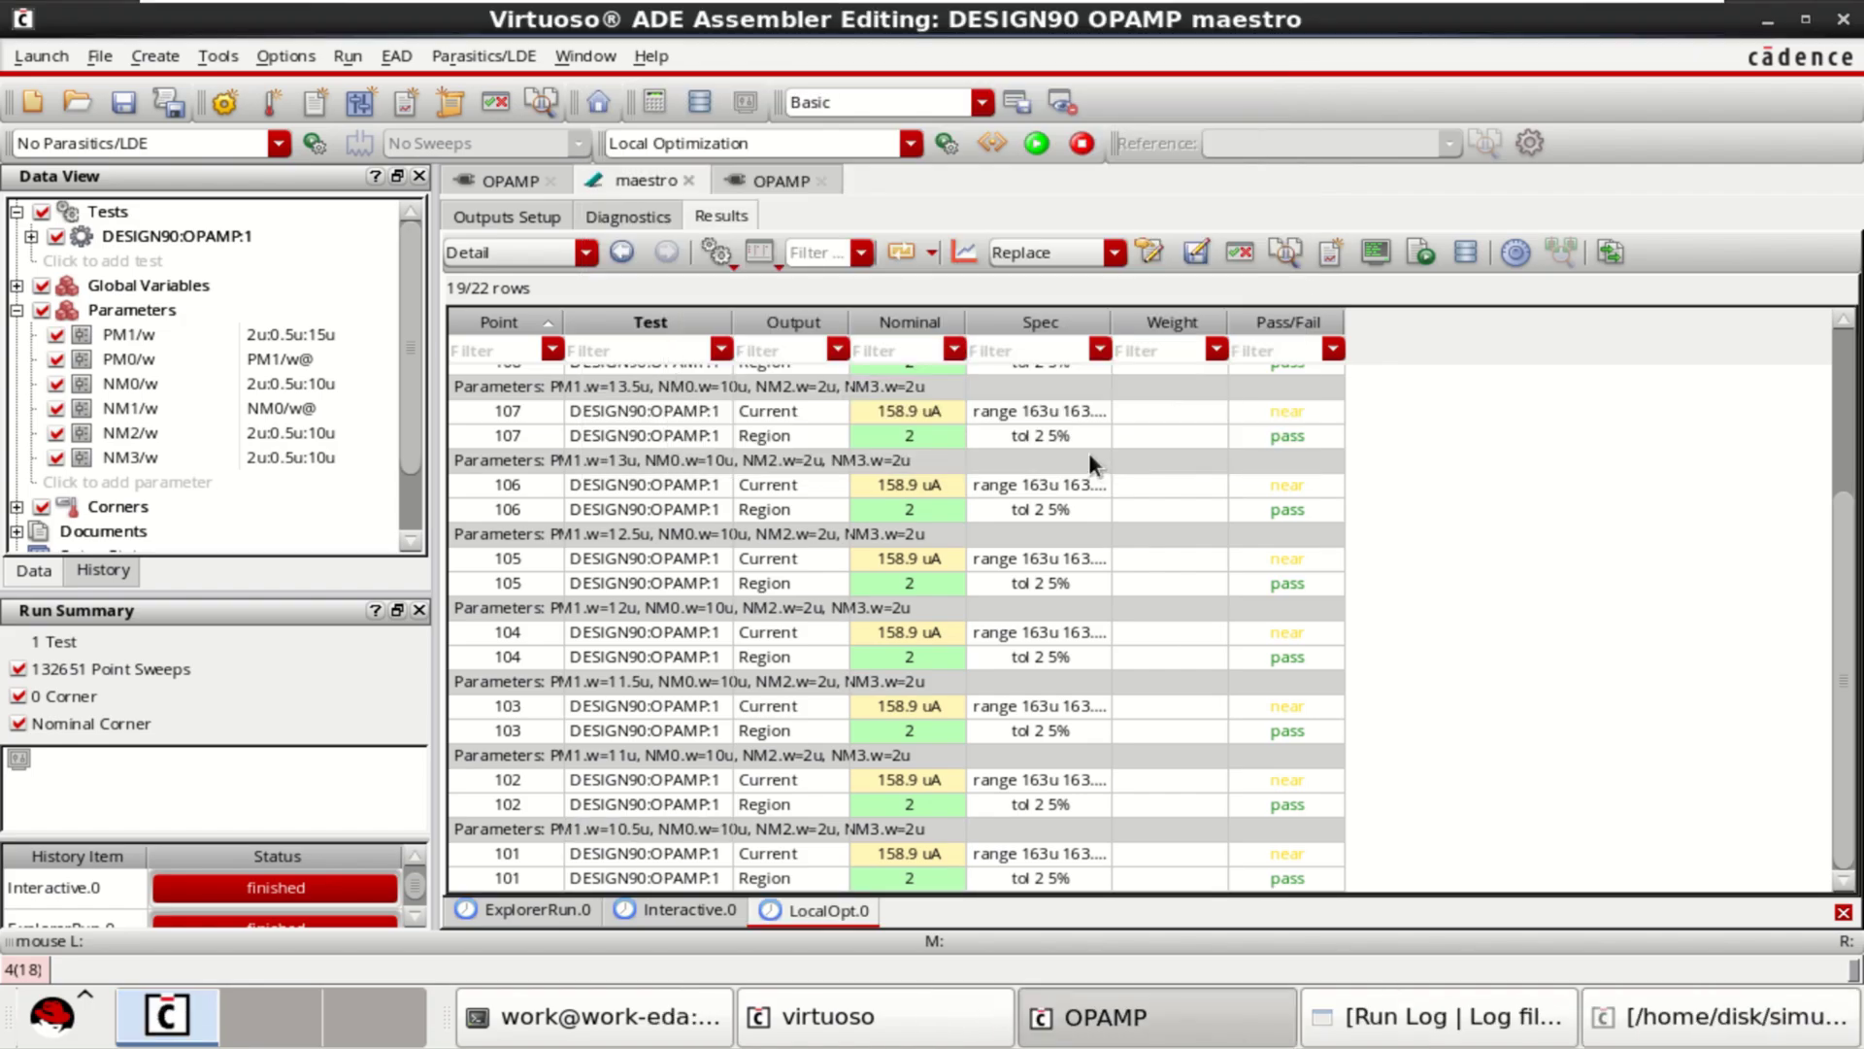
- On the OPAMP schematic, verify widths: PM0/PM1 10.5u, NM0/NM1 10u, NM2/NM3 2u
click(752, 177)
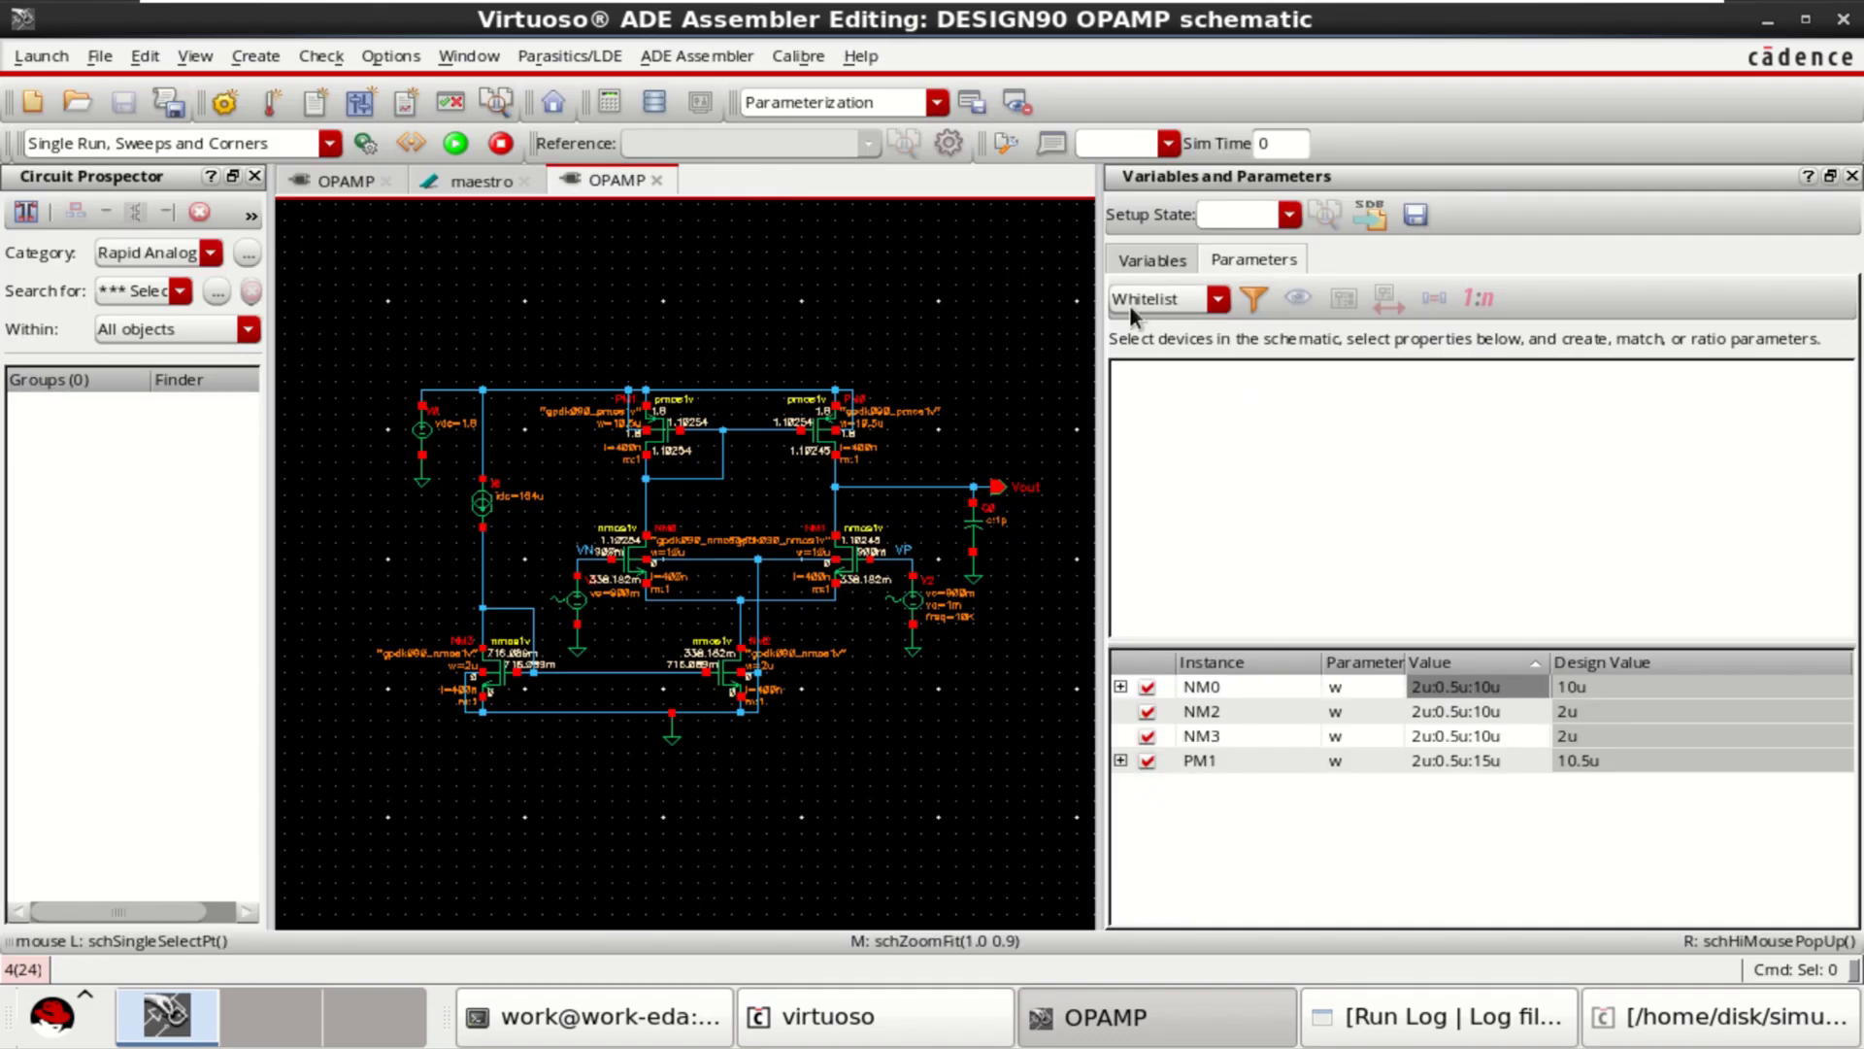
drag(1102, 422, 1173, 482)
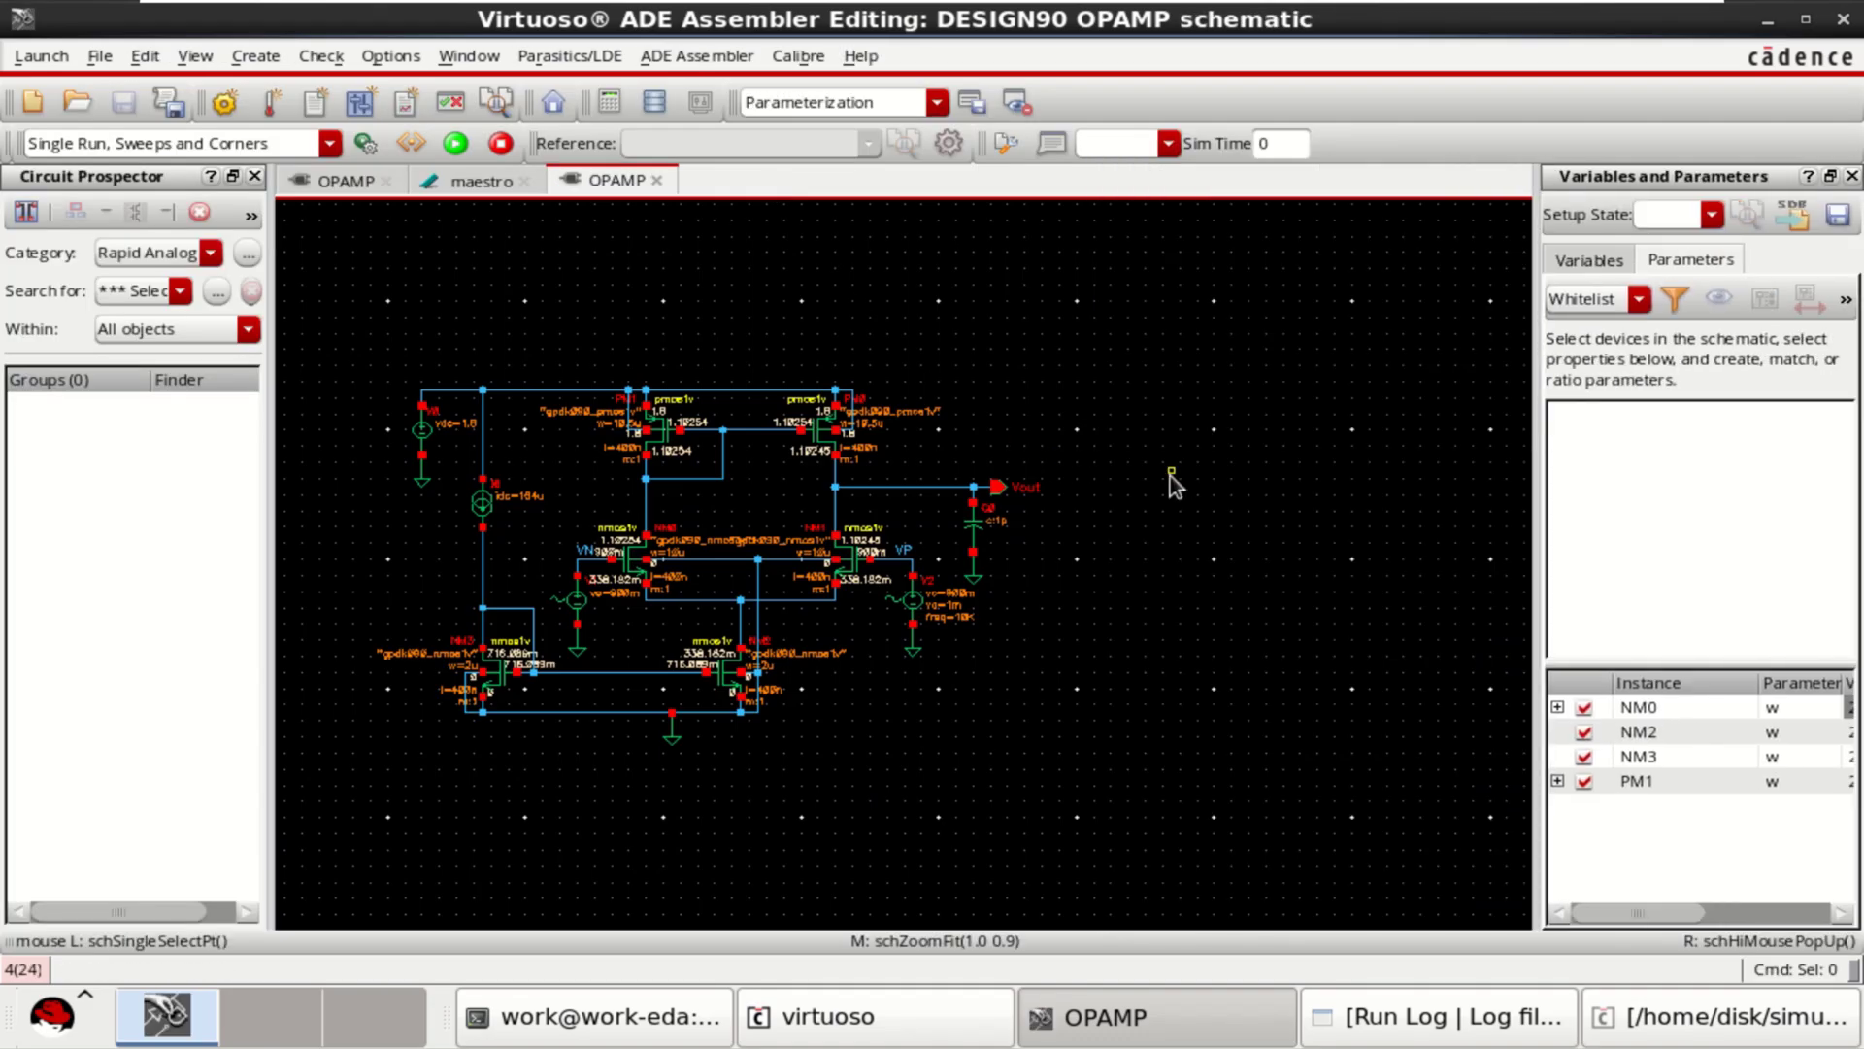
middle_click(1169, 476)
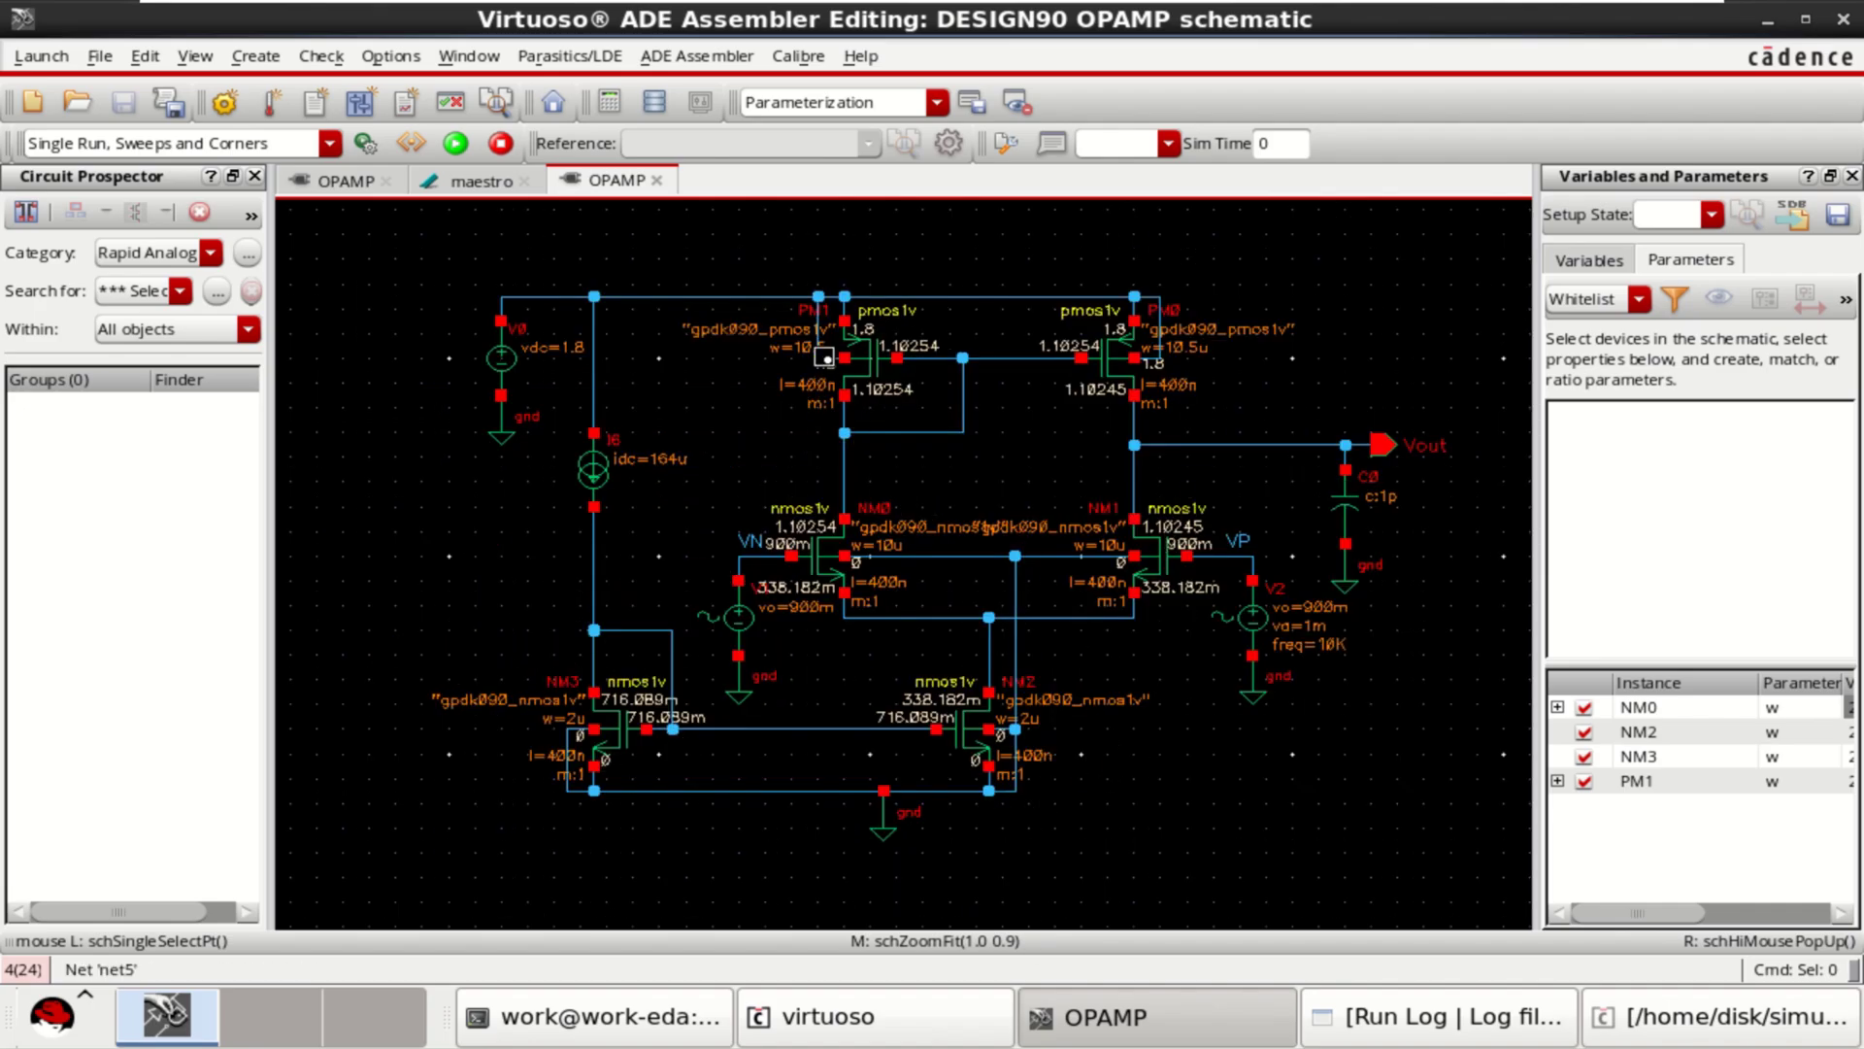
ctrl+scroll(808, 367, up, 2)
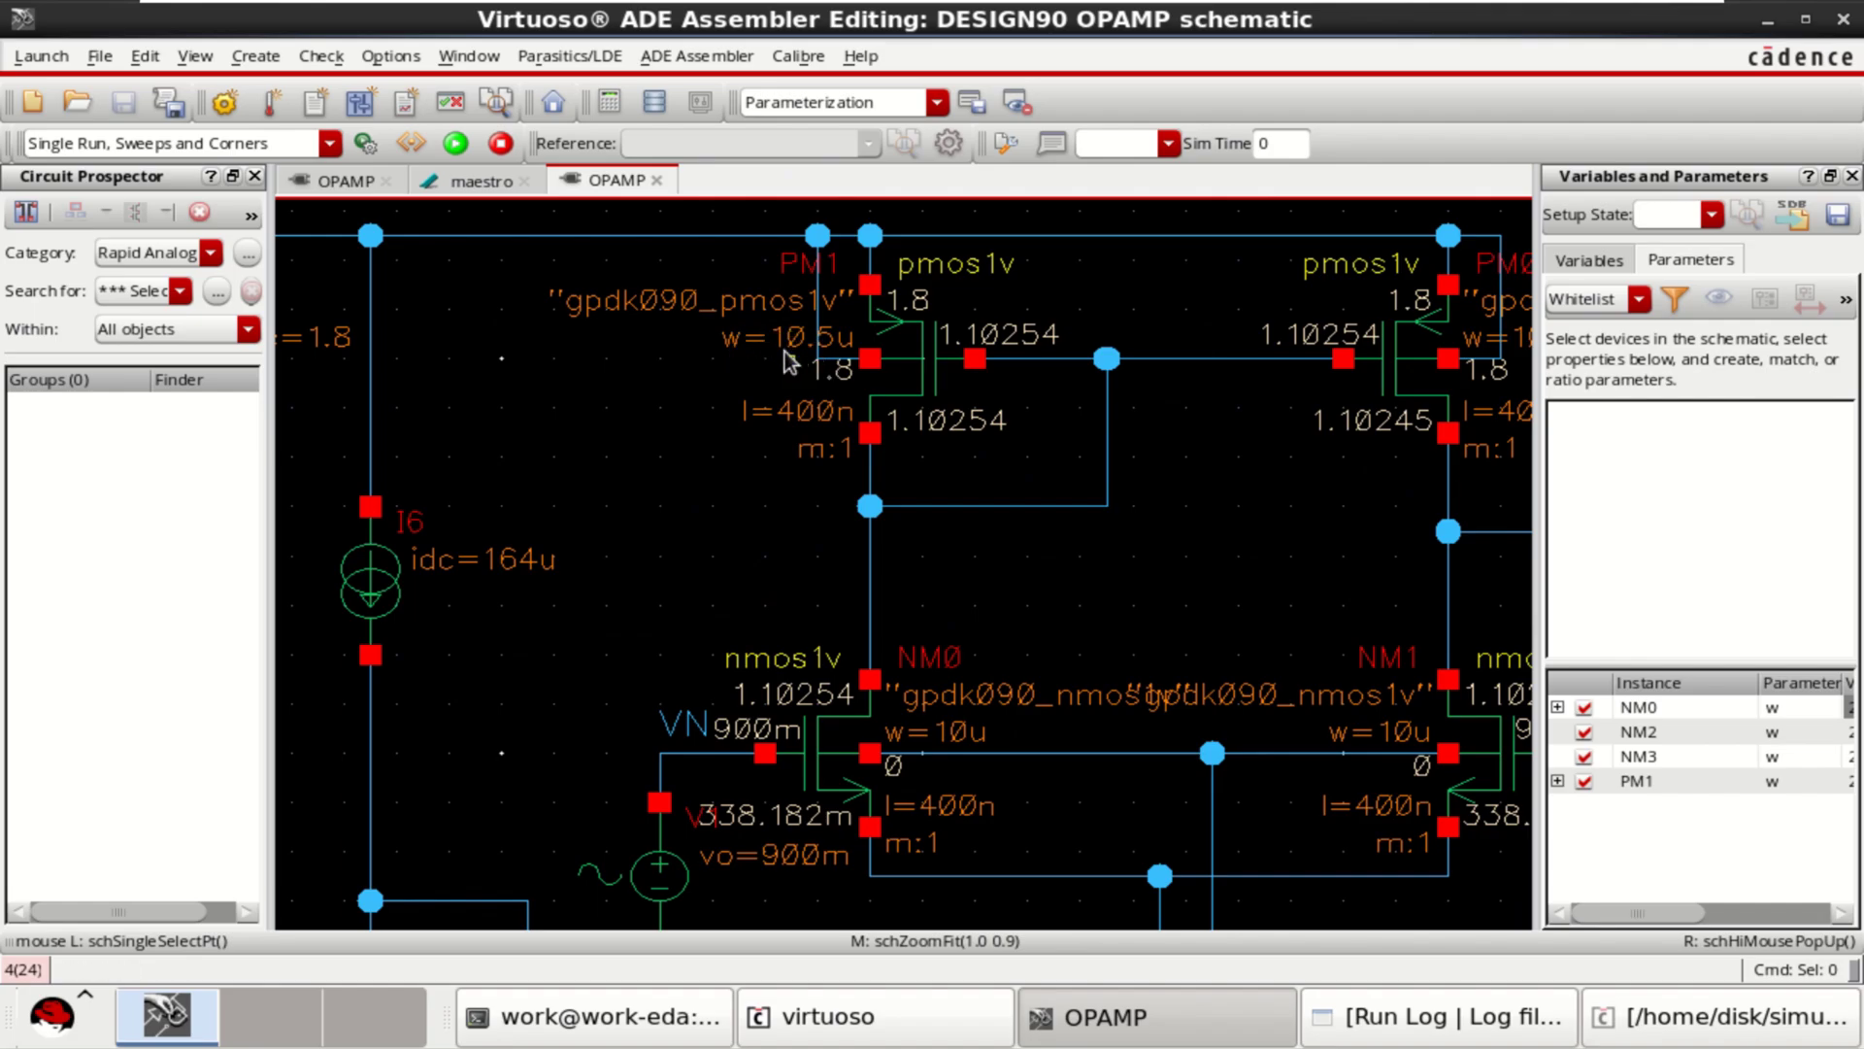
key(f)
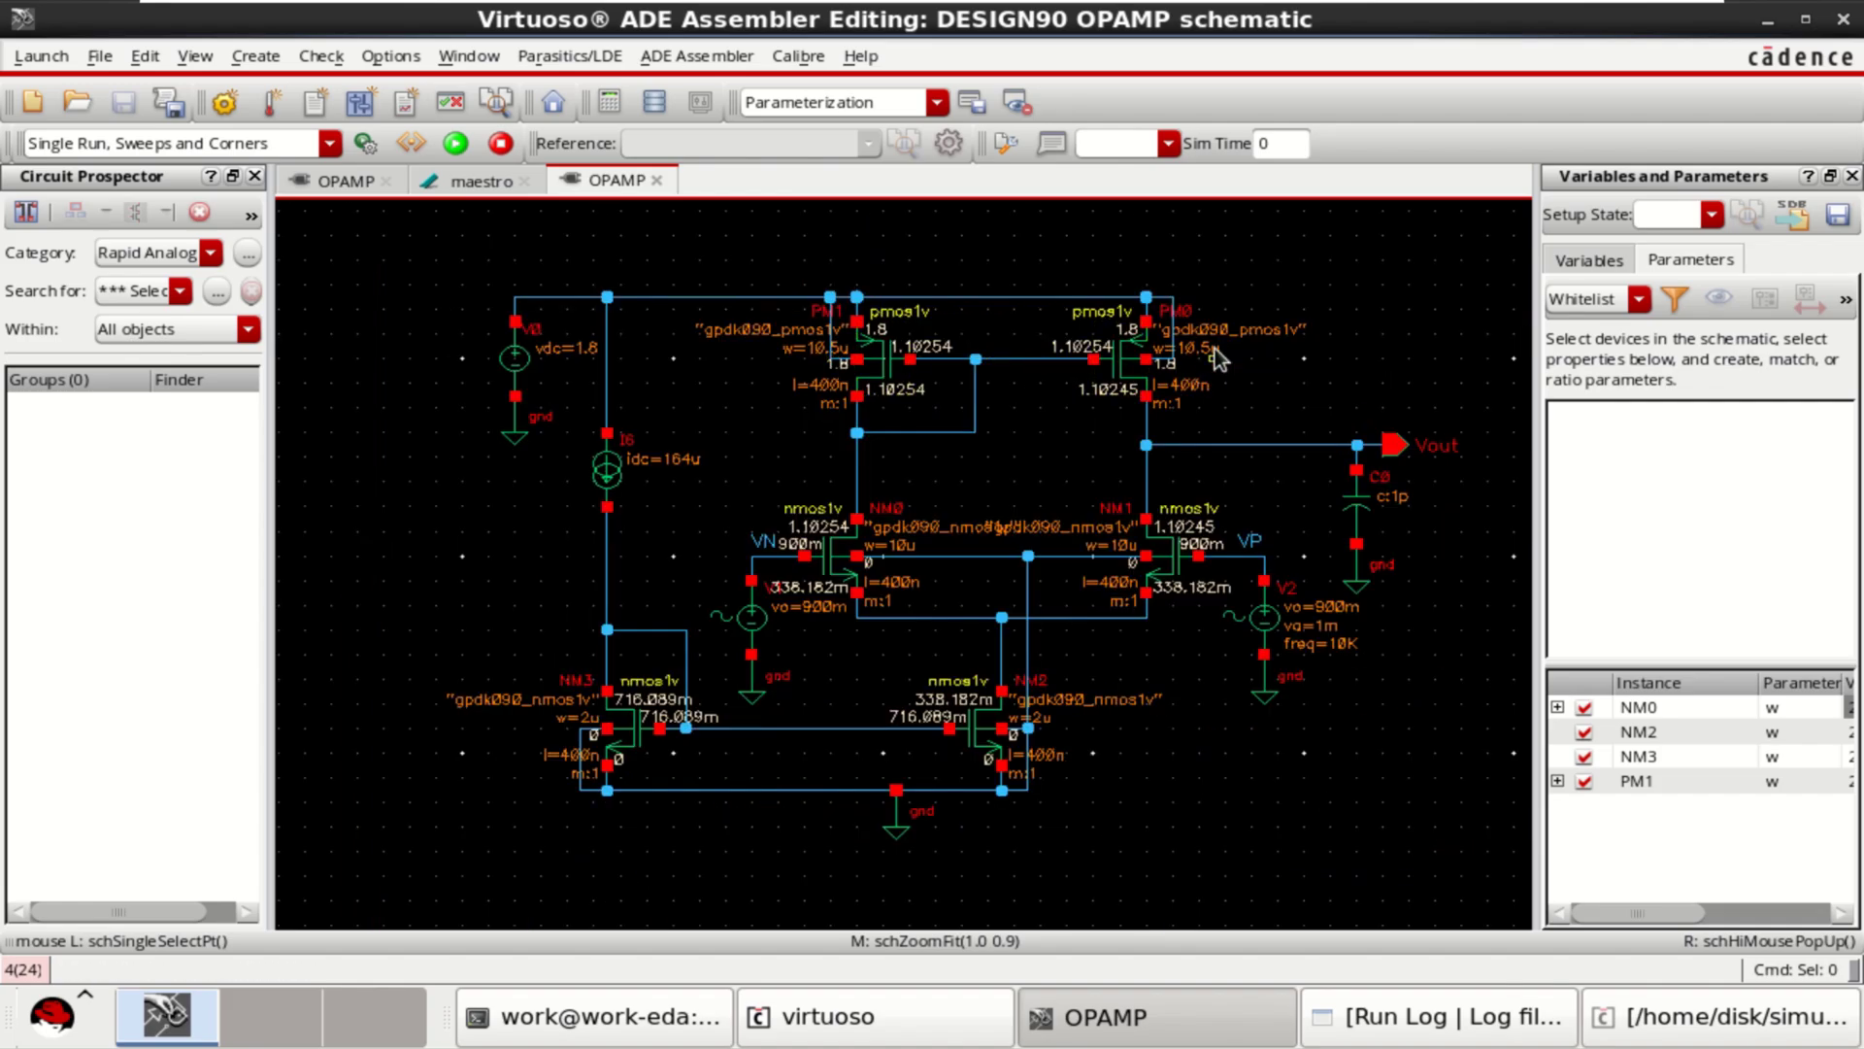
scroll(1219, 344, up, 3)
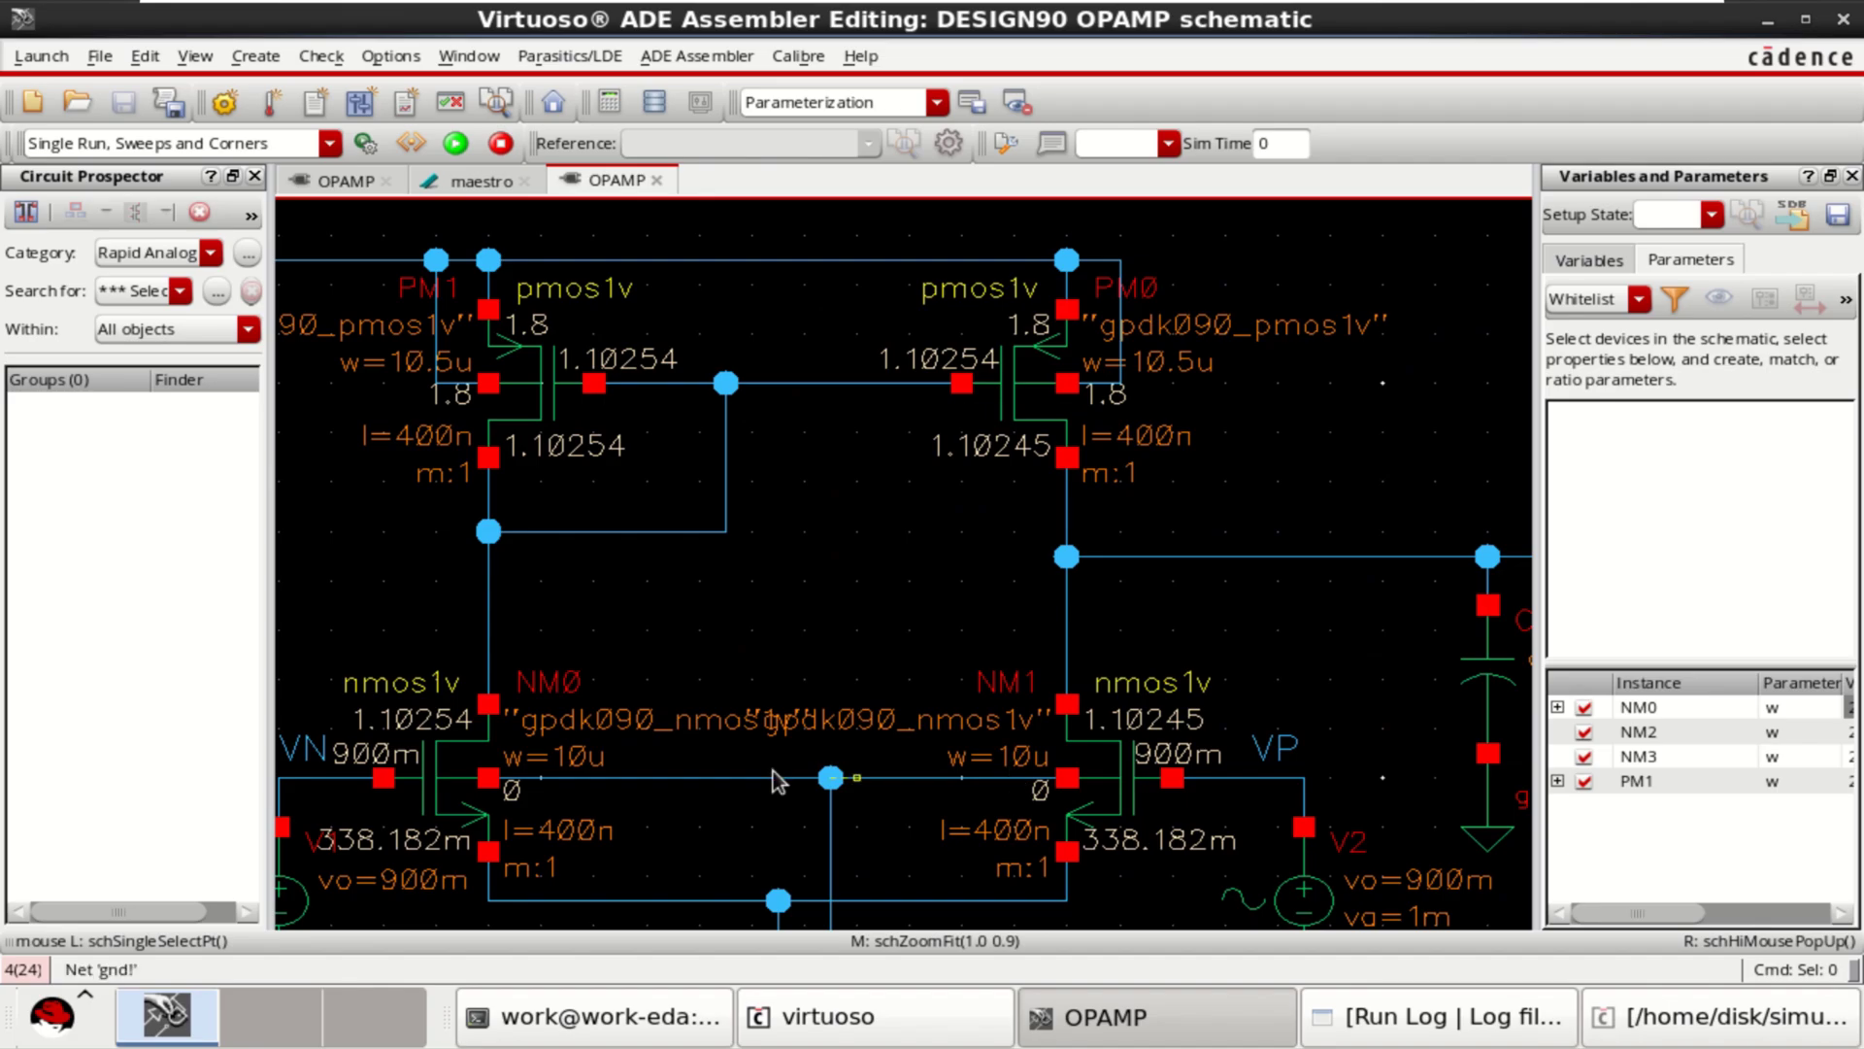
key(f)
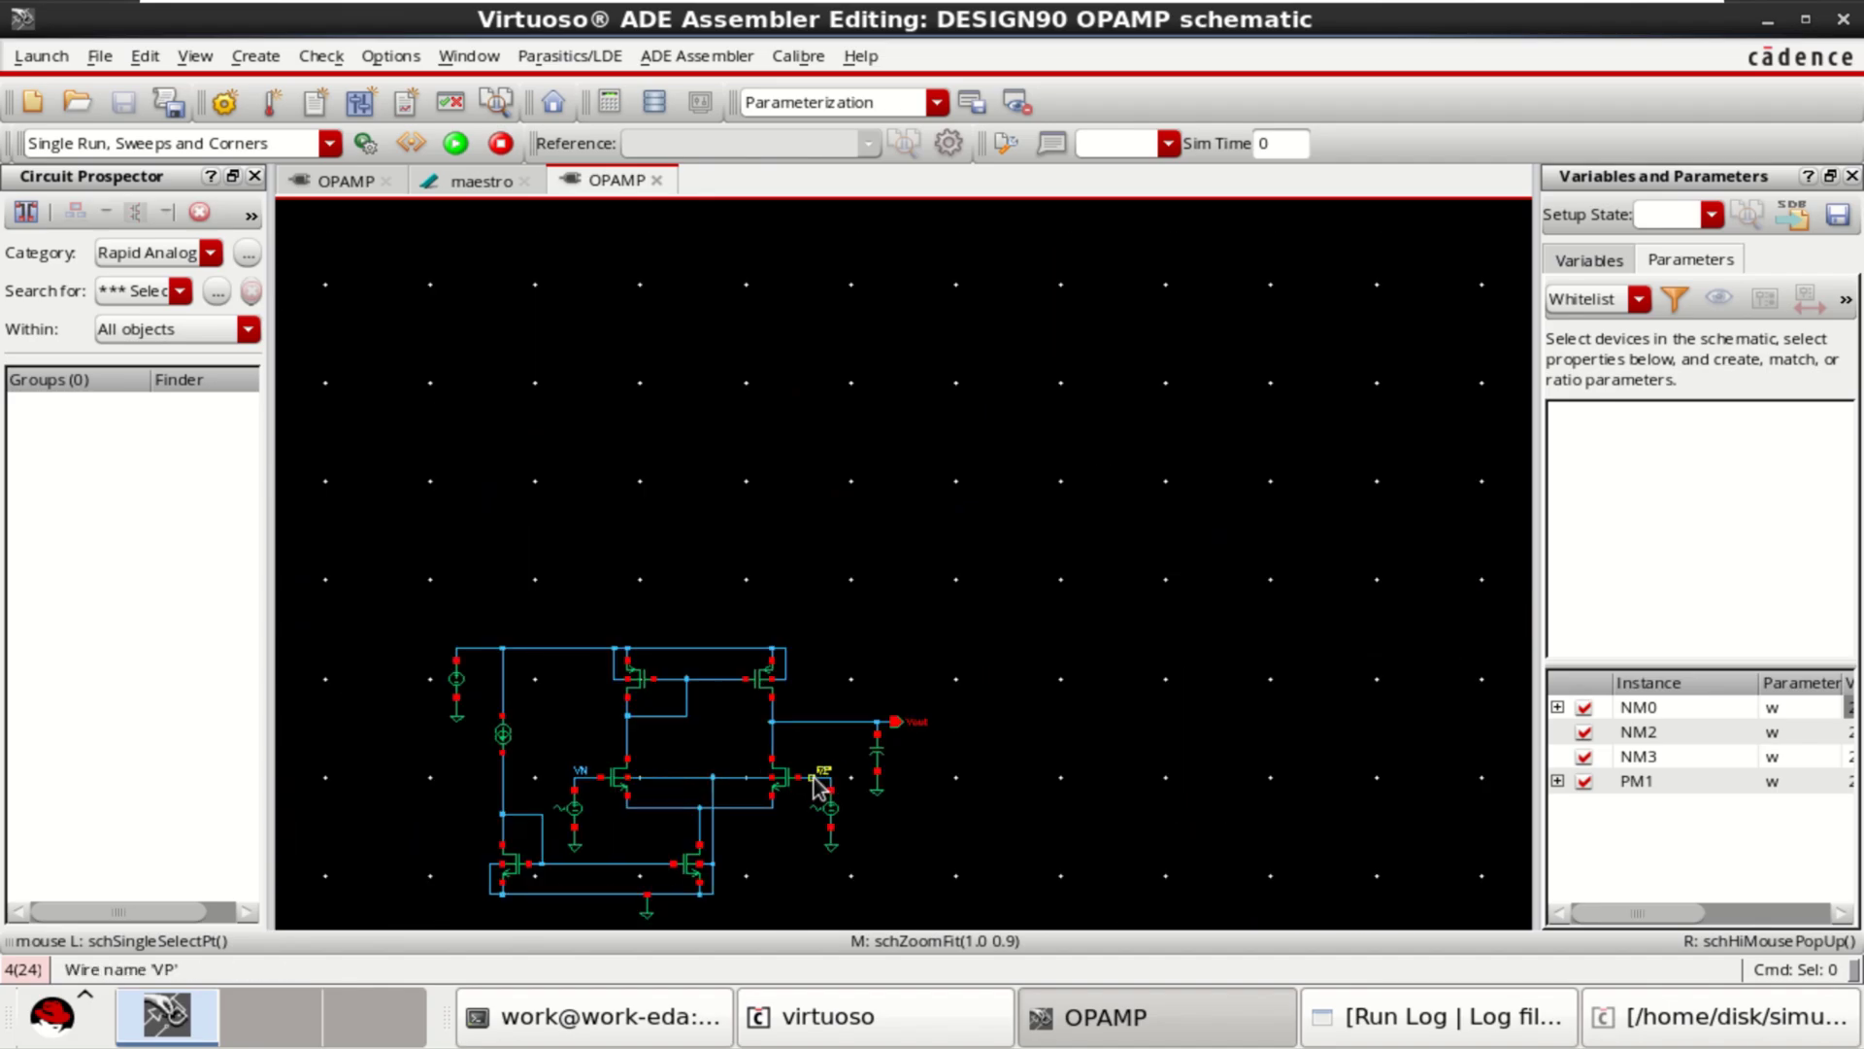
key(f)
ctrl+scroll(1036, 743, down, 2)
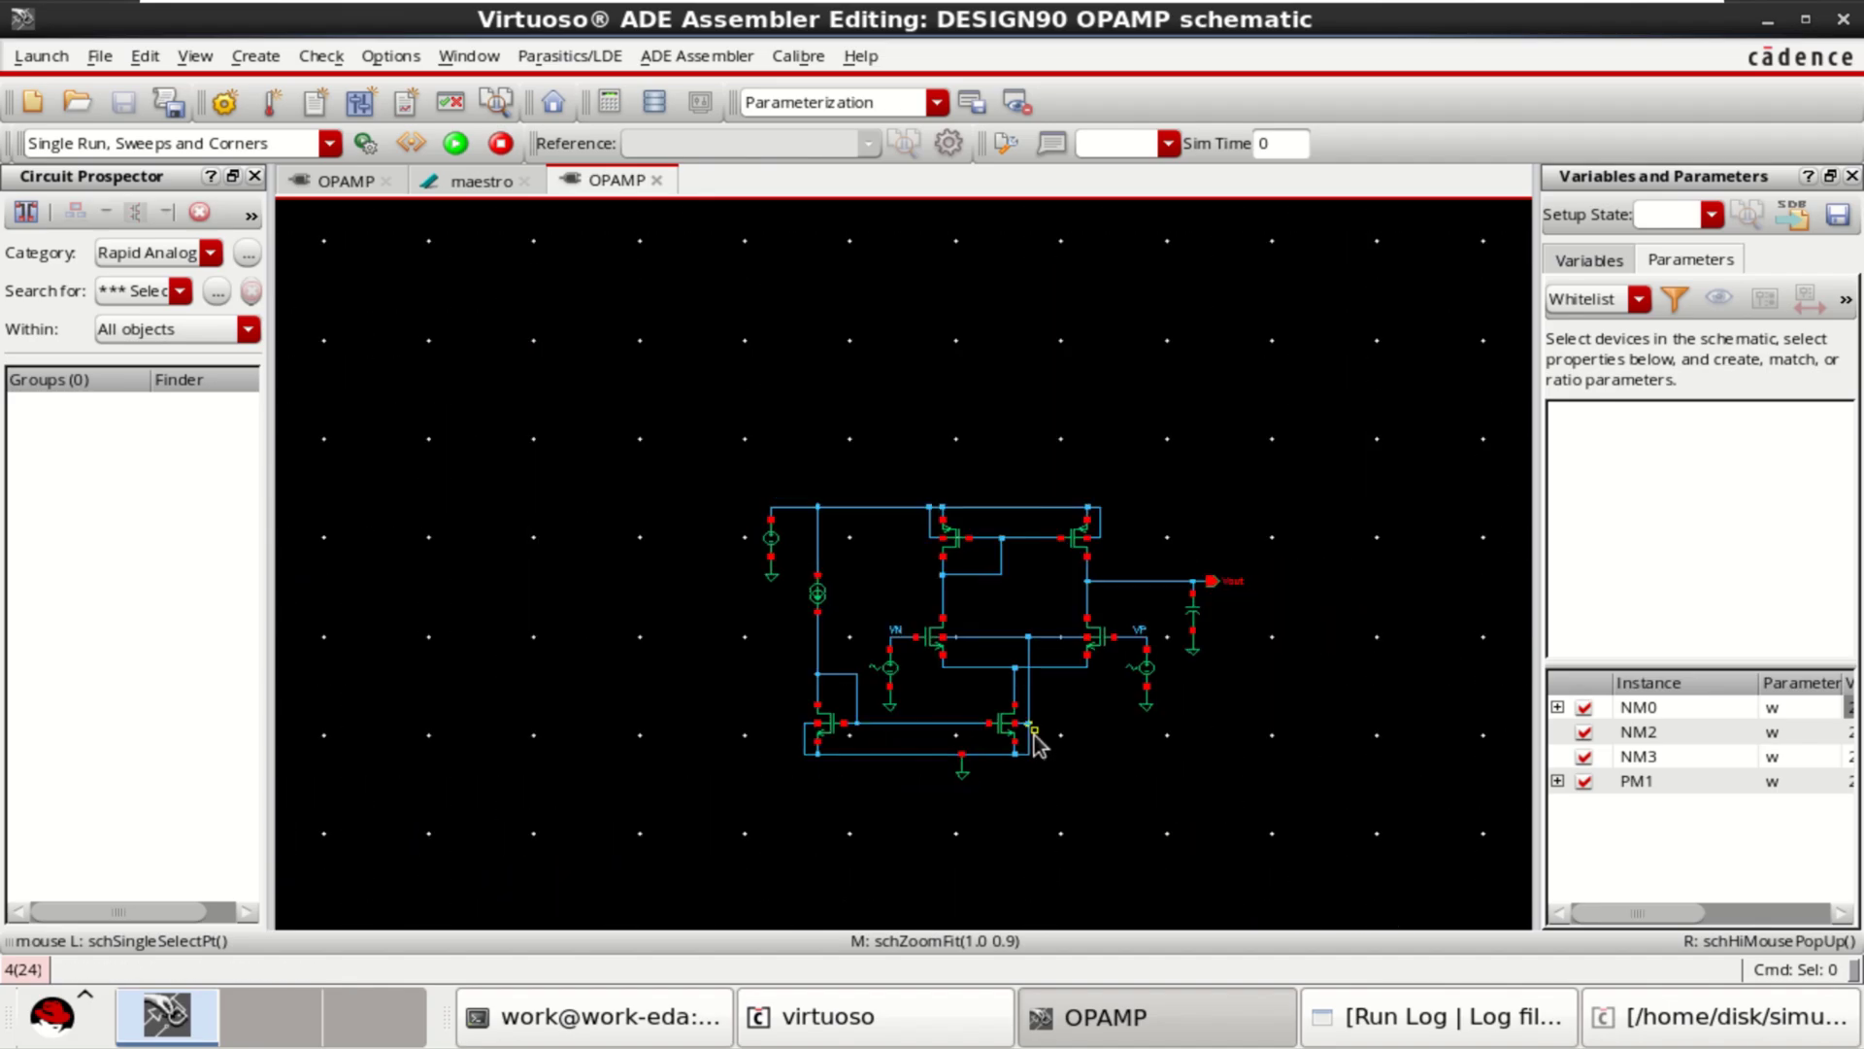
ctrl+scroll(1035, 740, up, 6)
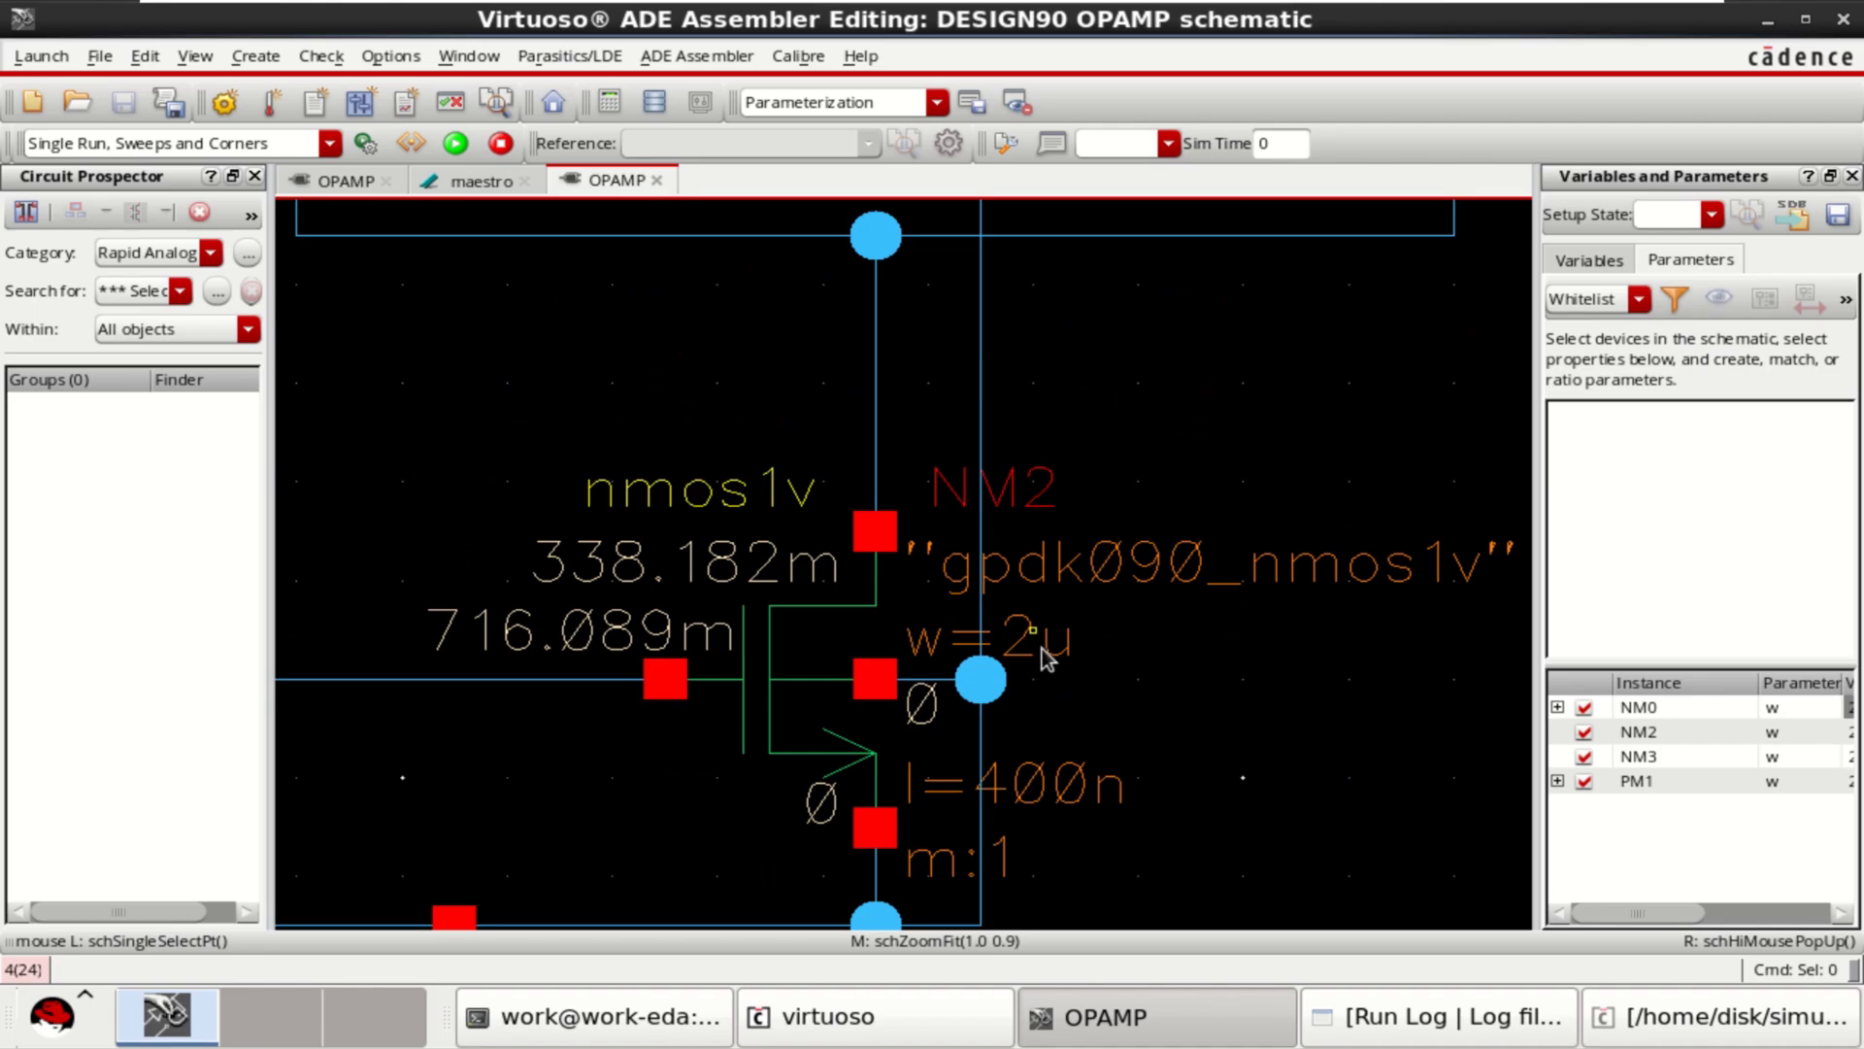
key(f)
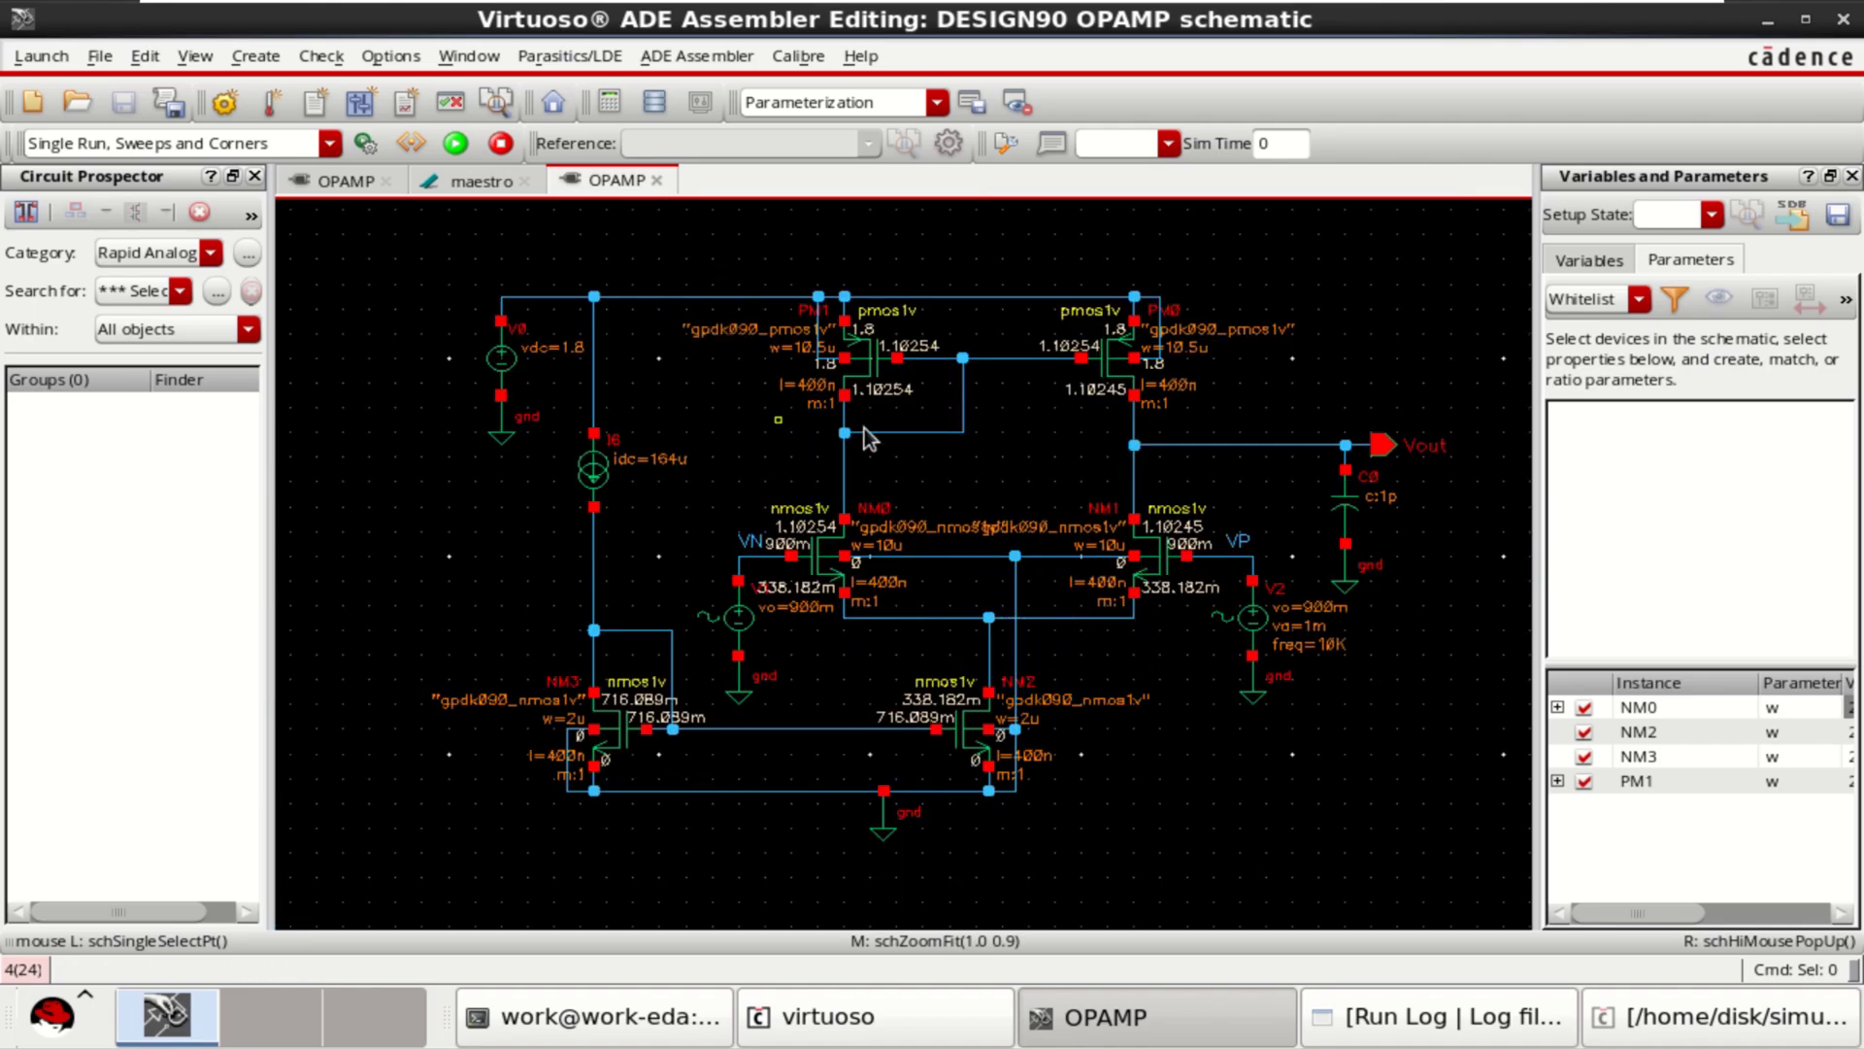
- Return to the maestro Results page and scroll to LocalOpt.0 points 101–108
click(462, 185)
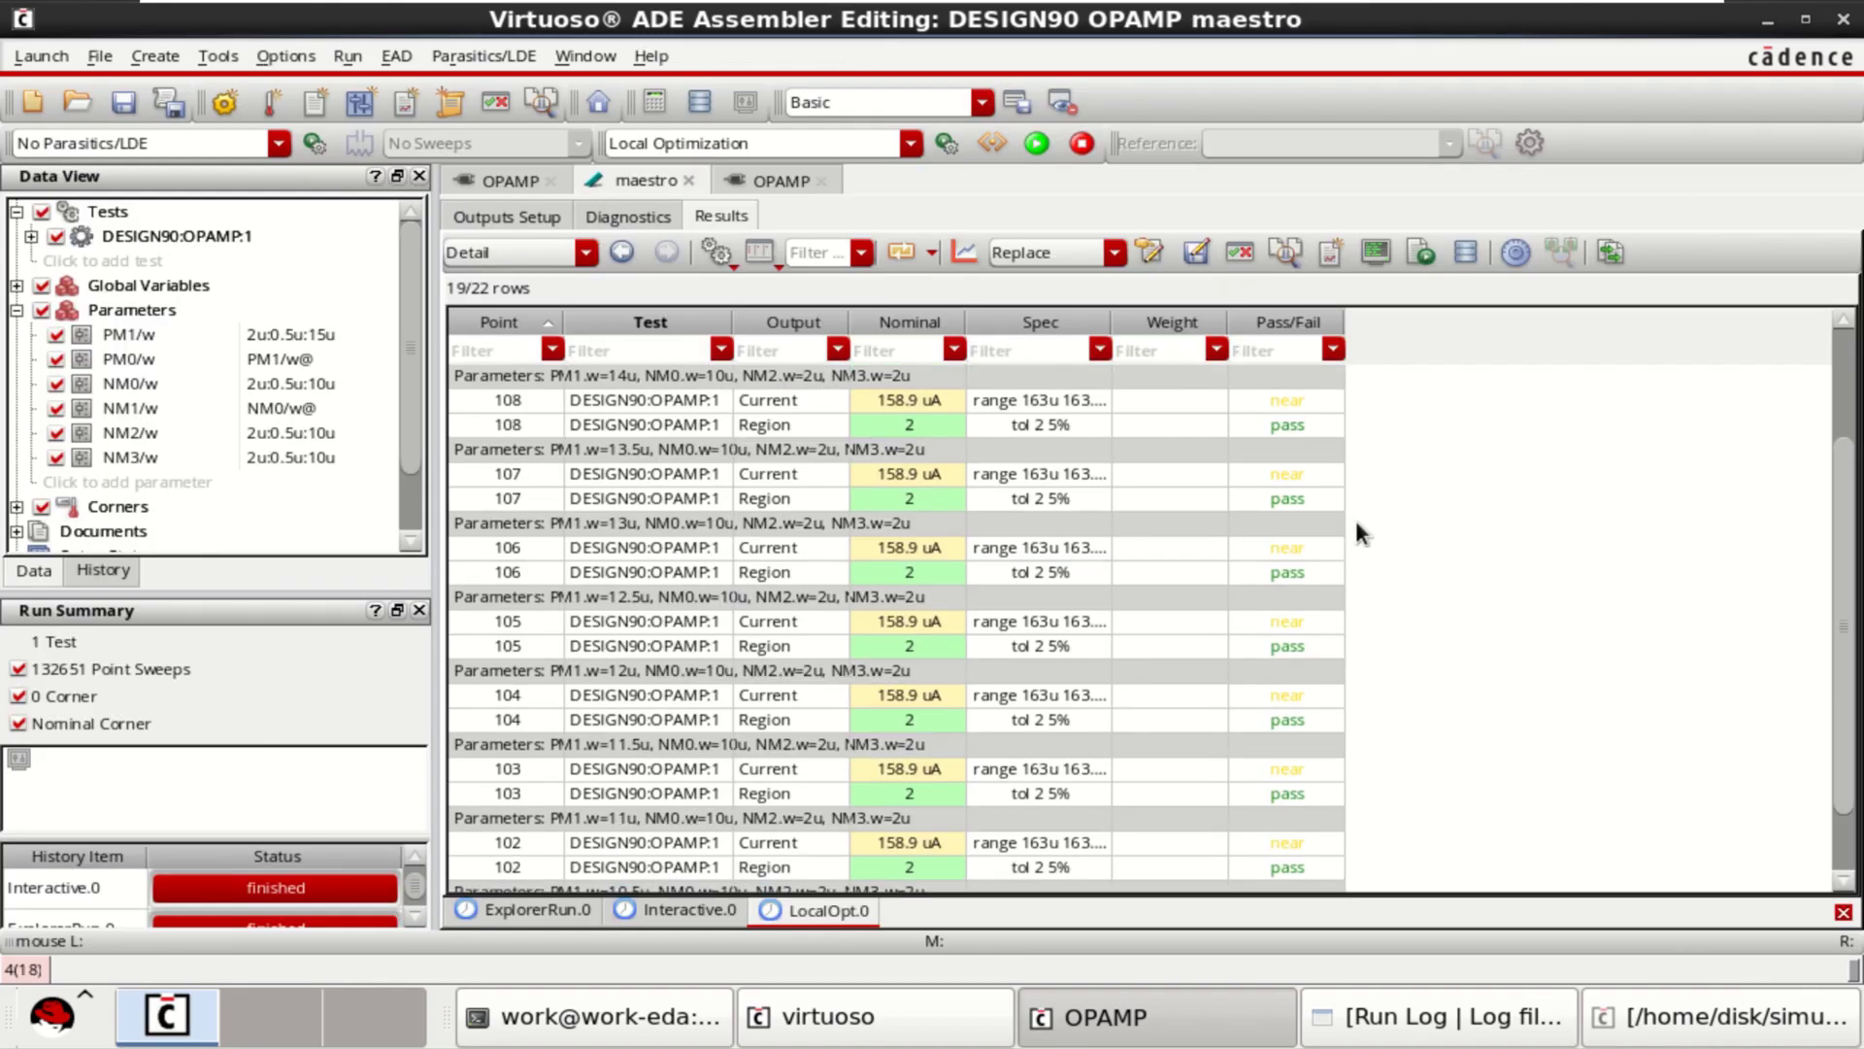
scroll(1049, 481, down, 1)
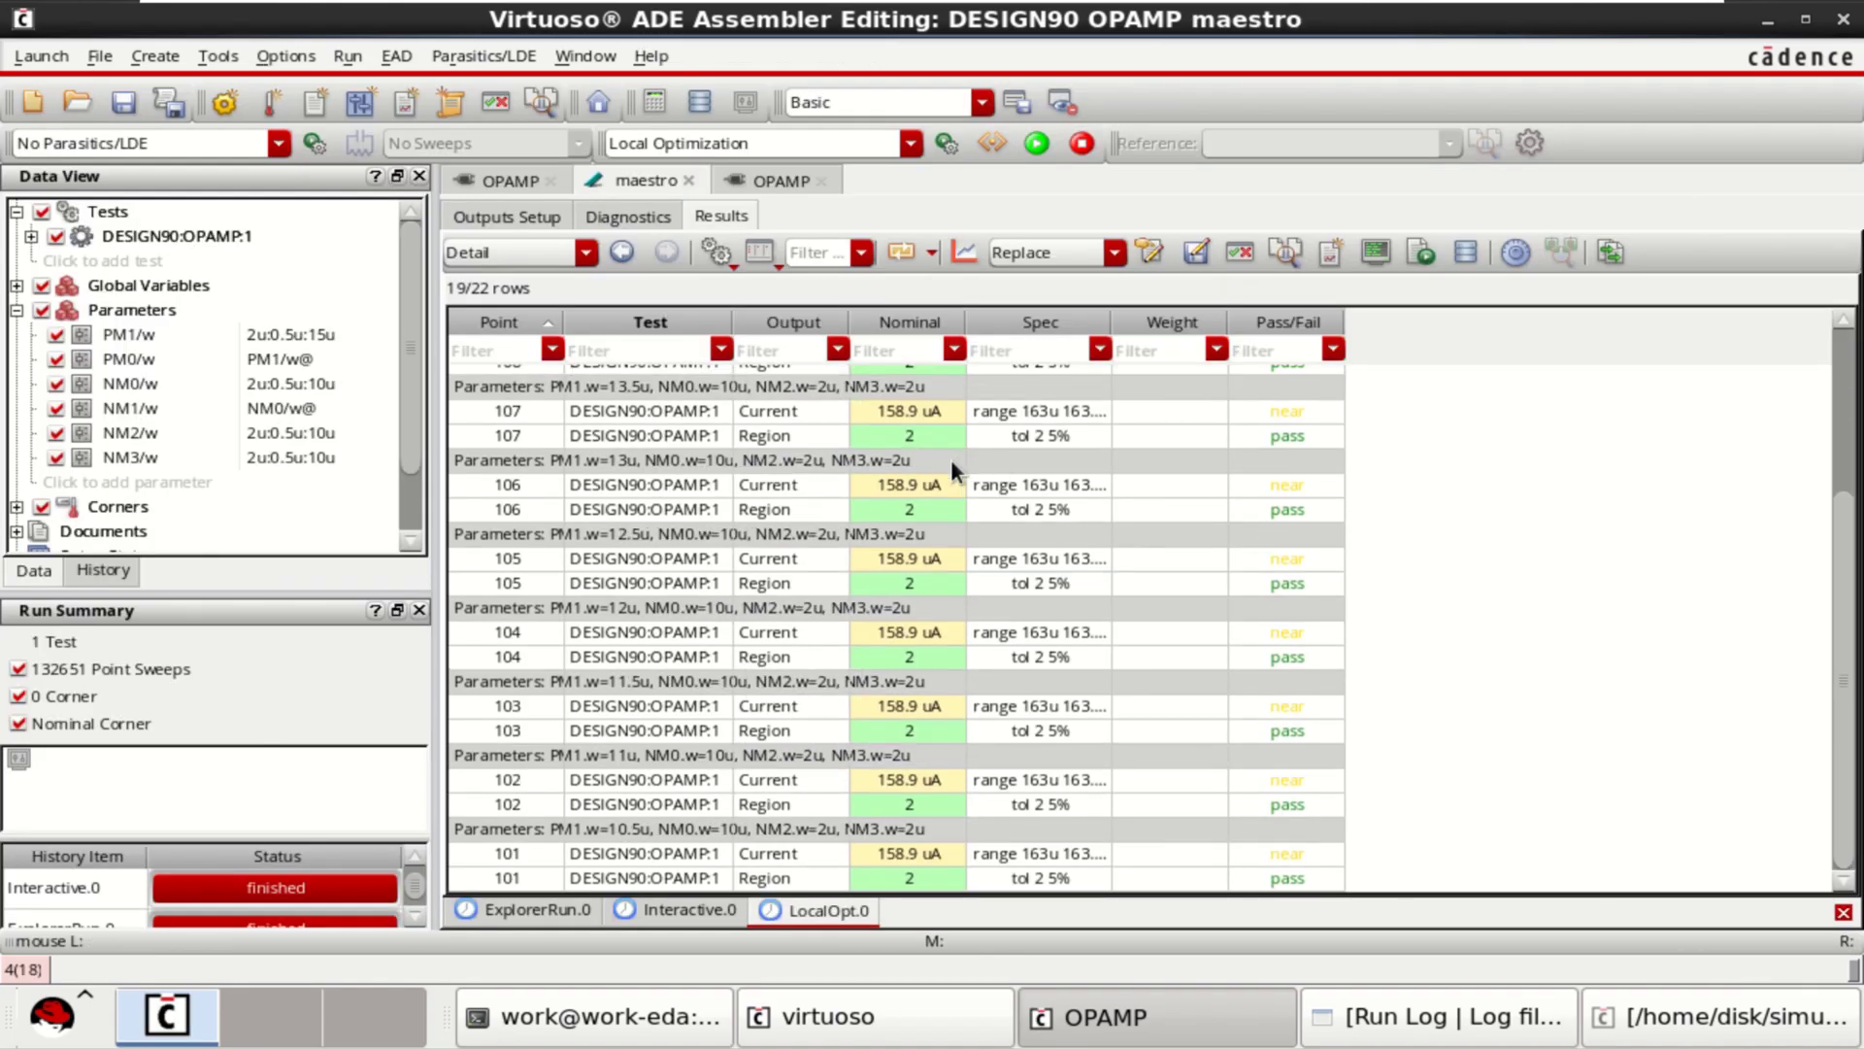